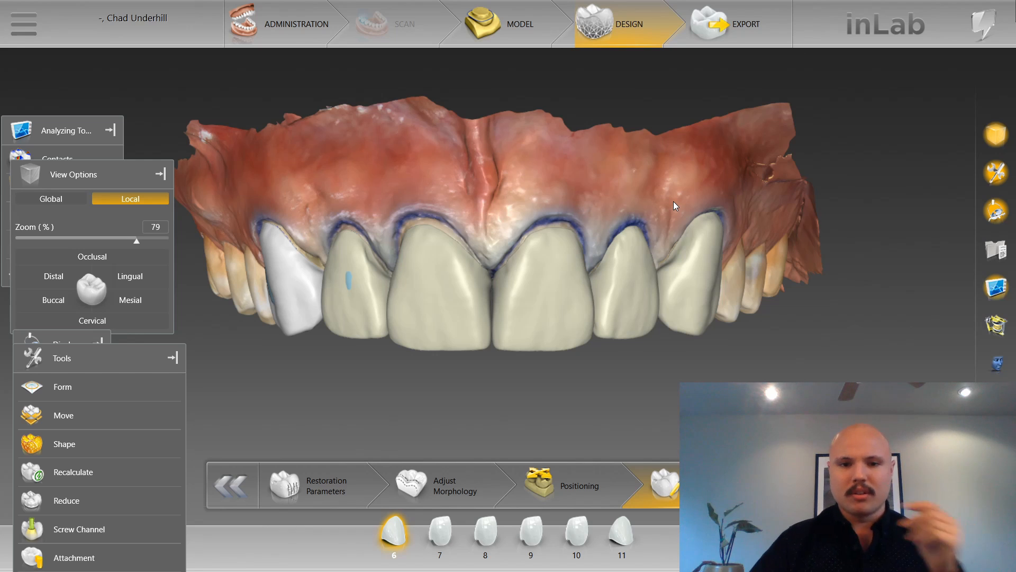
Inspect the six upper anterior restorations from the facial, palatal and lateral sides.
{"action": "middle_click_drag", "start_coordinate": [555, 171], "coordinate": [358, 329]}
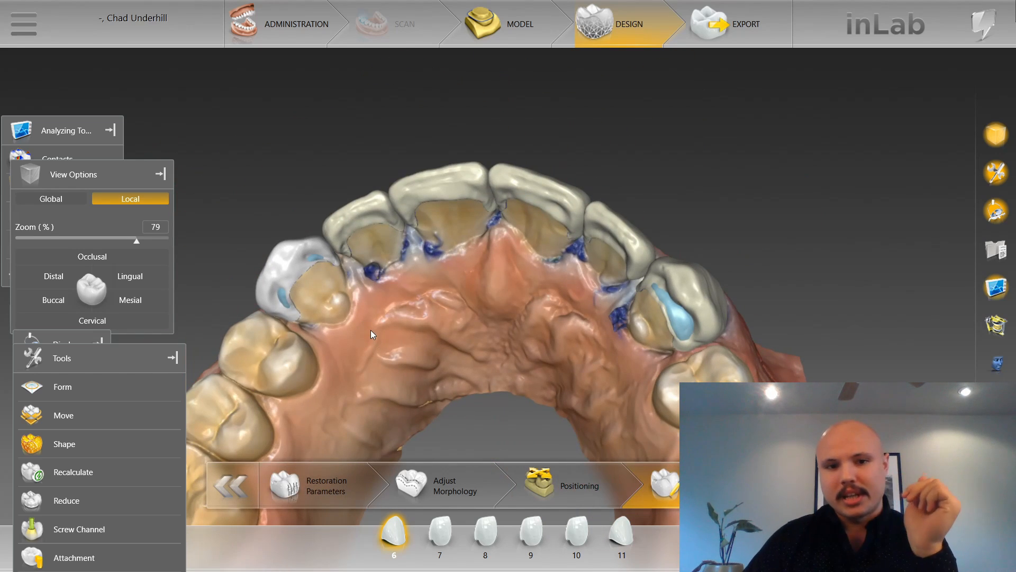
{"action": "scroll", "coordinate": [371, 329], "scroll_direction": "down", "scroll_amount": 2}
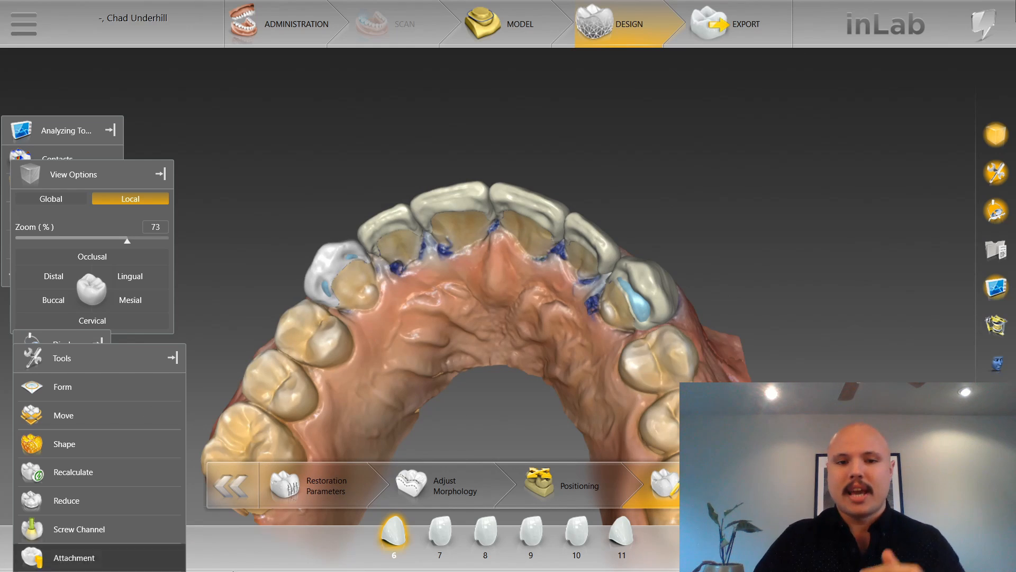
{"action": "scroll", "coordinate": [386, 224], "scroll_direction": "down", "scroll_amount": 4}
{"action": "right_click_drag", "start_coordinate": [402, 186], "coordinate": [416, 322]}
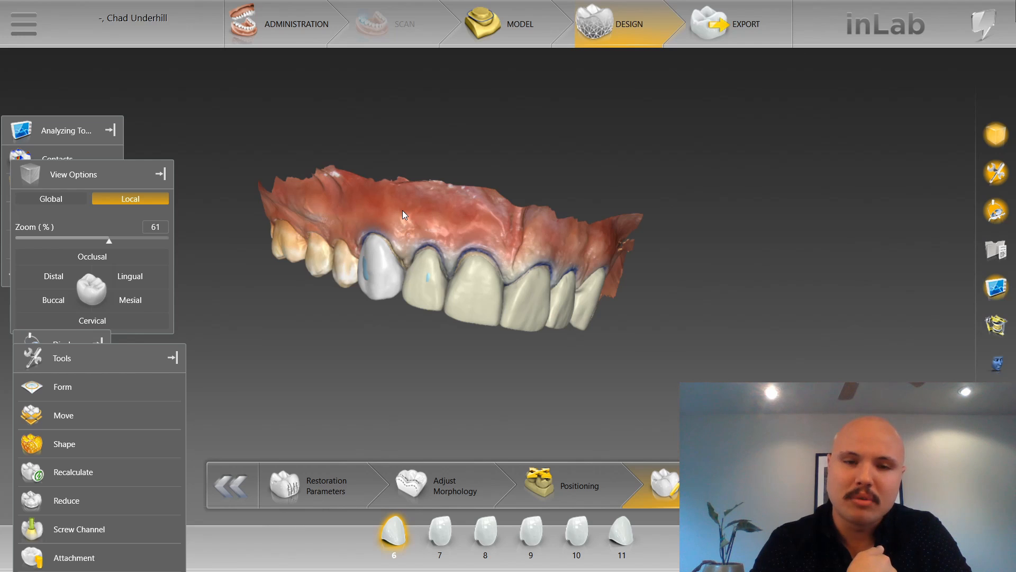
Examine the tooth 6 preparation, margin line and insertion axis in the model phase, and return to the design phase.
{"action": "left_click", "coordinate": [511, 23]}
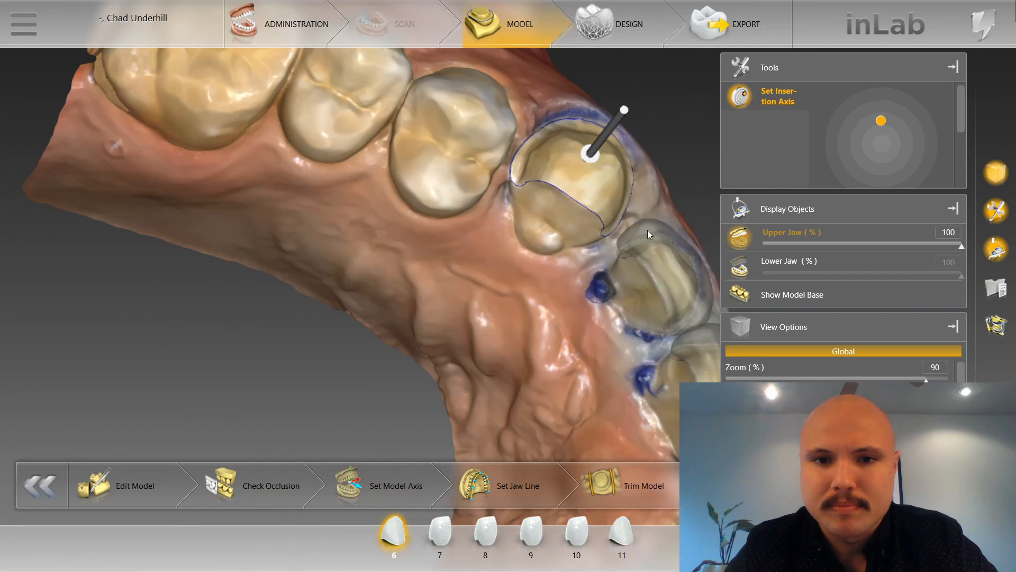
{"action": "right_click_drag", "start_coordinate": [646, 205], "coordinate": [568, 213]}
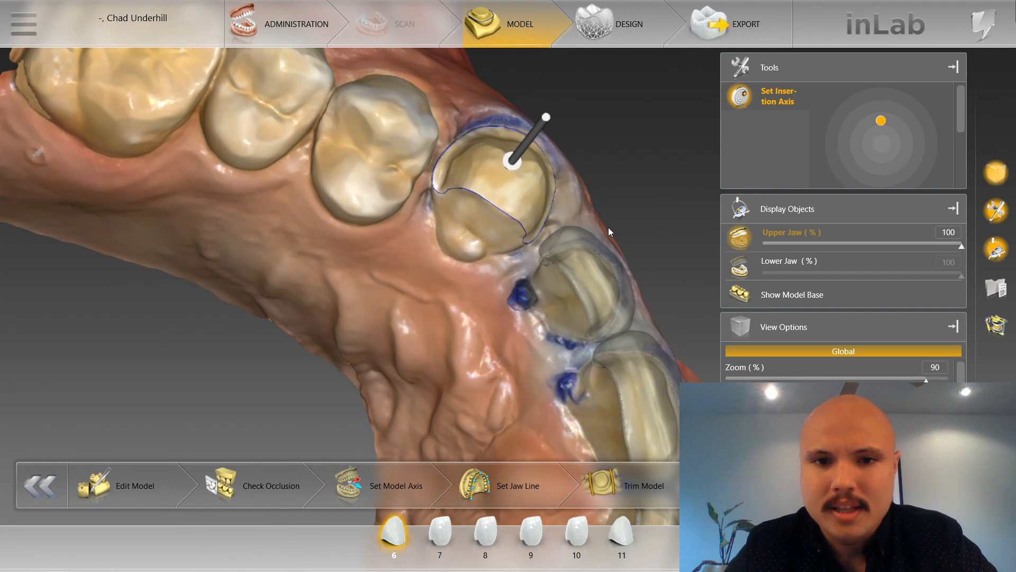
{"action": "middle_click_drag", "start_coordinate": [608, 232], "coordinate": [558, 255]}
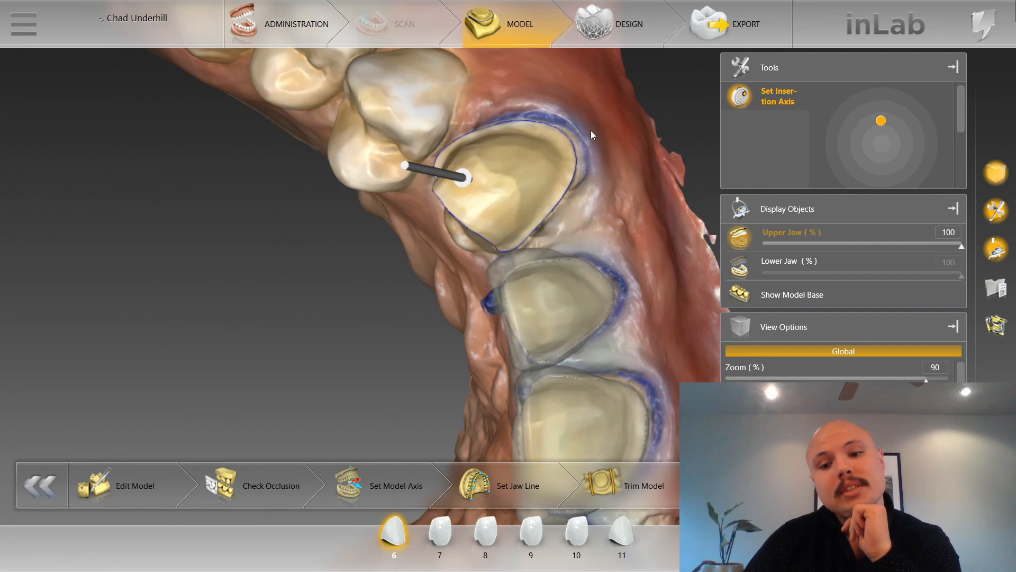
{"action": "left_click", "coordinate": [610, 31]}
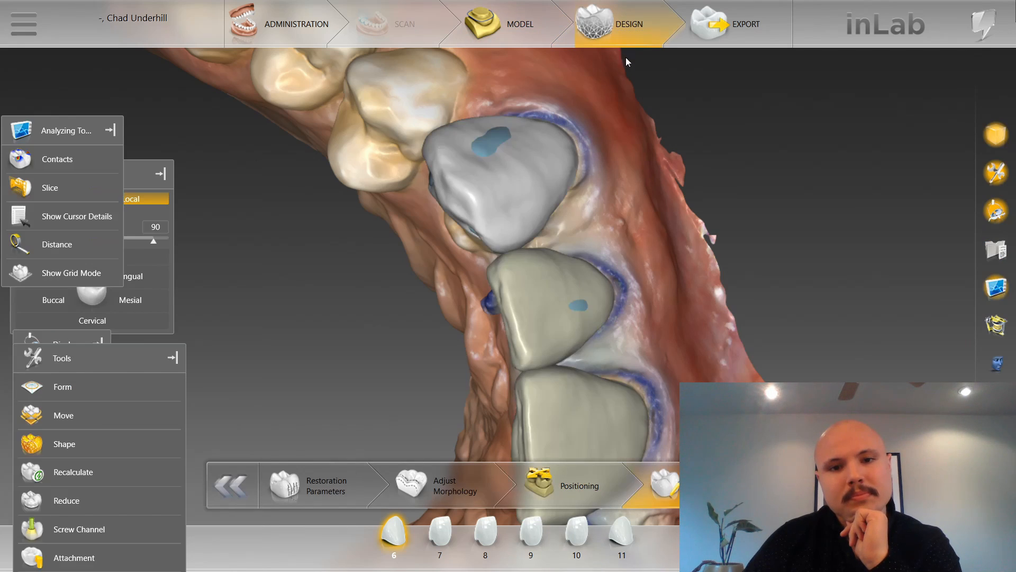
Review the tooth 6 restoration parameters, from spacers and contact strengths to minimal thicknesses, margin and ramp settings.
{"action": "left_click", "coordinate": [340, 473]}
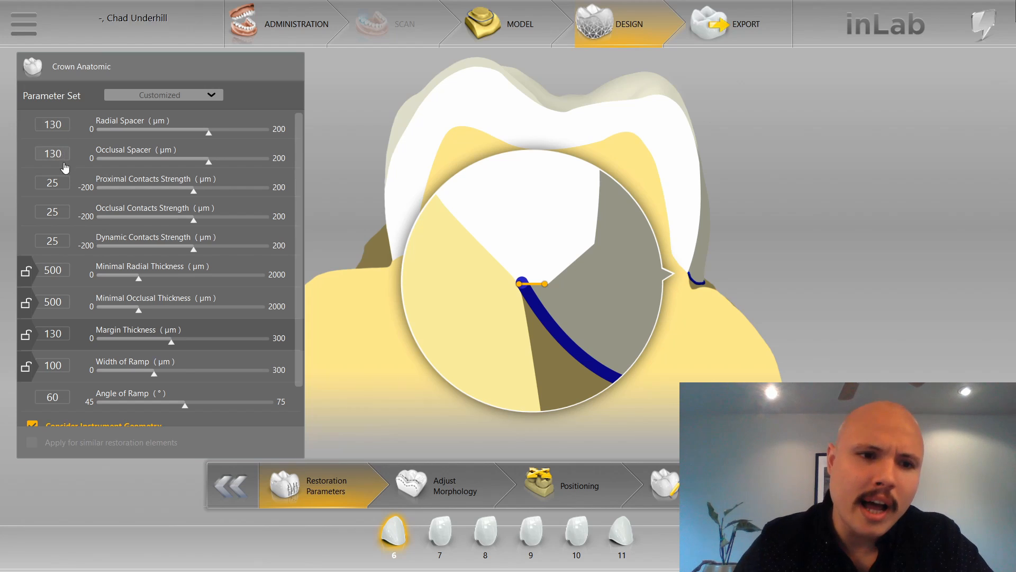
{"action": "scroll", "coordinate": [65, 169], "scroll_direction": "down", "scroll_amount": 1}
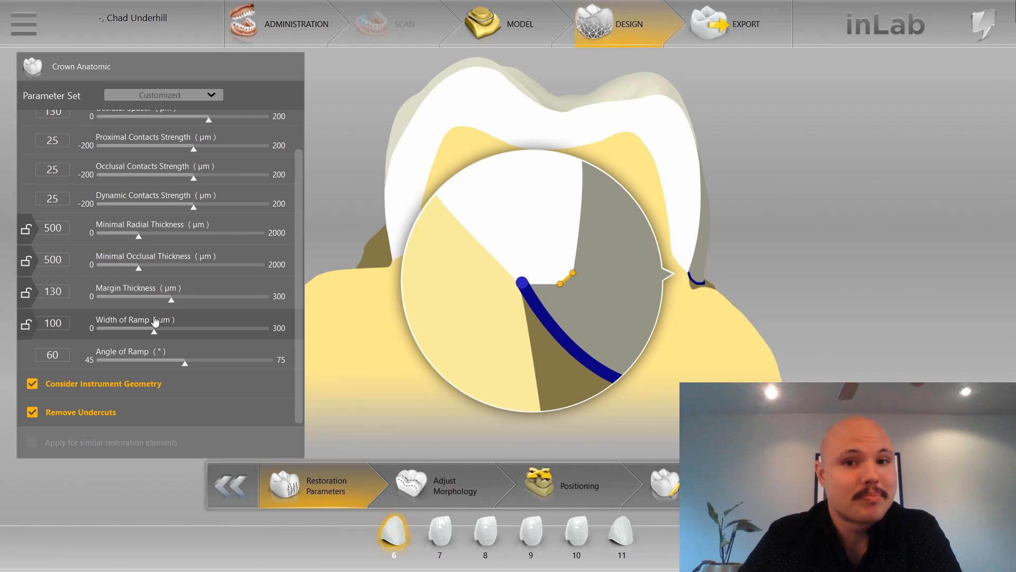
Go to the Adjust Morphology phase, accept the segmentation warning, and view the upper arch from the front.
{"action": "left_click", "coordinate": [483, 498]}
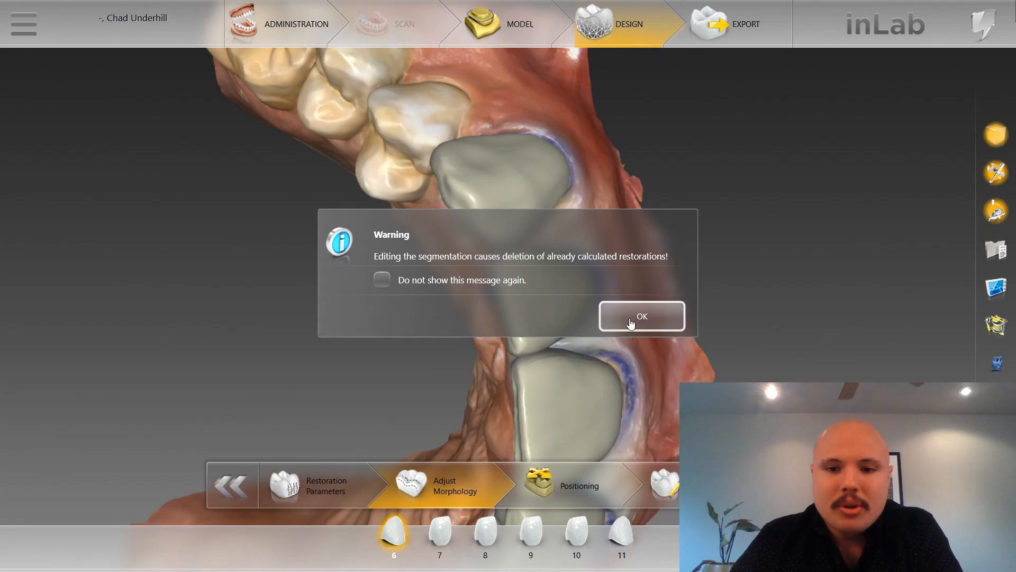
{"action": "left_click", "coordinate": [630, 324]}
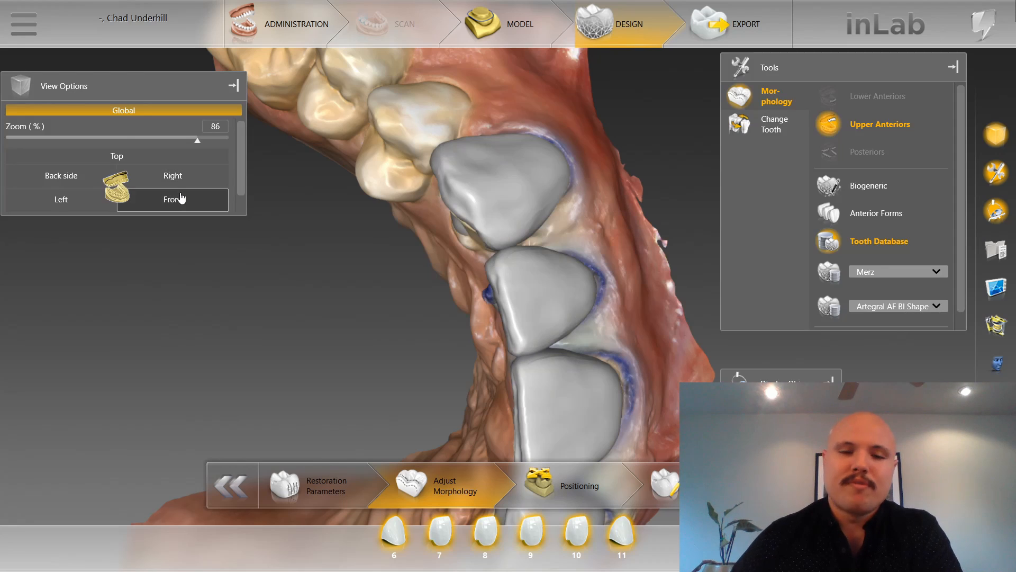
{"action": "left_click", "coordinate": [178, 199]}
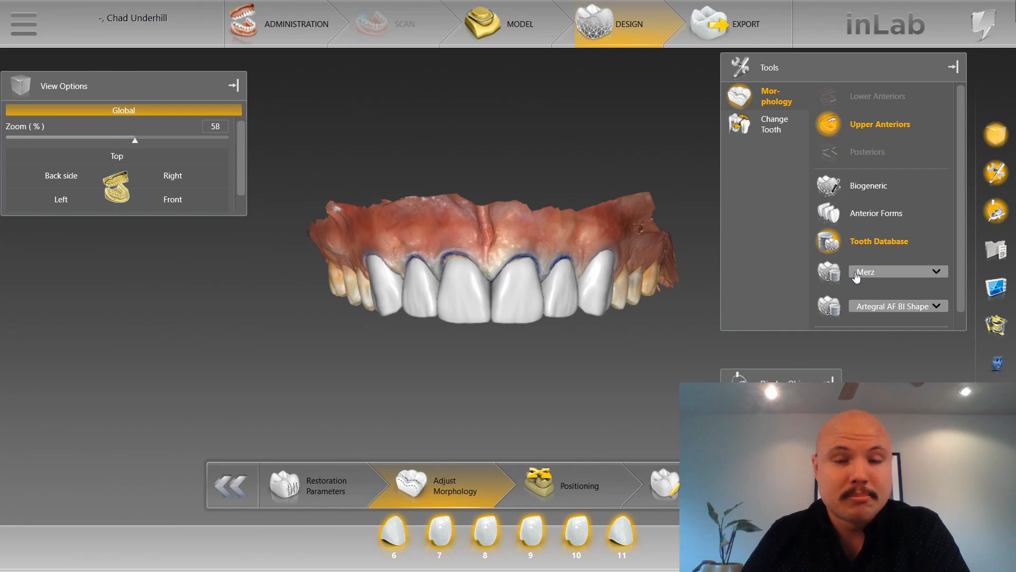
{"action": "scroll", "coordinate": [609, 381], "scroll_direction": "up", "scroll_amount": 1}
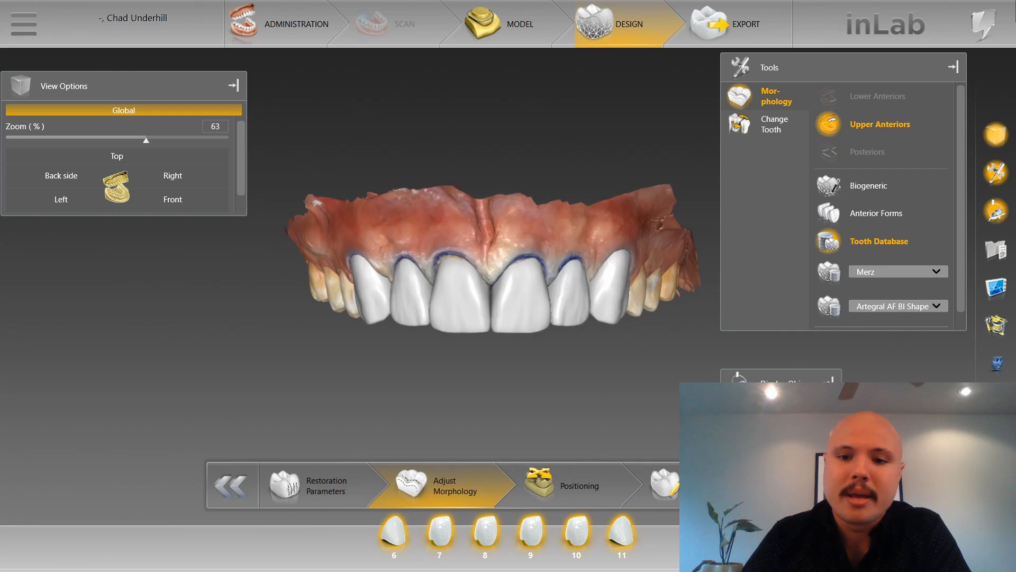
Show the lower jaw and examine its teeth with and without the upper arch, and restore the upper-only display.
{"action": "left_click", "coordinate": [763, 413]}
{"action": "left_click", "coordinate": [763, 441]}
{"action": "scroll", "coordinate": [574, 403], "scroll_direction": "up", "scroll_amount": 3}
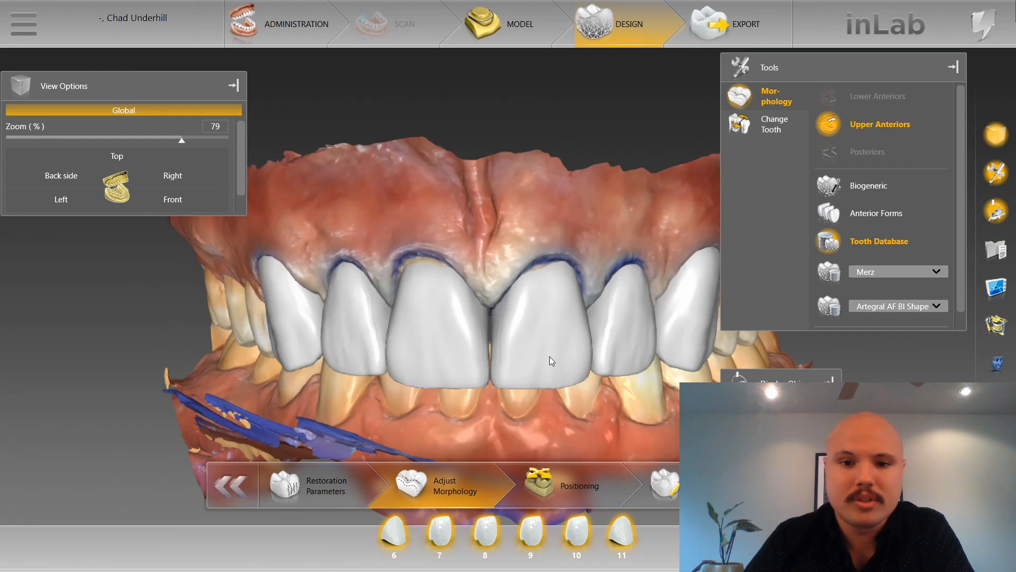
{"action": "scroll", "coordinate": [530, 408], "scroll_direction": "down", "scroll_amount": 2}
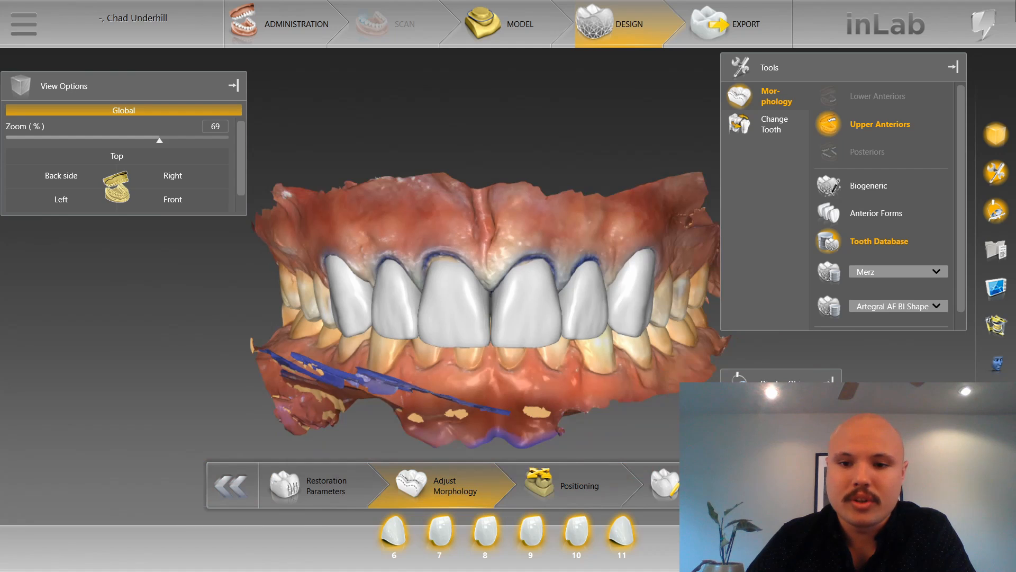
{"action": "double_click", "coordinate": [488, 386]}
{"action": "left_click_drag", "start_coordinate": [488, 386], "coordinate": [490, 410]}
{"action": "left_click_drag", "start_coordinate": [355, 354], "coordinate": [347, 398]}
{"action": "left_click_drag", "start_coordinate": [611, 415], "coordinate": [624, 389]}
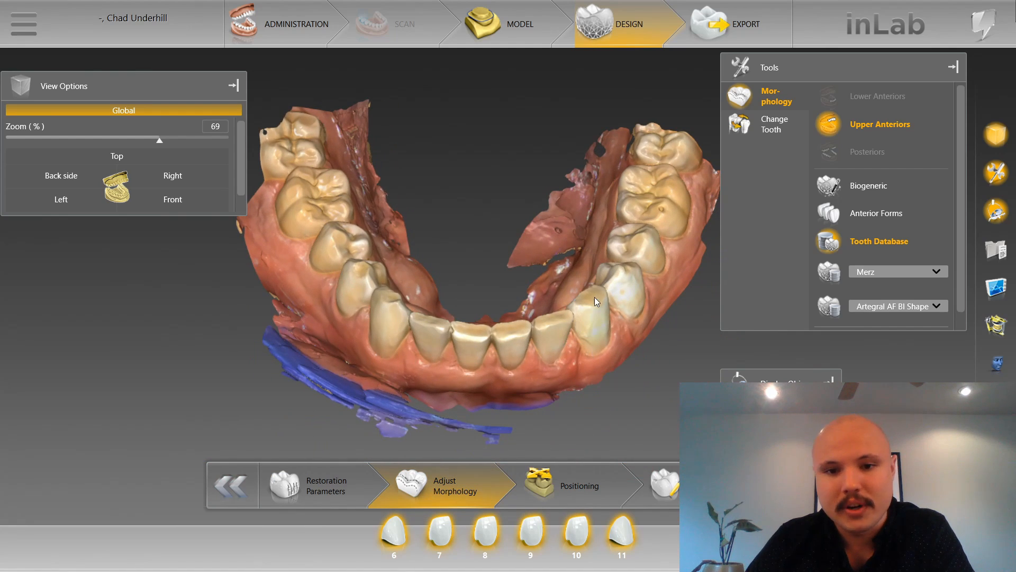
{"action": "left_click", "coordinate": [767, 412]}
{"action": "left_click", "coordinate": [768, 440]}
Inspect the palatal surfaces and incisal edges of the proposed upper anteriors, and return to the front view.
{"action": "scroll", "coordinate": [542, 430], "scroll_direction": "down", "scroll_amount": 2}
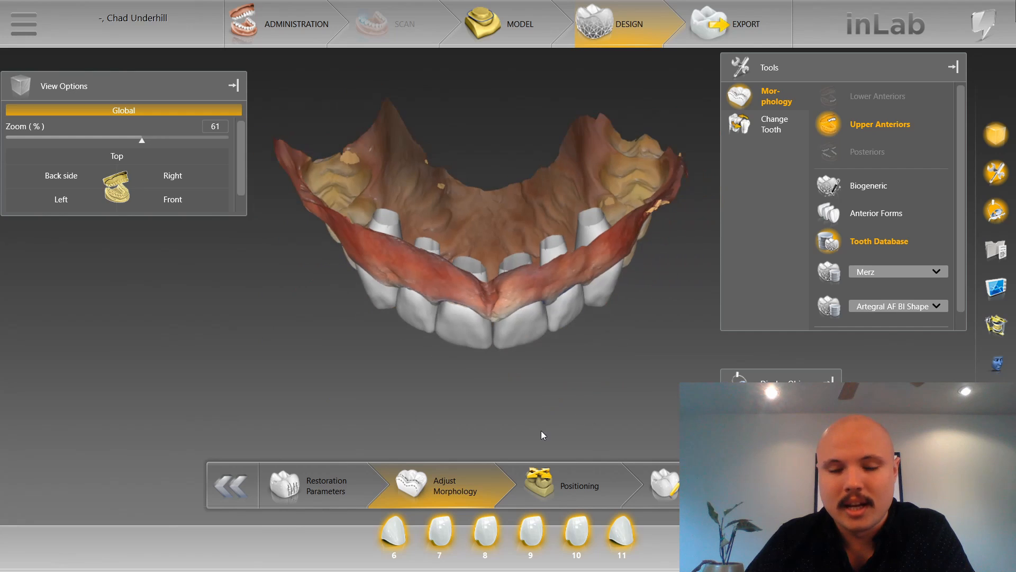
{"action": "left_click_drag", "start_coordinate": [541, 430], "coordinate": [410, 237]}
{"action": "scroll", "coordinate": [396, 243], "scroll_direction": "up", "scroll_amount": 4}
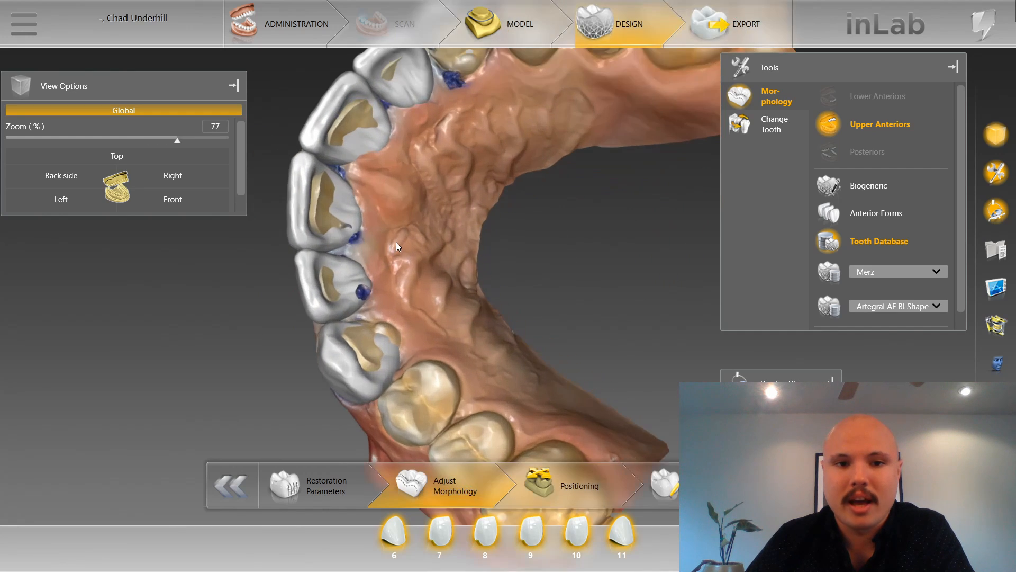
{"action": "right_click_drag", "start_coordinate": [396, 243], "coordinate": [545, 357]}
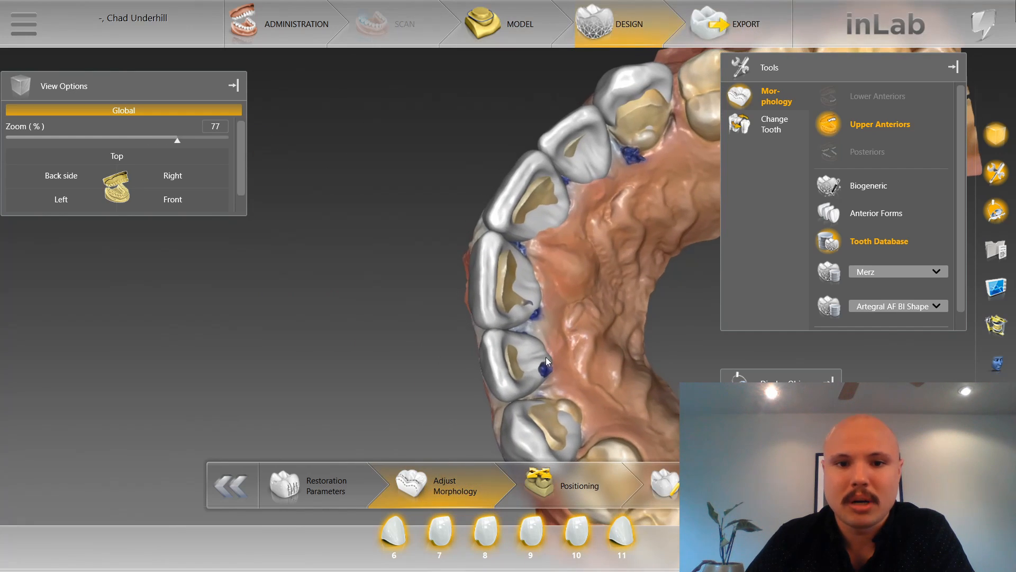
{"action": "right_click", "coordinate": [488, 238]}
{"action": "left_click", "coordinate": [227, 198]}
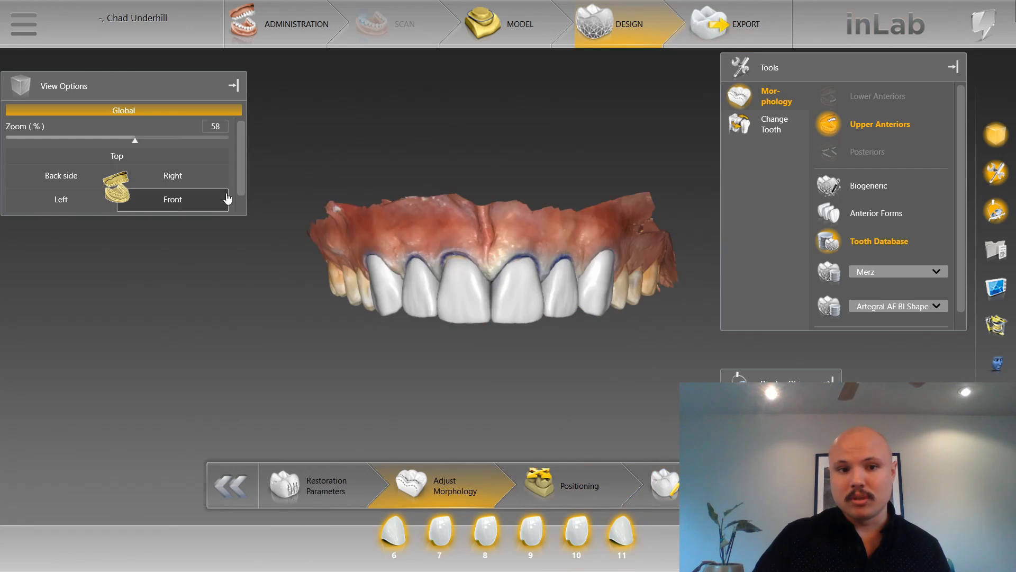
Check the available Merz tooth database shapes, keep Artegral AF BI Shape, and proceed to the Positioning phase.
{"action": "left_click", "coordinate": [891, 306]}
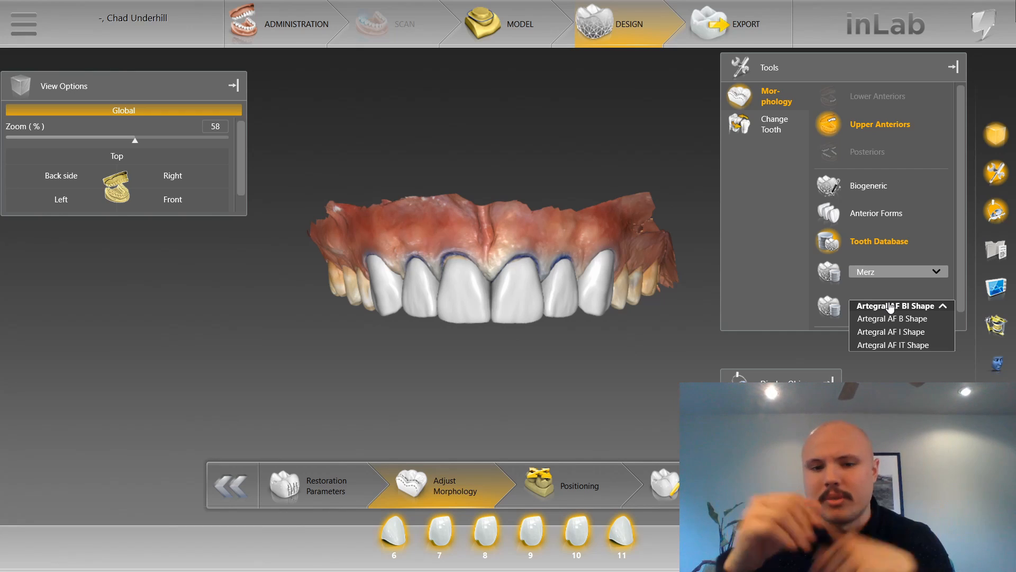
{"action": "left_click", "coordinate": [657, 391]}
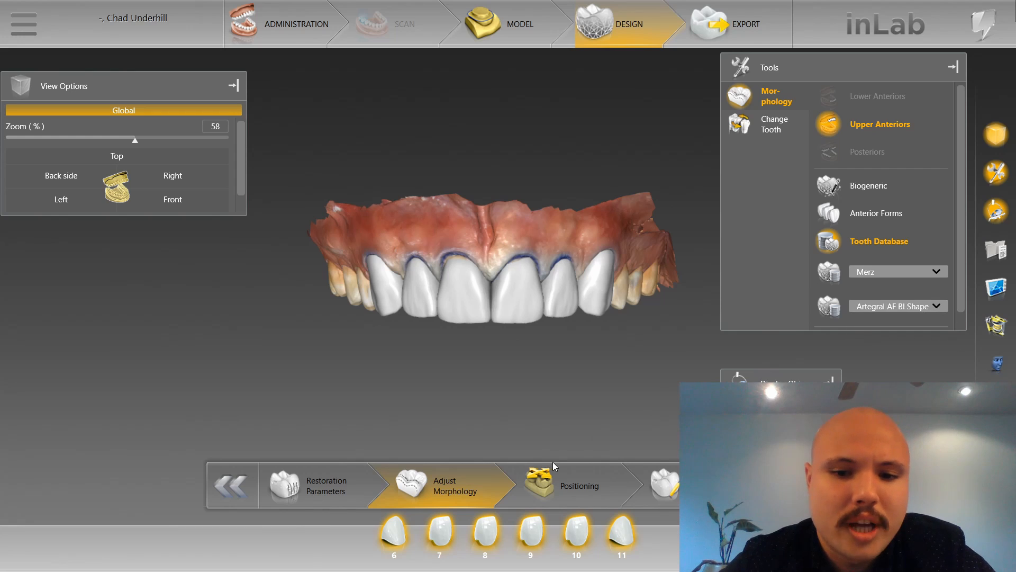
{"action": "left_click", "coordinate": [554, 467]}
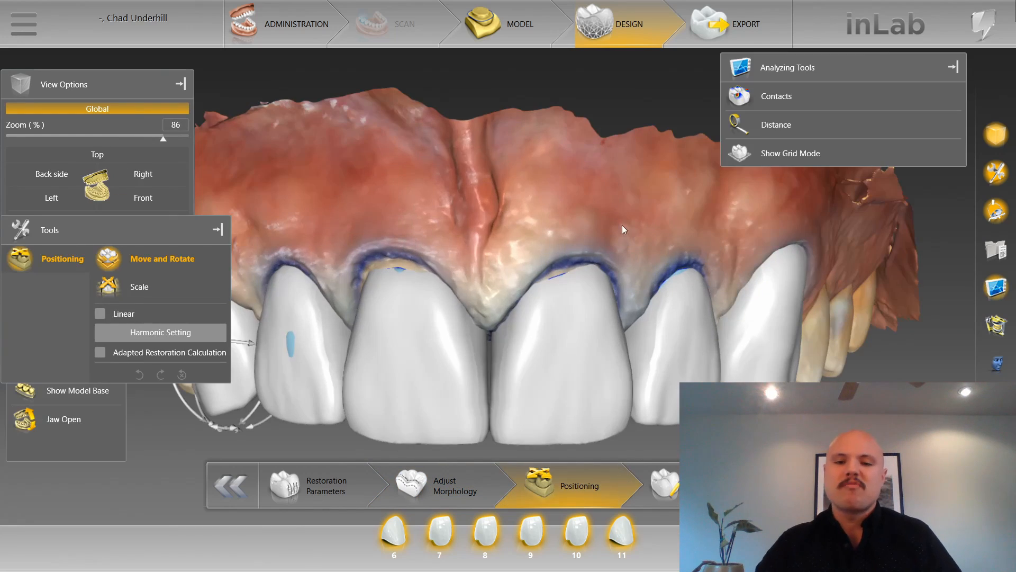
Nudge the tooth 9 restoration slightly along its vertical axis with the Move and Rotate tool.
{"action": "left_click", "coordinate": [683, 339]}
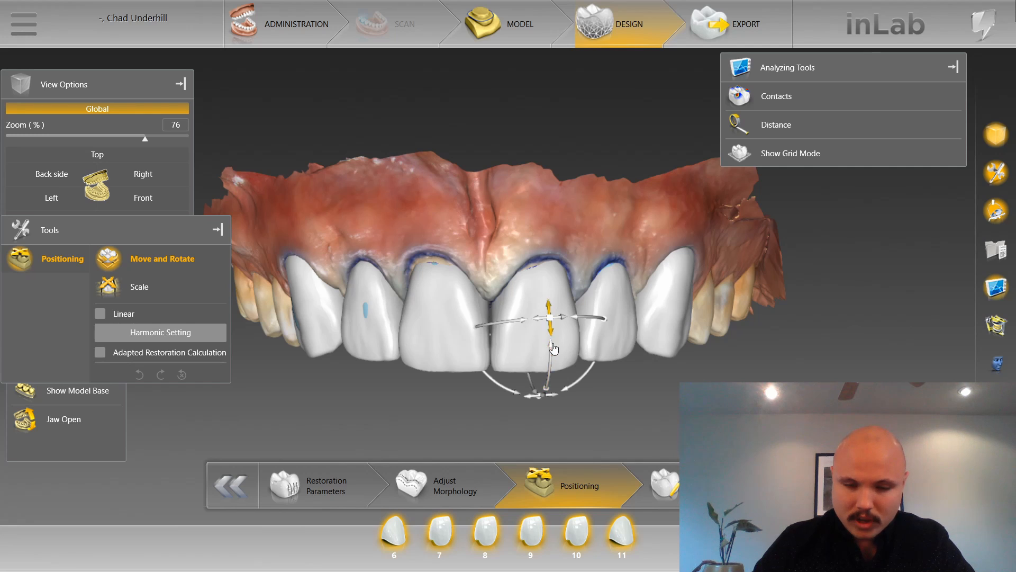
{"action": "mouse_move", "coordinate": [552, 351]}
{"action": "left_mouse_down"}
{"action": "mouse_move", "coordinate": [551, 382]}
{"action": "mouse_move", "coordinate": [552, 348]}
{"action": "left_mouse_up"}
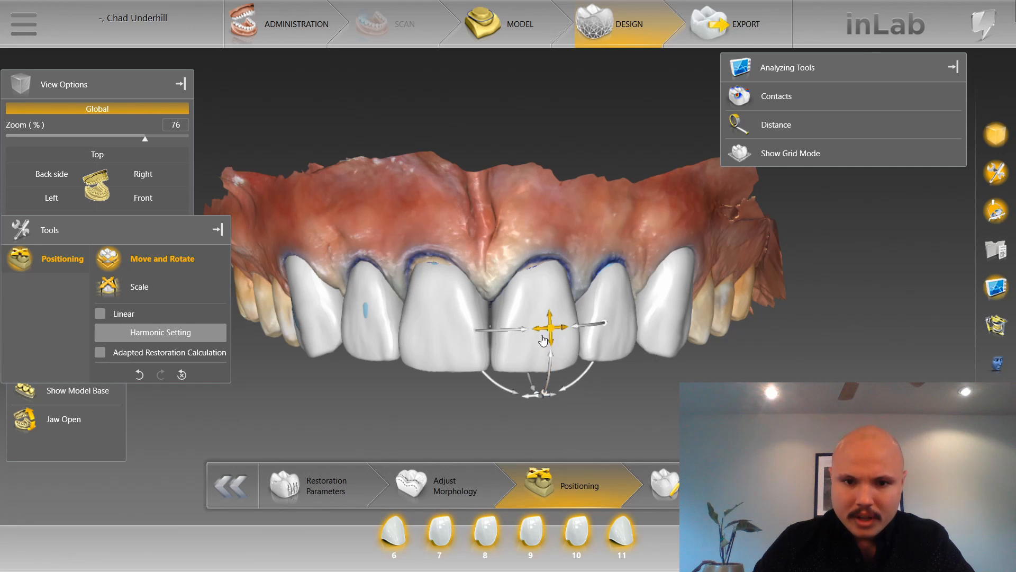
{"action": "left_click", "coordinate": [439, 318]}
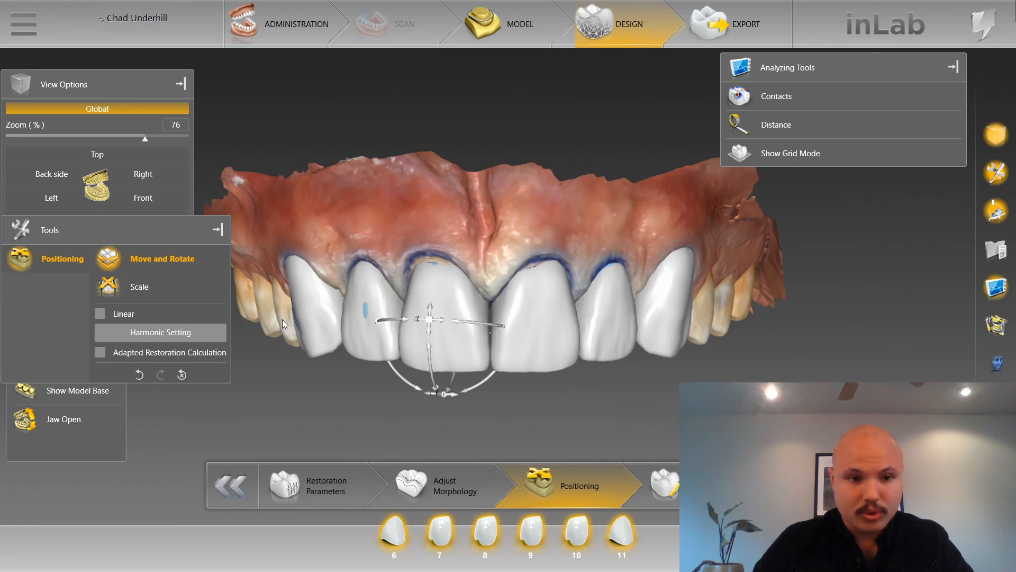
Inspect the cervical openings of the anterior restorations over the preparations, and return to the front view.
{"action": "scroll", "coordinate": [498, 276], "scroll_direction": "up", "scroll_amount": 5}
{"action": "scroll", "coordinate": [487, 257], "scroll_direction": "down", "scroll_amount": 1}
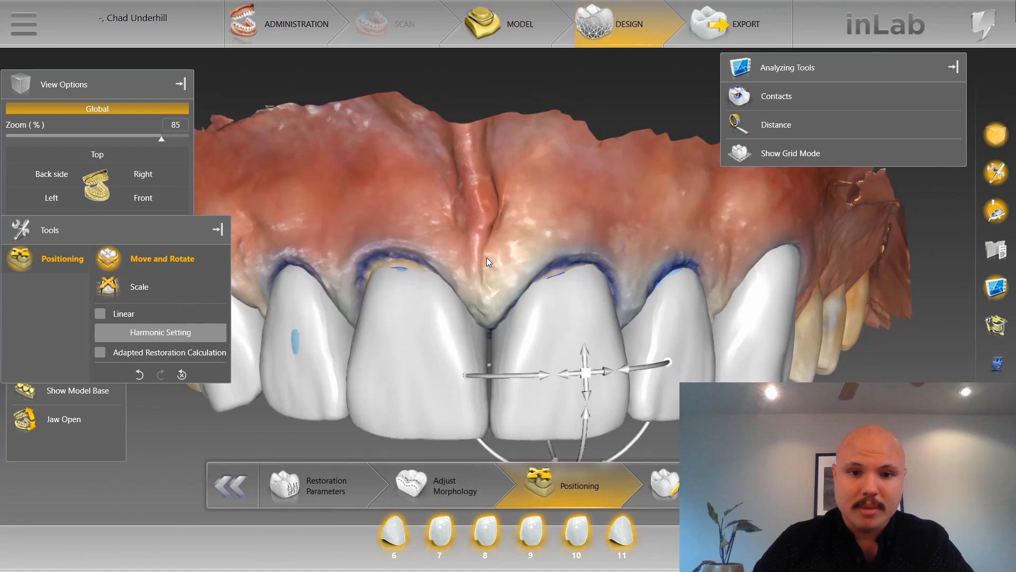
{"action": "left_click_drag", "start_coordinate": [487, 257], "coordinate": [484, 206]}
{"action": "left_click_drag", "start_coordinate": [571, 196], "coordinate": [491, 304]}
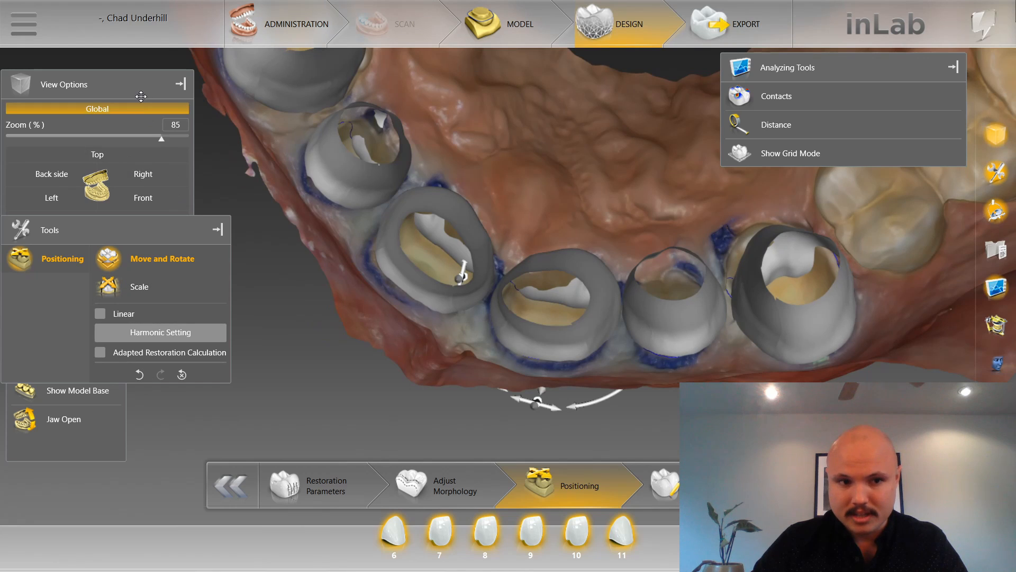
{"action": "left_click", "coordinate": [142, 197]}
{"action": "left_click", "coordinate": [255, 362]}
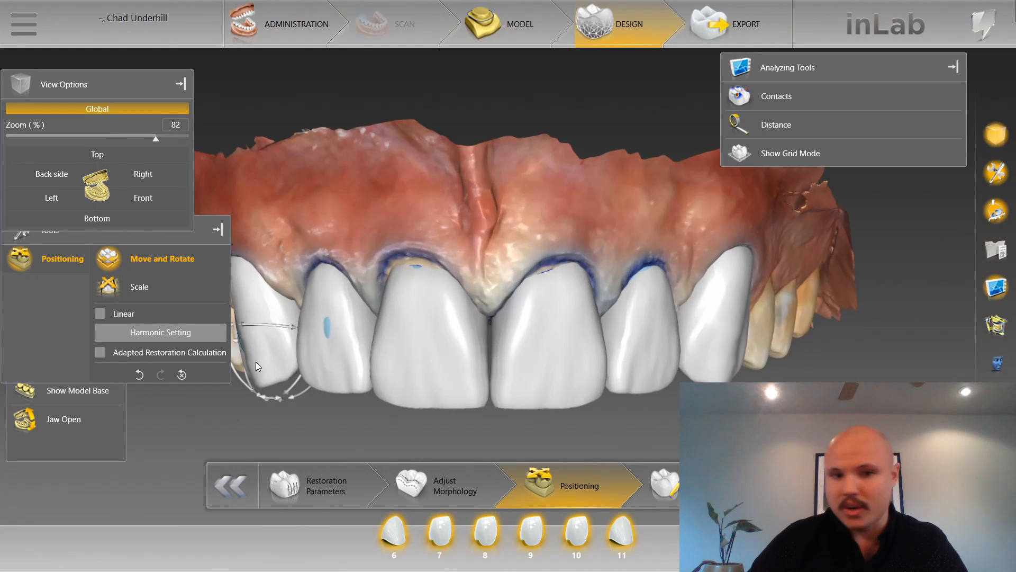
Try to move the tooth 9 restoration horizontally toward tooth 8.
{"action": "scroll", "coordinate": [284, 341], "scroll_direction": "up", "scroll_amount": 4}
{"action": "scroll", "coordinate": [589, 405], "scroll_direction": "down", "scroll_amount": 2}
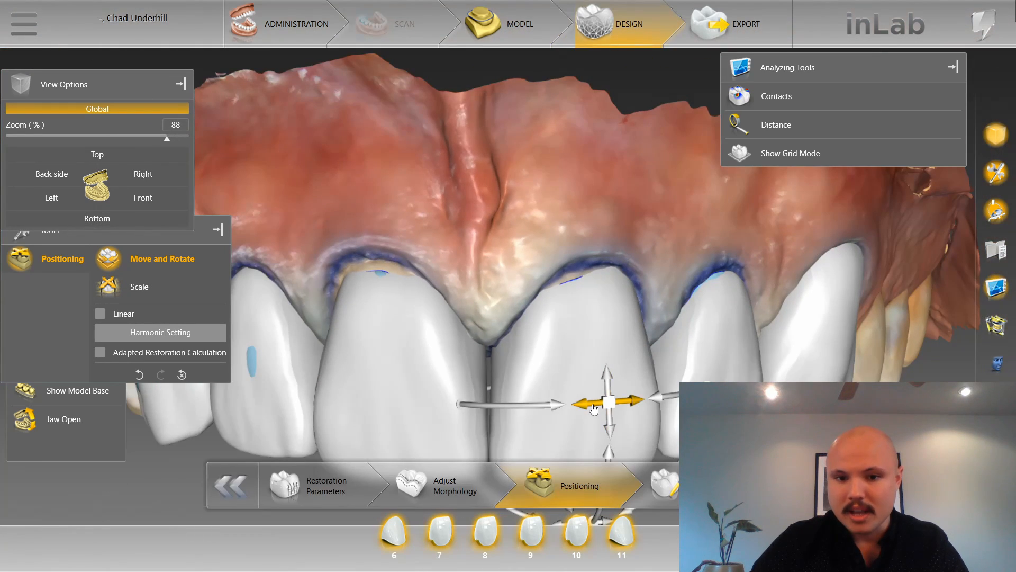
{"action": "left_click_drag", "start_coordinate": [588, 407], "coordinate": [588, 407]}
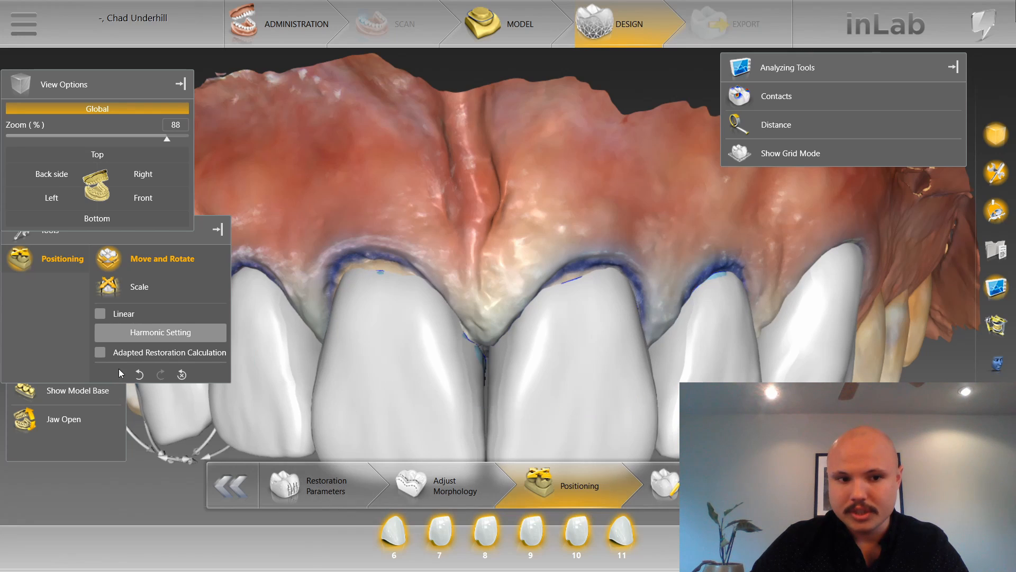
{"action": "left_click", "coordinate": [140, 375]}
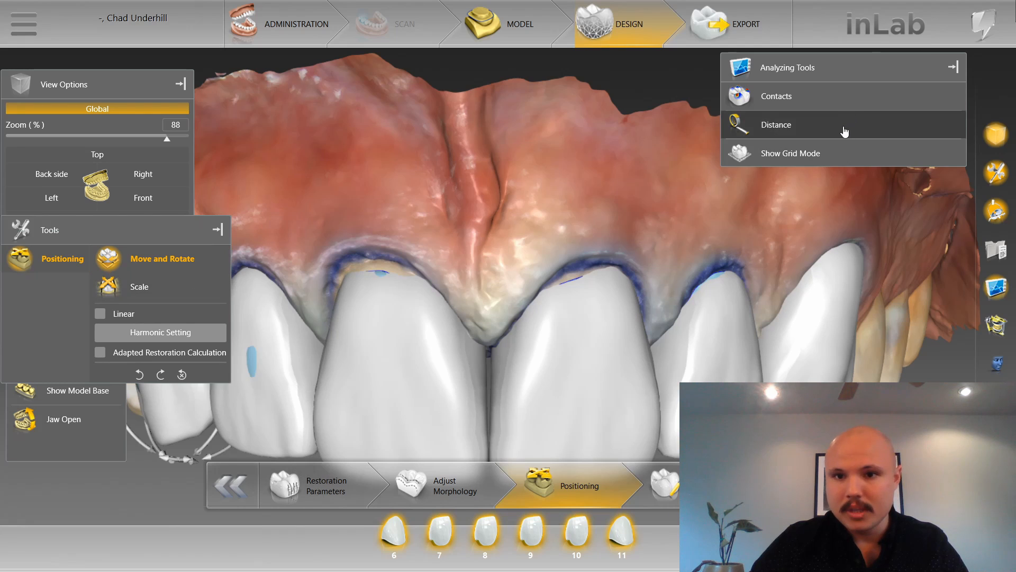
Set the upper jaw's opacity to 76% and check the tooth 8 and 9 restorations against their margin lines.
{"action": "left_click", "coordinate": [45, 444]}
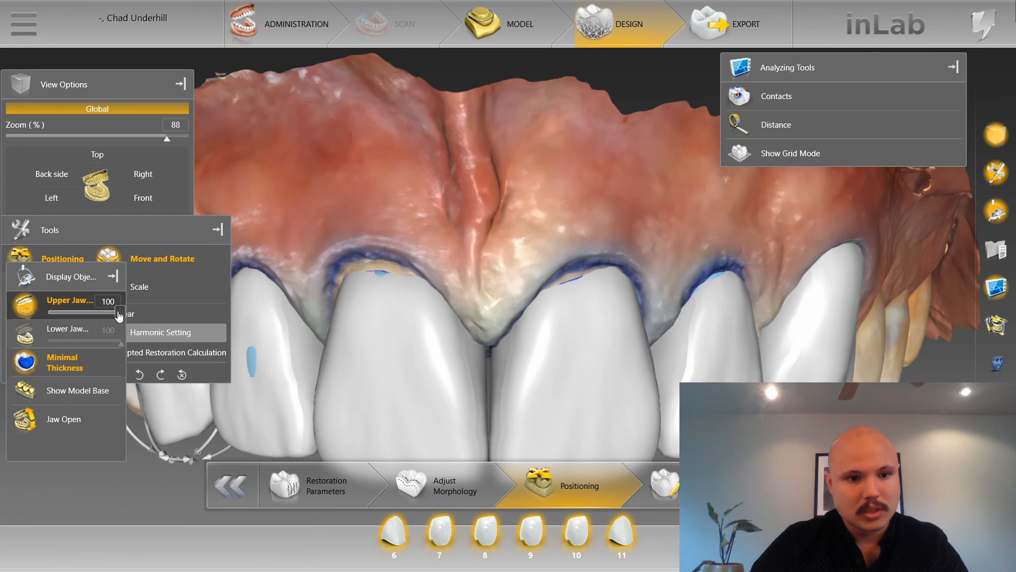
{"action": "left_click_drag", "start_coordinate": [120, 318], "coordinate": [99, 318]}
{"action": "scroll", "coordinate": [619, 379], "scroll_direction": "up", "scroll_amount": 2}
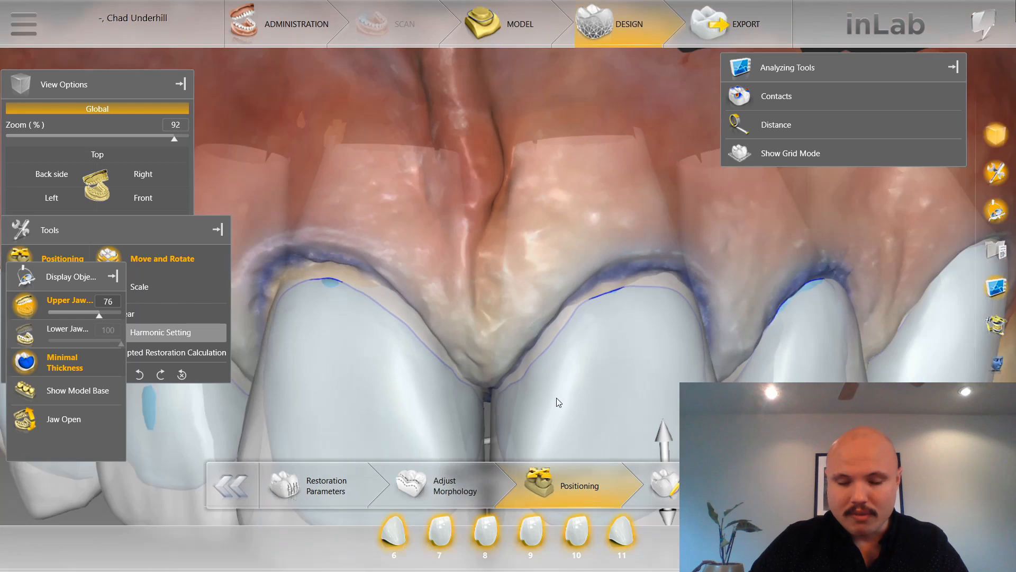
{"action": "scroll", "coordinate": [487, 190], "scroll_direction": "down", "scroll_amount": 2}
{"action": "left_click_drag", "start_coordinate": [470, 118], "coordinate": [472, 59]}
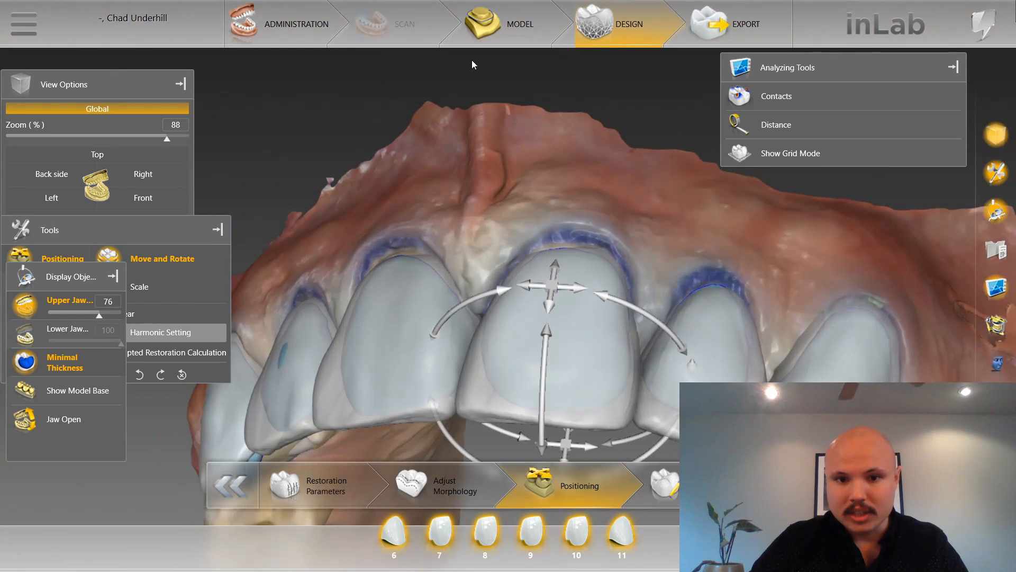
Inspect the tooth 8 and 9 restorations over their preparations from close-up labial, incisal and oblique angles, and return to the front view.
{"action": "scroll", "coordinate": [619, 216], "scroll_direction": "up", "scroll_amount": 2}
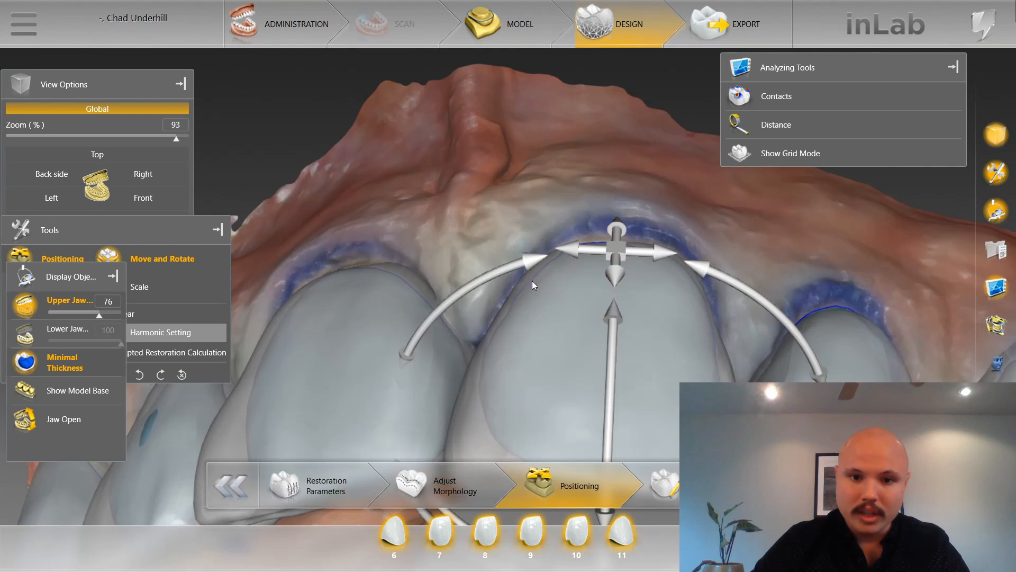
{"action": "left_click_drag", "start_coordinate": [644, 138], "coordinate": [638, 95]}
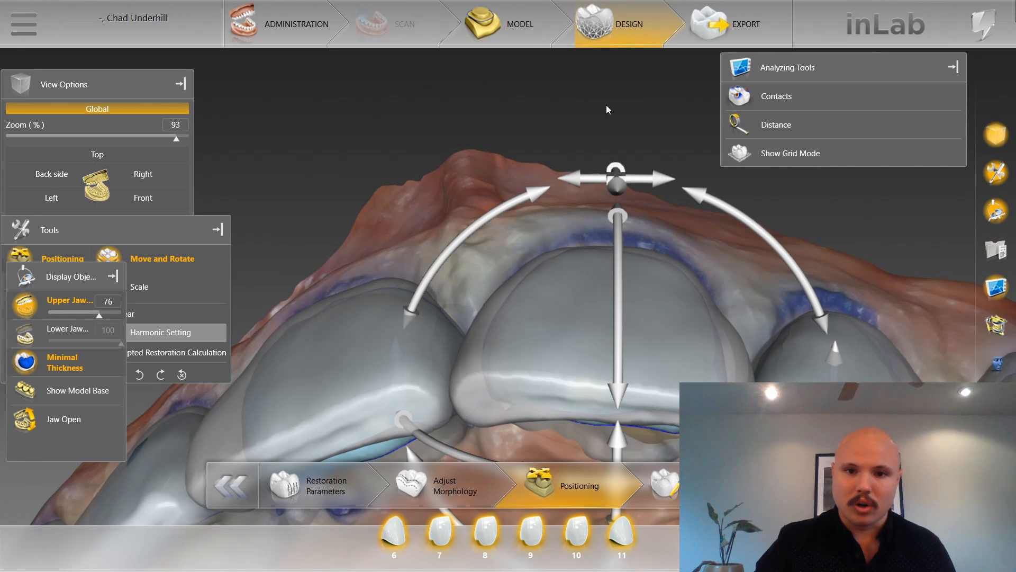
{"action": "left_click_drag", "start_coordinate": [606, 106], "coordinate": [490, 296]}
{"action": "scroll", "coordinate": [630, 379], "scroll_direction": "down", "scroll_amount": 5}
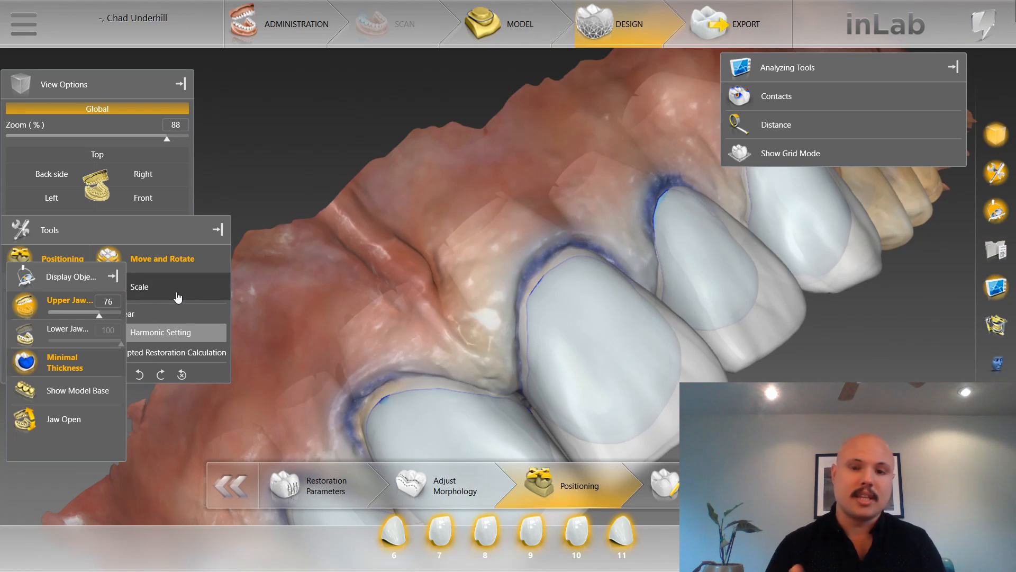
{"action": "left_click", "coordinate": [430, 553]}
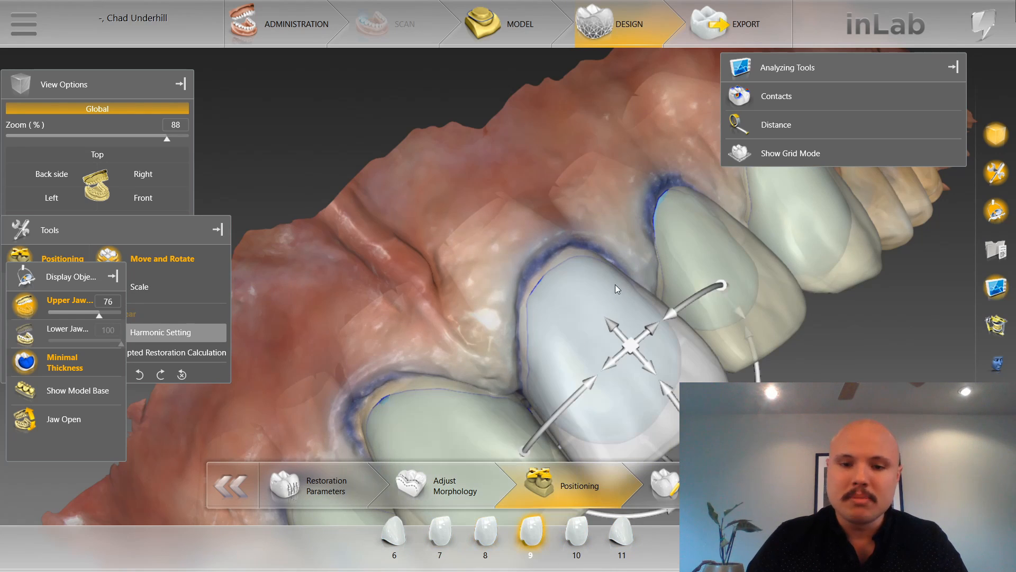
{"action": "left_click", "coordinate": [143, 198]}
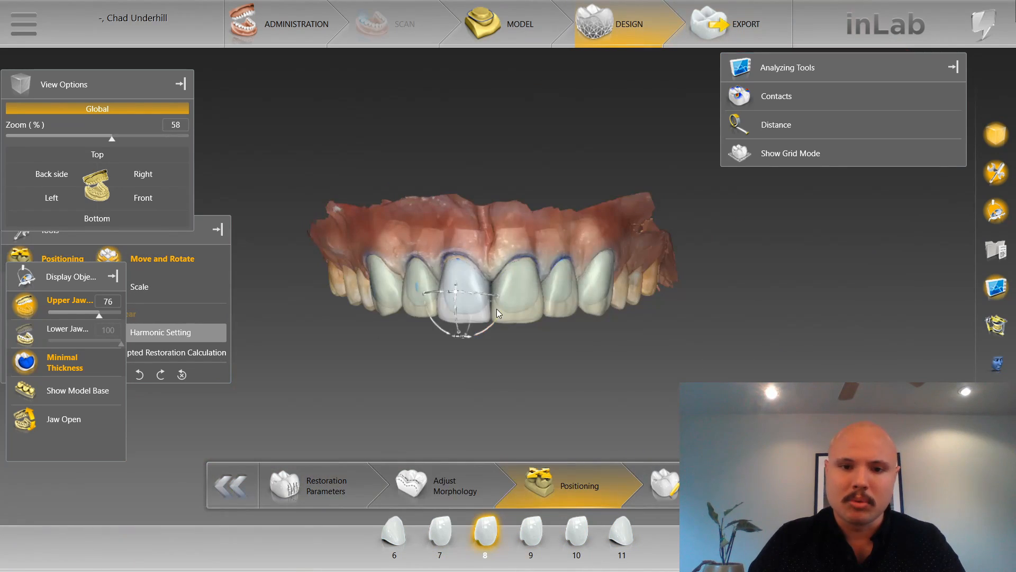
Compare the tooth 8 and 9 restorations with their margins from the front, incisal and oblique sides, ending with tooth 8 selected.
{"action": "scroll", "coordinate": [496, 312], "scroll_direction": "up", "scroll_amount": 2}
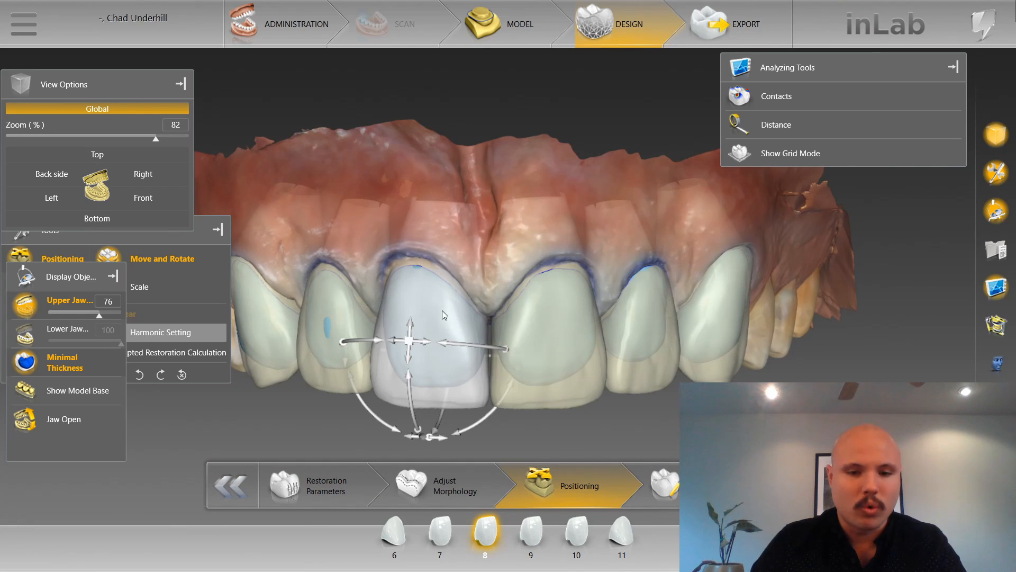
{"action": "scroll", "coordinate": [441, 318], "scroll_direction": "up", "scroll_amount": 1}
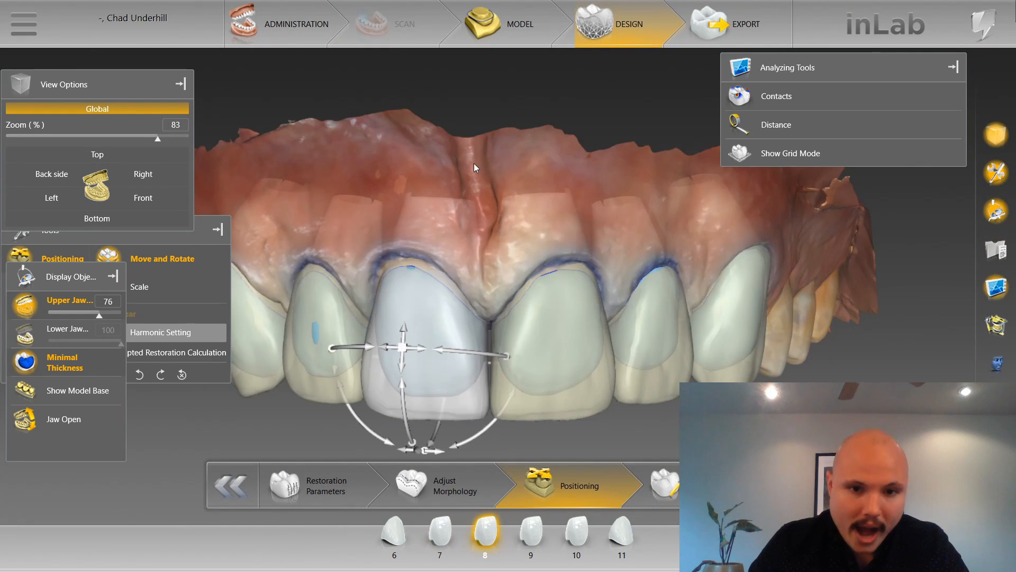
{"action": "left_click_drag", "start_coordinate": [474, 163], "coordinate": [439, 100]}
{"action": "left_click", "coordinate": [248, 459]}
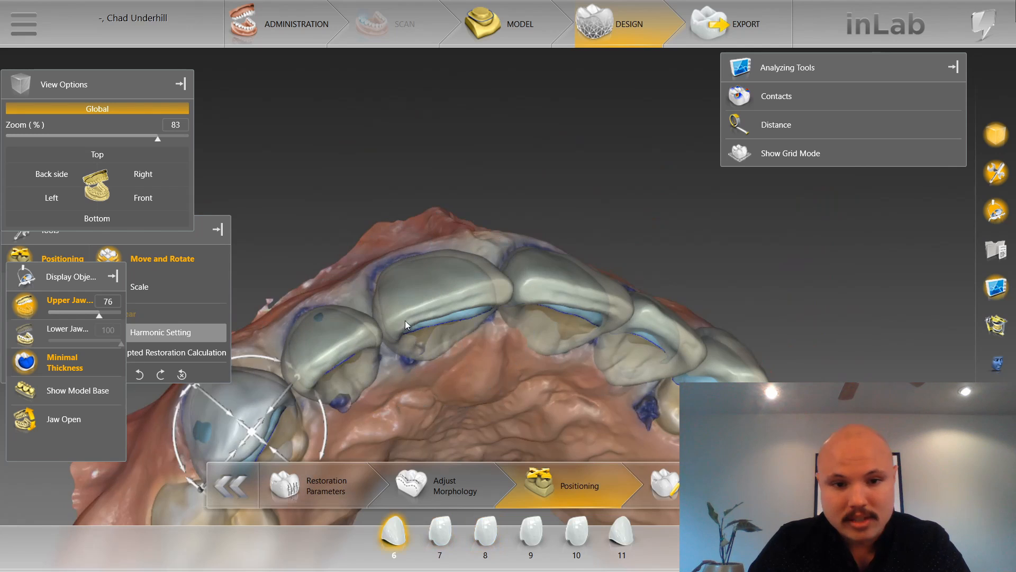
{"action": "left_click", "coordinate": [442, 304]}
{"action": "left_click", "coordinate": [593, 285]}
{"action": "left_click_drag", "start_coordinate": [447, 168], "coordinate": [450, 265]}
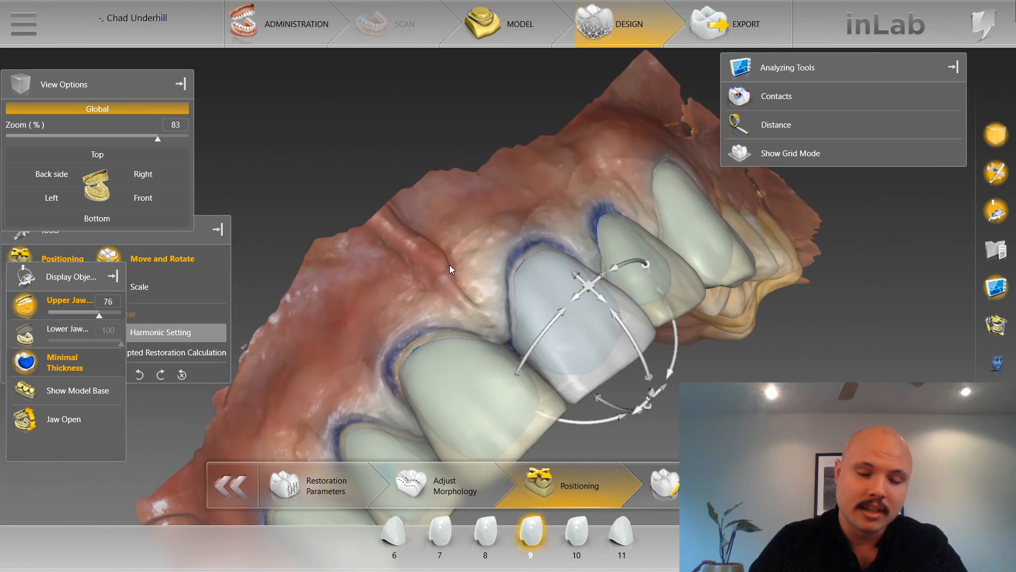
{"action": "scroll", "coordinate": [372, 255], "scroll_direction": "up", "scroll_amount": 5}
{"action": "right_click_drag", "start_coordinate": [373, 255], "coordinate": [471, 58]}
{"action": "left_click", "coordinate": [439, 222]}
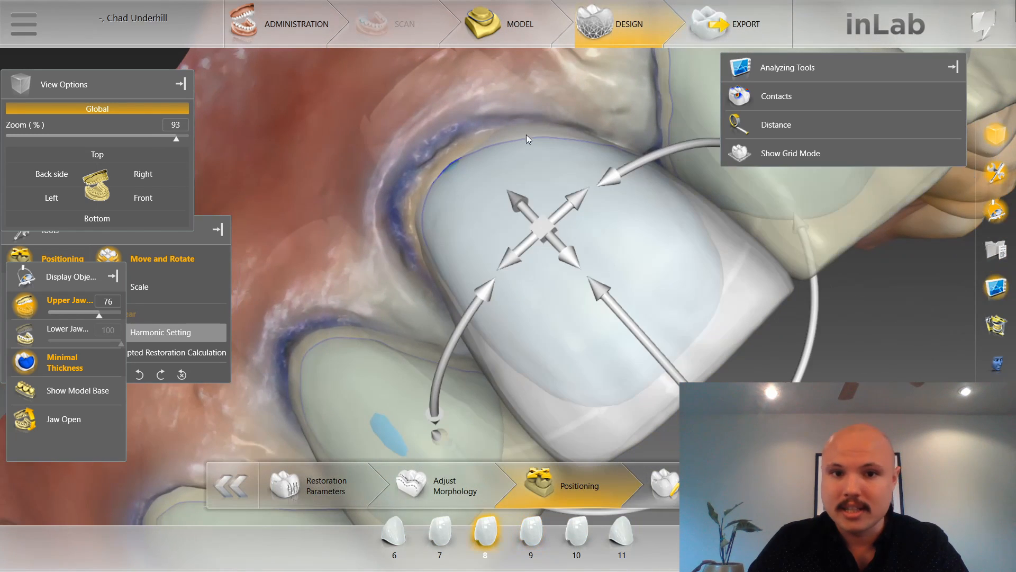
{"action": "left_click", "coordinate": [142, 202]}
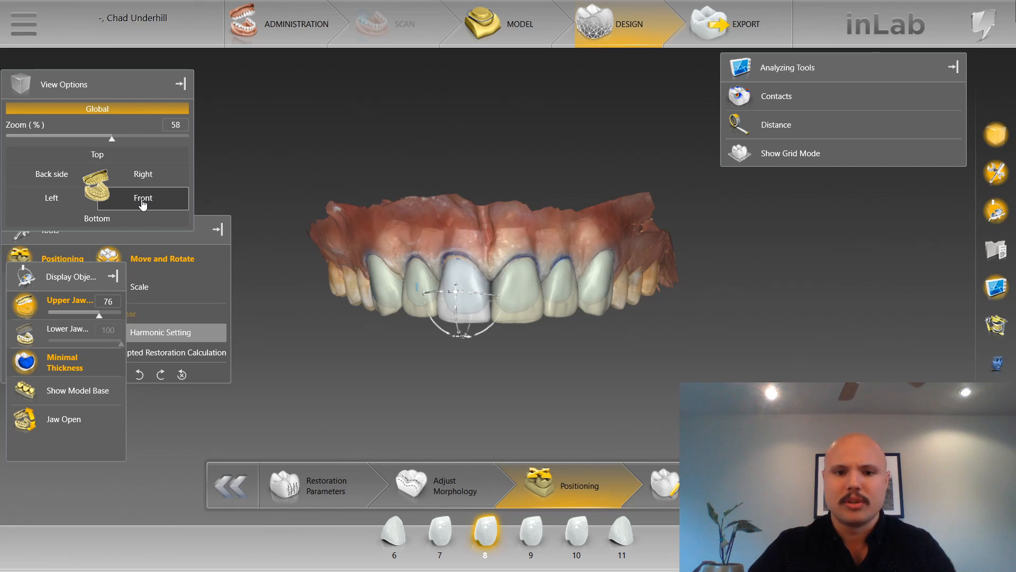
Check the tooth 8 restoration's alignment in the arch from the incisal and labial sides, and select tooth 7 in the front view.
{"action": "scroll", "coordinate": [417, 439], "scroll_direction": "up", "scroll_amount": 4}
{"action": "left_click_drag", "start_coordinate": [466, 416], "coordinate": [418, 273]}
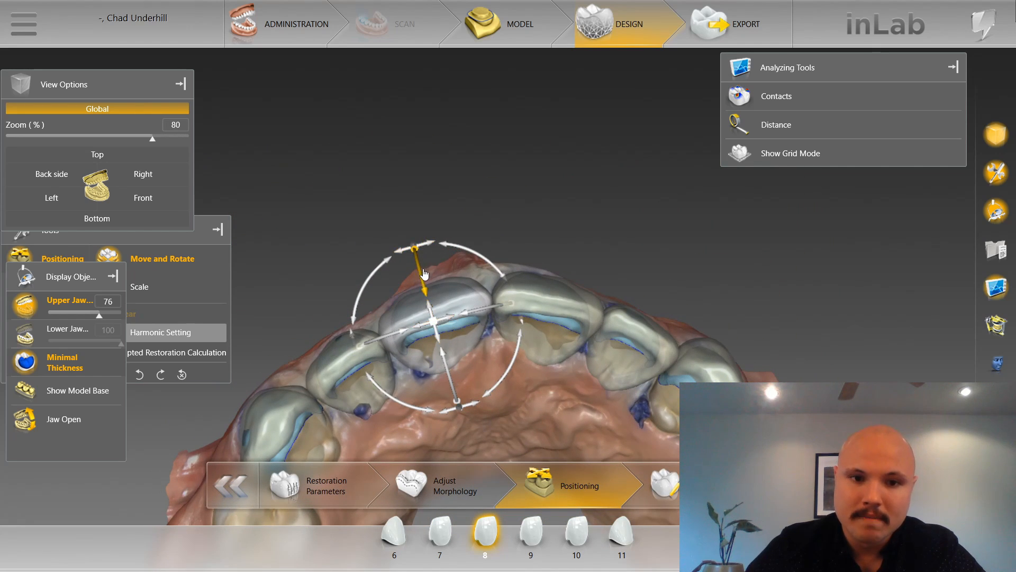
{"action": "left_click_drag", "start_coordinate": [381, 162], "coordinate": [384, 174]}
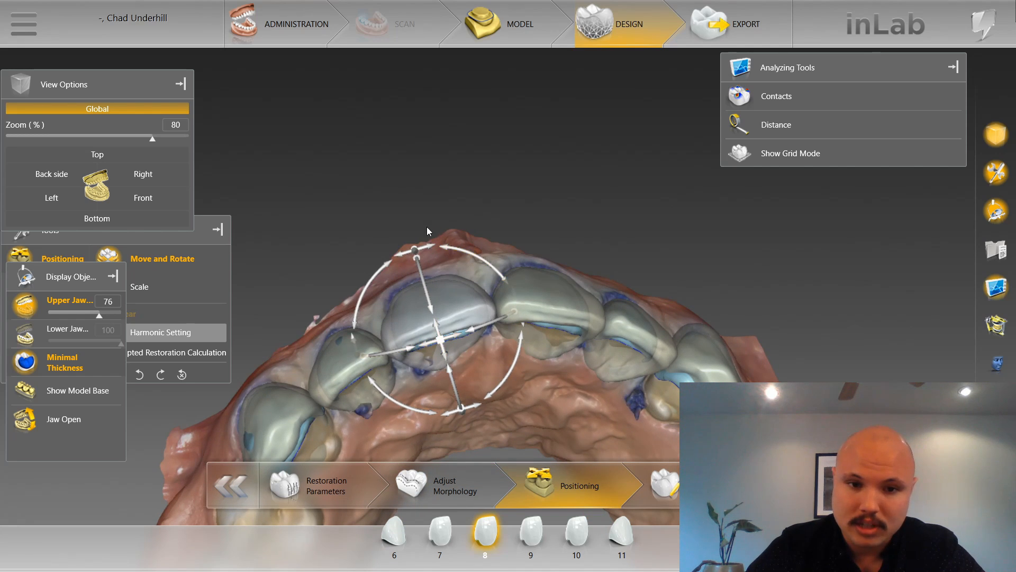
{"action": "left_click_drag", "start_coordinate": [435, 230], "coordinate": [427, 271]}
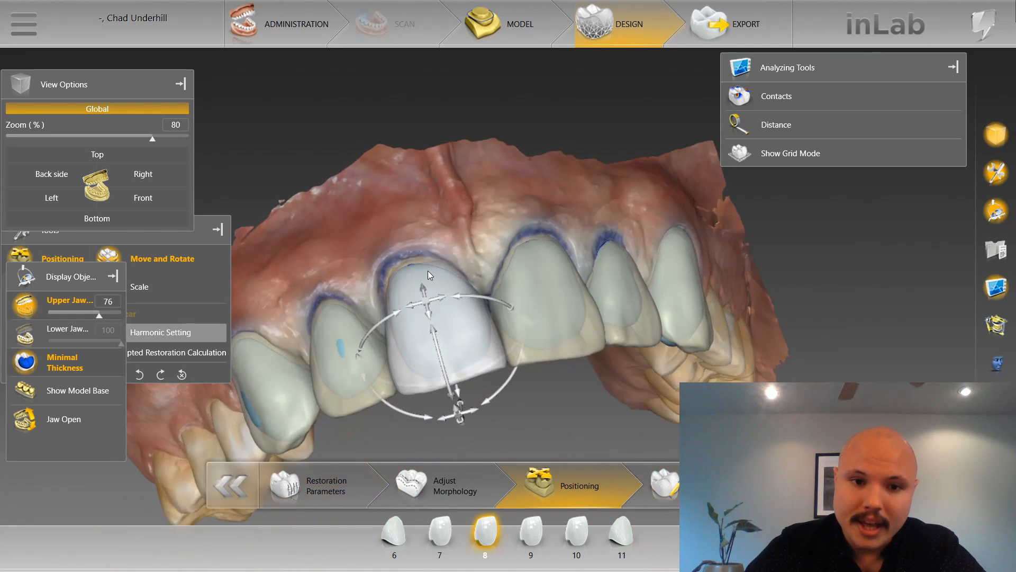
{"action": "scroll", "coordinate": [428, 271], "scroll_direction": "up", "scroll_amount": 3}
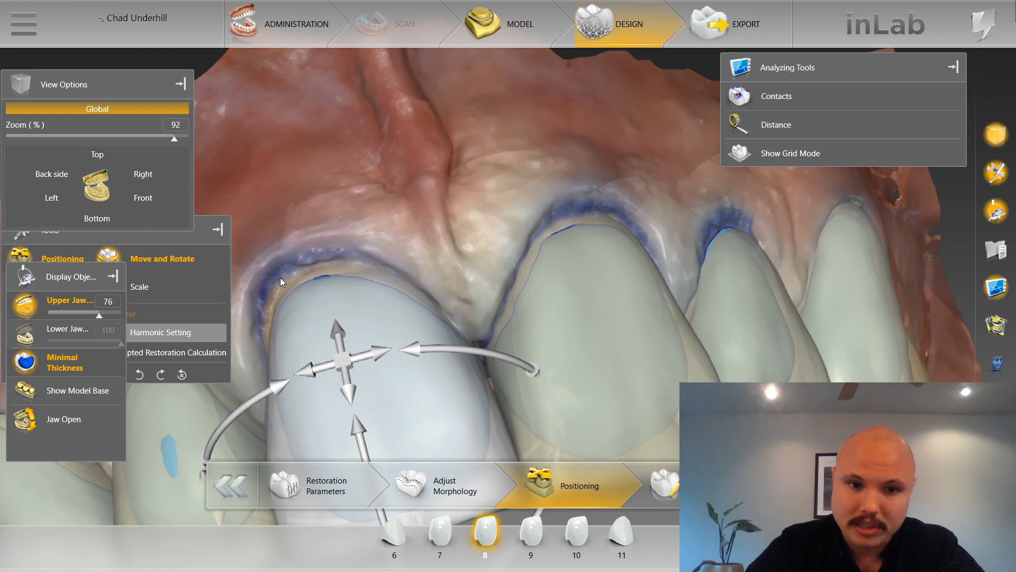
{"action": "scroll", "coordinate": [313, 183], "scroll_direction": "down", "scroll_amount": 4}
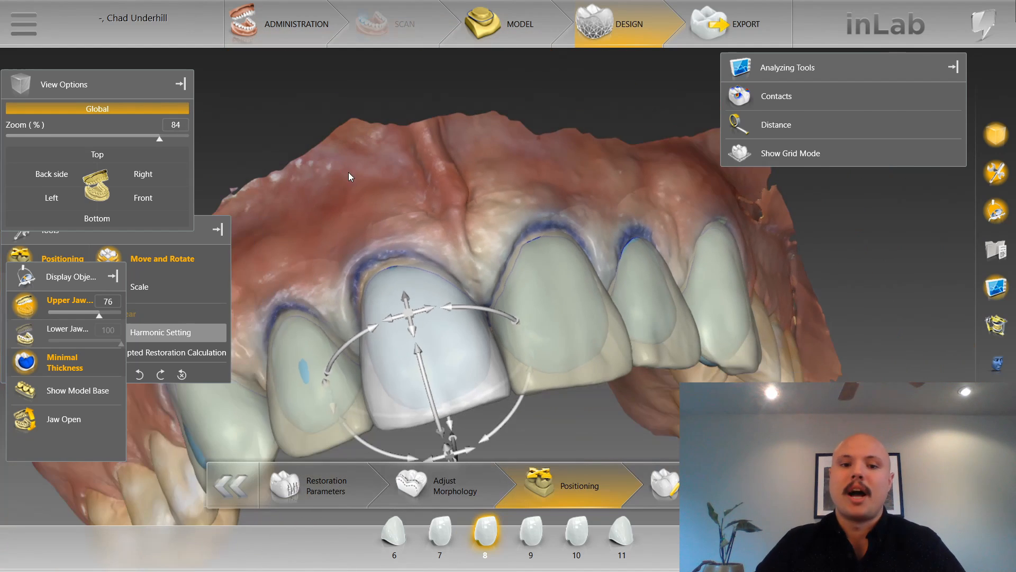
{"action": "left_click_drag", "start_coordinate": [349, 173], "coordinate": [440, 318]}
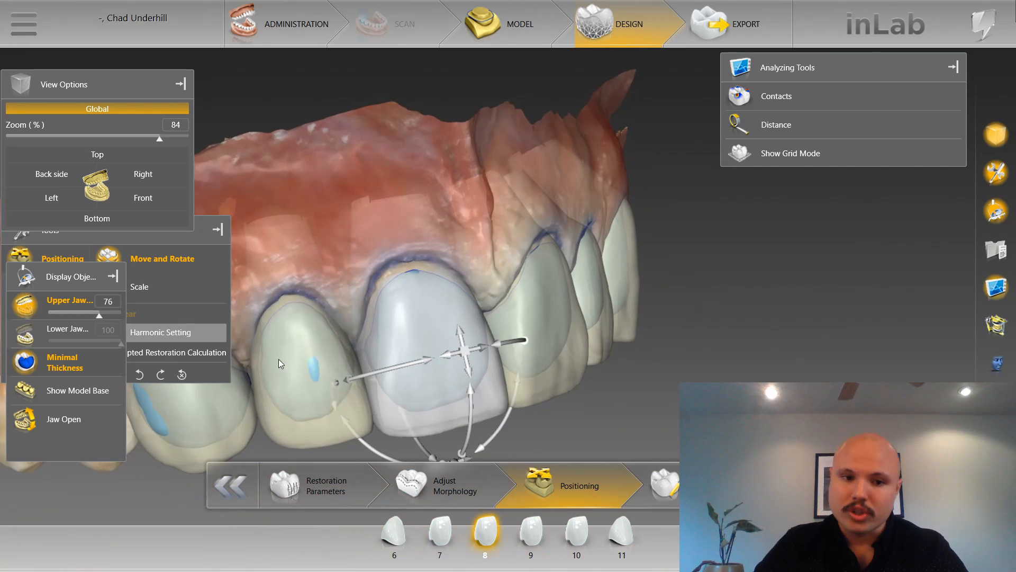
{"action": "left_click", "coordinate": [321, 327]}
{"action": "left_click", "coordinate": [167, 200]}
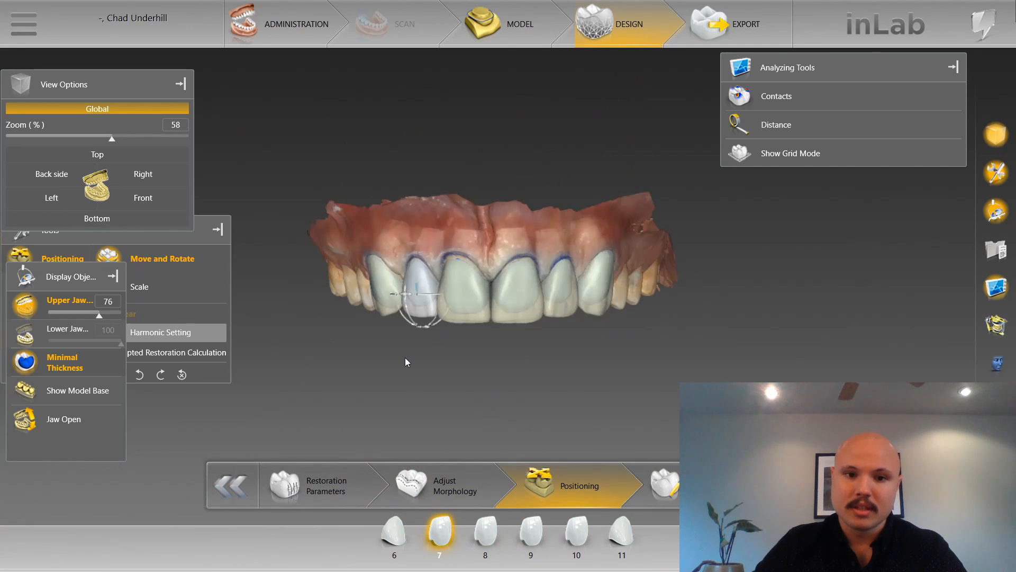
Check the cervical margins of the front restorations up close, and set the upper jaw's opacity to 100%.
{"action": "scroll", "coordinate": [405, 357], "scroll_direction": "up", "scroll_amount": 5}
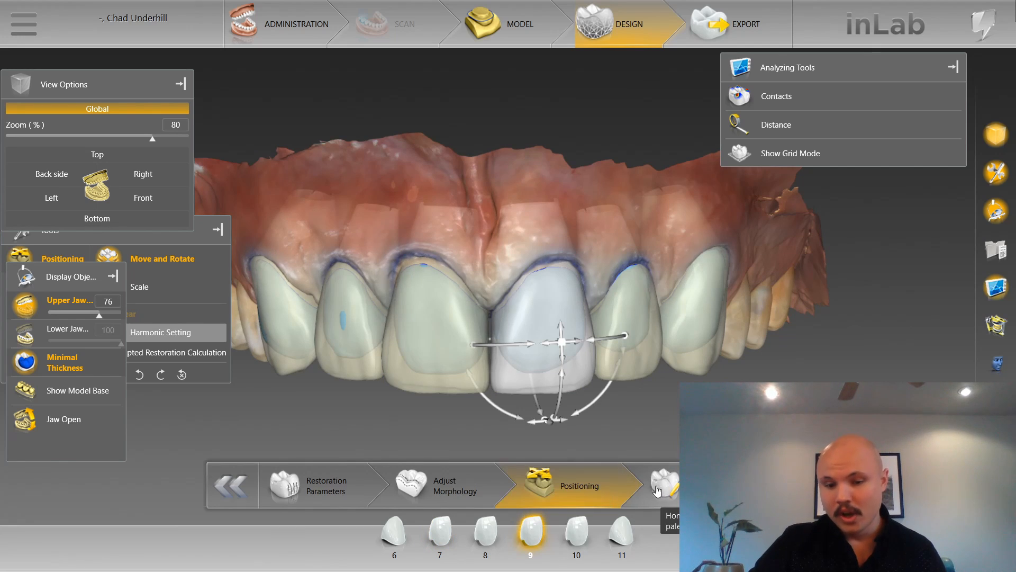
{"action": "scroll", "coordinate": [668, 444], "scroll_direction": "down", "scroll_amount": 3}
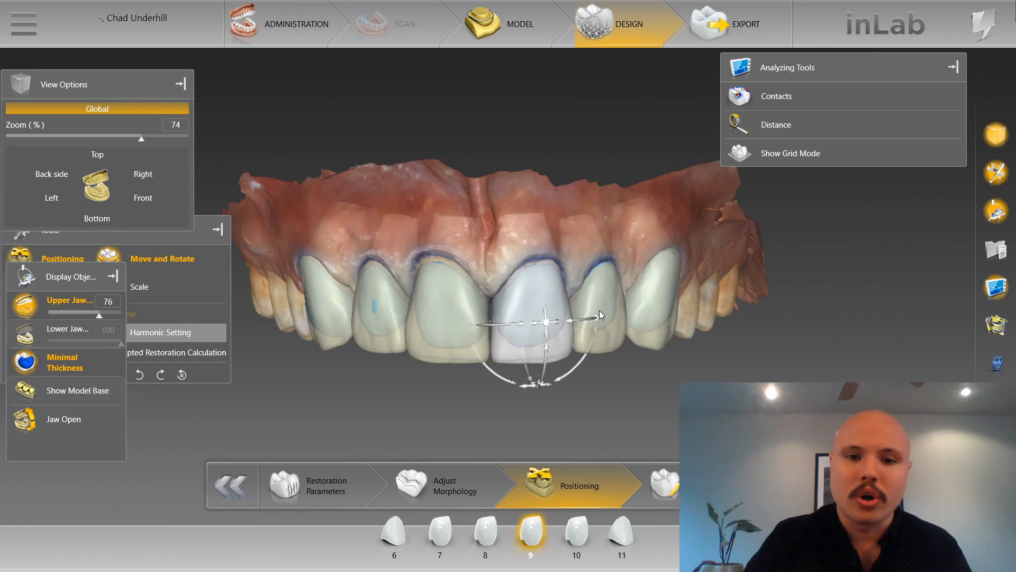
{"action": "scroll", "coordinate": [554, 342], "scroll_direction": "up", "scroll_amount": 5}
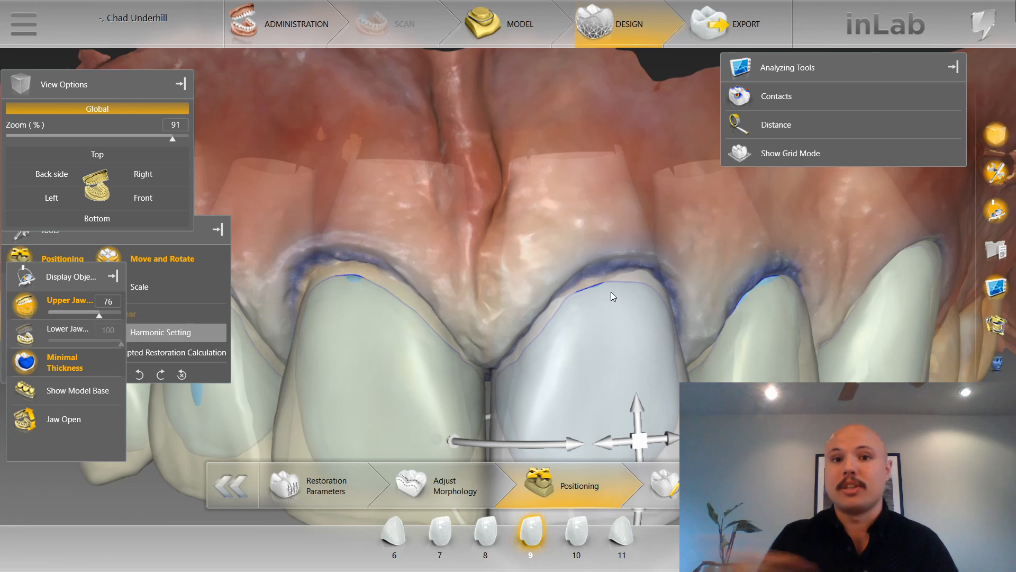
{"action": "scroll", "coordinate": [573, 220], "scroll_direction": "down", "scroll_amount": 2}
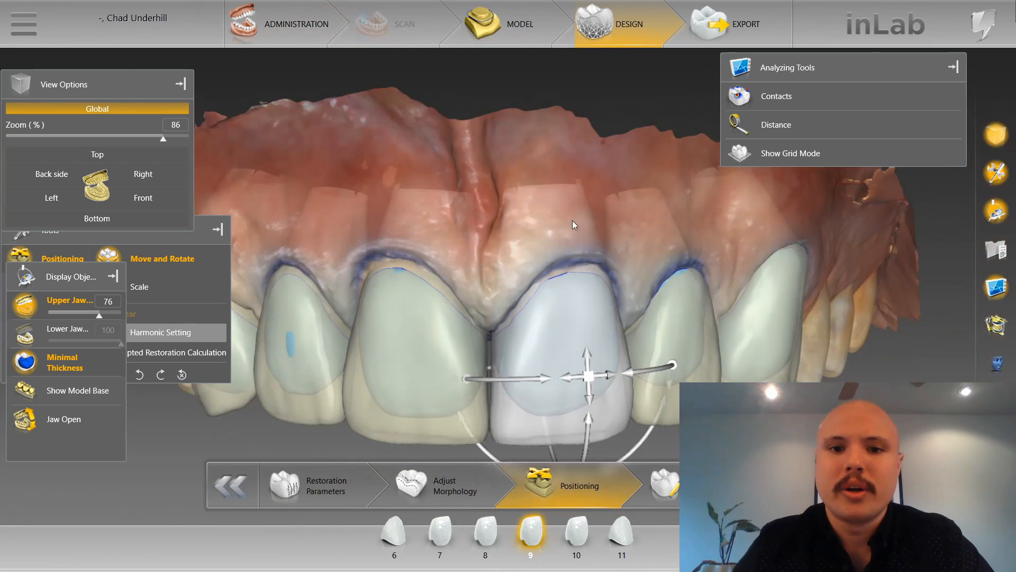
{"action": "left_click_drag", "start_coordinate": [100, 316], "coordinate": [195, 318]}
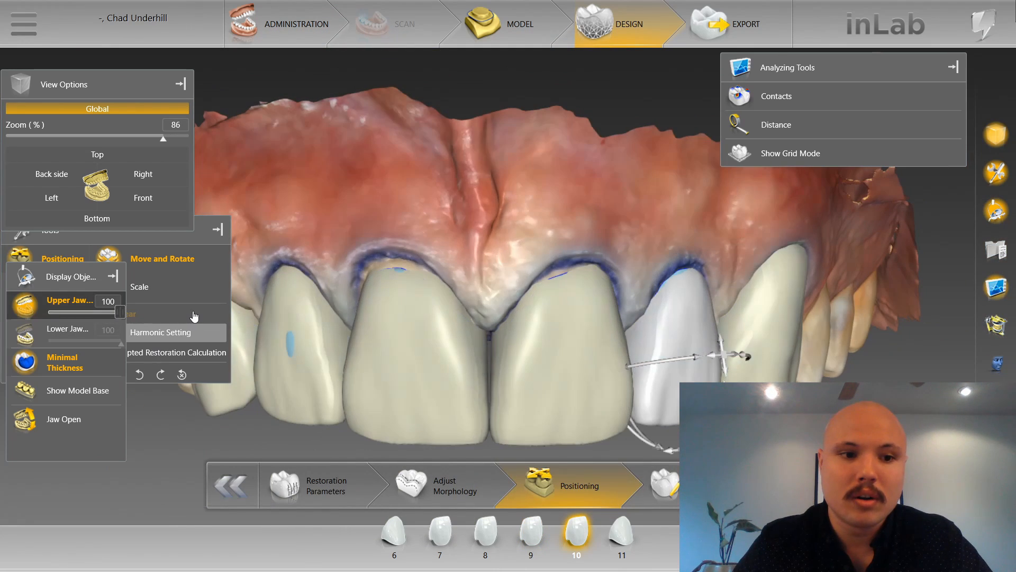
{"action": "scroll", "coordinate": [275, 340], "scroll_direction": "down", "scroll_amount": 3}
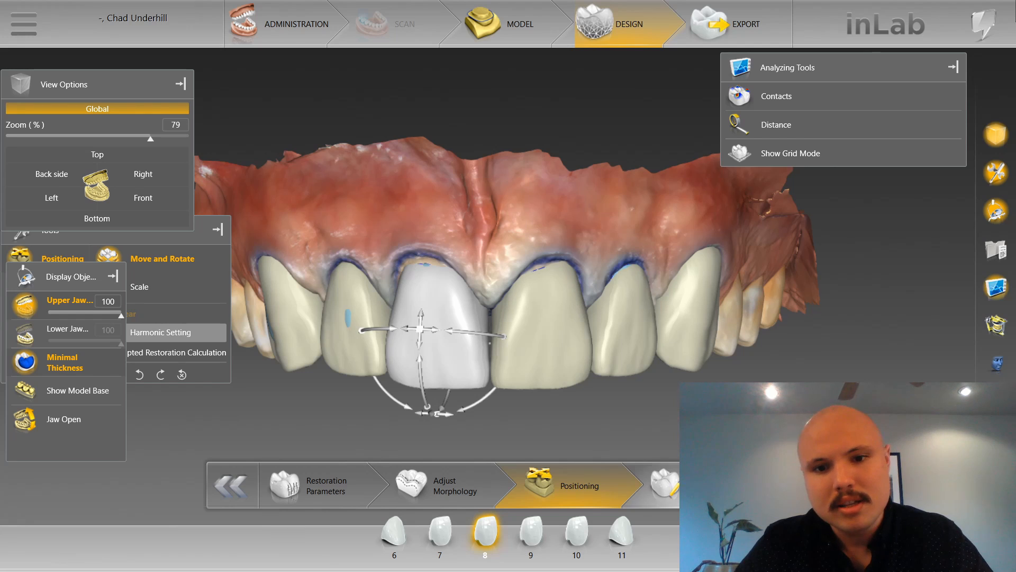
Preview the calculated restorations, return to the Positioning phase, and select the individual teeth across the arch, ending with tooth 8.
{"action": "left_click", "coordinate": [666, 485]}
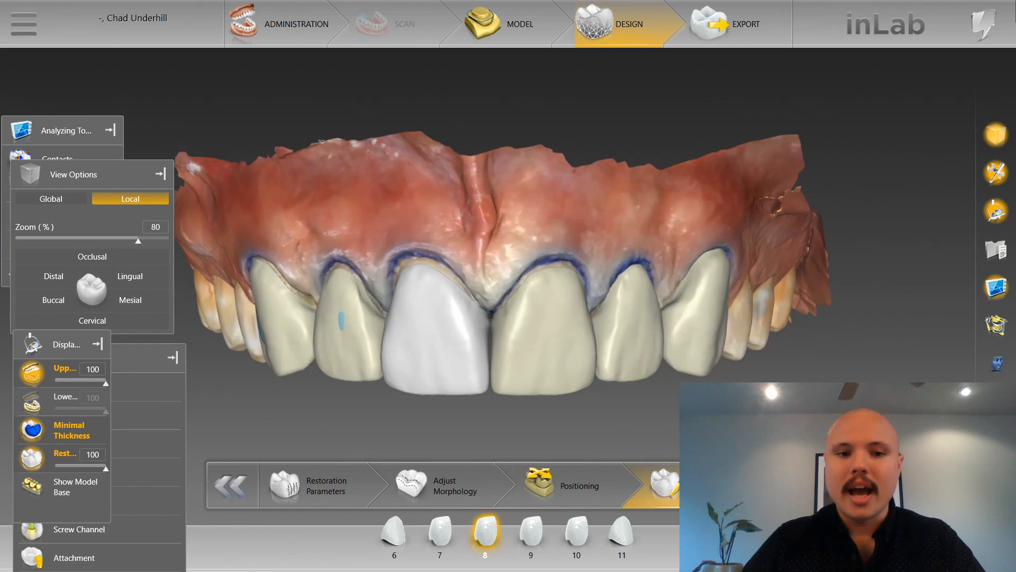
{"action": "left_click", "coordinate": [587, 487]}
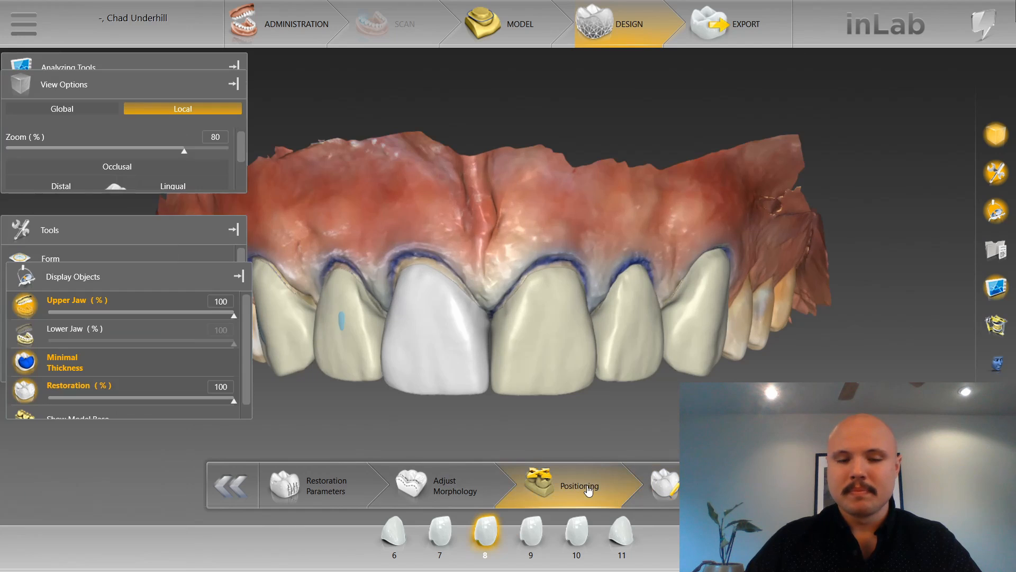
{"action": "left_click", "coordinate": [643, 315]}
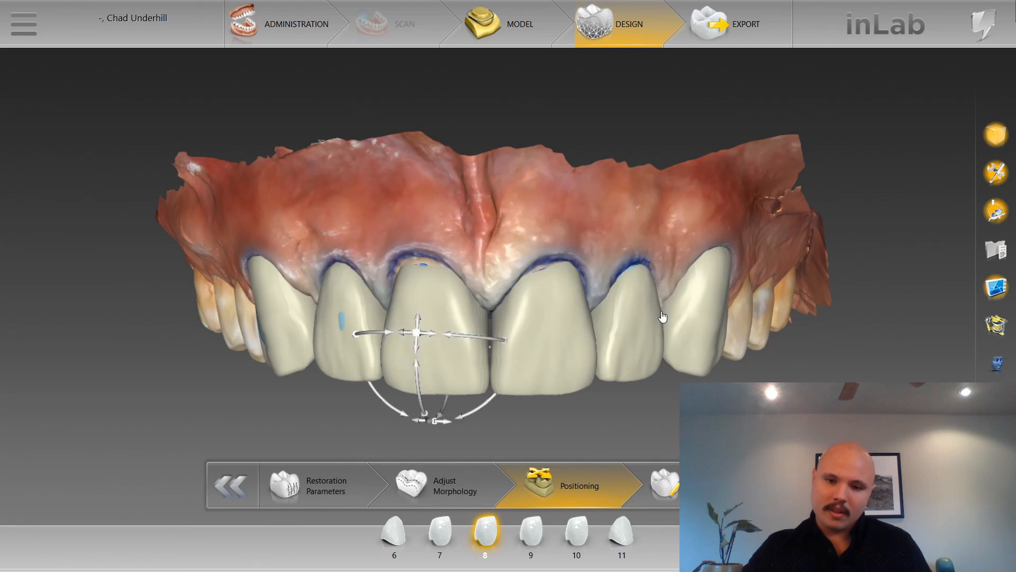
{"action": "left_click", "coordinate": [539, 317]}
{"action": "left_click", "coordinate": [447, 314]}
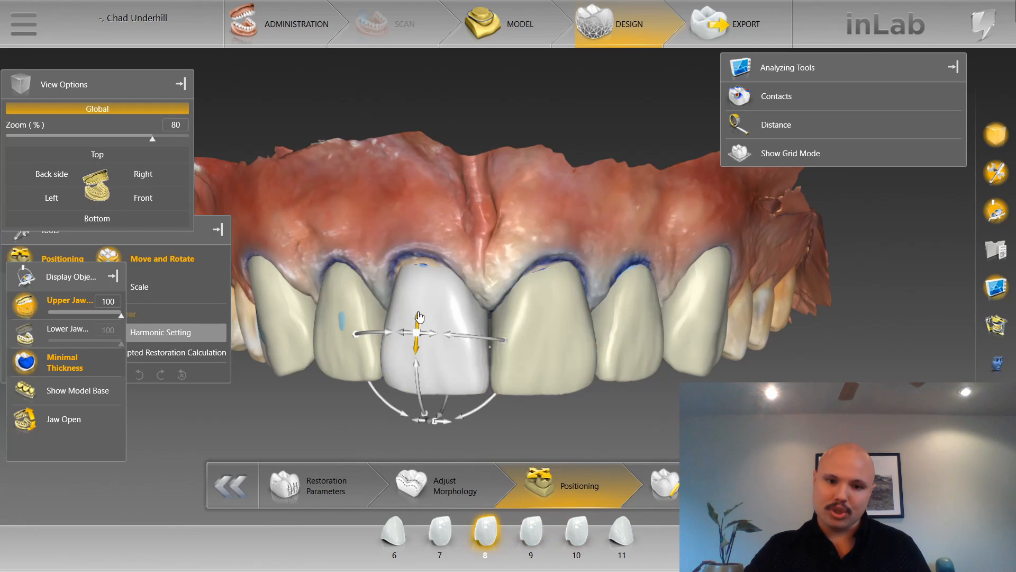
{"action": "left_click", "coordinate": [350, 315]}
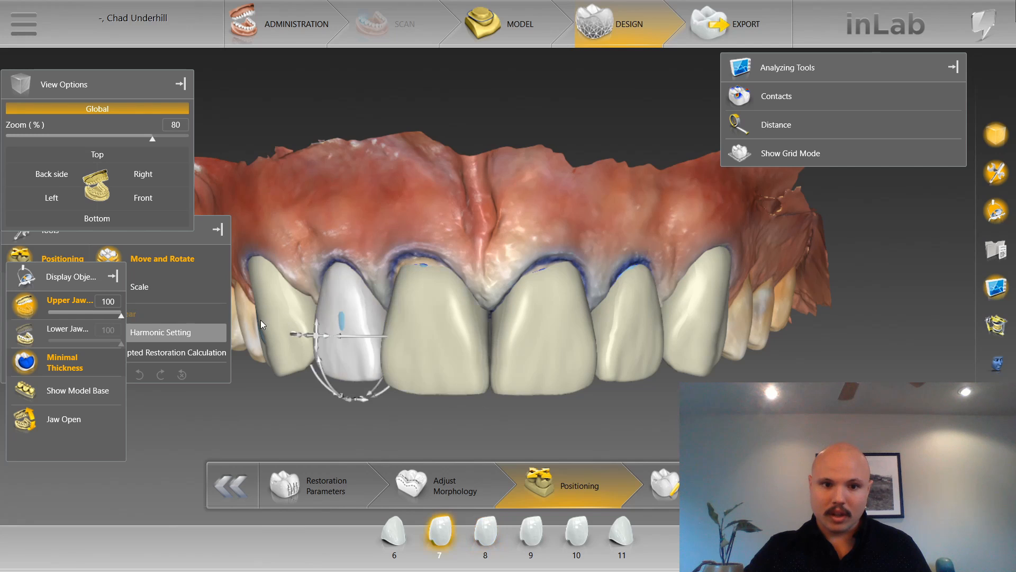
{"action": "left_click", "coordinate": [260, 320]}
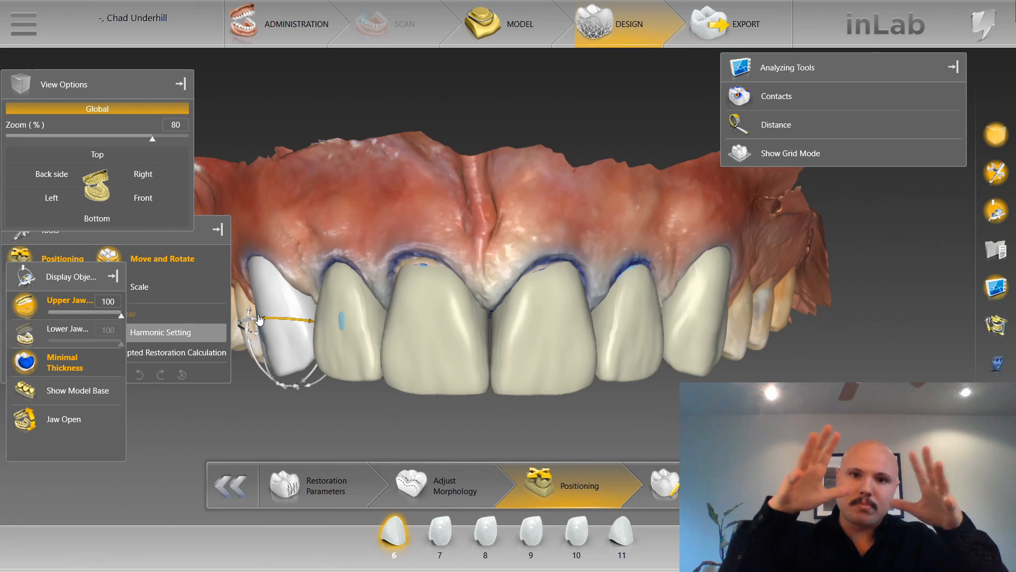
{"action": "left_click", "coordinate": [486, 532]}
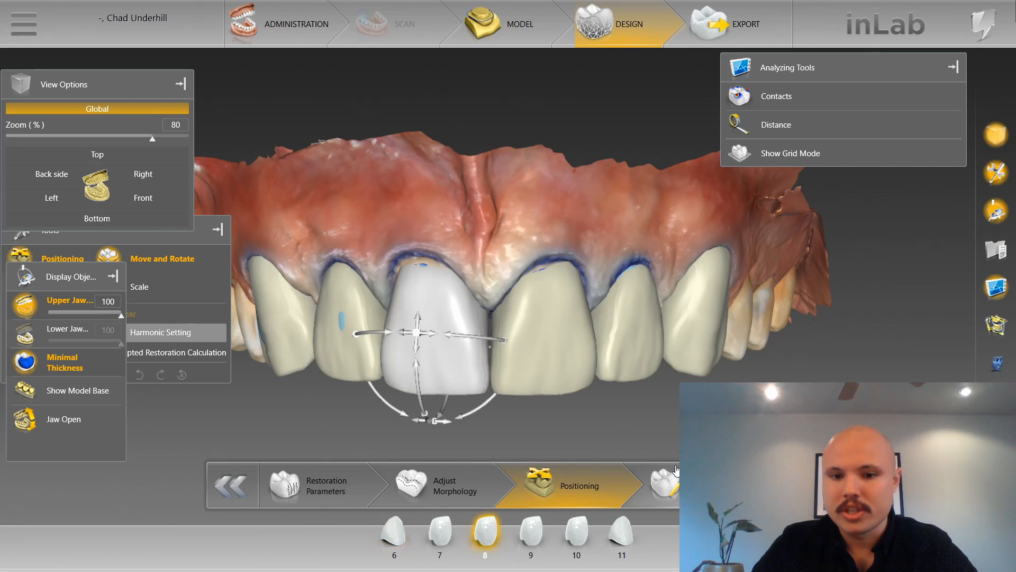
Proceed from Positioning to the restoration editing phase with tooth 8 active, and inspect the calculated restorations' cervical margins.
{"action": "left_click", "coordinate": [666, 503]}
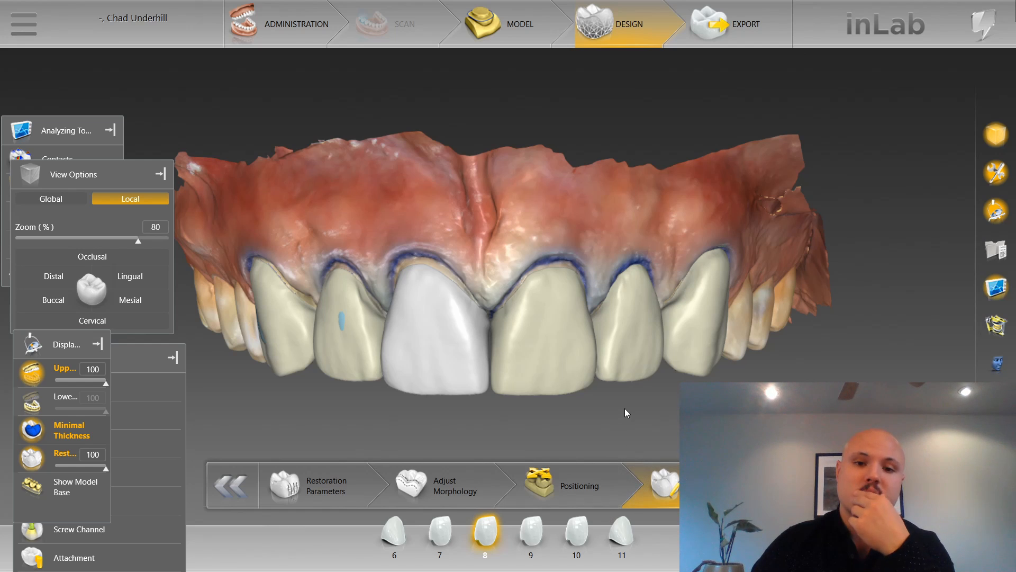
{"action": "scroll", "coordinate": [622, 408], "scroll_direction": "up", "scroll_amount": 5}
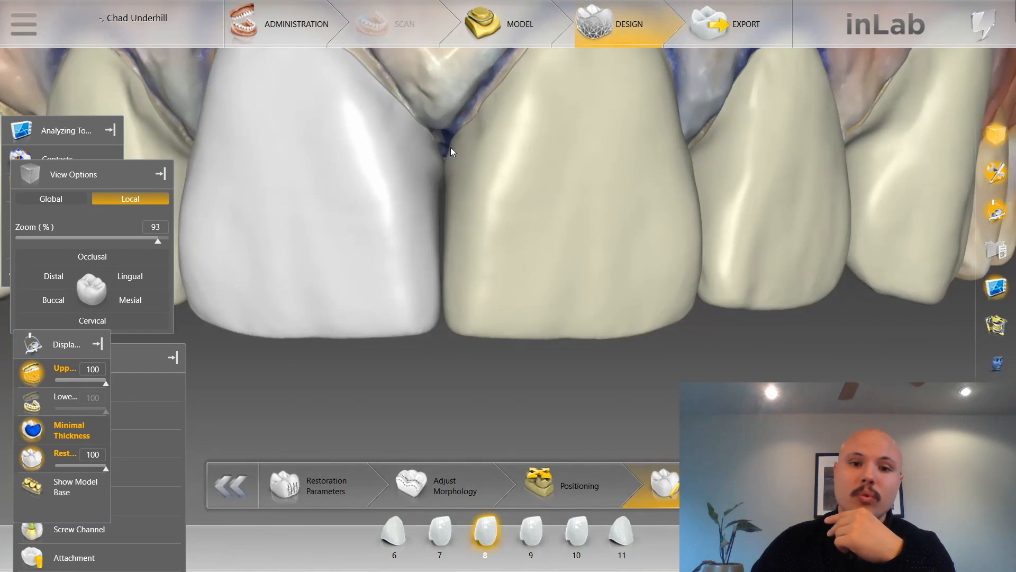
{"action": "middle_click_drag", "start_coordinate": [450, 148], "coordinate": [490, 297]}
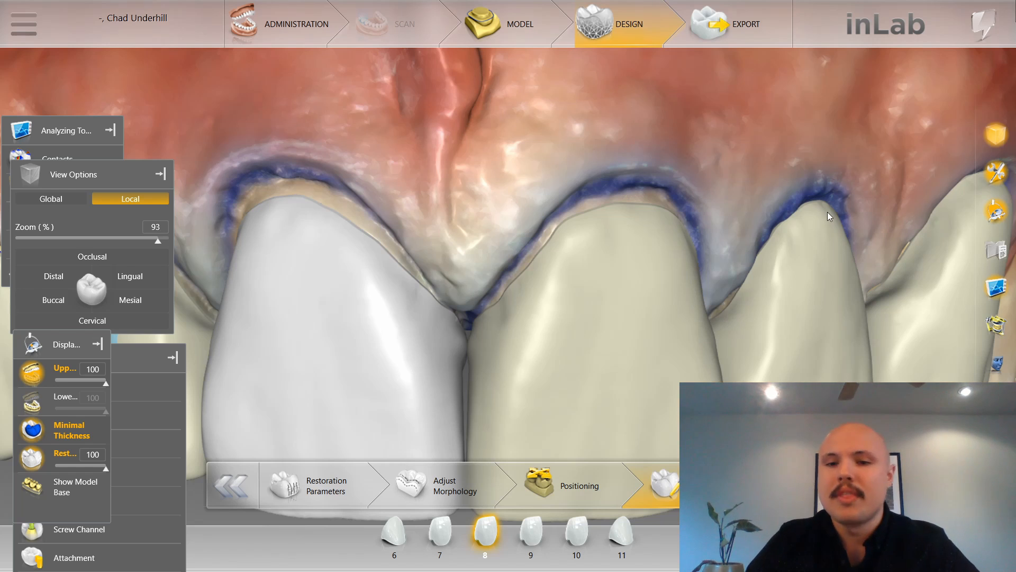
{"action": "scroll", "coordinate": [632, 240], "scroll_direction": "down", "scroll_amount": 3}
{"action": "right_click_drag", "start_coordinate": [632, 241], "coordinate": [573, 242]}
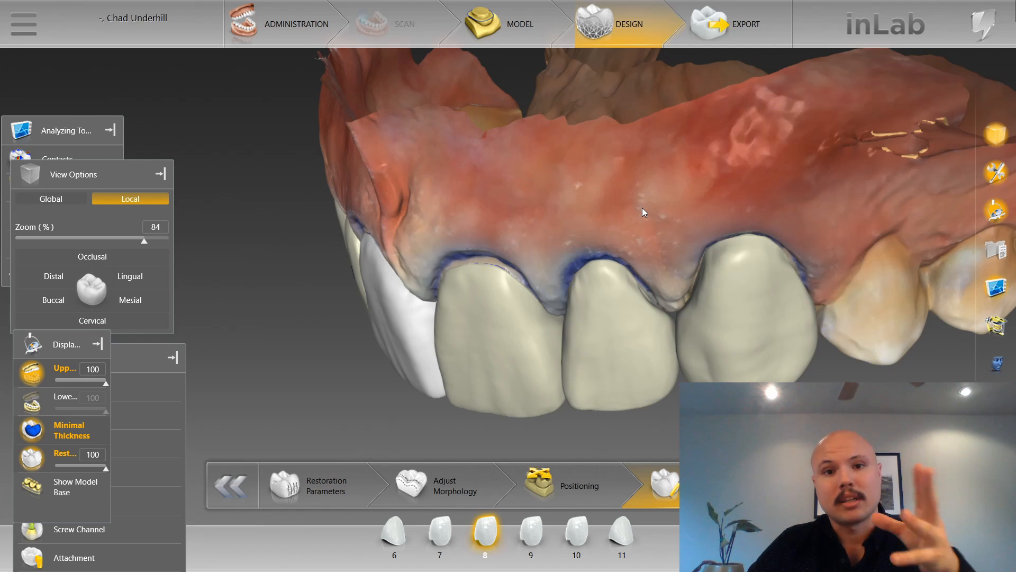
{"action": "left_click", "coordinate": [57, 201]}
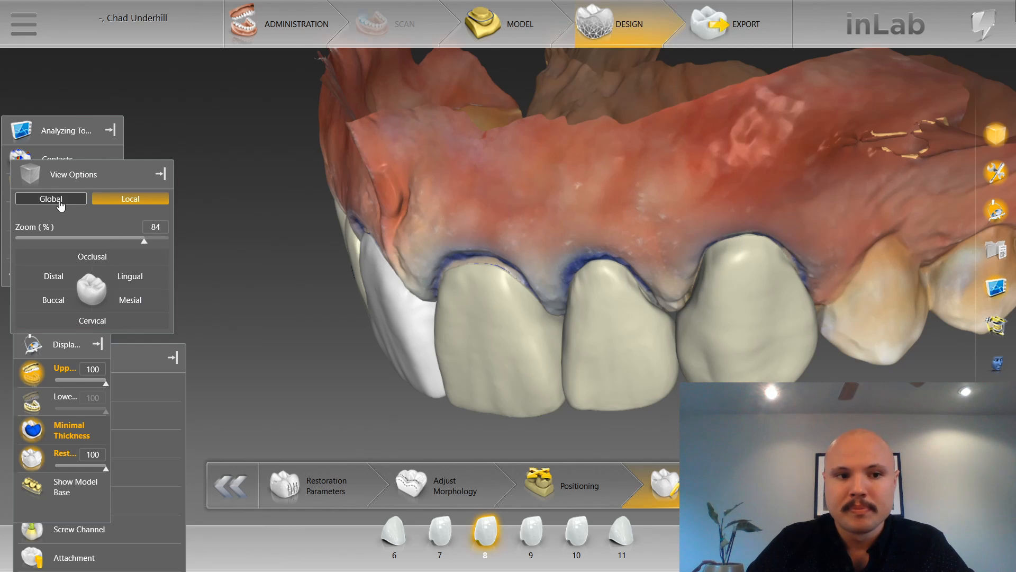
Check the whole arch from the front and incisal sides in the global view, and start the Shape Individual tool.
{"action": "left_click", "coordinate": [131, 300]}
{"action": "middle_click_drag", "start_coordinate": [466, 295], "coordinate": [464, 347]}
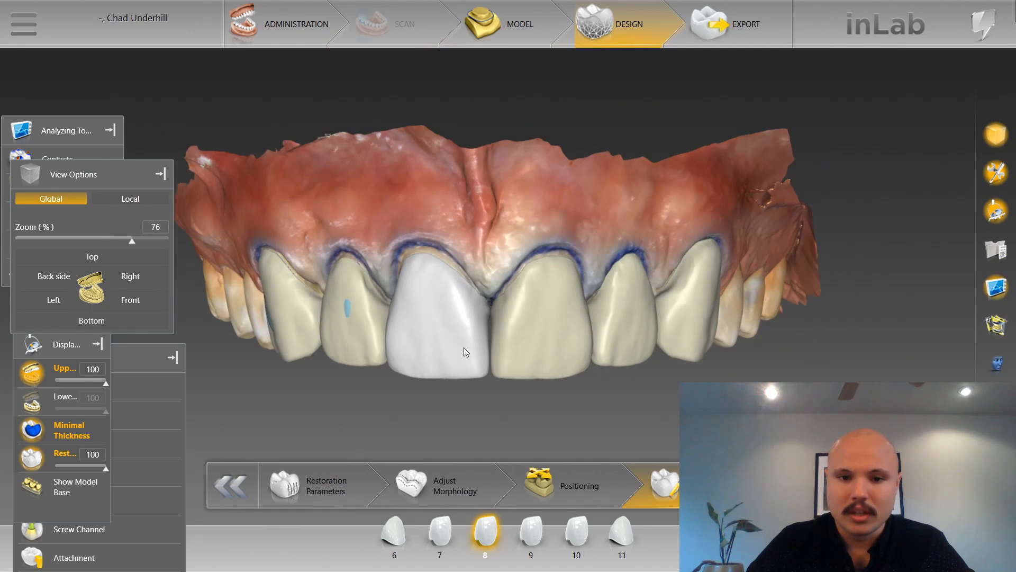
{"action": "left_click_drag", "start_coordinate": [461, 368], "coordinate": [450, 257]}
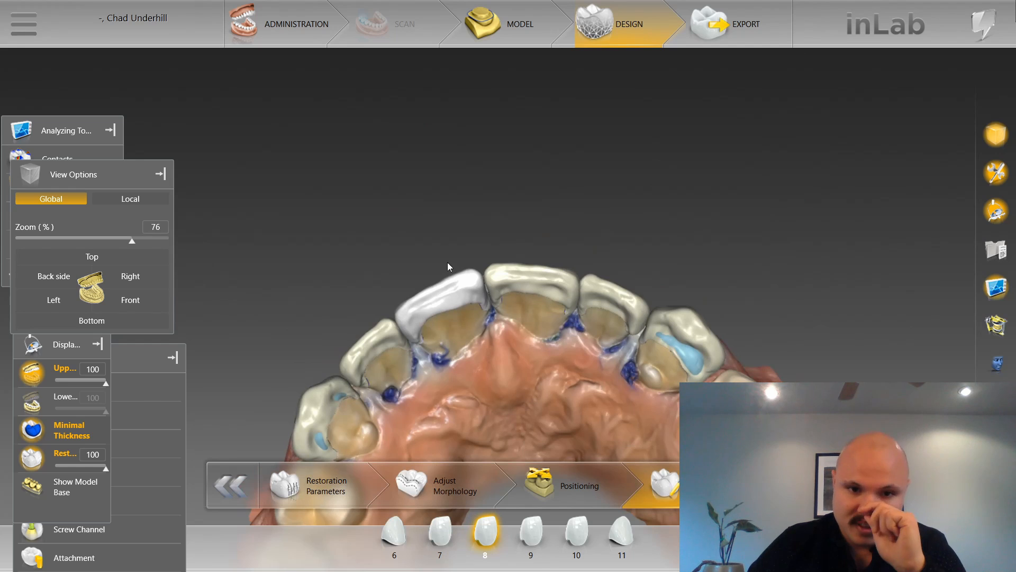
{"action": "right_click", "coordinate": [396, 221]}
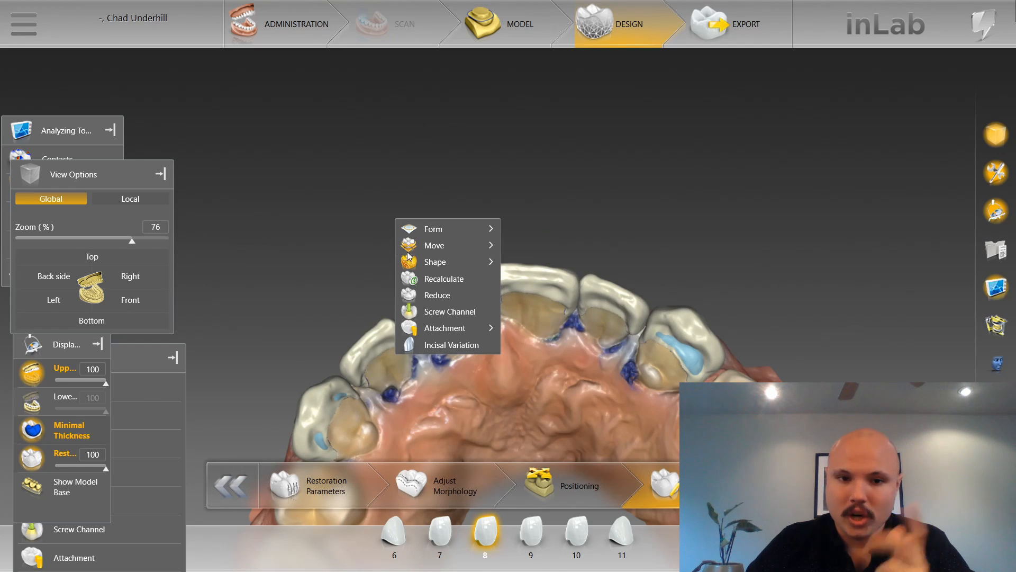
{"action": "mouse_move", "coordinate": [466, 267]}
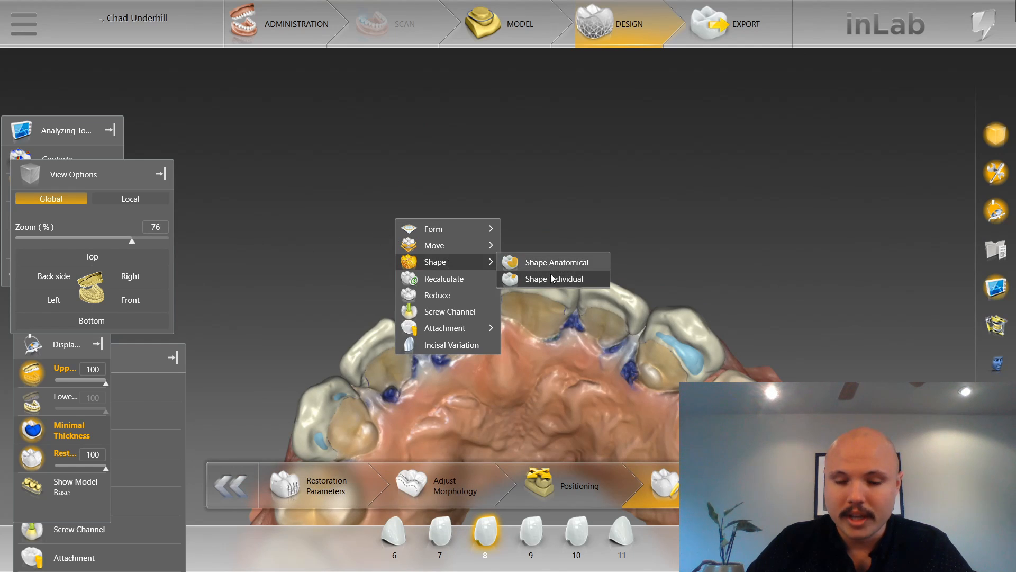
{"action": "left_click", "coordinate": [550, 276]}
Build up the thin distal lingual spot of tooth 6 with two-directional individual shaping at size 2.88.
{"action": "right_click_drag", "start_coordinate": [307, 315], "coordinate": [404, 156]}
{"action": "middle_click_drag", "start_coordinate": [447, 175], "coordinate": [352, 295]}
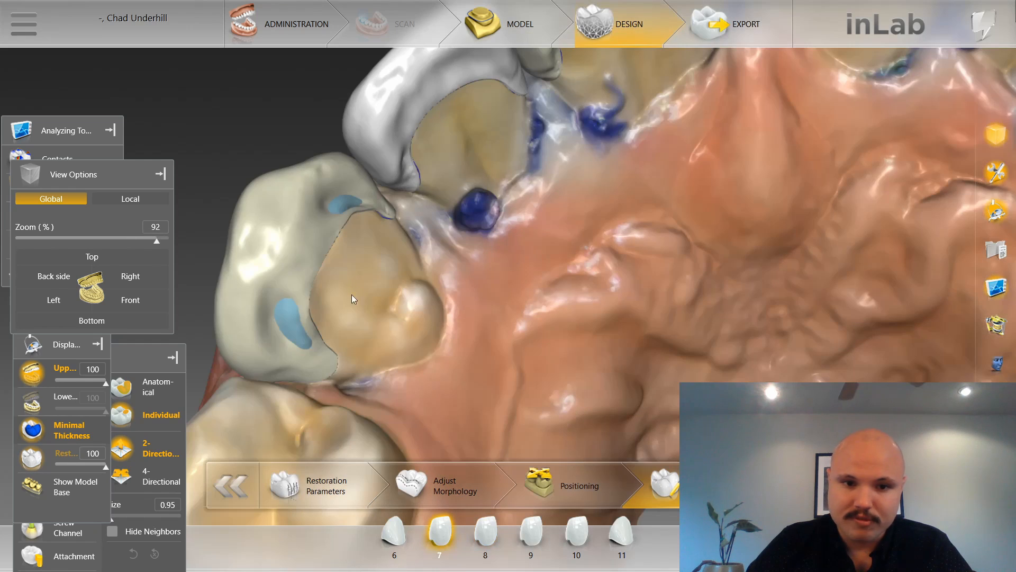
{"action": "left_click", "coordinate": [295, 320]}
{"action": "scroll", "coordinate": [293, 325], "scroll_direction": "up", "scroll_amount": 5}
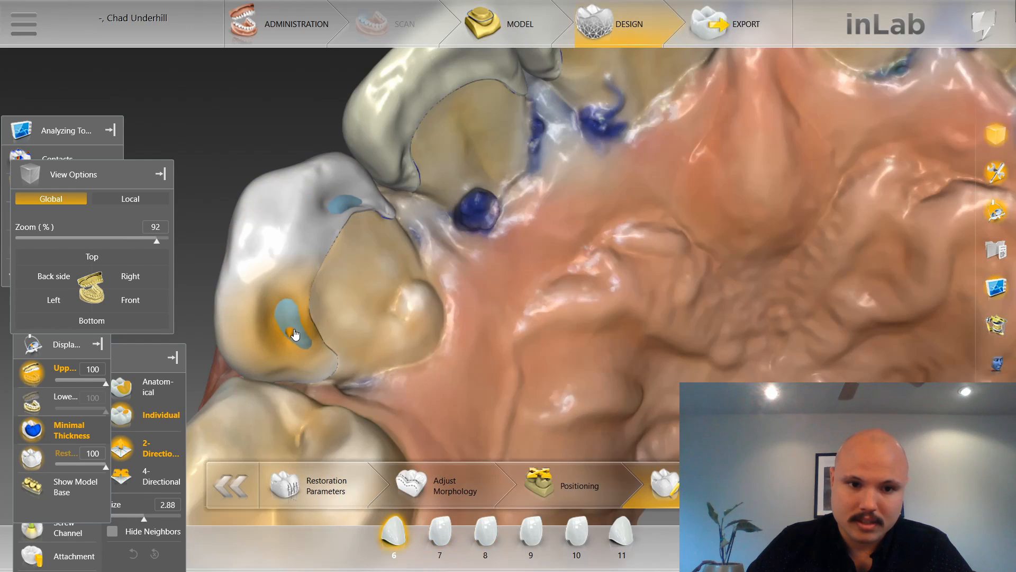
{"action": "mouse_move", "coordinate": [295, 334]}
{"action": "left_mouse_down"}
{"action": "mouse_move", "coordinate": [301, 352]}
{"action": "mouse_move", "coordinate": [300, 339]}
{"action": "left_mouse_up"}
{"action": "left_click_drag", "start_coordinate": [393, 301], "coordinate": [405, 316]}
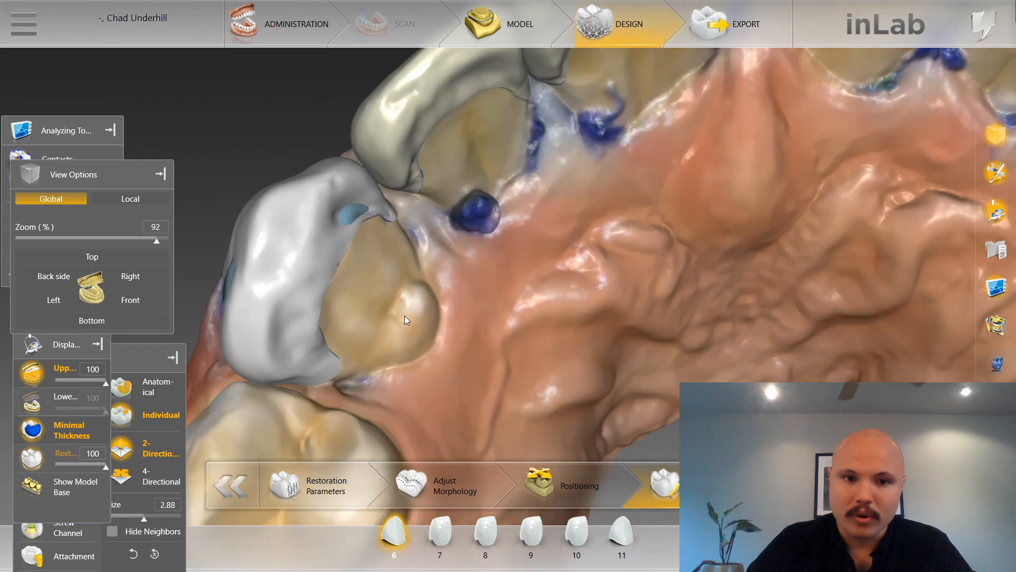
Build up the thin mesial lingual spot of tooth 6 beside the margin at shaping size 1.85.
{"action": "scroll", "coordinate": [347, 217], "scroll_direction": "down", "scroll_amount": 3}
{"action": "mouse_move", "coordinate": [350, 214]}
{"action": "left_mouse_down"}
{"action": "mouse_move", "coordinate": [352, 248]}
{"action": "mouse_move", "coordinate": [352, 212]}
{"action": "mouse_move", "coordinate": [367, 214]}
{"action": "left_mouse_up"}
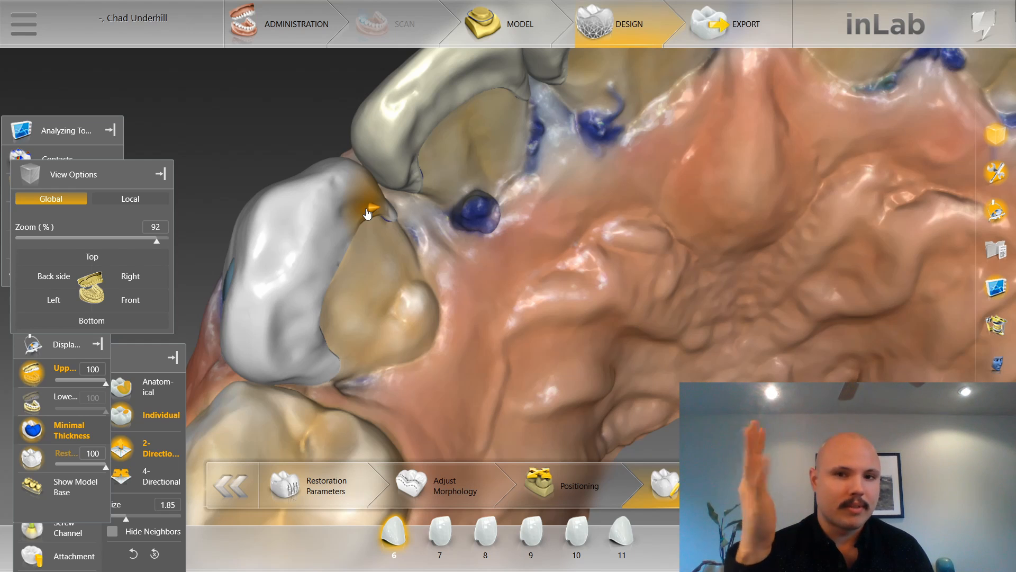
{"action": "scroll", "coordinate": [230, 132], "scroll_direction": "down", "scroll_amount": 3}
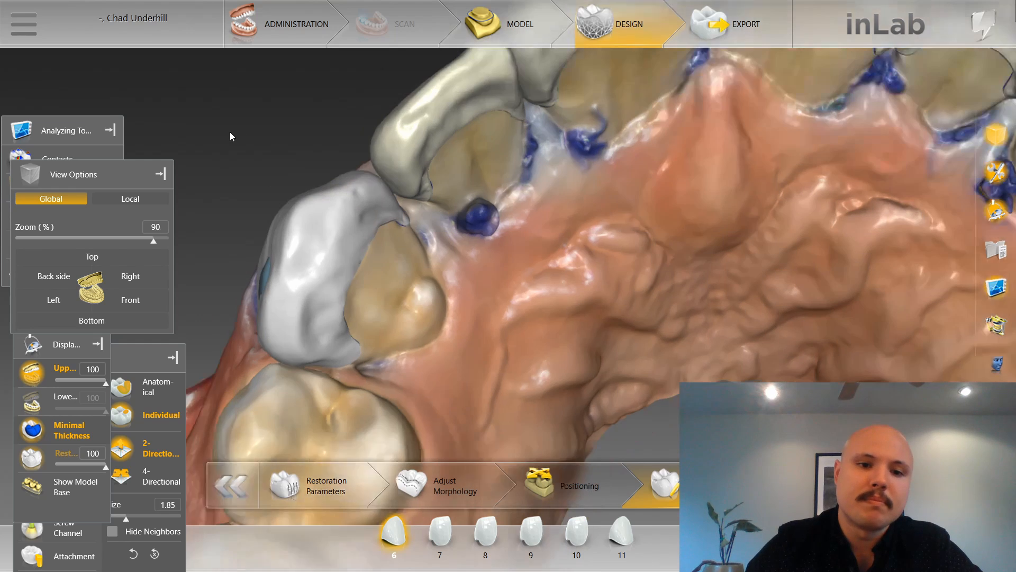
Thicken the minimal-thickness spot on the labial surface of tooth 6 at shaping size 3.28.
{"action": "left_click_drag", "start_coordinate": [229, 131], "coordinate": [510, 189]}
{"action": "scroll", "coordinate": [284, 228], "scroll_direction": "up", "scroll_amount": 5}
{"action": "scroll", "coordinate": [277, 180], "scroll_direction": "down", "scroll_amount": 10}
{"action": "scroll", "coordinate": [511, 189], "scroll_direction": "up", "scroll_amount": 3}
{"action": "left_click", "coordinate": [512, 189]}
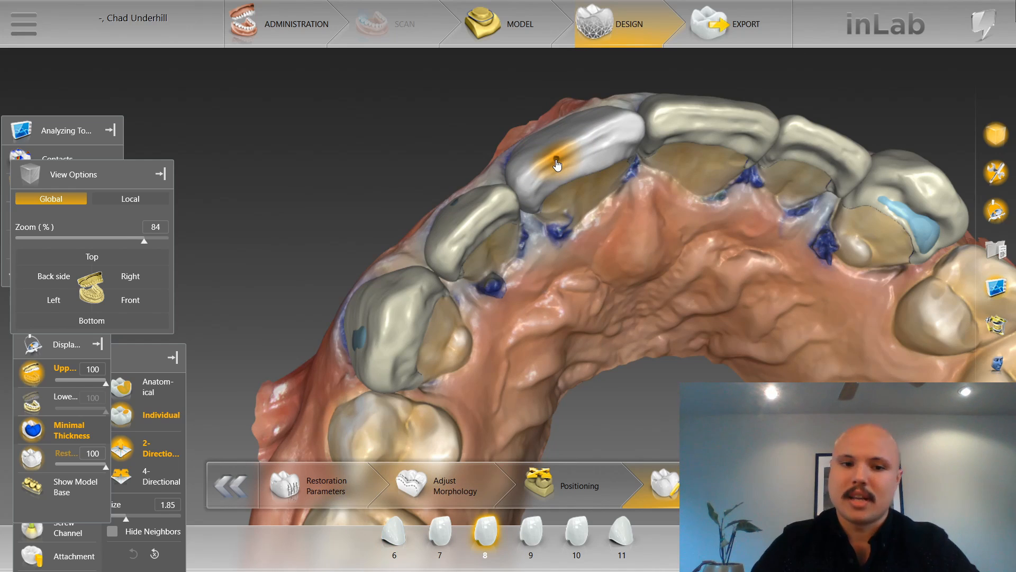
{"action": "left_click", "coordinate": [367, 348]}
{"action": "key", "text": "space"}
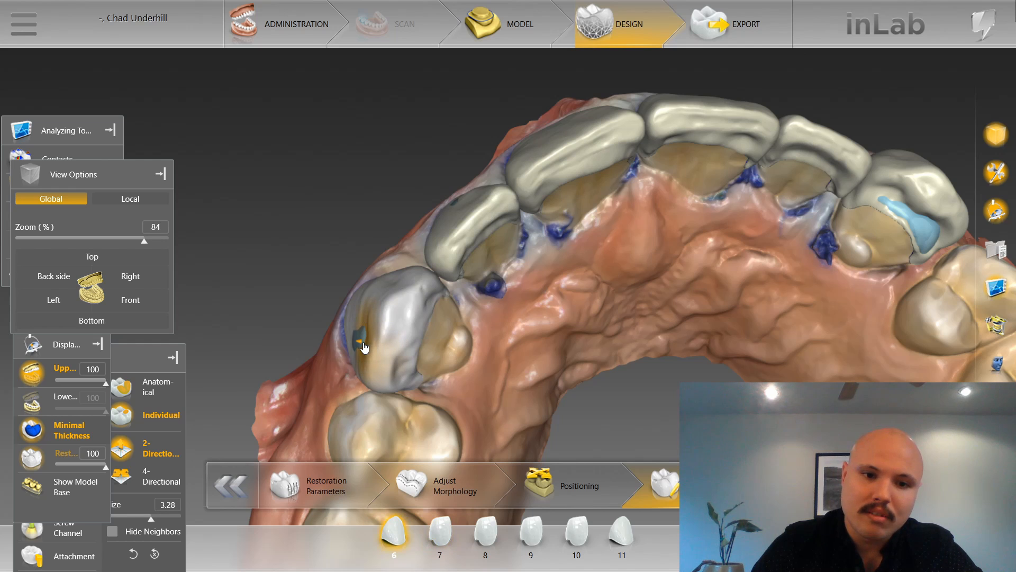
{"action": "left_click_drag", "start_coordinate": [329, 318], "coordinate": [352, 339]}
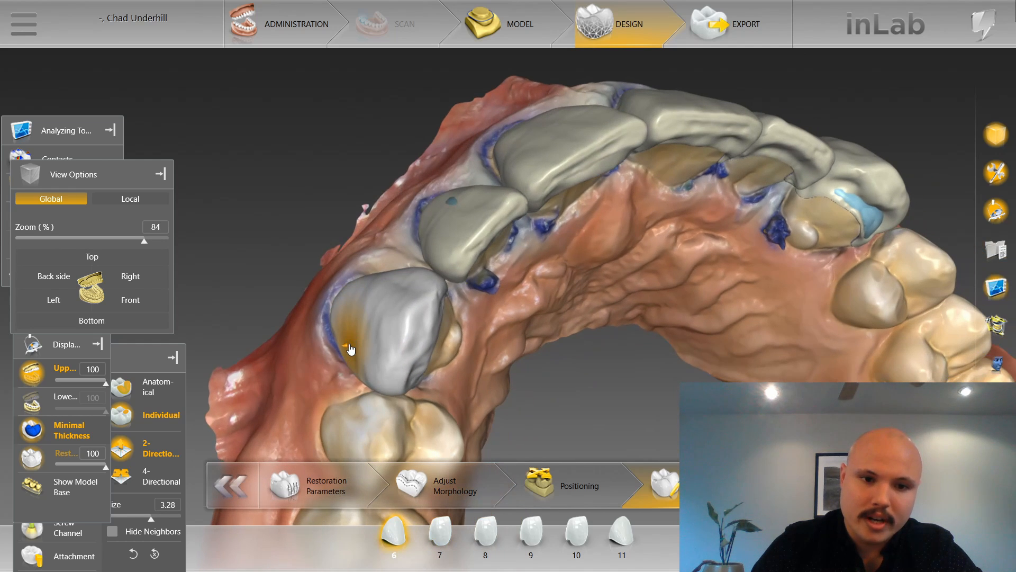
{"action": "left_click_drag", "start_coordinate": [313, 257], "coordinate": [398, 315]}
Examine the labial surface of tooth 7 and the lingual surfaces around the arch to tooth 11 for thin areas.
{"action": "scroll", "coordinate": [399, 315], "scroll_direction": "up", "scroll_amount": 2}
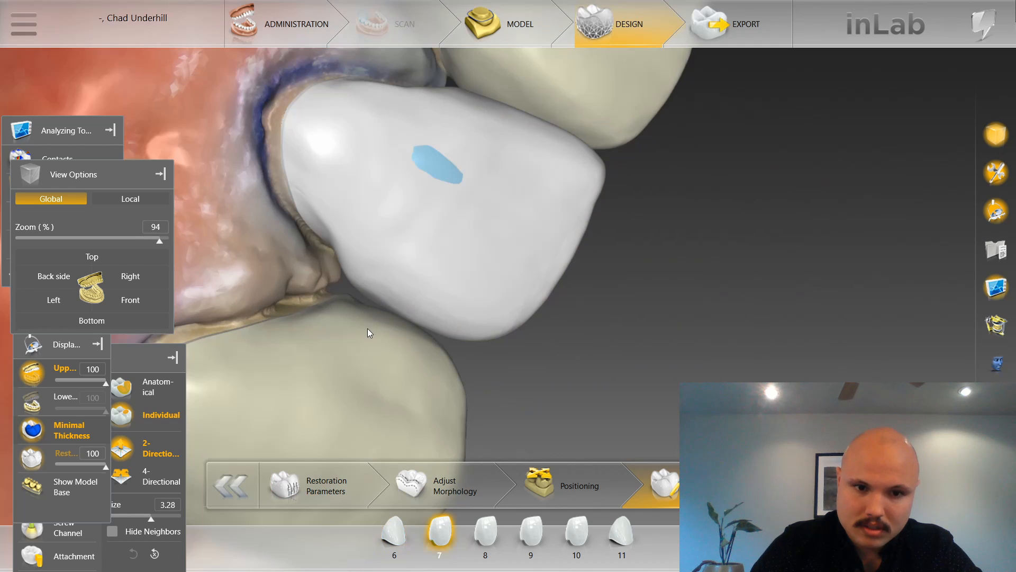
{"action": "scroll", "coordinate": [363, 333], "scroll_direction": "down", "scroll_amount": 1}
{"action": "scroll", "coordinate": [501, 382], "scroll_direction": "down", "scroll_amount": 1}
{"action": "left_click_drag", "start_coordinate": [500, 383], "coordinate": [378, 334]}
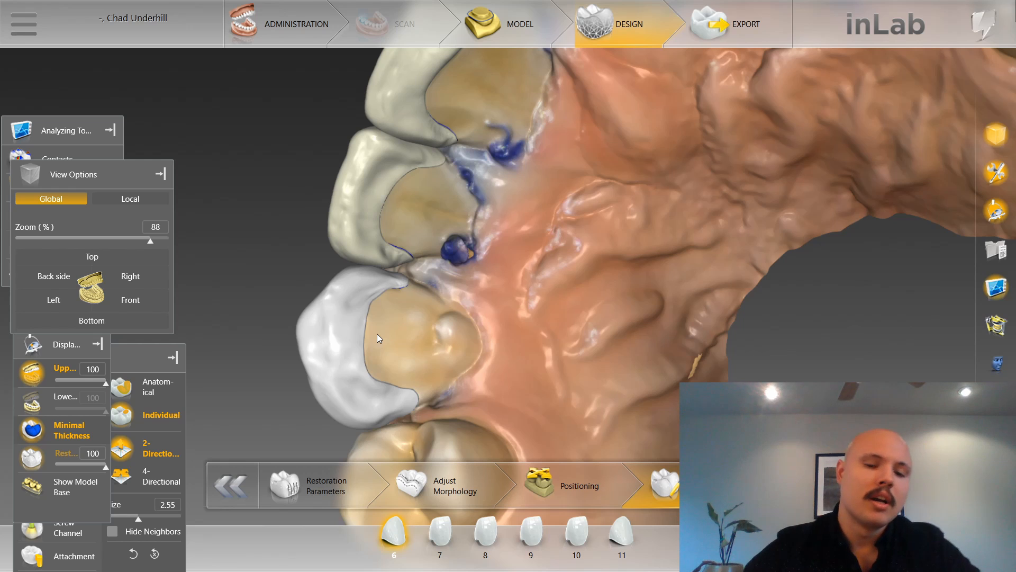
{"action": "scroll", "coordinate": [391, 354], "scroll_direction": "down", "scroll_amount": 6}
{"action": "scroll", "coordinate": [463, 307], "scroll_direction": "down", "scroll_amount": 1}
{"action": "scroll", "coordinate": [463, 269], "scroll_direction": "up", "scroll_amount": 5}
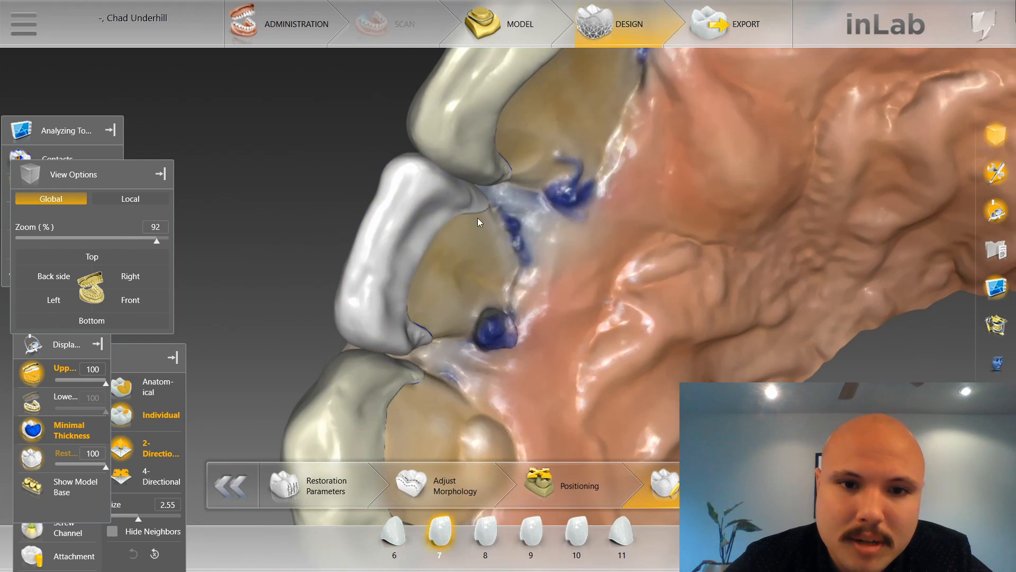
{"action": "left_click_drag", "start_coordinate": [477, 217], "coordinate": [521, 297]}
{"action": "scroll", "coordinate": [675, 196], "scroll_direction": "down", "scroll_amount": 5}
{"action": "left_click_drag", "start_coordinate": [676, 196], "coordinate": [624, 249]}
{"action": "scroll", "coordinate": [731, 214], "scroll_direction": "up", "scroll_amount": 4}
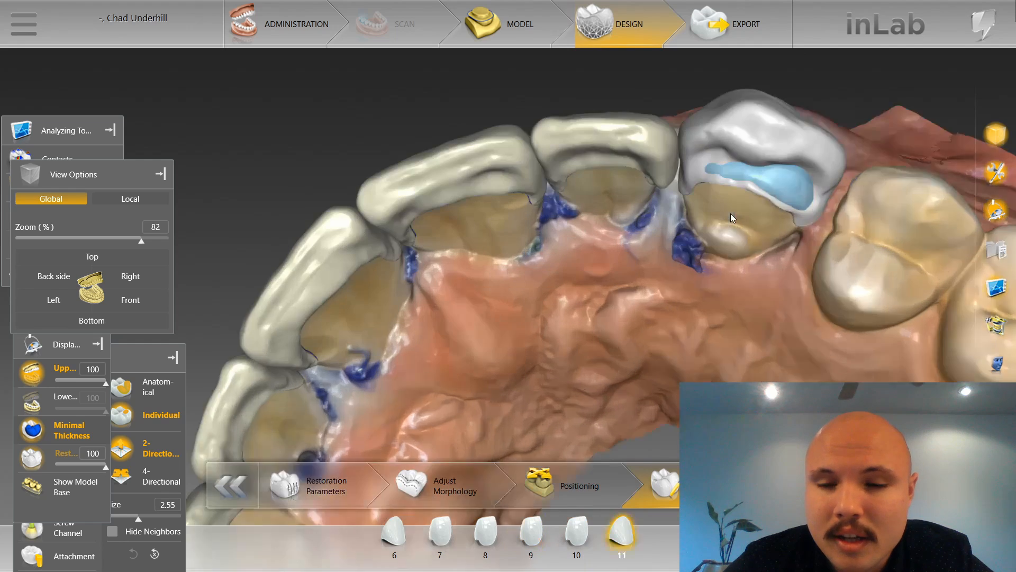
Thicken the thin lingual area of tooth 11 with individual shaping at size 1.90, and its distal spot at size 2.88.
{"action": "left_click", "coordinate": [824, 142]}
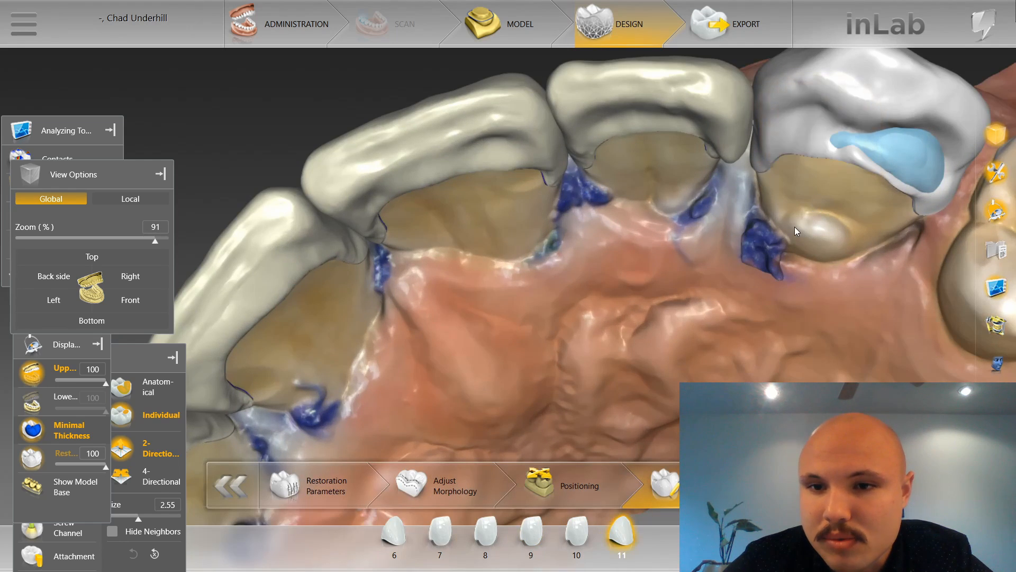
{"action": "left_click_drag", "start_coordinate": [796, 226], "coordinate": [953, 119]}
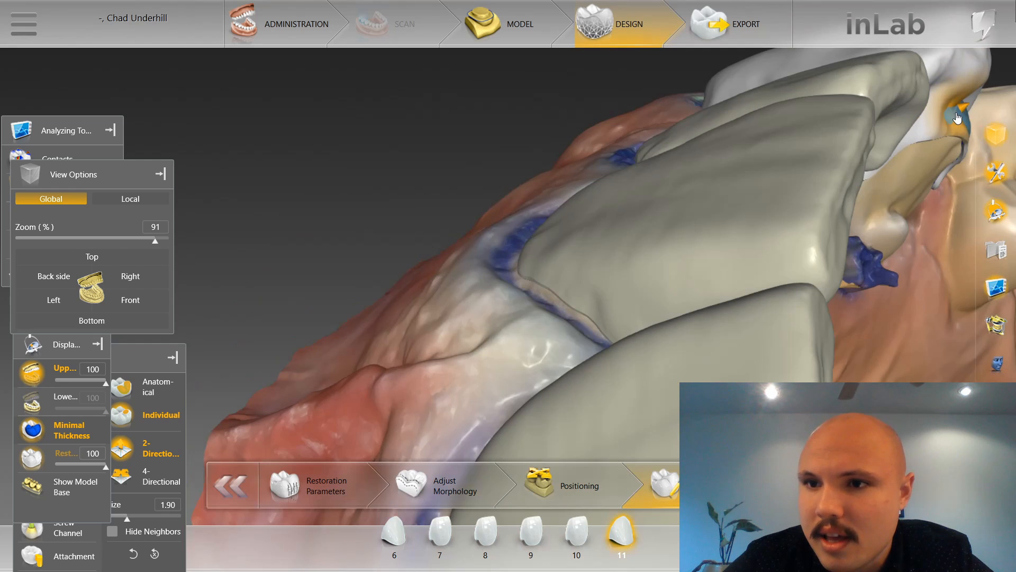
{"action": "scroll", "coordinate": [904, 158], "scroll_direction": "down", "scroll_amount": 2}
{"action": "left_click_drag", "start_coordinate": [884, 168], "coordinate": [742, 189]}
{"action": "scroll", "coordinate": [744, 189], "scroll_direction": "up", "scroll_amount": 2}
{"action": "scroll", "coordinate": [812, 153], "scroll_direction": "up", "scroll_amount": 3, "text": "ctrl"}
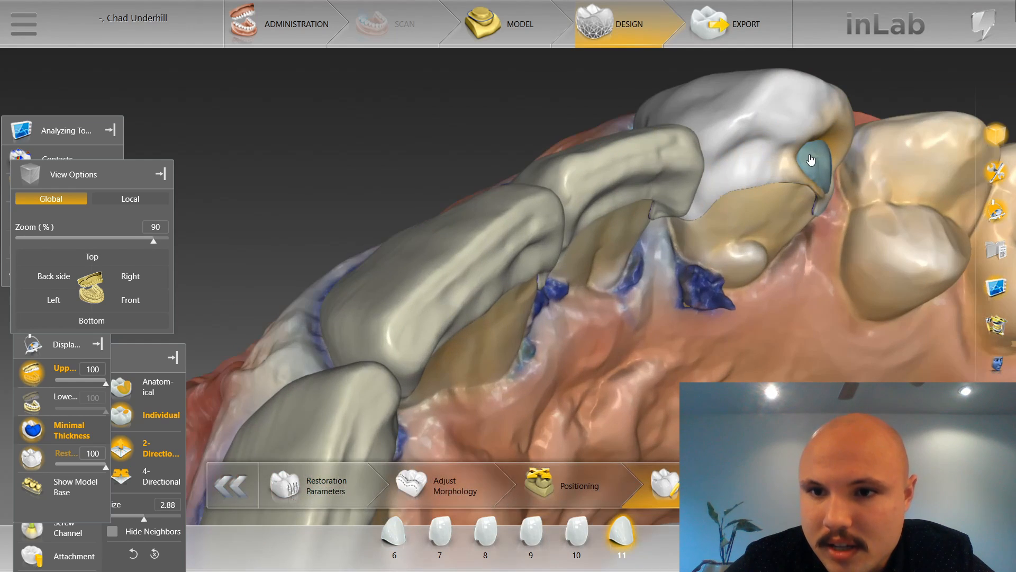
{"action": "left_click_drag", "start_coordinate": [810, 160], "coordinate": [837, 178]}
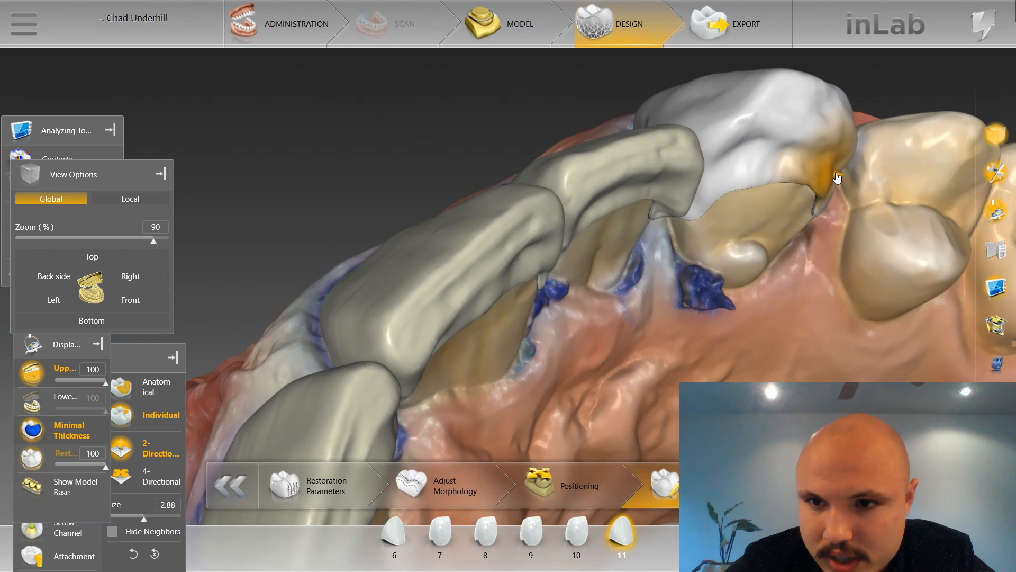
Refine the distal lingual edge and distal contact of tooth 11, reducing the shaping size from 2.63 through 2.25 to 0.75.
{"action": "mouse_move", "coordinate": [837, 177]}
{"action": "middle_mouse_down"}
{"action": "mouse_move", "coordinate": [850, 183]}
{"action": "mouse_move", "coordinate": [838, 164]}
{"action": "mouse_move", "coordinate": [834, 217]}
{"action": "mouse_move", "coordinate": [807, 253]}
{"action": "mouse_move", "coordinate": [839, 228]}
{"action": "middle_mouse_up"}
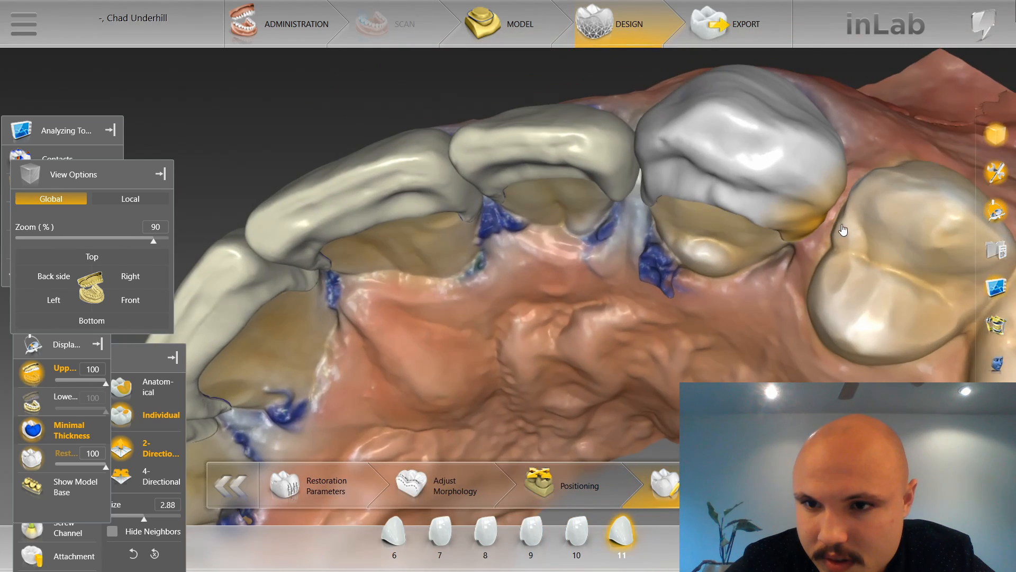
{"action": "left_click_drag", "start_coordinate": [843, 225], "coordinate": [864, 225]}
{"action": "mouse_move", "coordinate": [864, 223]}
{"action": "middle_mouse_down"}
{"action": "mouse_move", "coordinate": [847, 170]}
{"action": "mouse_move", "coordinate": [777, 226]}
{"action": "mouse_move", "coordinate": [760, 284]}
{"action": "mouse_move", "coordinate": [716, 280]}
{"action": "mouse_move", "coordinate": [798, 195]}
{"action": "mouse_move", "coordinate": [817, 196]}
{"action": "middle_mouse_up"}
{"action": "scroll", "coordinate": [819, 228], "scroll_direction": "down", "scroll_amount": 1}
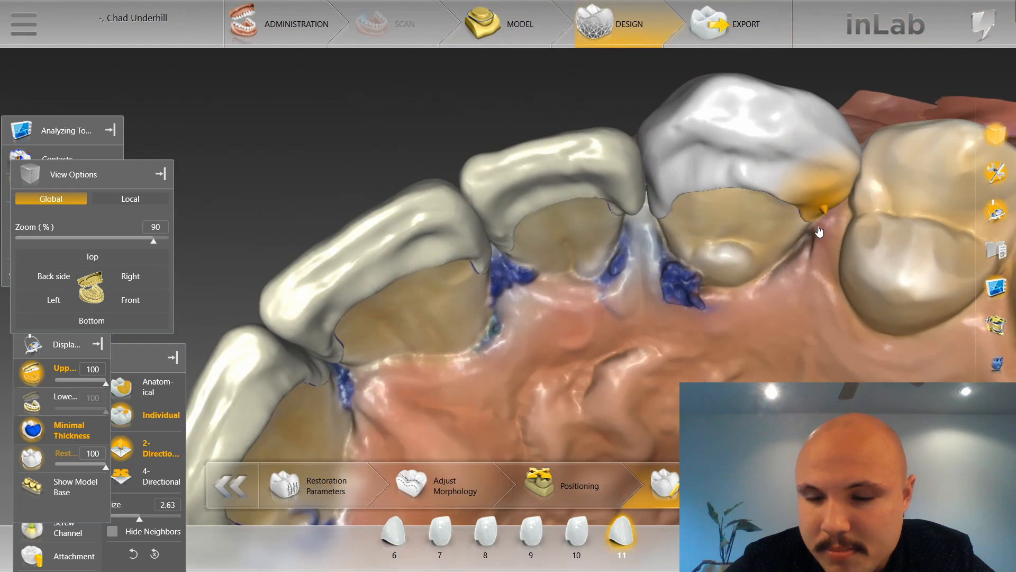
{"action": "scroll", "coordinate": [826, 221], "scroll_direction": "down", "scroll_amount": 2}
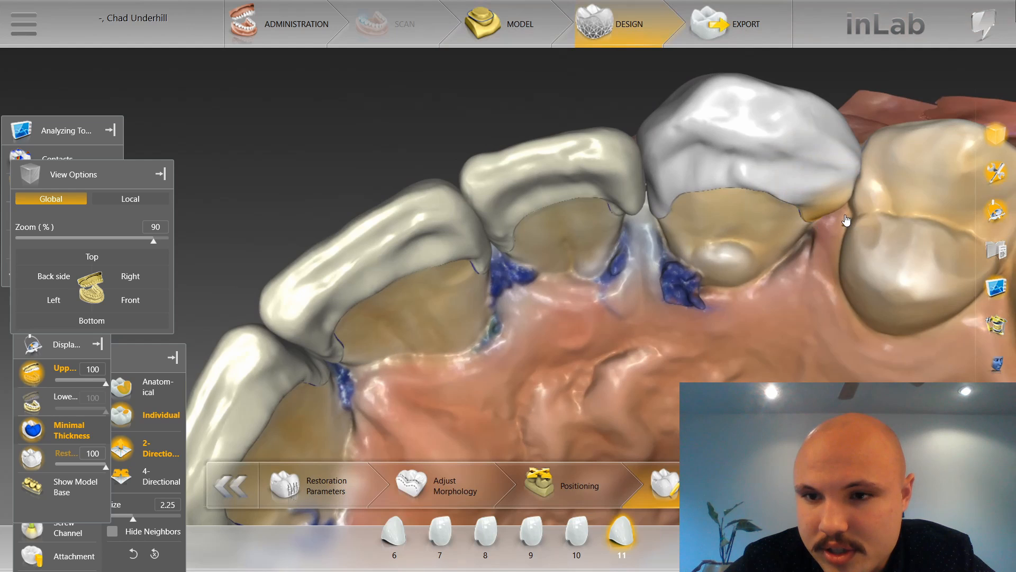
{"action": "middle_click_drag", "start_coordinate": [850, 198], "coordinate": [845, 168]}
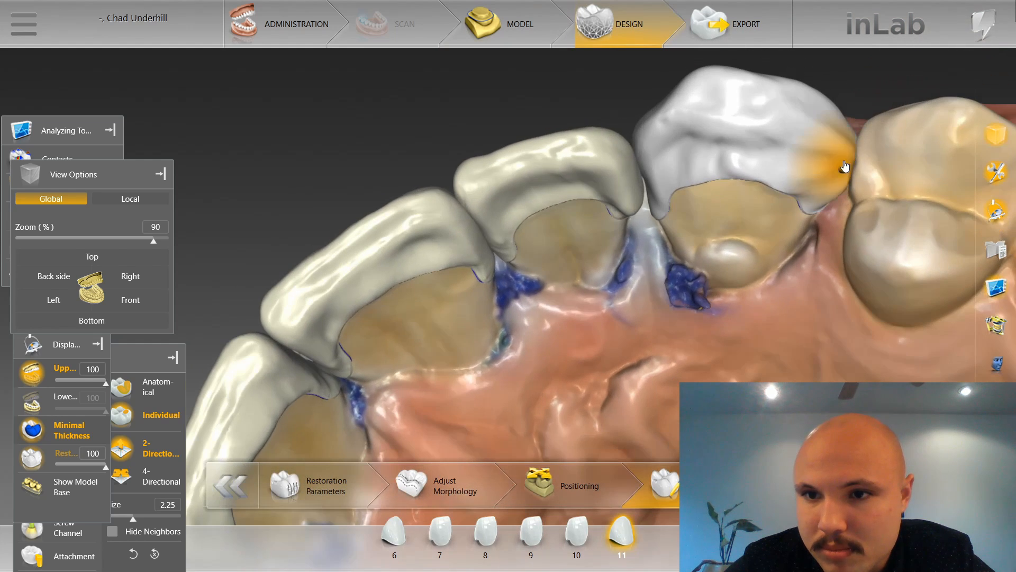
{"action": "scroll", "coordinate": [848, 171], "scroll_direction": "down", "scroll_amount": 6}
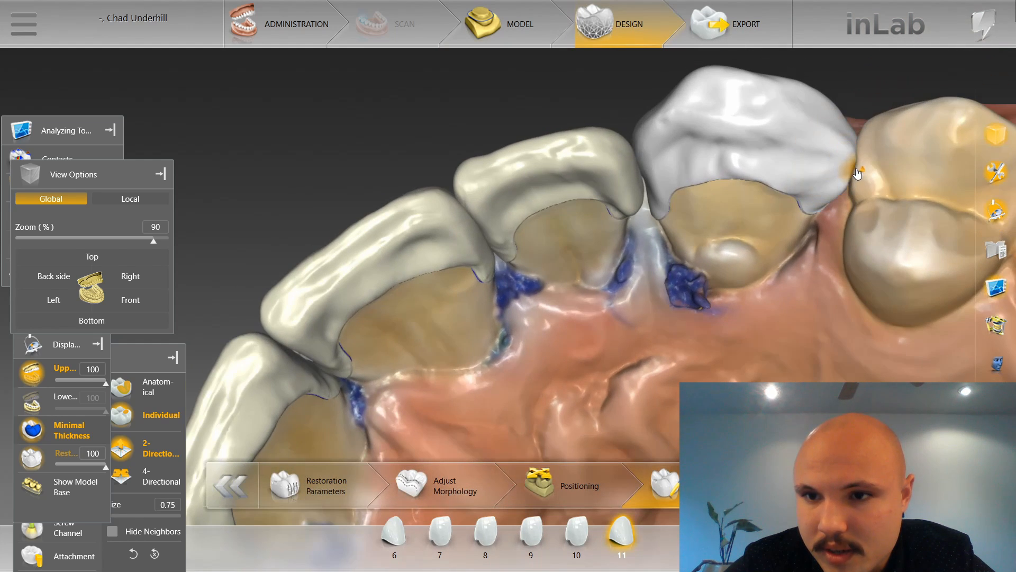
Shape the mesial lingual edge of tooth 11 and the adjoining distal edge of tooth 10 at size 1.58.
{"action": "mouse_move", "coordinate": [721, 205]}
{"action": "left_mouse_down"}
{"action": "mouse_move", "coordinate": [720, 232]}
{"action": "mouse_move", "coordinate": [716, 193]}
{"action": "left_mouse_up"}
{"action": "left_click", "coordinate": [635, 181]}
{"action": "left_click", "coordinate": [650, 182]}
{"action": "scroll", "coordinate": [654, 165], "scroll_direction": "up", "scroll_amount": 3}
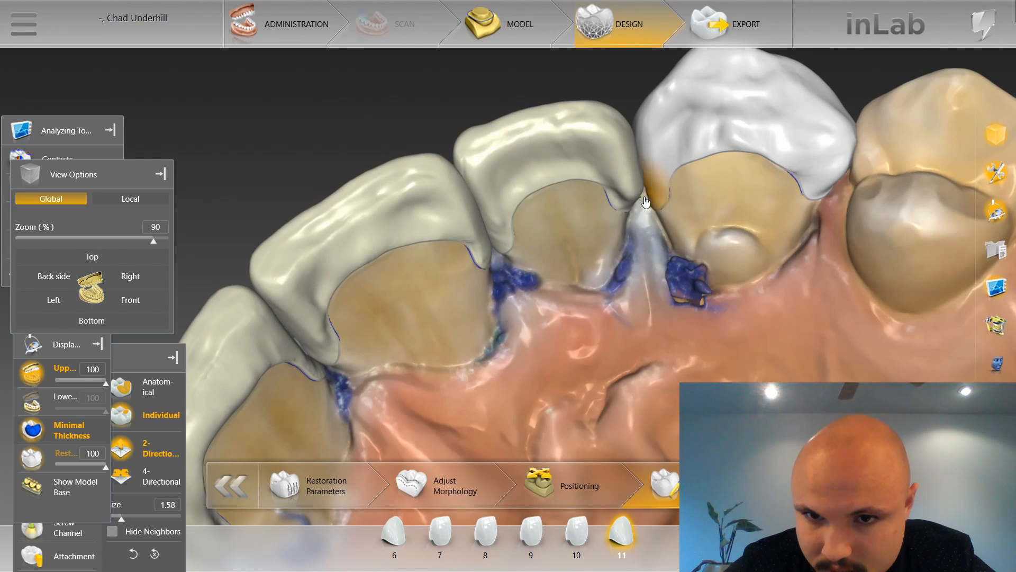
{"action": "mouse_move", "coordinate": [653, 224]}
{"action": "left_mouse_down"}
{"action": "mouse_move", "coordinate": [660, 189]}
{"action": "mouse_move", "coordinate": [680, 234]}
{"action": "mouse_move", "coordinate": [664, 227]}
{"action": "left_mouse_up"}
{"action": "left_click", "coordinate": [657, 220]}
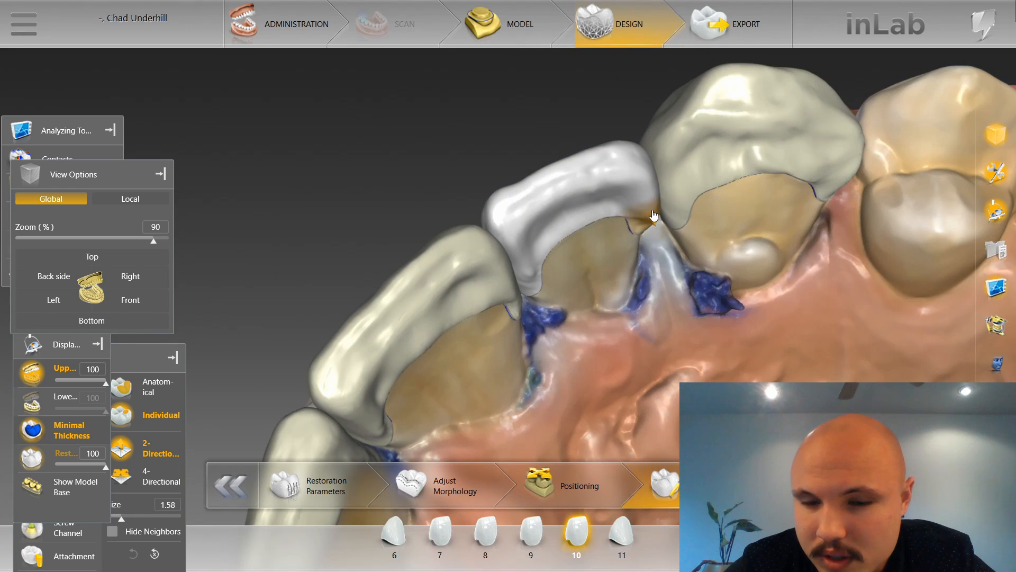
{"action": "left_click_drag", "start_coordinate": [699, 265], "coordinate": [663, 247]}
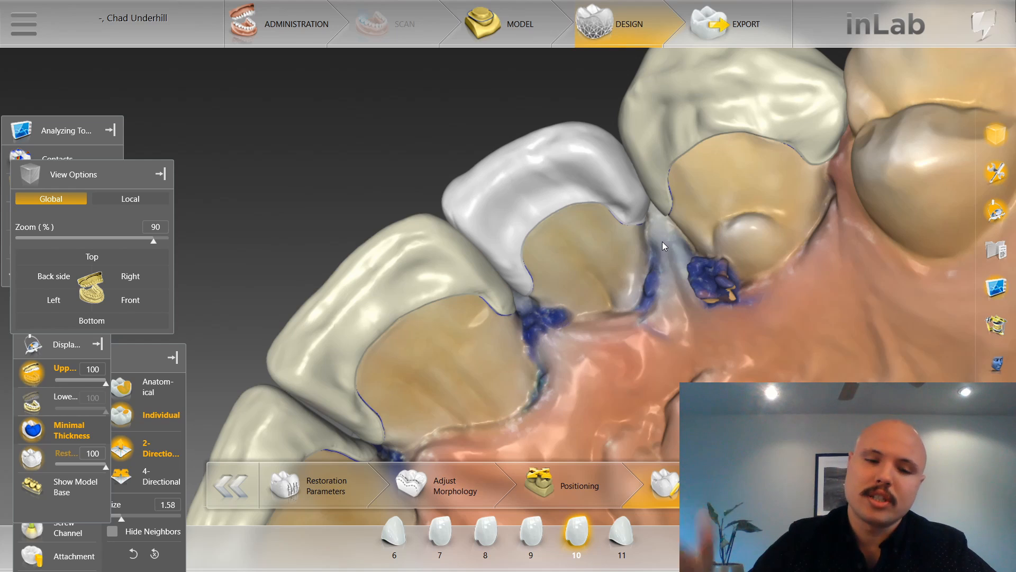
Shape the mesial lingual edge of tooth 9 towards tooth 8, using sizes 2.25, 1.98 and 1.83.
{"action": "left_click_drag", "start_coordinate": [558, 199], "coordinate": [611, 204]}
{"action": "scroll", "coordinate": [529, 278], "scroll_direction": "up", "scroll_amount": 4}
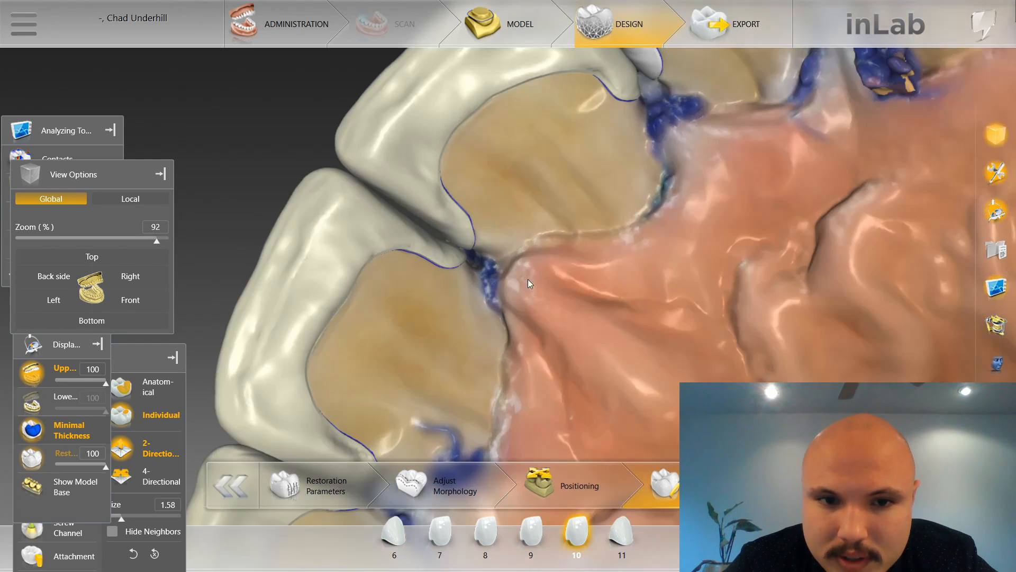
{"action": "right_click_drag", "start_coordinate": [528, 279], "coordinate": [596, 218]}
{"action": "left_click_drag", "start_coordinate": [595, 218], "coordinate": [555, 199]}
{"action": "left_click", "coordinate": [487, 158]}
{"action": "scroll", "coordinate": [487, 158], "scroll_direction": "up", "scroll_amount": 4}
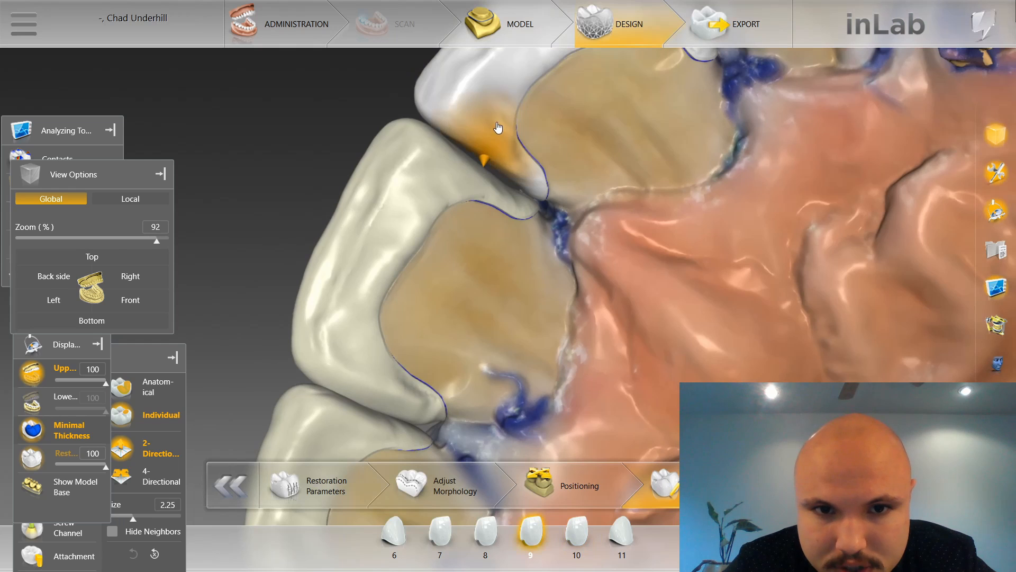
{"action": "left_click_drag", "start_coordinate": [481, 160], "coordinate": [479, 166]}
{"action": "scroll", "coordinate": [522, 191], "scroll_direction": "down", "scroll_amount": 3}
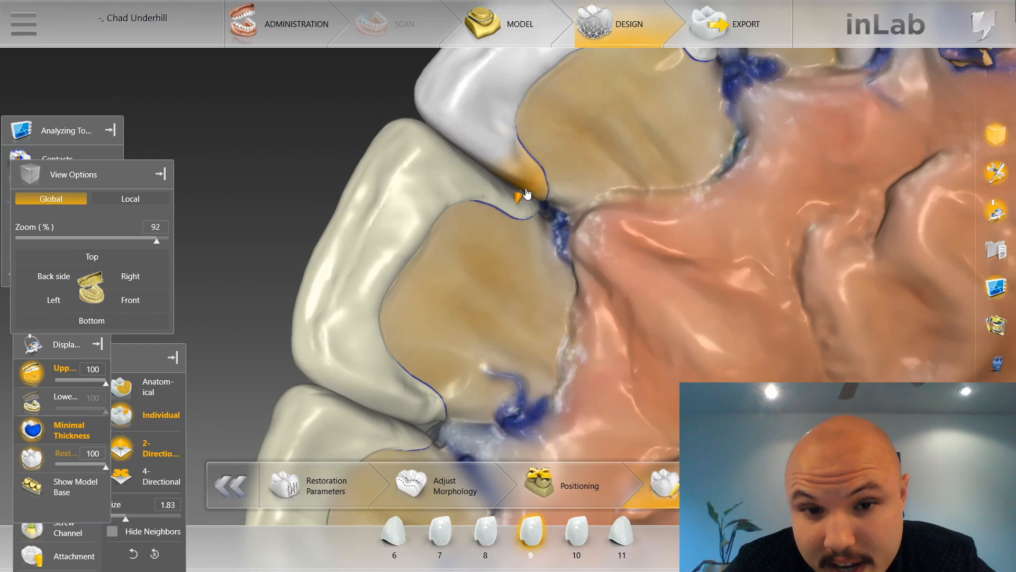
{"action": "mouse_move", "coordinate": [528, 196]}
{"action": "right_mouse_down"}
{"action": "mouse_move", "coordinate": [544, 193]}
{"action": "mouse_move", "coordinate": [530, 192]}
{"action": "right_mouse_up"}
{"action": "left_click", "coordinate": [539, 187]}
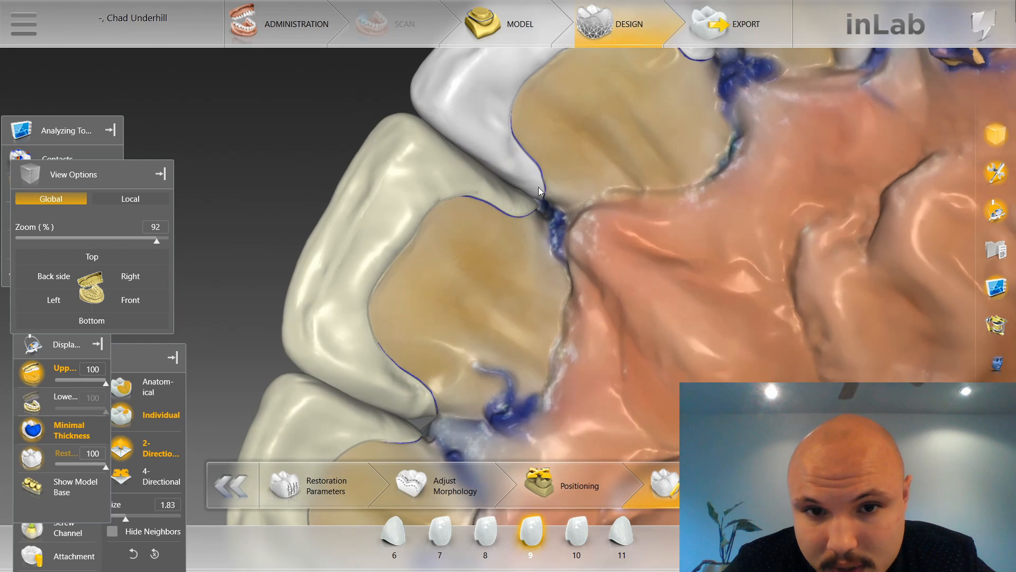
Shape the mesial lingual edge of tooth 8 against tooth 9 at size 2.98, and reselect tooth 9.
{"action": "scroll", "coordinate": [511, 182], "scroll_direction": "up", "scroll_amount": 3}
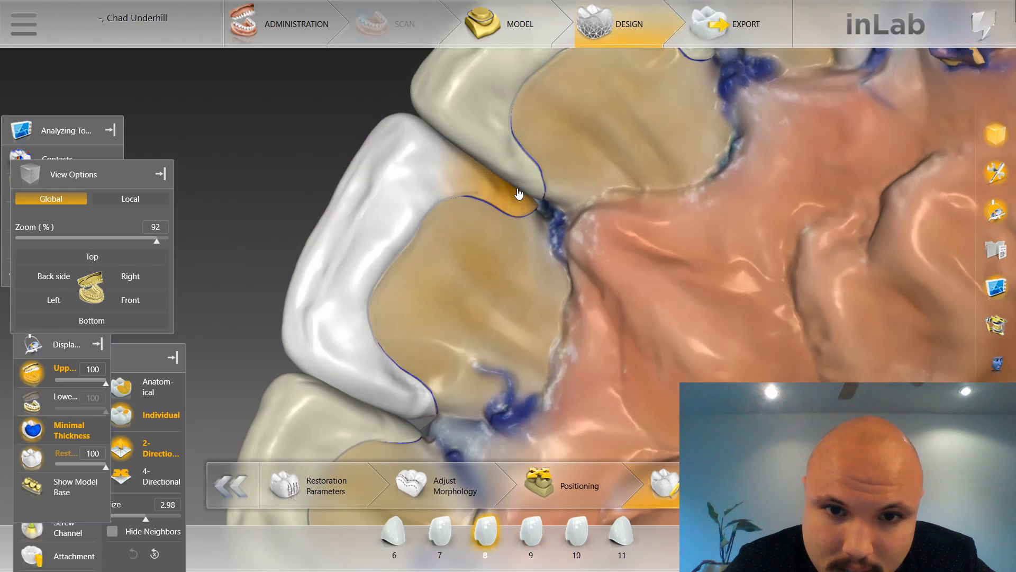
{"action": "mouse_move", "coordinate": [551, 190]}
{"action": "right_mouse_down"}
{"action": "mouse_move", "coordinate": [576, 171]}
{"action": "mouse_move", "coordinate": [516, 190]}
{"action": "right_mouse_up"}
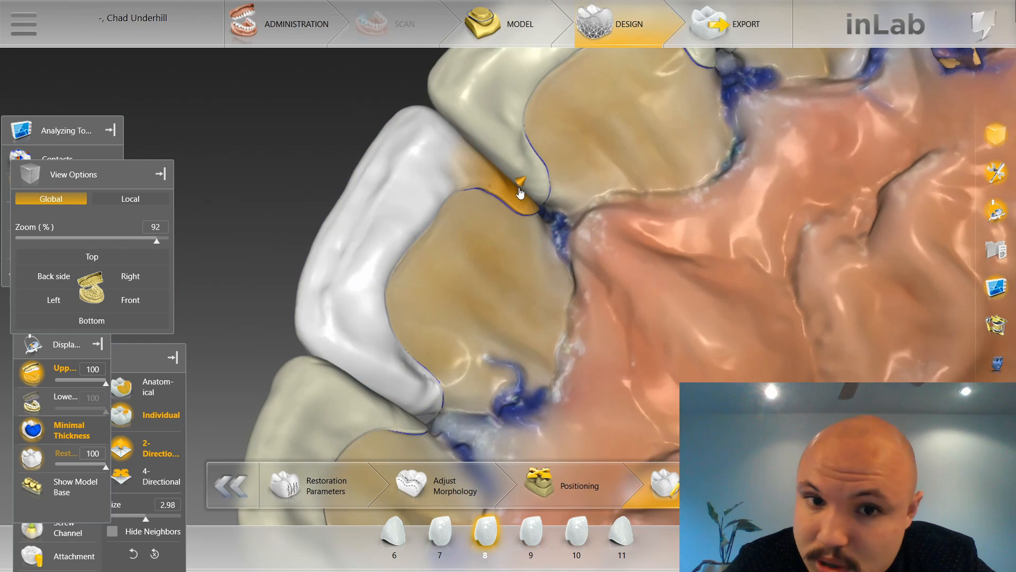
{"action": "left_click", "coordinate": [545, 185]}
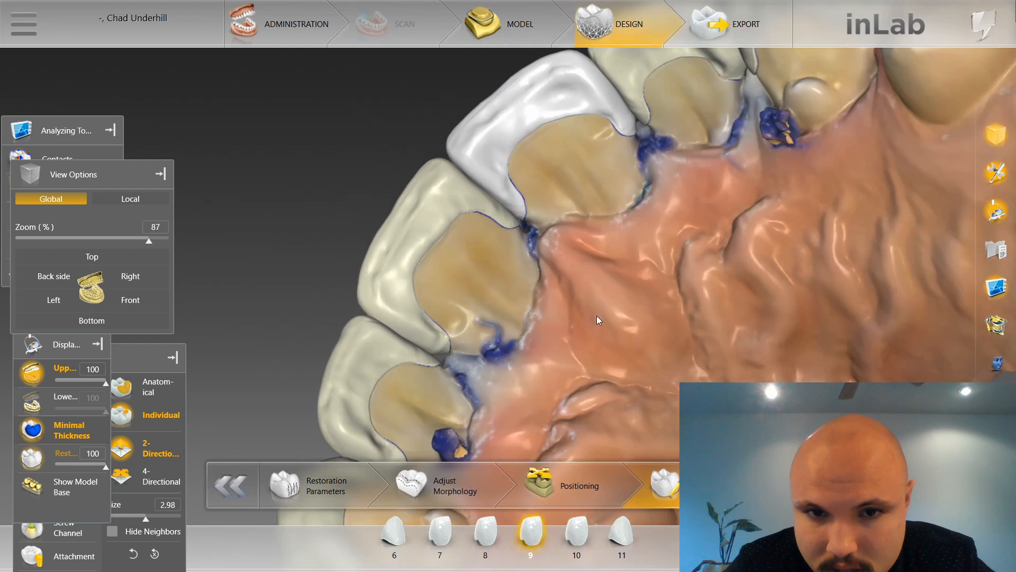
Shape the distal lingual edge of tooth 8 against tooth 7 at size 2.98.
{"action": "right_click_drag", "start_coordinate": [597, 316], "coordinate": [606, 239]}
{"action": "scroll", "coordinate": [532, 307], "scroll_direction": "up", "scroll_amount": 5}
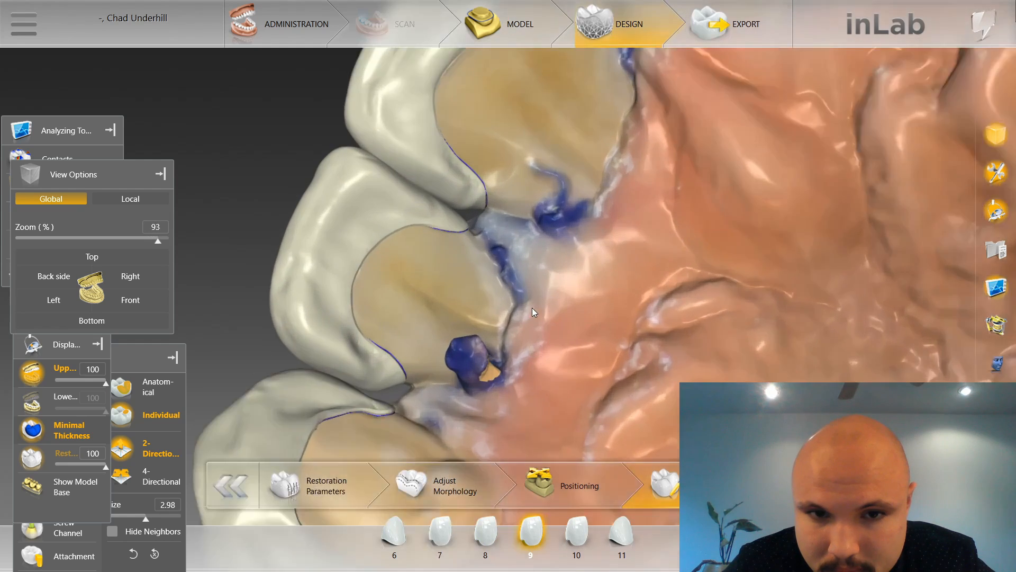
{"action": "right_click_drag", "start_coordinate": [532, 307], "coordinate": [622, 234]}
{"action": "scroll", "coordinate": [623, 234], "scroll_direction": "down", "scroll_amount": 3}
{"action": "left_click", "coordinate": [534, 171]}
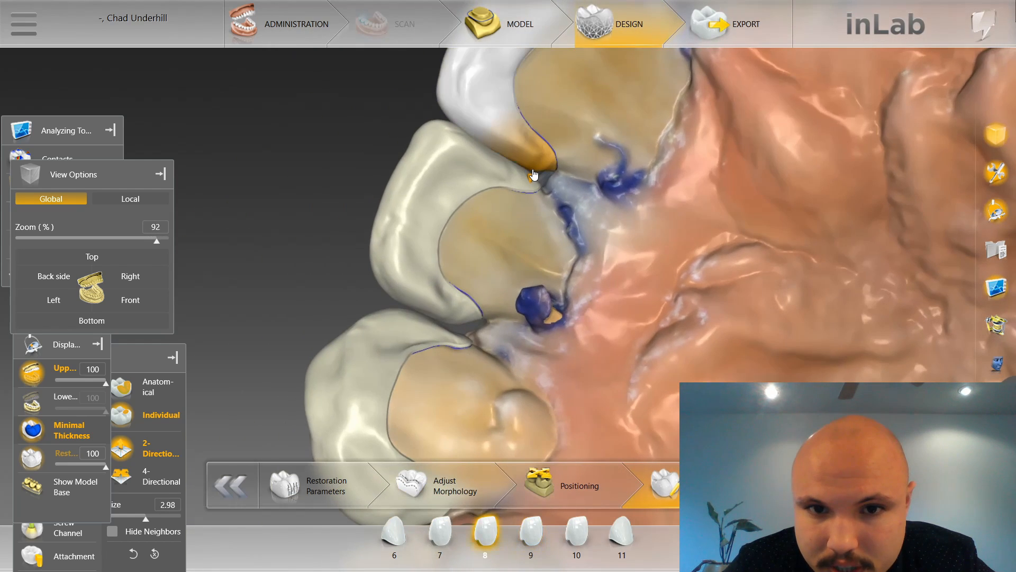
{"action": "left_click_drag", "start_coordinate": [542, 243], "coordinate": [522, 263]}
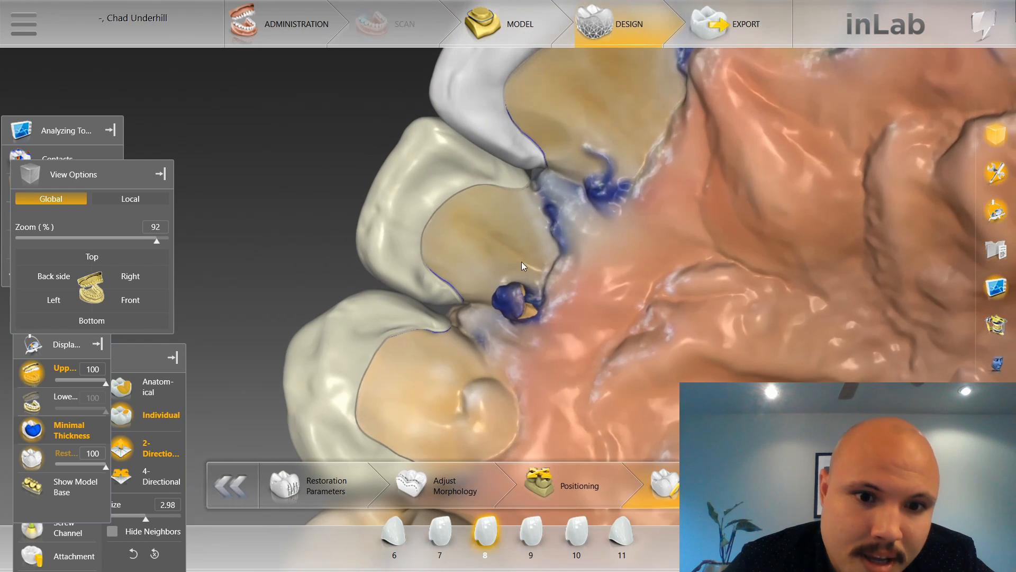
Shape the distal lingual edge of tooth 7 towards tooth 6, reducing the shaping size from 2.98 to 1.78.
{"action": "left_click", "coordinate": [380, 291]}
{"action": "left_click", "coordinate": [394, 287]}
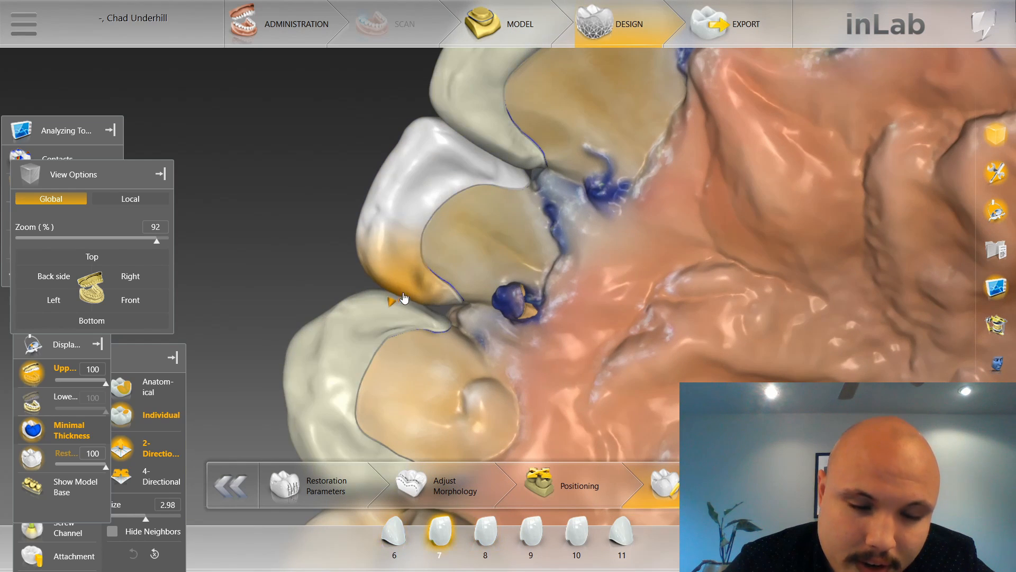
{"action": "left_click_drag", "start_coordinate": [486, 292], "coordinate": [522, 292]}
{"action": "scroll", "coordinate": [464, 313], "scroll_direction": "down", "scroll_amount": 4}
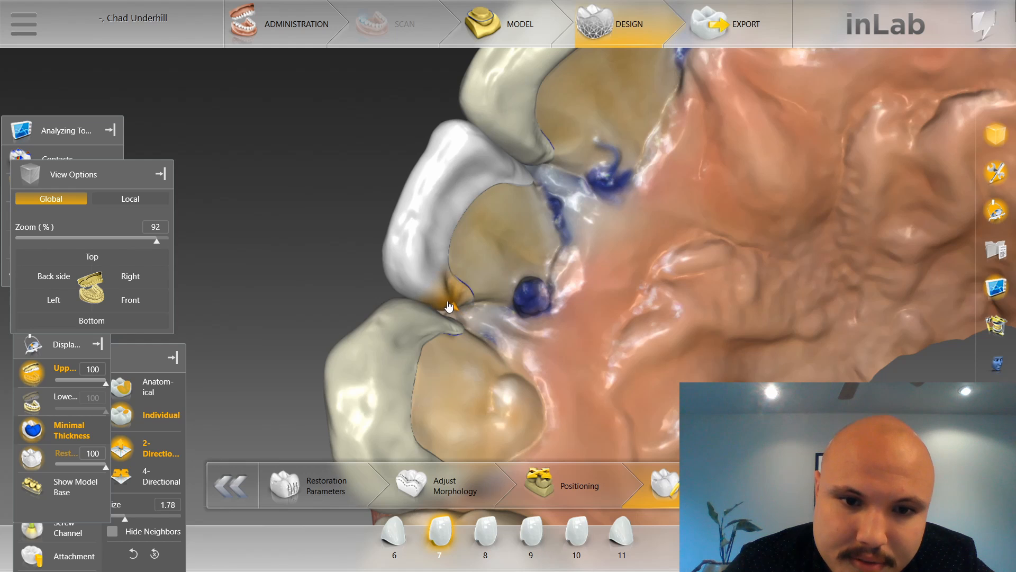
{"action": "left_click_drag", "start_coordinate": [467, 282], "coordinate": [447, 281]}
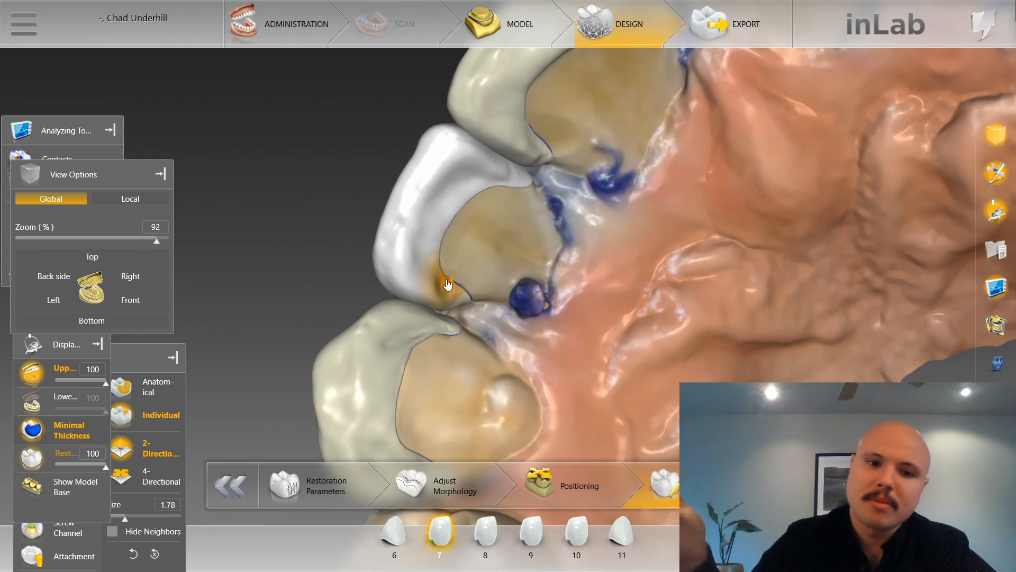
{"action": "left_click_drag", "start_coordinate": [522, 285], "coordinate": [513, 304]}
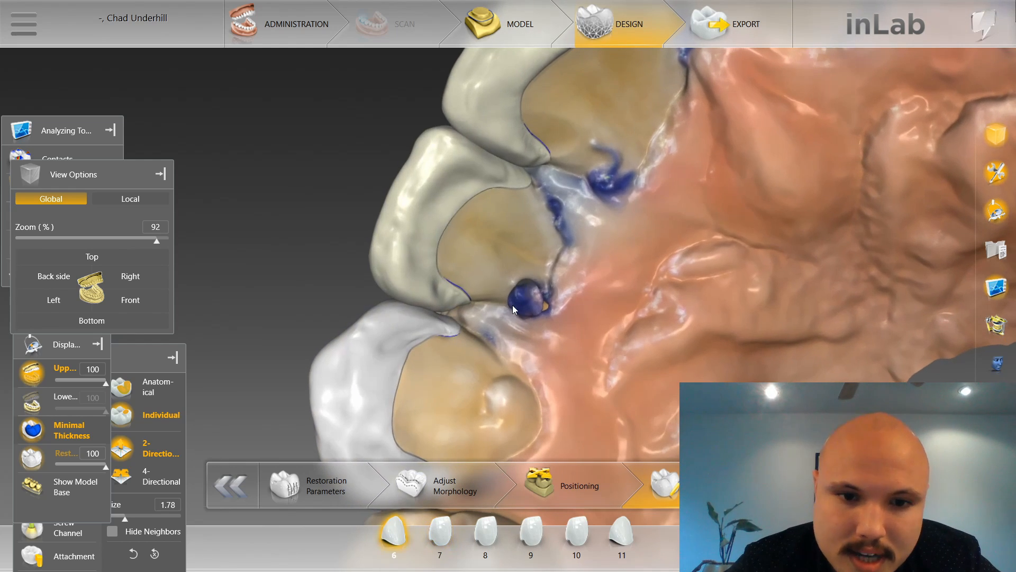
{"action": "left_click_drag", "start_coordinate": [337, 170], "coordinate": [394, 126]}
{"action": "left_click_drag", "start_coordinate": [531, 350], "coordinate": [443, 342]}
{"action": "scroll", "coordinate": [462, 380], "scroll_direction": "up", "scroll_amount": 1}
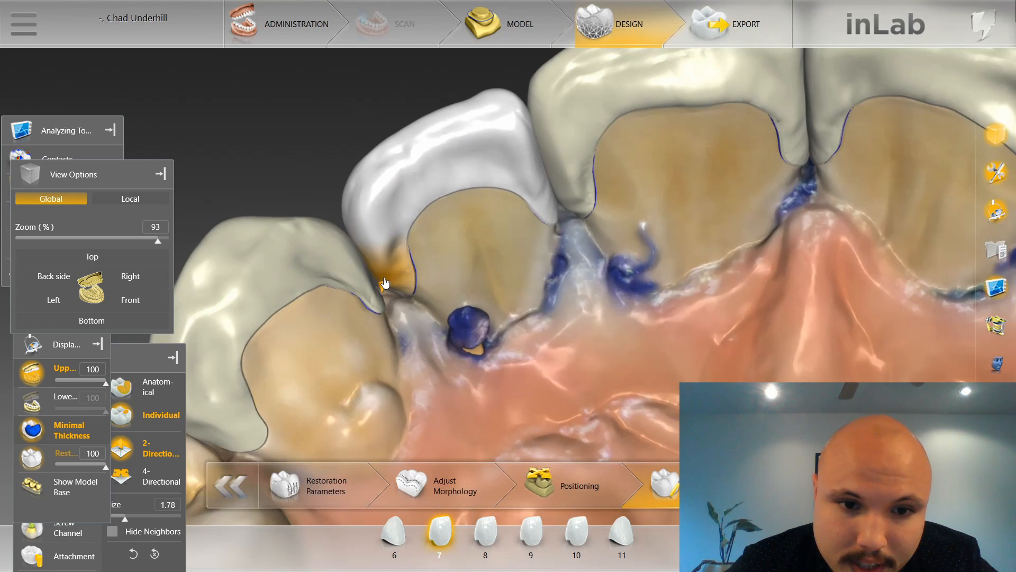
Select tooth 6 and reduce the individual shaping size through 1.53 to 1.48.
{"action": "left_click", "coordinate": [245, 284]}
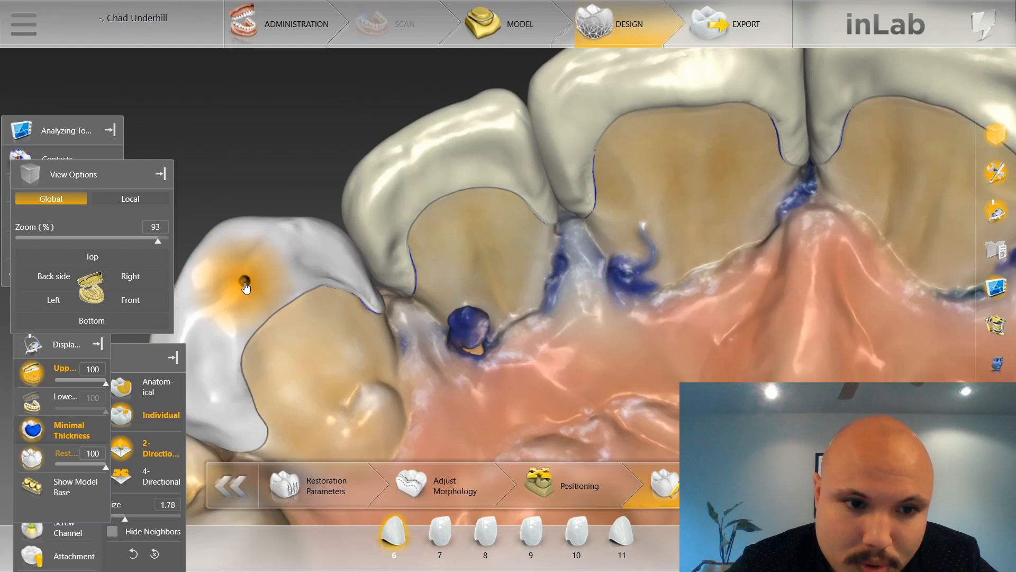
{"action": "scroll", "coordinate": [245, 284], "scroll_direction": "down", "scroll_amount": 8}
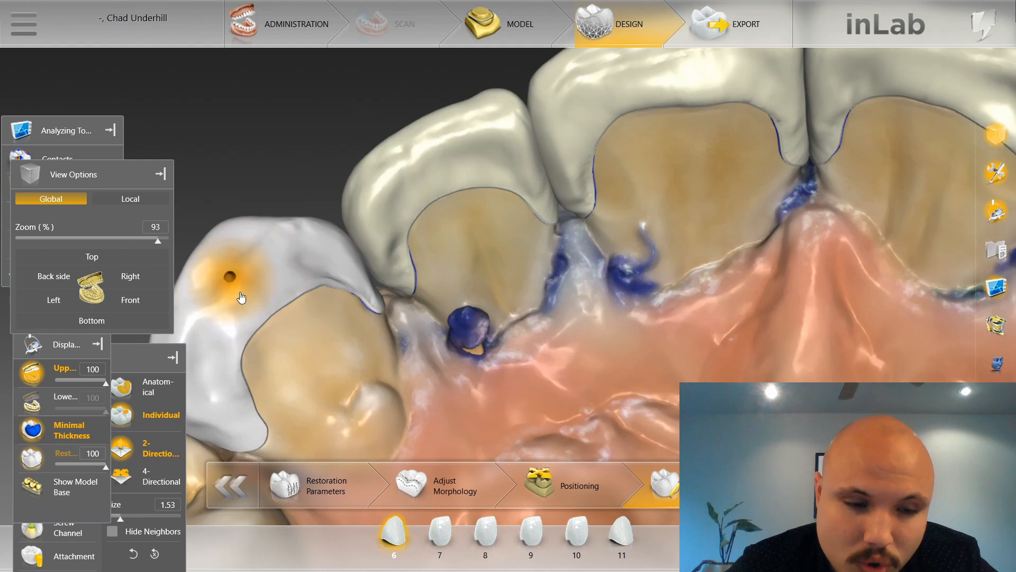
{"action": "scroll", "coordinate": [249, 289], "scroll_direction": "up", "scroll_amount": 11}
{"action": "scroll", "coordinate": [249, 279], "scroll_direction": "down", "scroll_amount": 6}
{"action": "scroll", "coordinate": [247, 278], "scroll_direction": "up", "scroll_amount": 5}
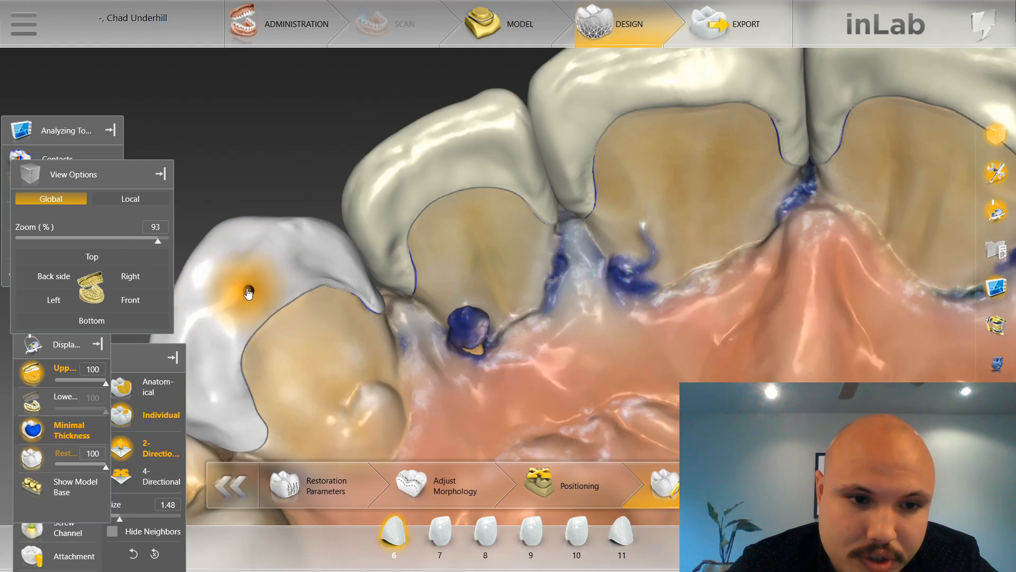
Refine the distal lingual edge of tooth 7 against tooth 6, using sizes 1.75, 1.28 and 1.00.
{"action": "left_click", "coordinate": [394, 284]}
{"action": "scroll", "coordinate": [390, 302], "scroll_direction": "down", "scroll_amount": 1}
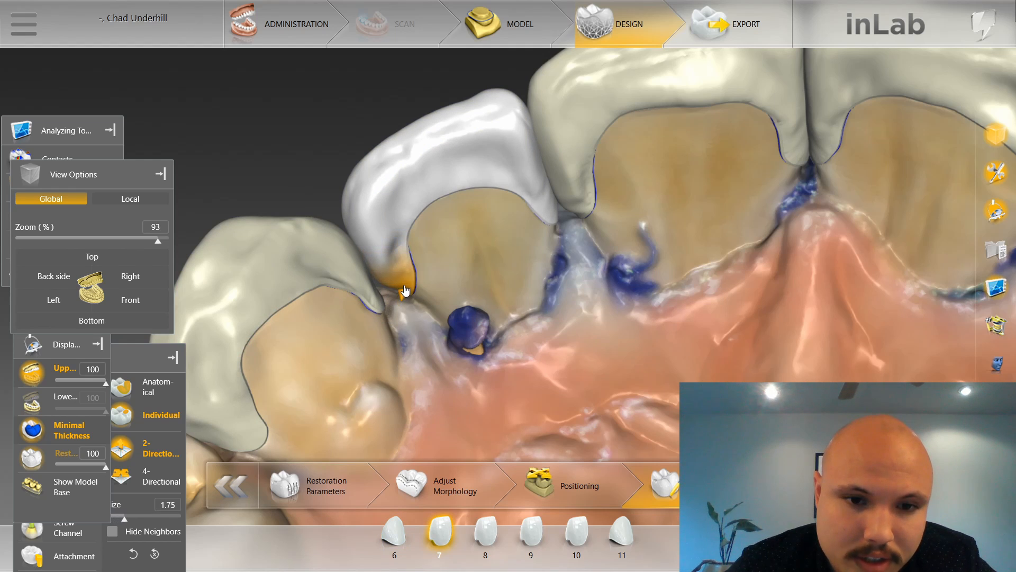
{"action": "mouse_move", "coordinate": [403, 302]}
{"action": "left_mouse_down"}
{"action": "mouse_move", "coordinate": [404, 288]}
{"action": "mouse_move", "coordinate": [399, 297]}
{"action": "left_mouse_up"}
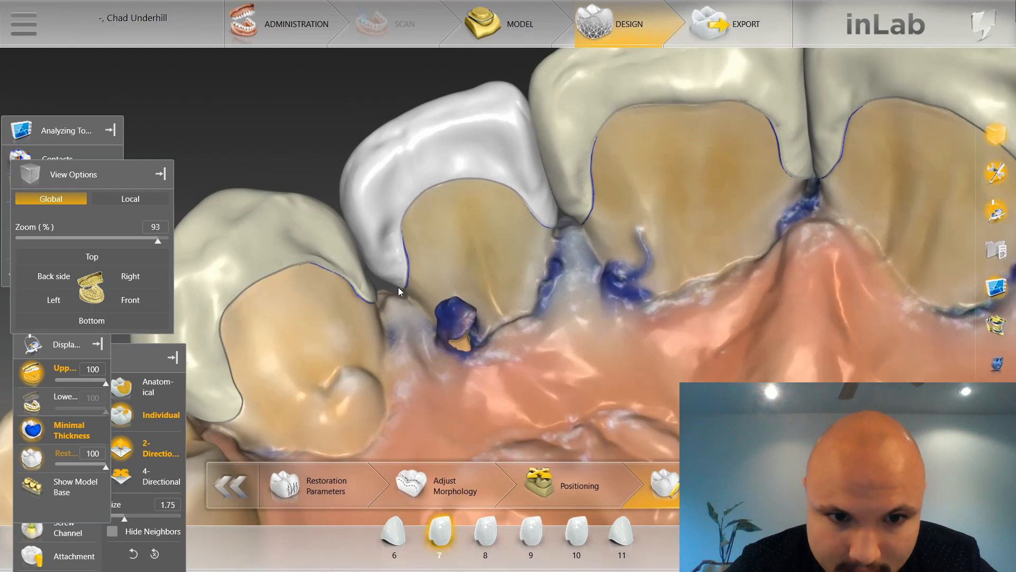
{"action": "scroll", "coordinate": [397, 285], "scroll_direction": "down", "scroll_amount": 5}
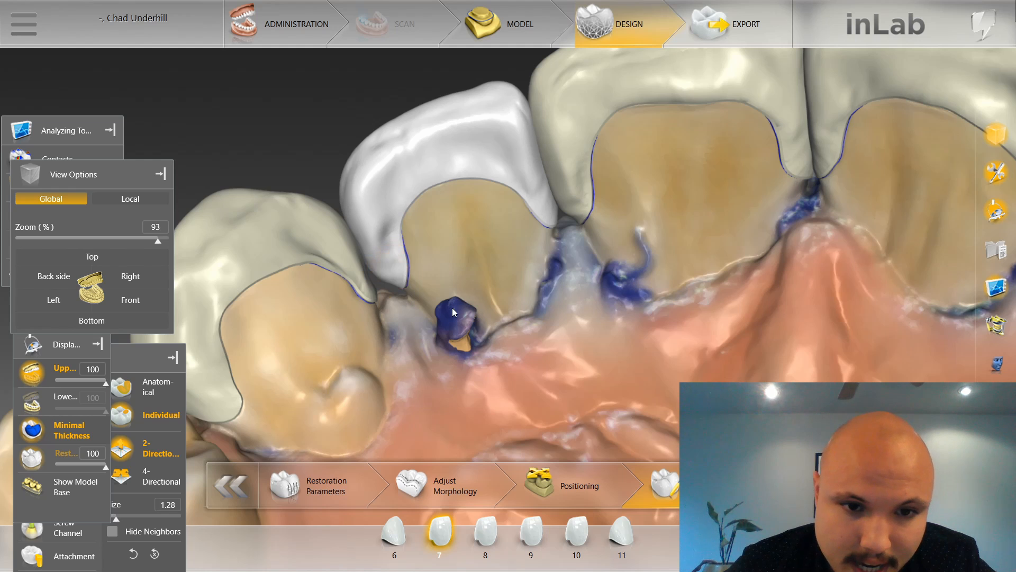
{"action": "left_click_drag", "start_coordinate": [452, 308], "coordinate": [456, 324]}
{"action": "scroll", "coordinate": [385, 289], "scroll_direction": "down", "scroll_amount": 2}
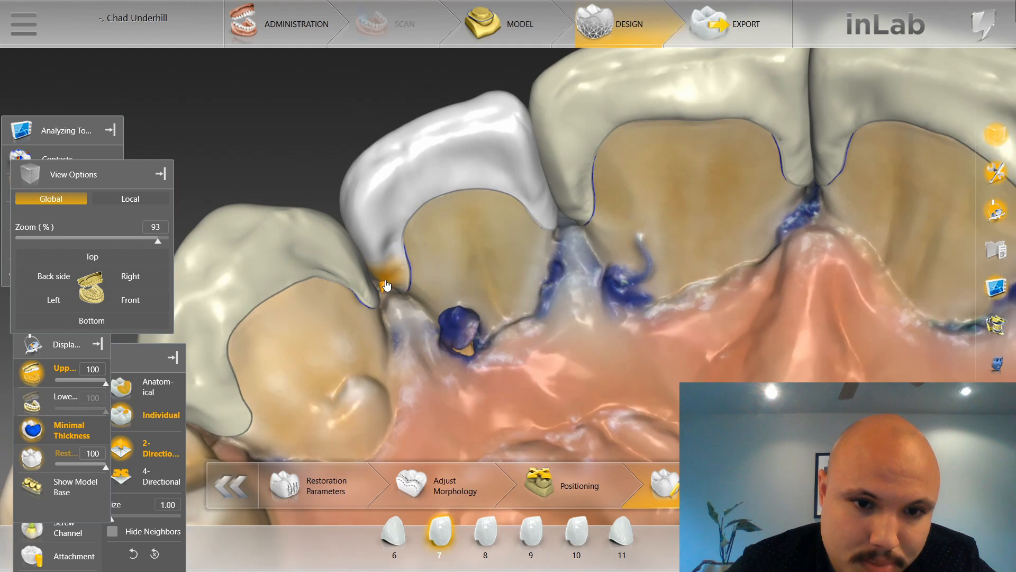
{"action": "mouse_move", "coordinate": [449, 281]}
{"action": "right_mouse_down"}
{"action": "mouse_move", "coordinate": [479, 297]}
{"action": "mouse_move", "coordinate": [468, 284]}
{"action": "right_mouse_up"}
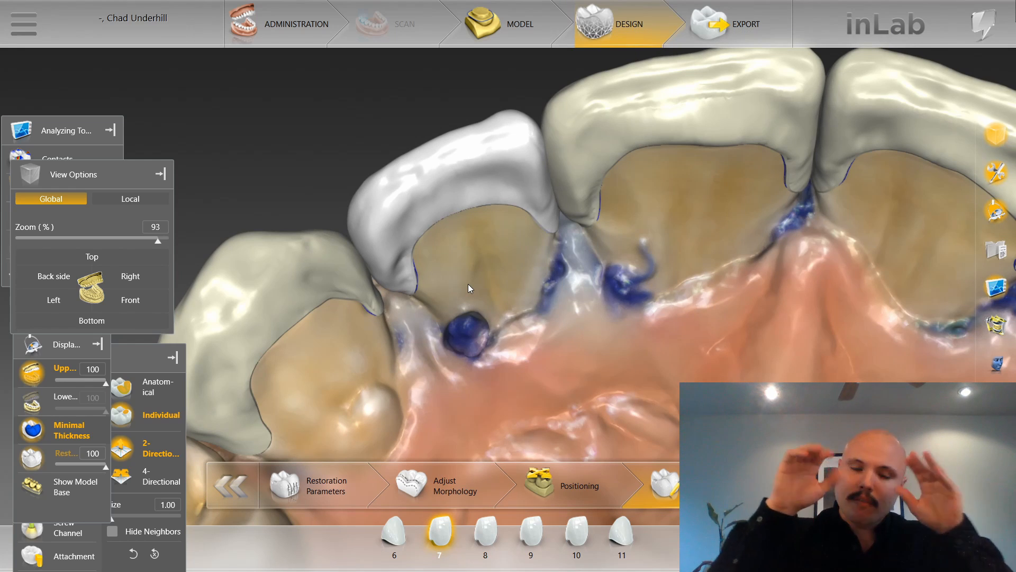
Shape the mesial lingual edge of tooth 6 against tooth 7, using sizes 1.00 and 1.48.
{"action": "left_click", "coordinate": [357, 288]}
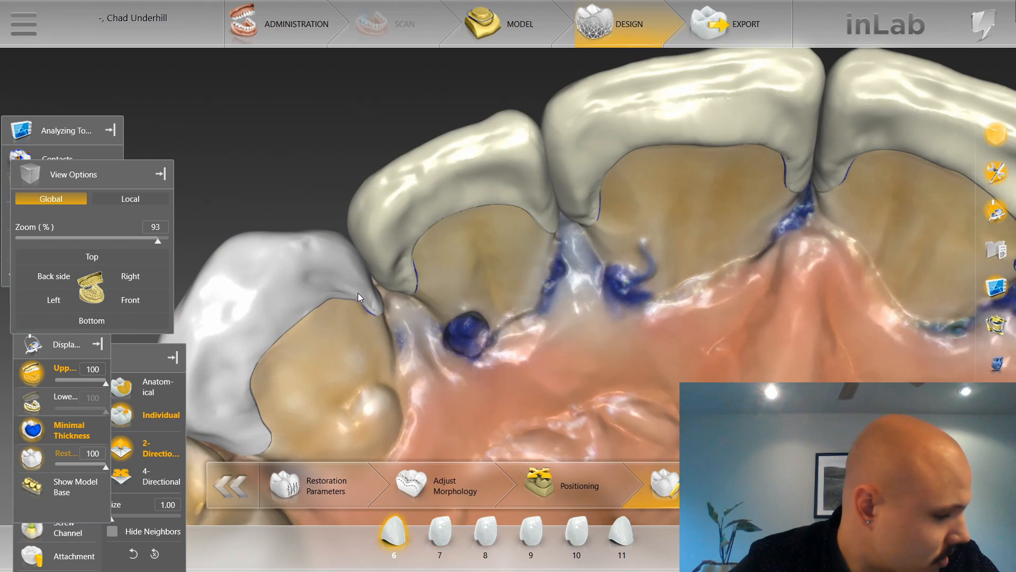
{"action": "right_click_drag", "start_coordinate": [476, 297], "coordinate": [421, 227]}
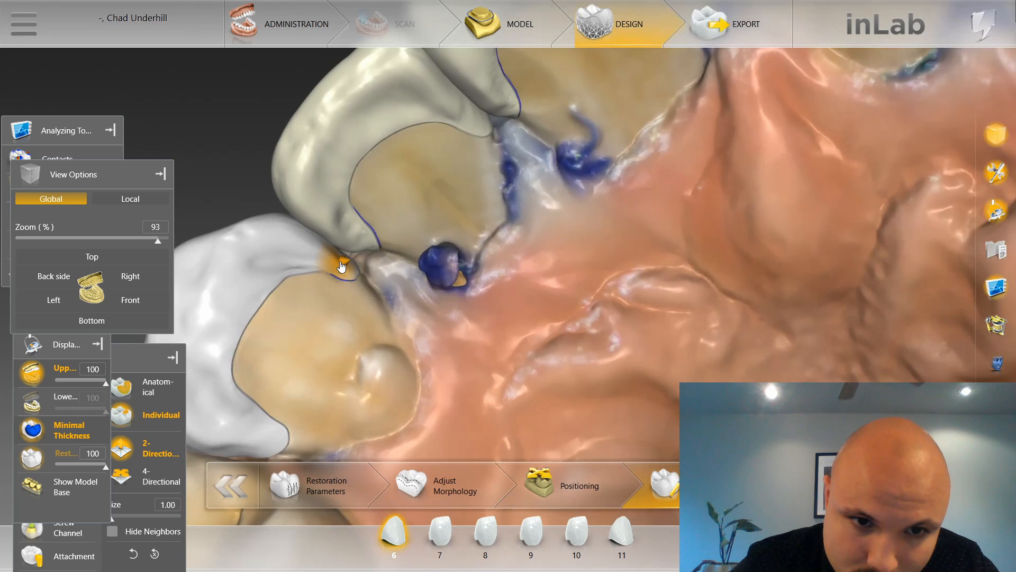
{"action": "scroll", "coordinate": [345, 264], "scroll_direction": "up", "scroll_amount": 3}
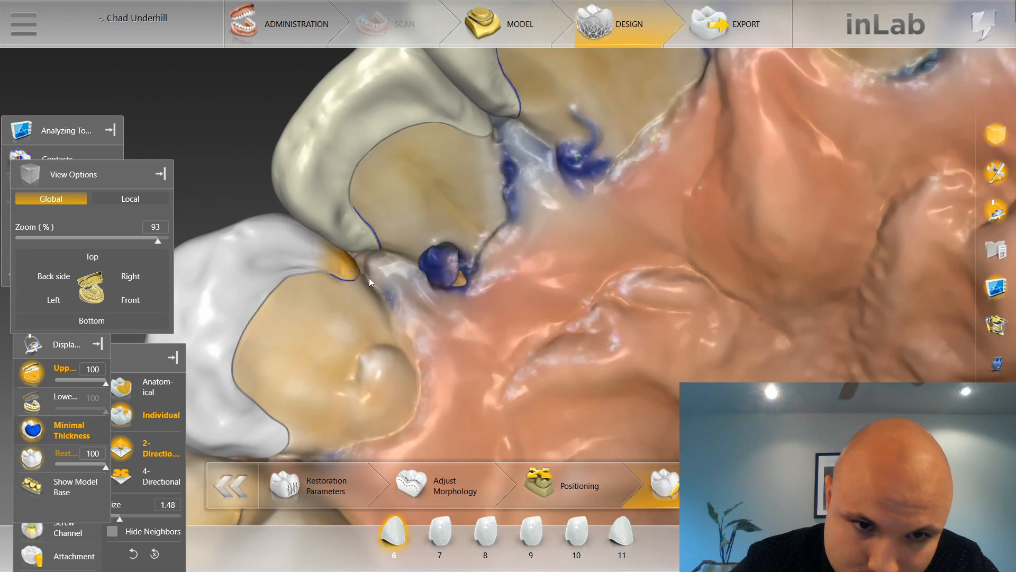
{"action": "right_click_drag", "start_coordinate": [370, 277], "coordinate": [363, 258]}
{"action": "middle_click_drag", "start_coordinate": [361, 265], "coordinate": [408, 311]}
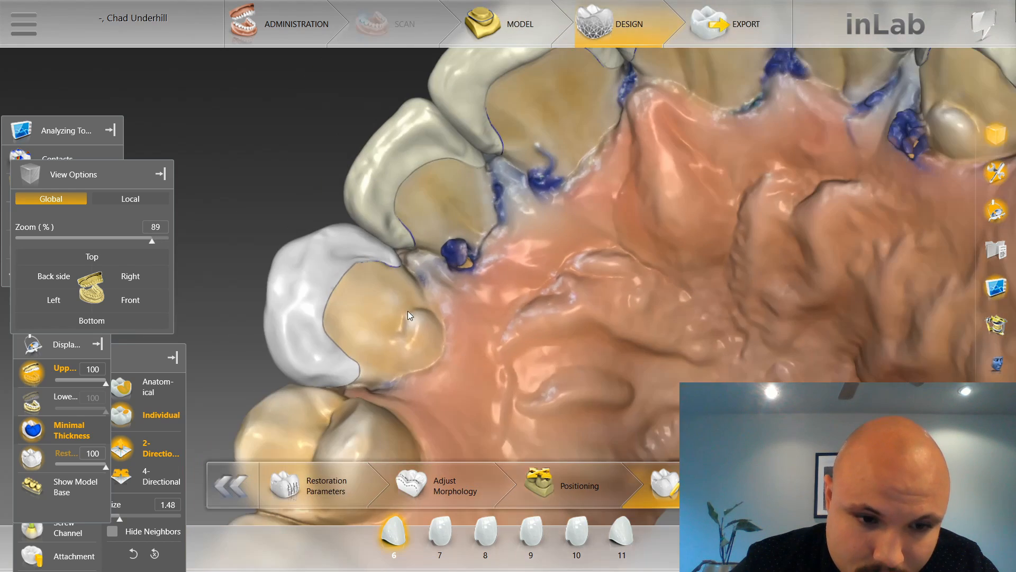
Shape the facial side of the mesial contact between teeth 9 and 8, using sizes 2.23 and 3.43.
{"action": "right_click_drag", "start_coordinate": [407, 311], "coordinate": [453, 339]}
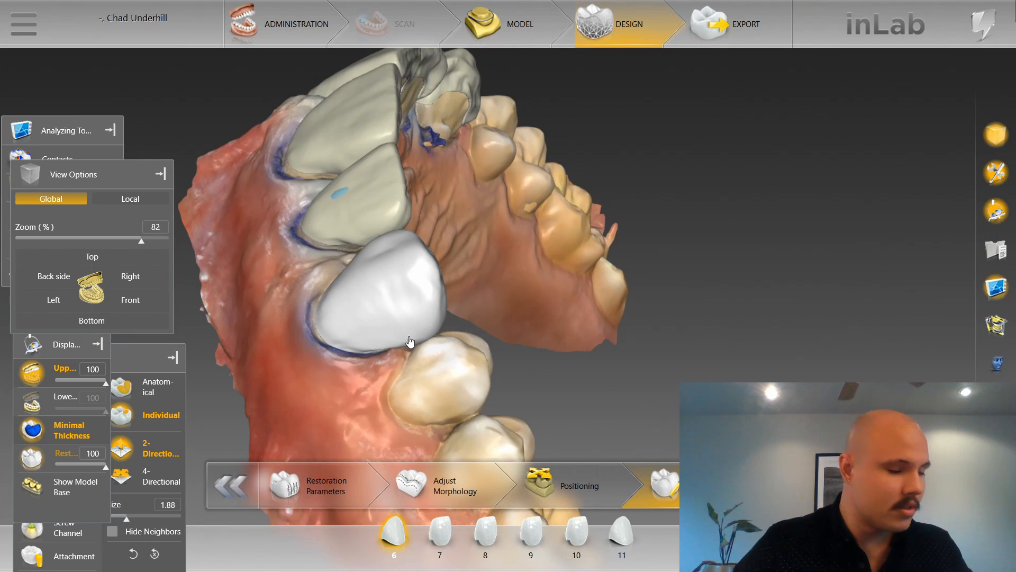
{"action": "scroll", "coordinate": [376, 303], "scroll_direction": "down", "scroll_amount": 3}
{"action": "left_click", "coordinate": [129, 300]}
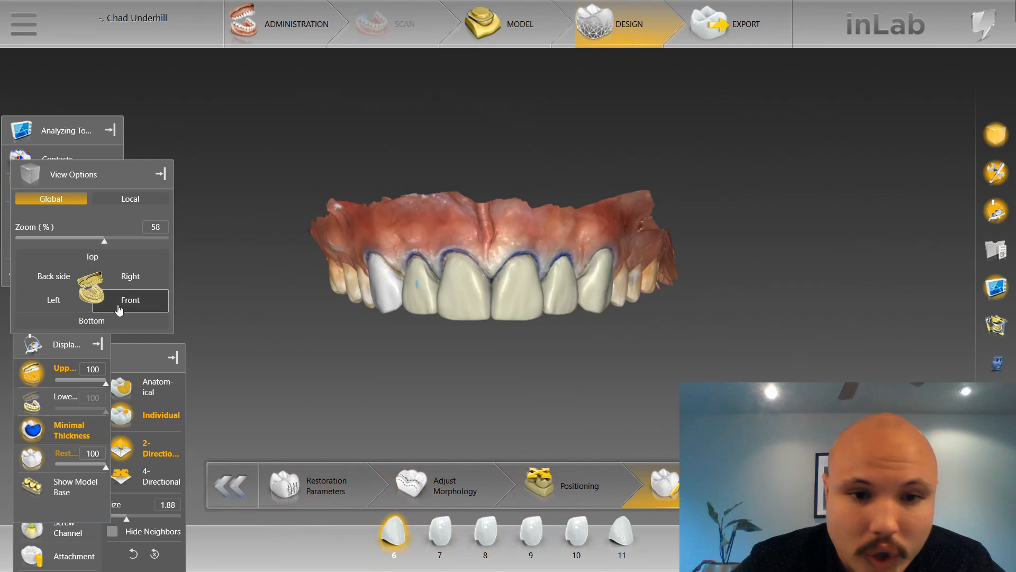
{"action": "scroll", "coordinate": [334, 432], "scroll_direction": "up", "scroll_amount": 3}
{"action": "scroll", "coordinate": [466, 393], "scroll_direction": "up", "scroll_amount": 4}
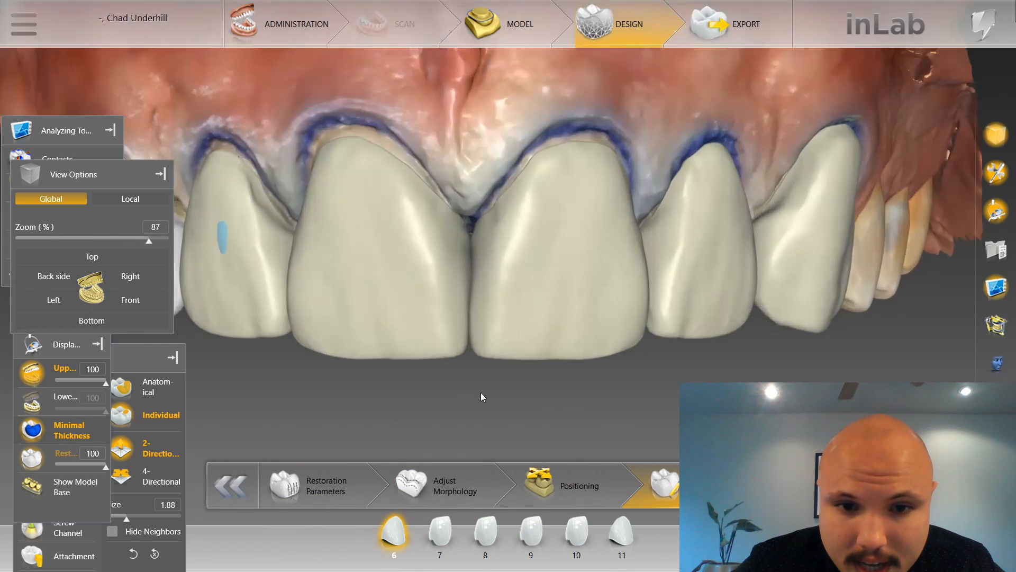
{"action": "left_click", "coordinate": [468, 280]}
{"action": "scroll", "coordinate": [468, 268], "scroll_direction": "up", "scroll_amount": 1}
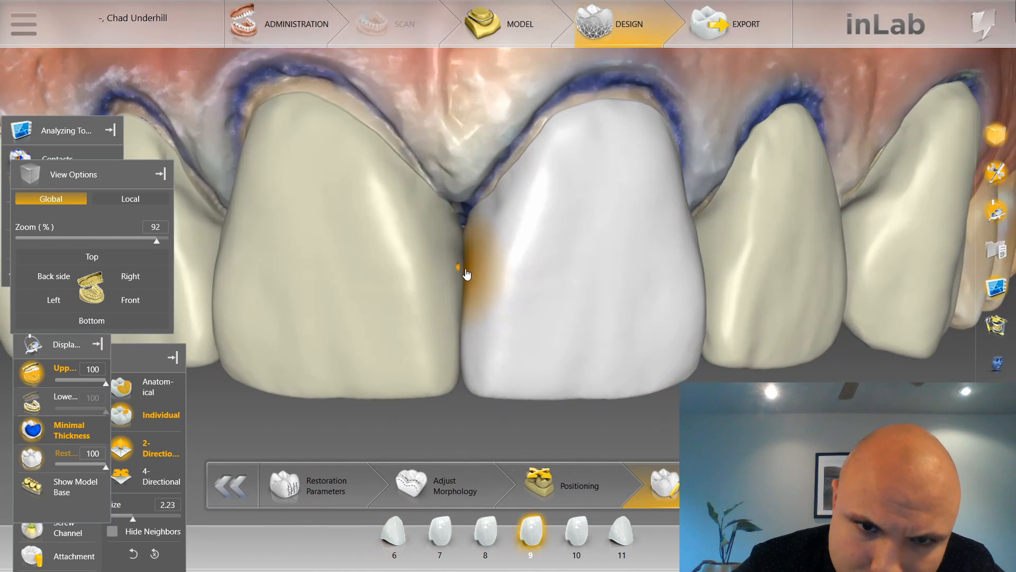
{"action": "left_click_drag", "start_coordinate": [465, 269], "coordinate": [459, 269]}
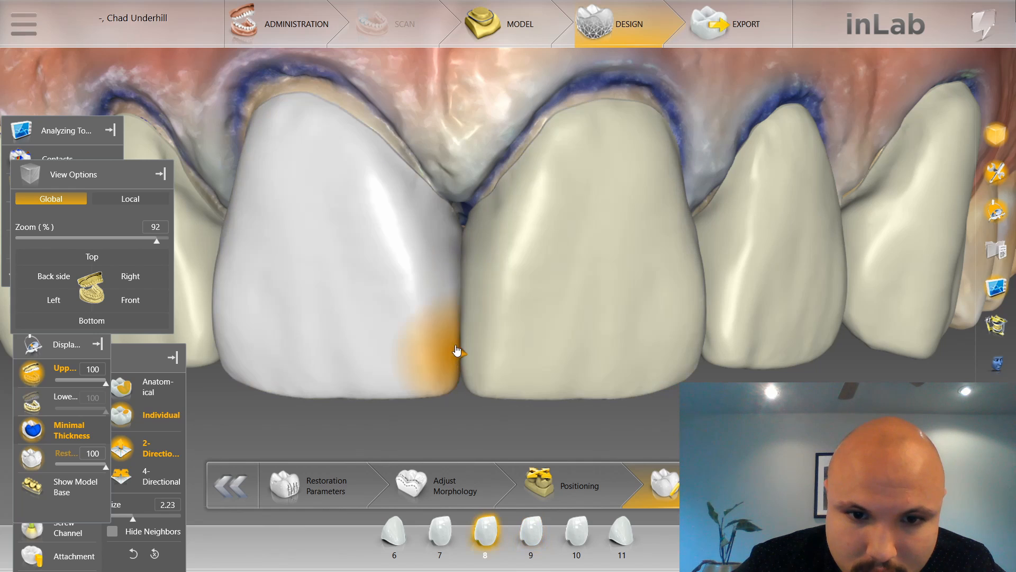
{"action": "scroll", "coordinate": [458, 352], "scroll_direction": "up", "scroll_amount": 3}
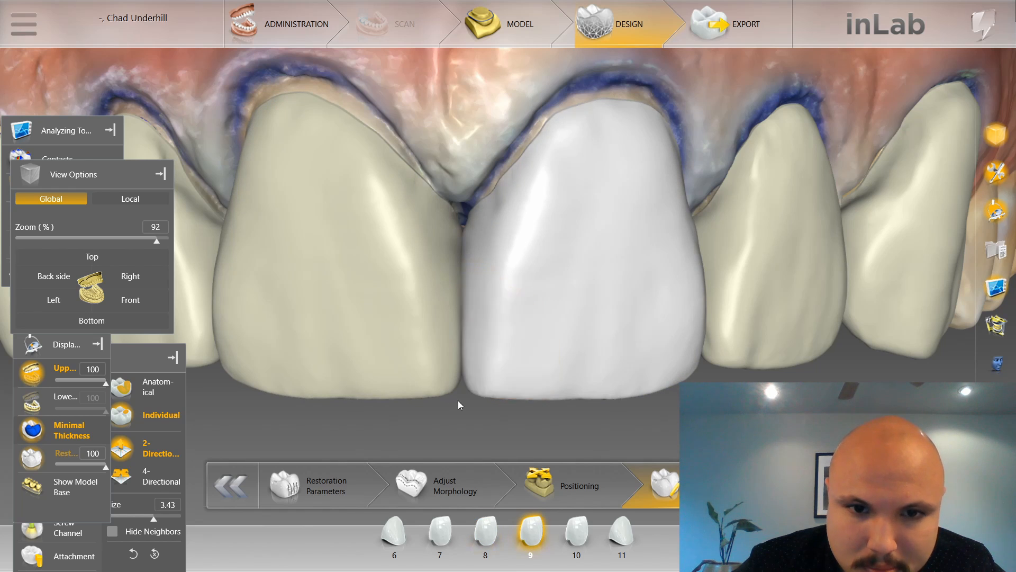
Shape the facial mesial contact area of tooth 10 against tooth 9, reducing the size from 3.30 to 2.35.
{"action": "scroll", "coordinate": [459, 401], "scroll_direction": "down", "scroll_amount": 5}
{"action": "left_click_drag", "start_coordinate": [668, 369], "coordinate": [597, 386]}
{"action": "scroll", "coordinate": [597, 386], "scroll_direction": "down", "scroll_amount": 3}
{"action": "left_click_drag", "start_coordinate": [353, 376], "coordinate": [357, 401]}
{"action": "scroll", "coordinate": [541, 443], "scroll_direction": "up", "scroll_amount": 3}
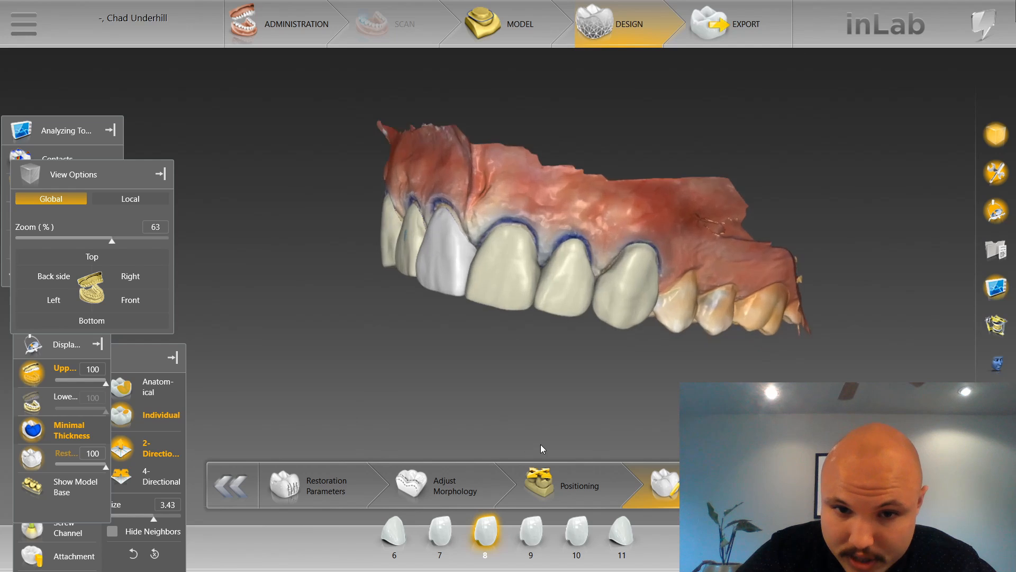
{"action": "scroll", "coordinate": [536, 403], "scroll_direction": "up", "scroll_amount": 2}
{"action": "left_click", "coordinate": [659, 323]}
{"action": "scroll", "coordinate": [652, 354], "scroll_direction": "down", "scroll_amount": 3}
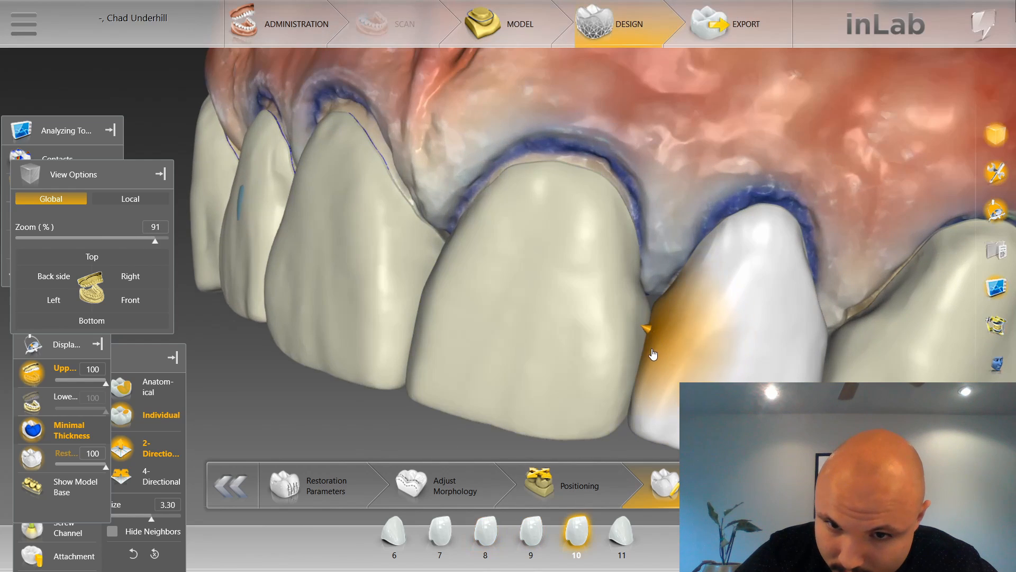
{"action": "left_click_drag", "start_coordinate": [647, 334], "coordinate": [649, 333]}
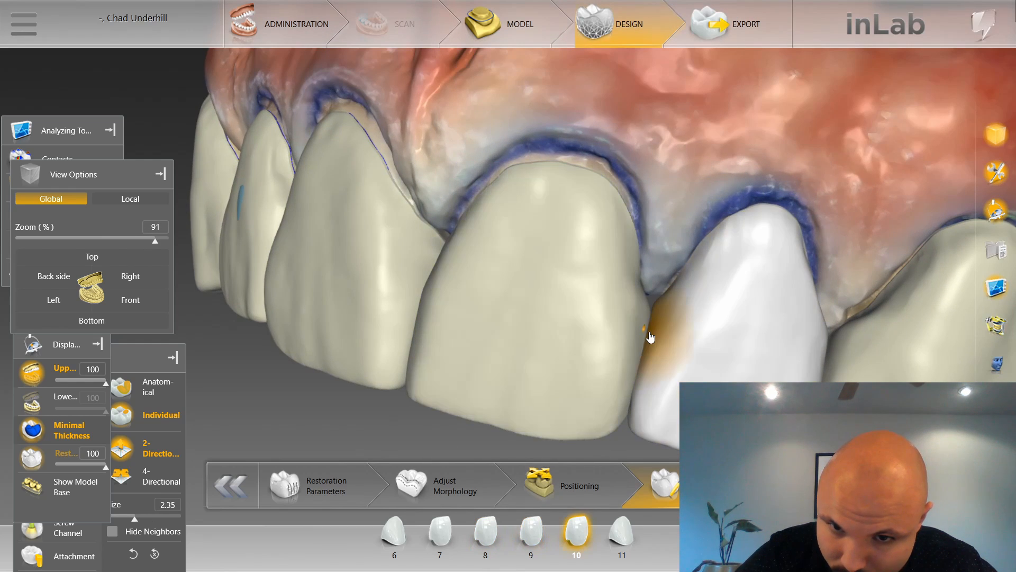
Shape the facial mesial contact area of tooth 7 against tooth 8 at size 2.35.
{"action": "scroll", "coordinate": [624, 405], "scroll_direction": "down", "scroll_amount": 2}
{"action": "mouse_move", "coordinate": [623, 405]}
{"action": "left_mouse_down"}
{"action": "mouse_move", "coordinate": [542, 364]}
{"action": "mouse_move", "coordinate": [513, 369]}
{"action": "mouse_move", "coordinate": [659, 357]}
{"action": "mouse_move", "coordinate": [668, 372]}
{"action": "mouse_move", "coordinate": [647, 335]}
{"action": "left_mouse_up"}
{"action": "scroll", "coordinate": [342, 363], "scroll_direction": "up", "scroll_amount": 1}
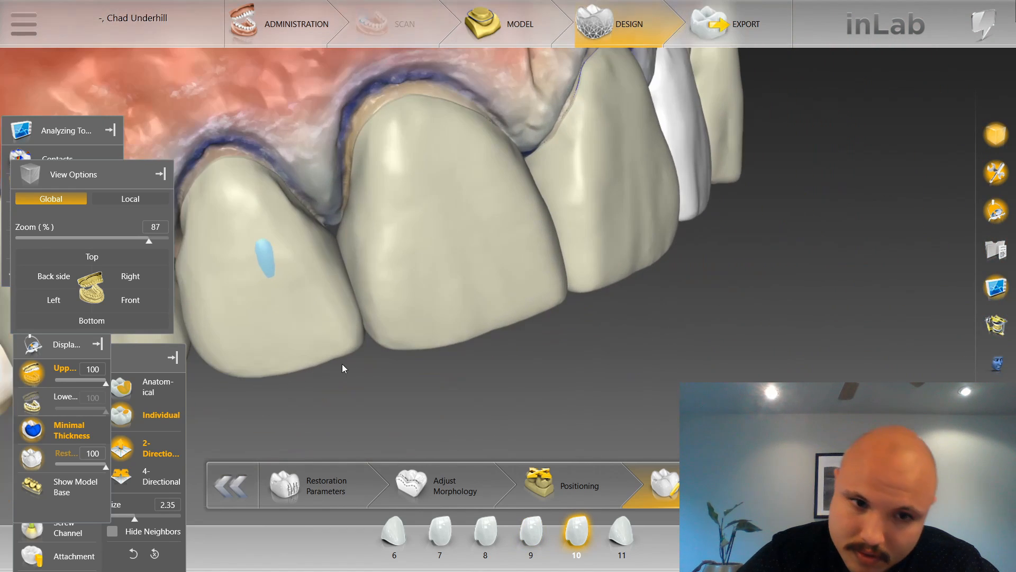
{"action": "left_click", "coordinate": [331, 258]}
{"action": "left_click", "coordinate": [343, 256]}
{"action": "left_click", "coordinate": [341, 258]}
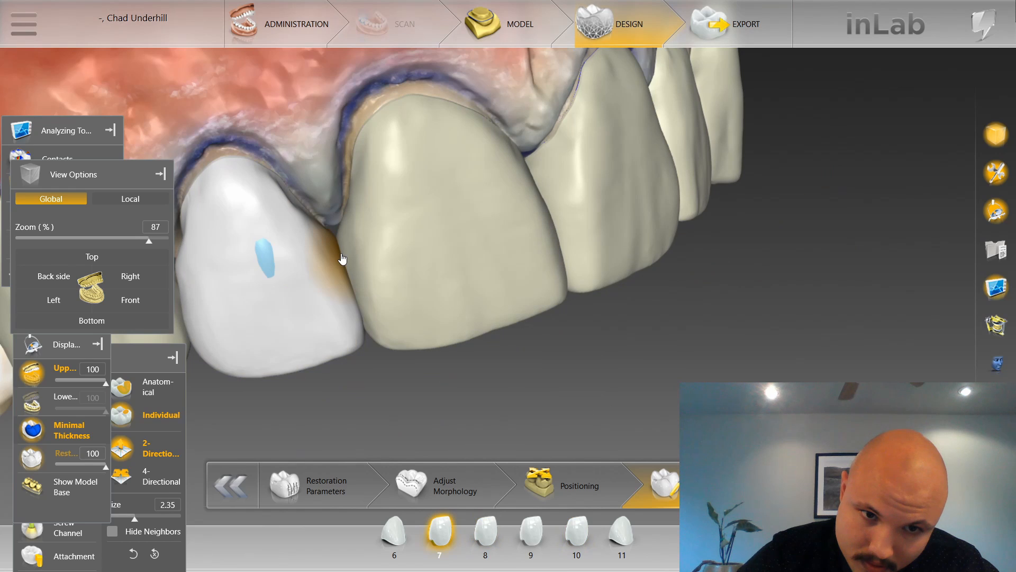
Shape the facial mesial contact area of tooth 6 against tooth 7 at size 2.35.
{"action": "scroll", "coordinate": [352, 341], "scroll_direction": "down", "scroll_amount": 3}
{"action": "left_click_drag", "start_coordinate": [448, 380], "coordinate": [486, 363]}
{"action": "scroll", "coordinate": [468, 366], "scroll_direction": "up", "scroll_amount": 5}
{"action": "left_click", "coordinate": [294, 253]}
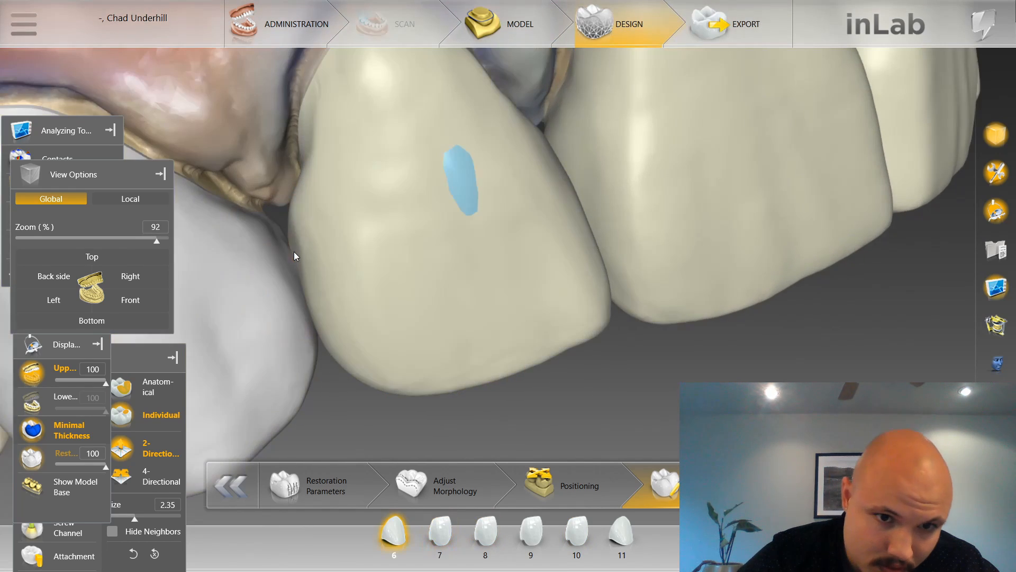
{"action": "left_click", "coordinate": [293, 252]}
{"action": "left_click", "coordinate": [290, 260]}
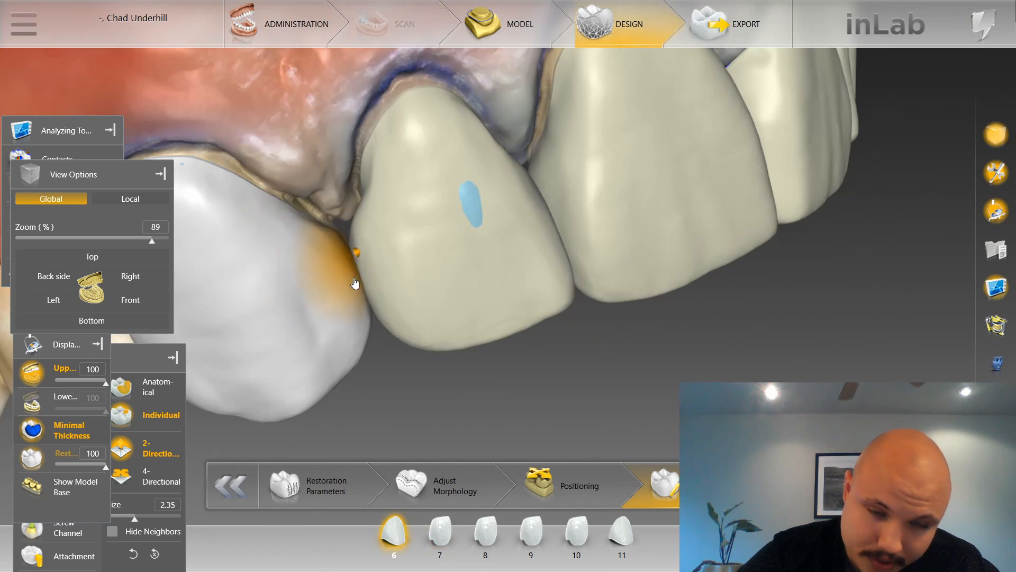
{"action": "scroll", "coordinate": [355, 283], "scroll_direction": "down", "scroll_amount": 3}
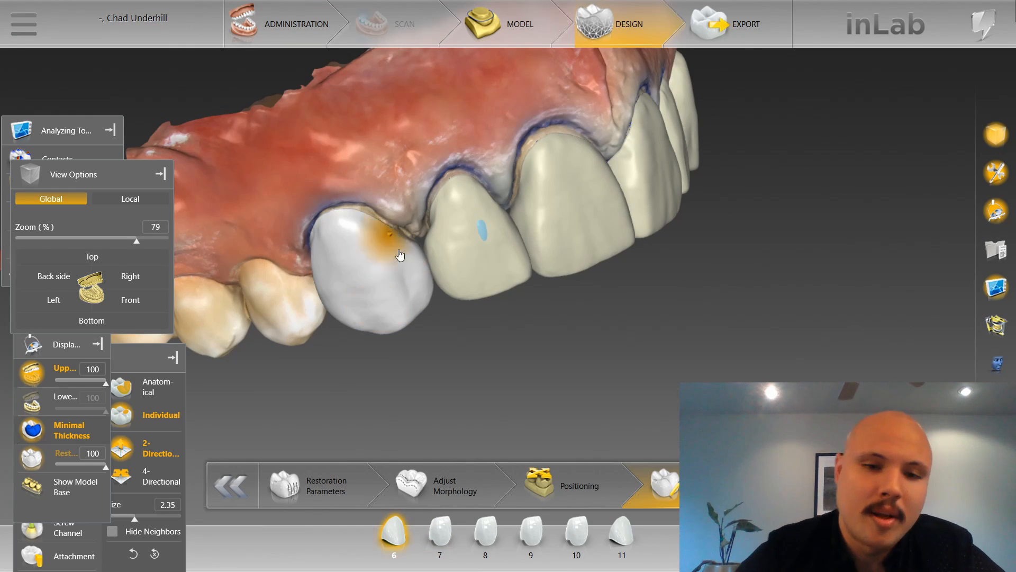
{"action": "scroll", "coordinate": [411, 313], "scroll_direction": "down", "scroll_amount": 2}
{"action": "mouse_move", "coordinate": [497, 380]}
{"action": "right_mouse_down"}
{"action": "mouse_move", "coordinate": [552, 335]}
{"action": "mouse_move", "coordinate": [534, 390]}
{"action": "right_mouse_up"}
{"action": "scroll", "coordinate": [546, 352], "scroll_direction": "up", "scroll_amount": 5}
{"action": "scroll", "coordinate": [544, 352], "scroll_direction": "up", "scroll_amount": 2}
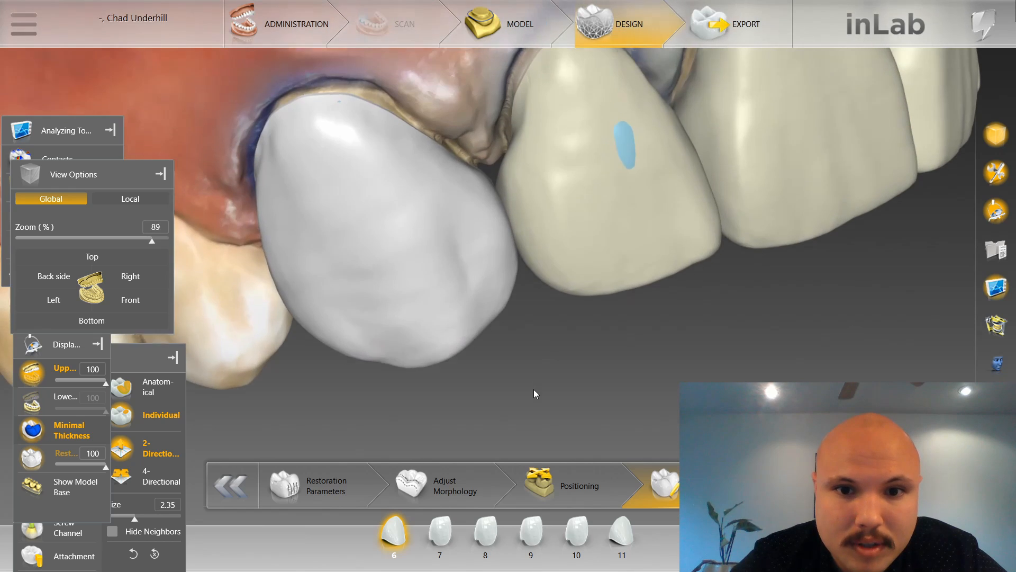
Shape the facial surface of tooth 7 over its minimal-thickness spot at size 3.45.
{"action": "scroll", "coordinate": [534, 389], "scroll_direction": "down", "scroll_amount": 5}
{"action": "left_click_drag", "start_coordinate": [534, 366], "coordinate": [538, 396]}
{"action": "left_click", "coordinate": [156, 312]}
{"action": "scroll", "coordinate": [482, 410], "scroll_direction": "up", "scroll_amount": 5}
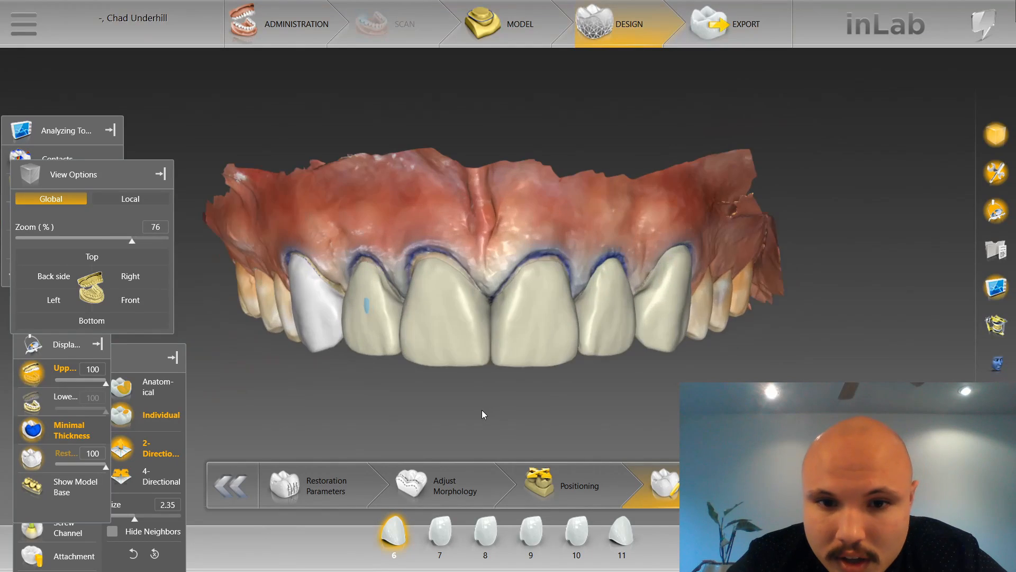
{"action": "scroll", "coordinate": [329, 317], "scroll_direction": "up", "scroll_amount": 5}
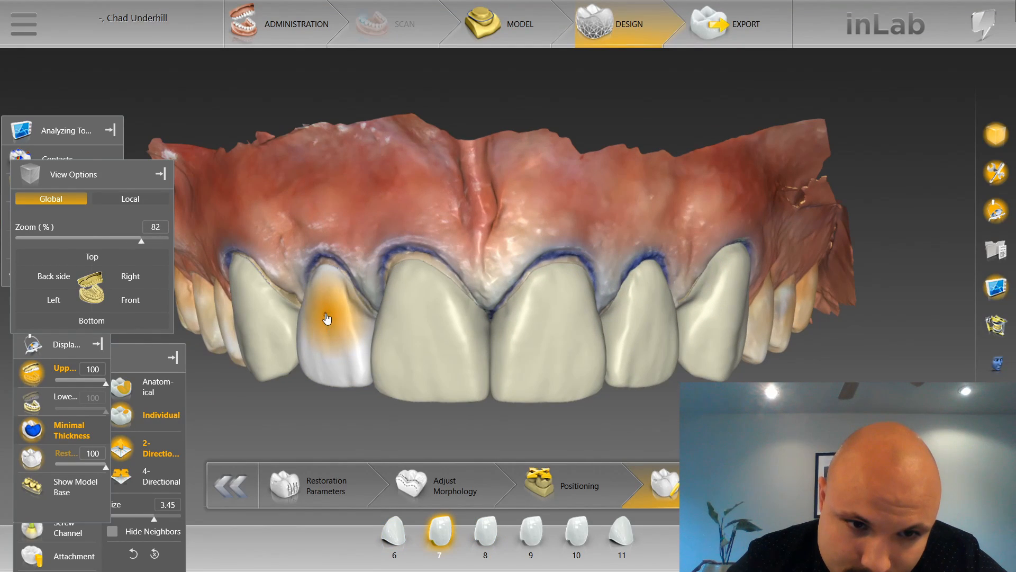
{"action": "scroll", "coordinate": [362, 195], "scroll_direction": "down", "scroll_amount": 1}
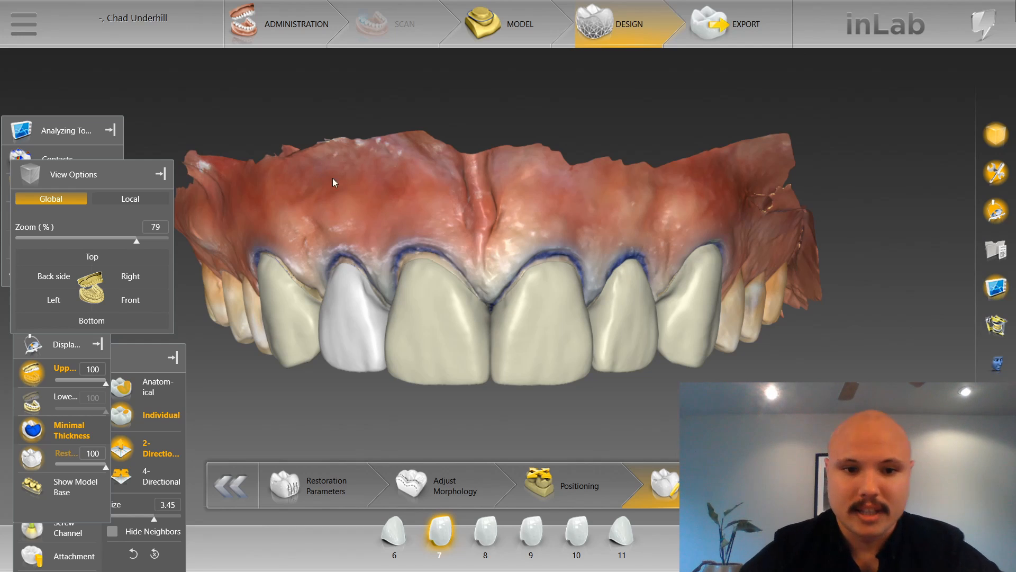
{"action": "scroll", "coordinate": [362, 183], "scroll_direction": "up", "scroll_amount": 2}
{"action": "middle_click_drag", "start_coordinate": [362, 183], "coordinate": [386, 98]}
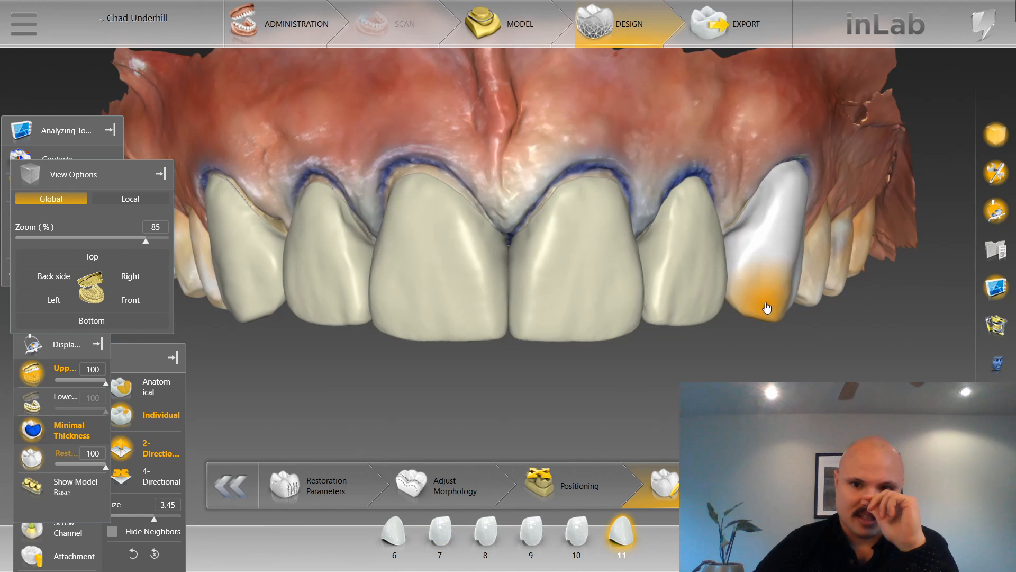
Compare restorations 10 and 7 with the lower teeth by showing only the lower jaw, and restore the upper jaw display.
{"action": "left_click", "coordinate": [30, 377]}
{"action": "left_click", "coordinate": [32, 403]}
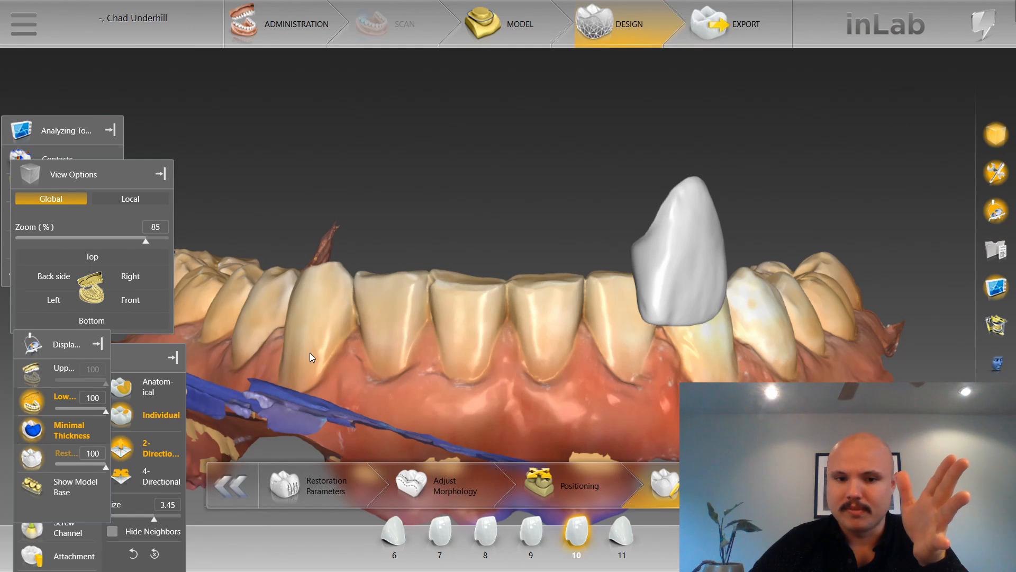
{"action": "left_click", "coordinate": [460, 537]}
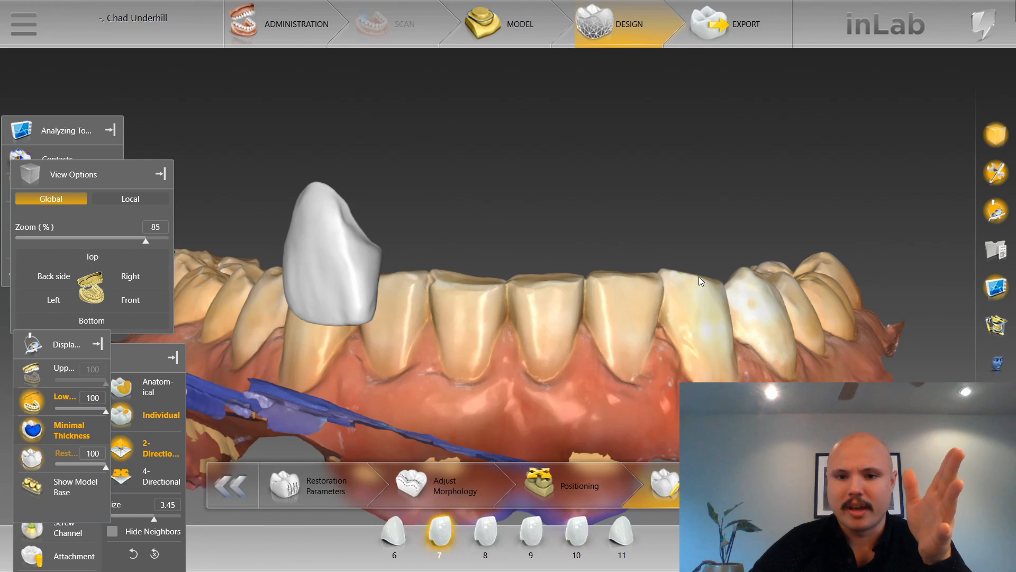
{"action": "right_click_drag", "start_coordinate": [566, 189], "coordinate": [586, 324]}
{"action": "left_click", "coordinate": [32, 400]}
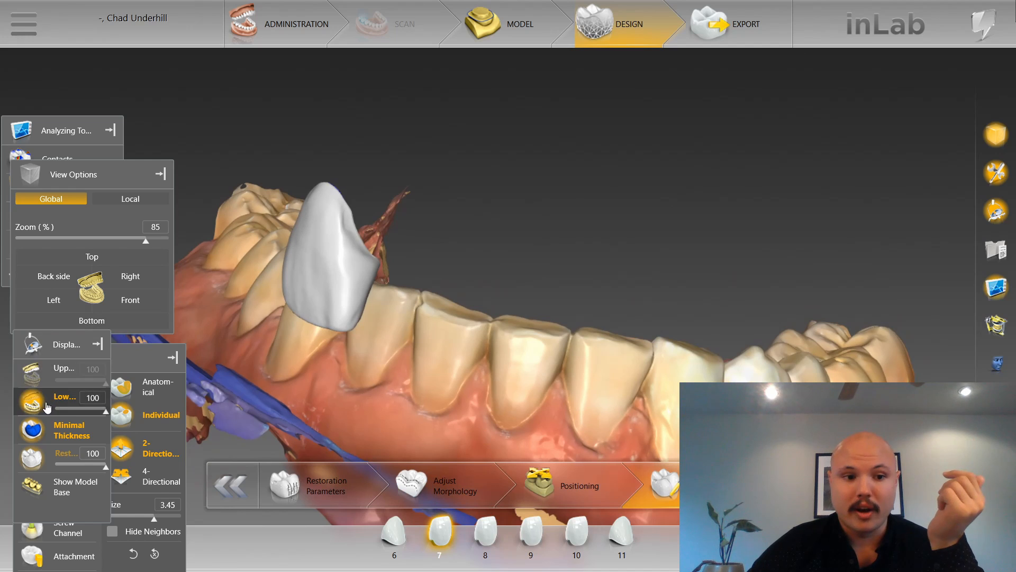
{"action": "left_click", "coordinate": [32, 373]}
Select restoration 6 and shape the mesial part of its facial incisal edge at size 1.80.
{"action": "right_click_drag", "start_coordinate": [381, 382], "coordinate": [398, 261]}
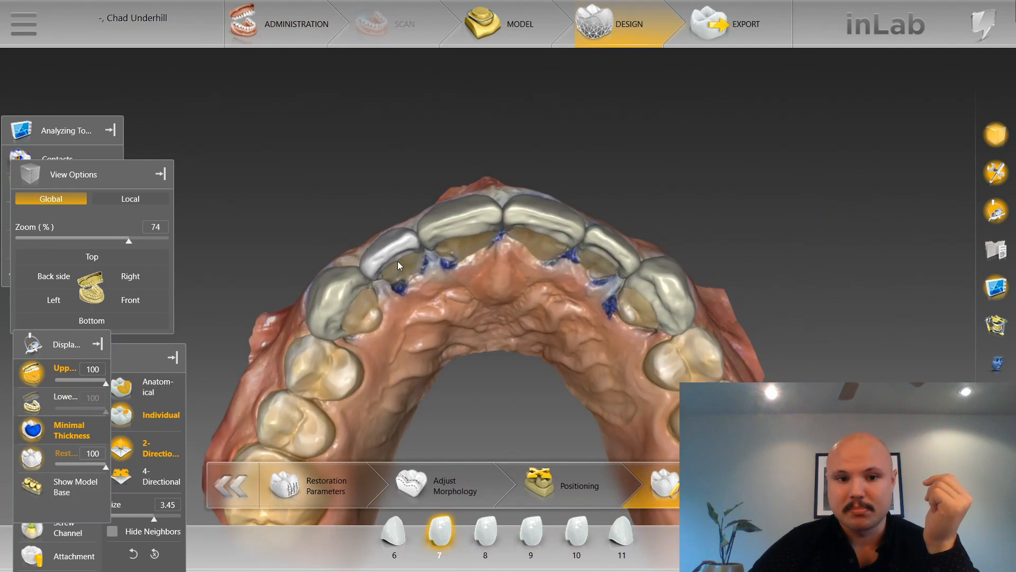
{"action": "scroll", "coordinate": [386, 382], "scroll_direction": "up", "scroll_amount": 5}
{"action": "middle_click_drag", "start_coordinate": [387, 383], "coordinate": [590, 271]}
{"action": "left_click", "coordinate": [471, 174]}
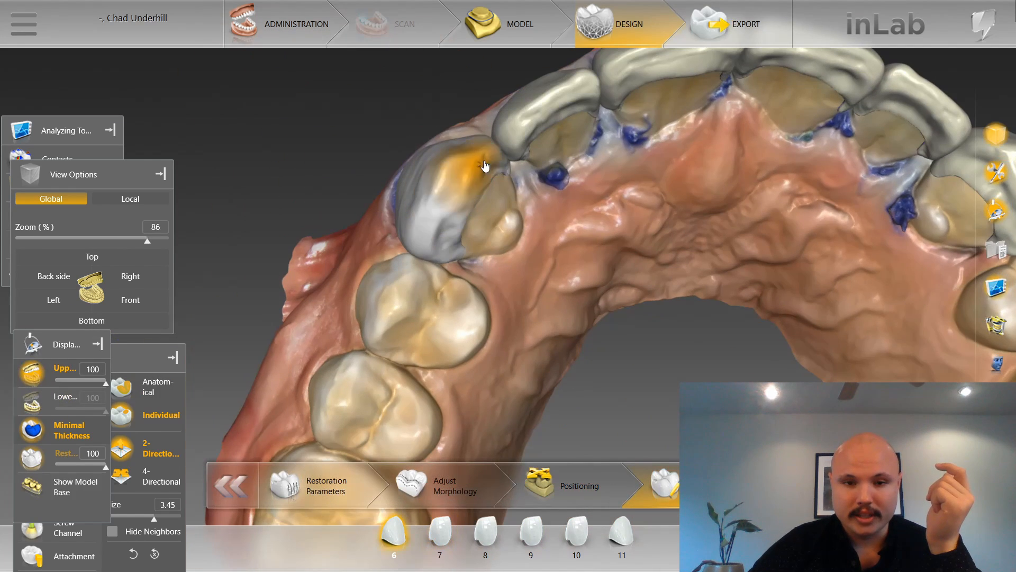
{"action": "right_click_drag", "start_coordinate": [472, 174], "coordinate": [226, 292]}
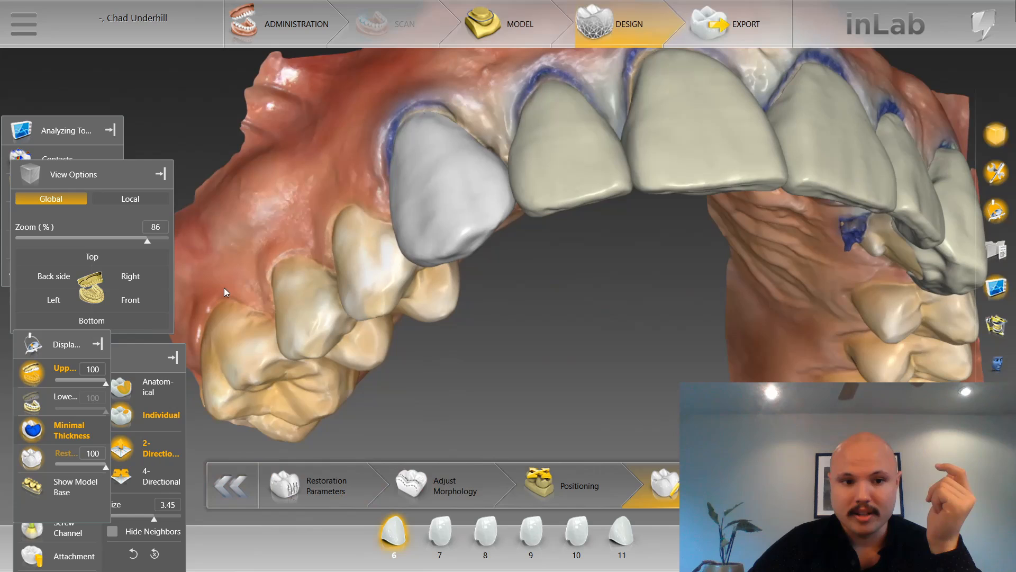
{"action": "left_click", "coordinate": [159, 300]}
{"action": "scroll", "coordinate": [215, 412], "scroll_direction": "up", "scroll_amount": 4}
{"action": "scroll", "coordinate": [311, 351], "scroll_direction": "up", "scroll_amount": 2}
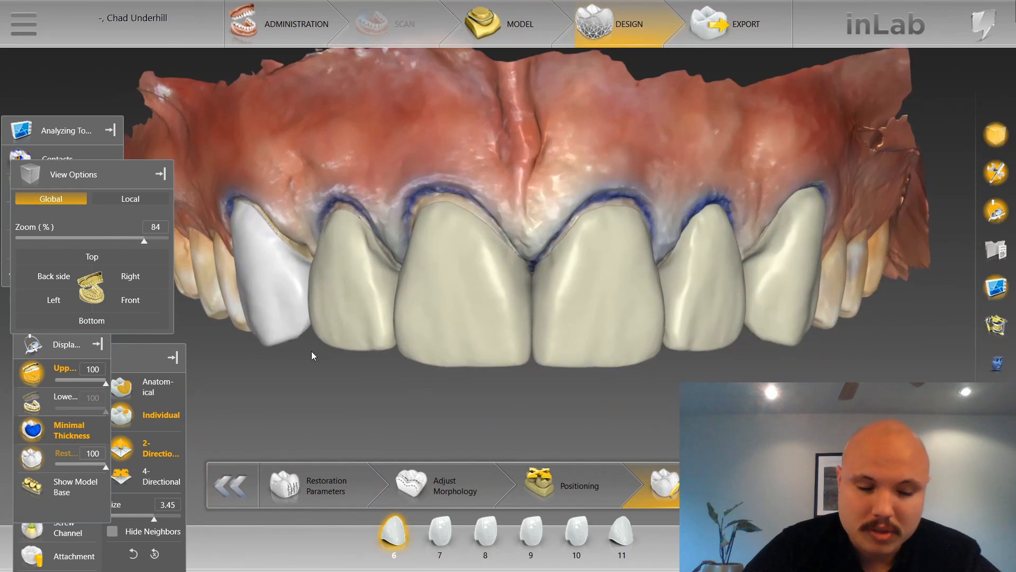
{"action": "scroll", "coordinate": [286, 350], "scroll_direction": "up", "scroll_amount": 4}
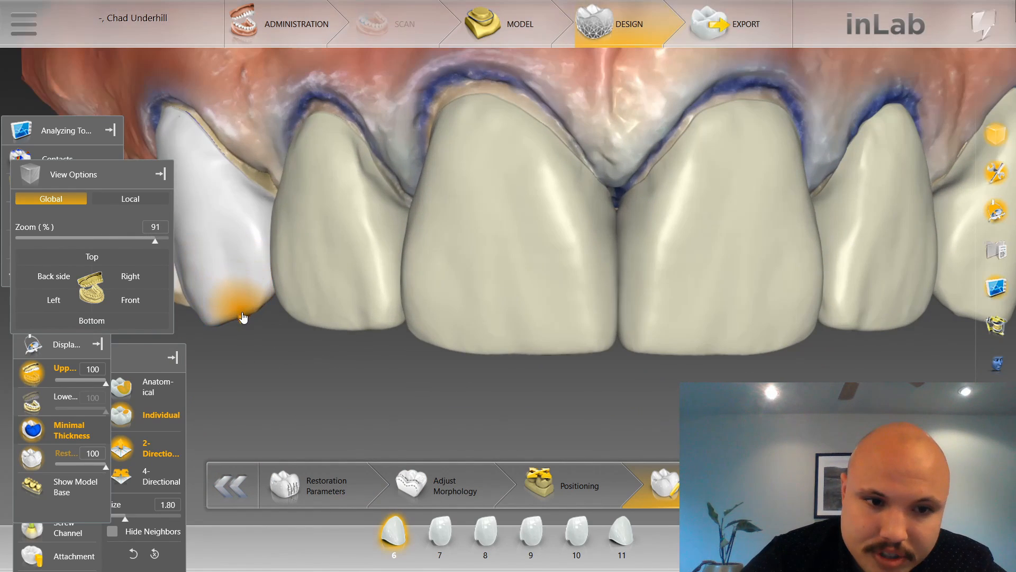
Refine the incisal edge of tooth 6 from the lingual side, using sizes 0.95, 0.75 and 0.98.
{"action": "scroll", "coordinate": [247, 351], "scroll_direction": "down", "scroll_amount": 4}
{"action": "right_click_drag", "start_coordinate": [246, 351], "coordinate": [314, 194]}
{"action": "scroll", "coordinate": [287, 150], "scroll_direction": "up", "scroll_amount": 5}
{"action": "middle_click_drag", "start_coordinate": [294, 236], "coordinate": [545, 344]}
{"action": "scroll", "coordinate": [545, 344], "scroll_direction": "up", "scroll_amount": 2}
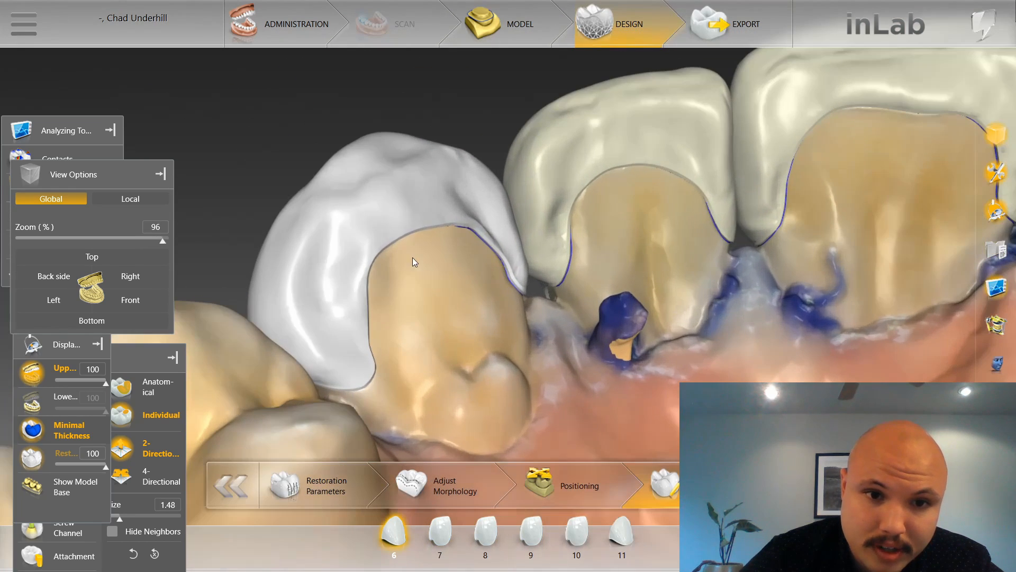
{"action": "scroll", "coordinate": [365, 205], "scroll_direction": "down", "scroll_amount": 3, "text": "ctrl"}
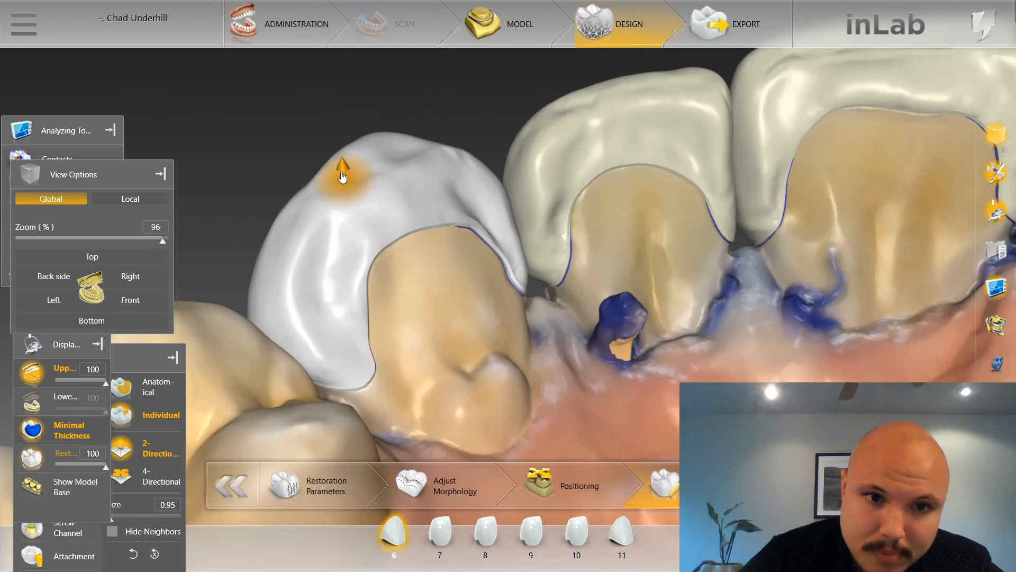
{"action": "scroll", "coordinate": [405, 156], "scroll_direction": "down", "scroll_amount": 2, "text": "ctrl"}
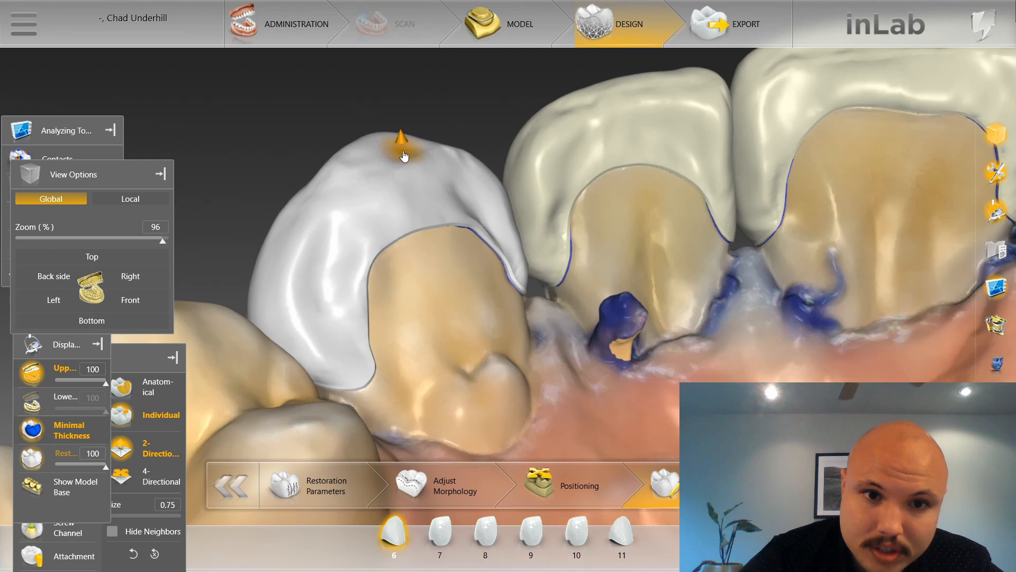
{"action": "scroll", "coordinate": [403, 154], "scroll_direction": "up", "scroll_amount": 2, "text": "ctrl"}
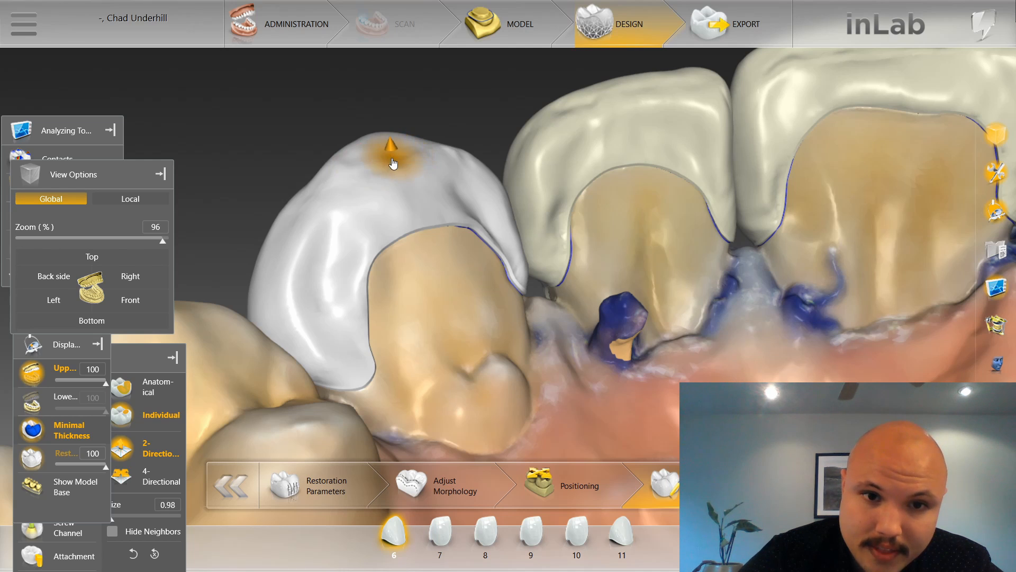
Smooth the incisal tip of tooth 6 in front view at sizes 0.98 to 1.58, and shape its distal cervical contour at 2.65.
{"action": "left_click", "coordinate": [130, 299]}
{"action": "scroll", "coordinate": [464, 427], "scroll_direction": "up", "scroll_amount": 6}
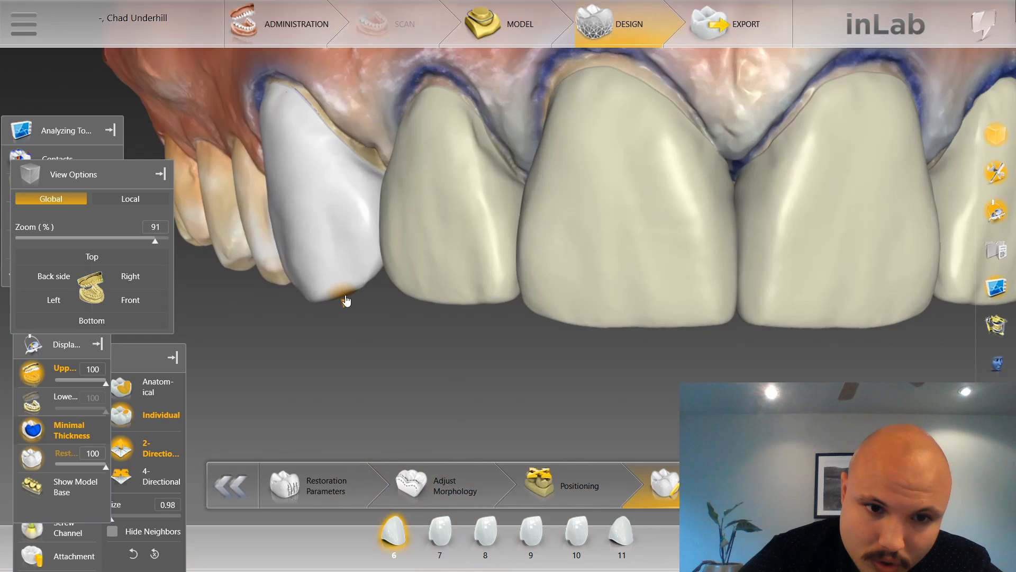
{"action": "scroll", "coordinate": [346, 300], "scroll_direction": "up", "scroll_amount": 2, "text": "ctrl"}
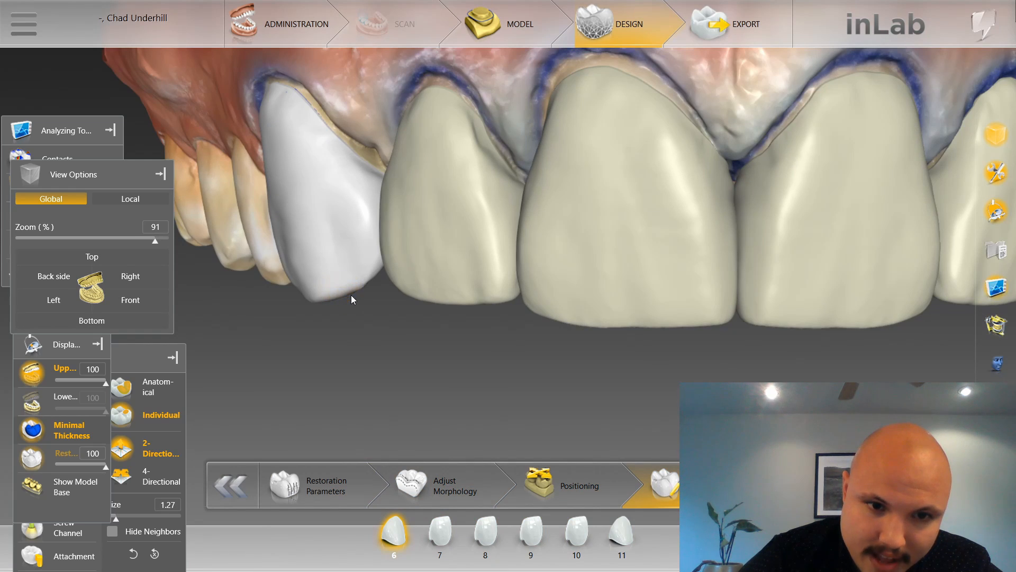
{"action": "scroll", "coordinate": [350, 299], "scroll_direction": "up", "scroll_amount": 2, "text": "ctrl"}
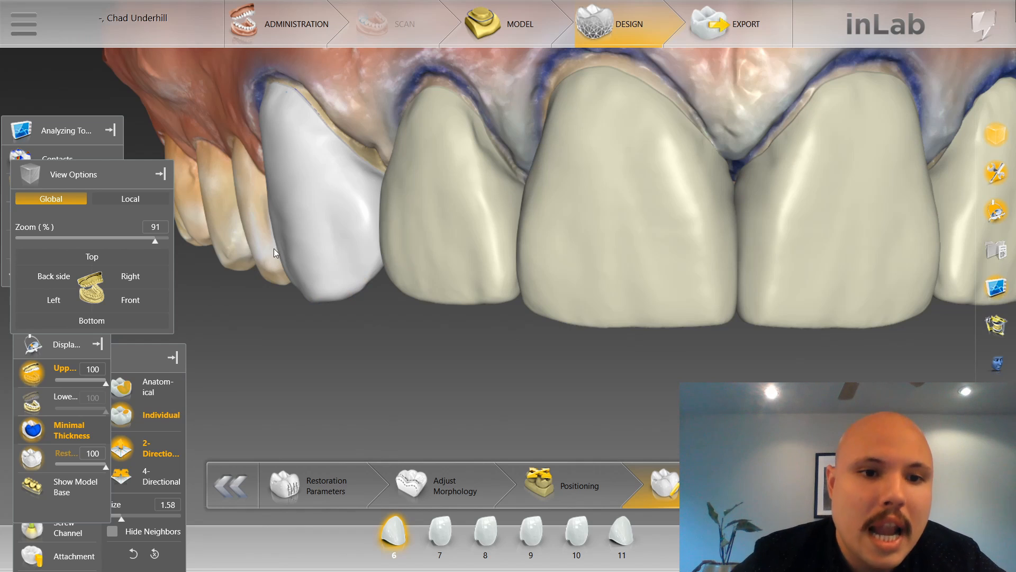
{"action": "scroll", "coordinate": [287, 220], "scroll_direction": "up", "scroll_amount": 3}
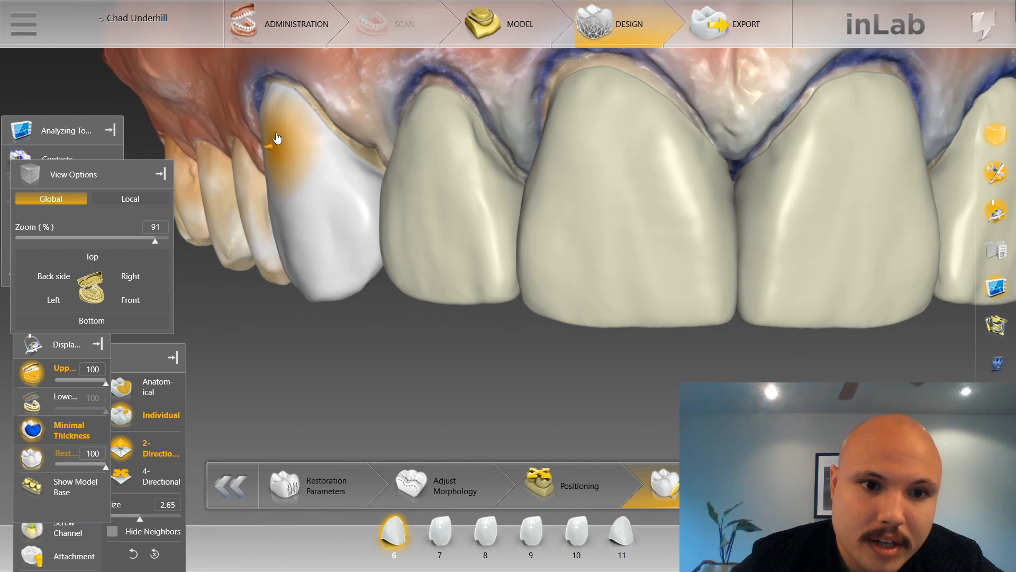
{"action": "scroll", "coordinate": [278, 139], "scroll_direction": "up", "scroll_amount": 1}
Select restoration 11 and shape its incisal tip at sizes 2.00 and 2.08.
{"action": "scroll", "coordinate": [395, 329], "scroll_direction": "down", "scroll_amount": 3}
{"action": "left_click_drag", "start_coordinate": [395, 330], "coordinate": [332, 354]}
{"action": "scroll", "coordinate": [332, 355], "scroll_direction": "up", "scroll_amount": 2}
{"action": "left_click_drag", "start_coordinate": [836, 347], "coordinate": [755, 356]}
{"action": "left_click", "coordinate": [746, 309]}
{"action": "scroll", "coordinate": [739, 326], "scroll_direction": "down", "scroll_amount": 5}
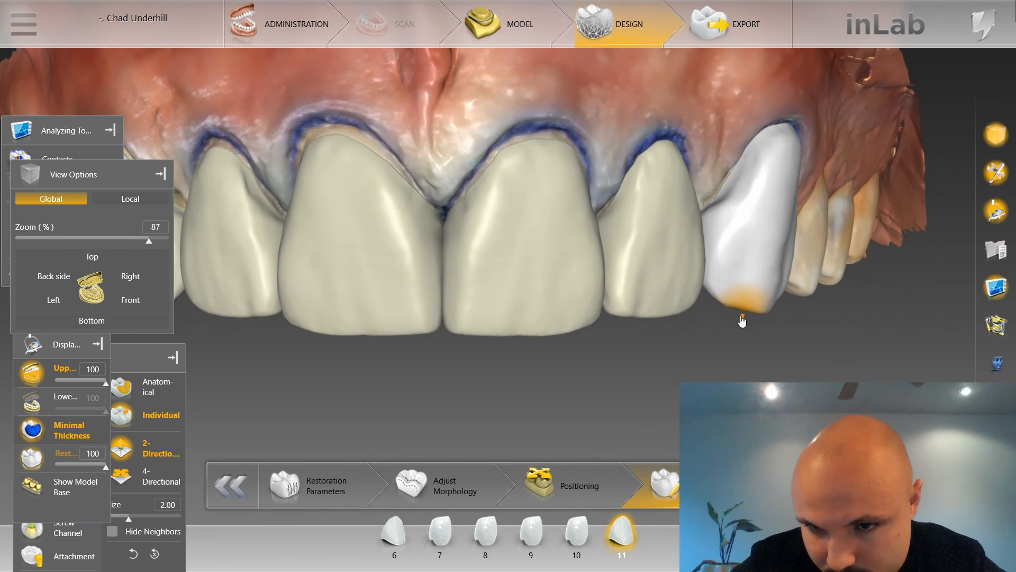
{"action": "left_click_drag", "start_coordinate": [741, 318], "coordinate": [742, 321]}
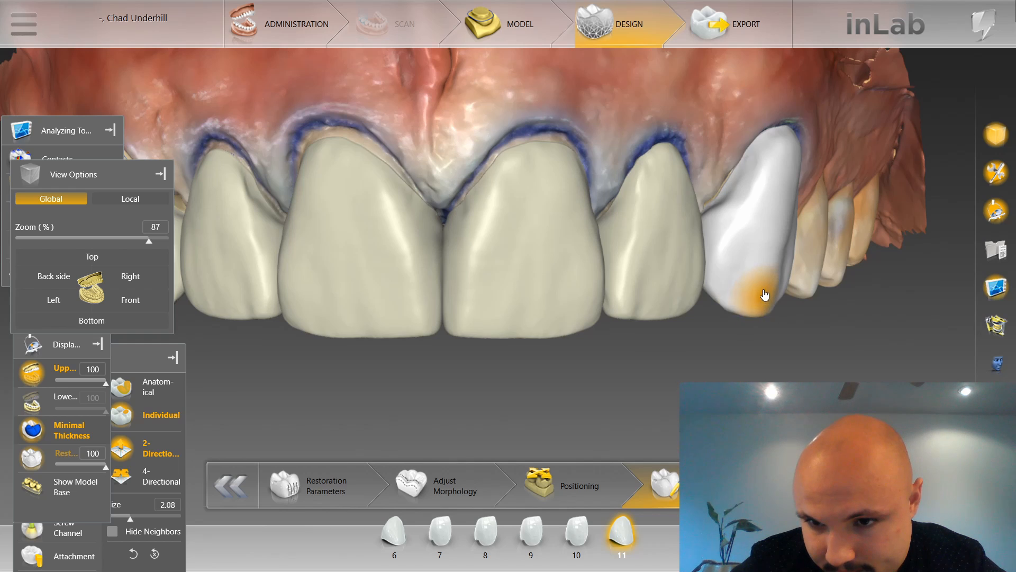
Contour the distal side of tooth 11 from the incisal corner upward, using sizes 1.63, 2.28 and 2.75.
{"action": "scroll", "coordinate": [770, 318], "scroll_direction": "down", "scroll_amount": 3}
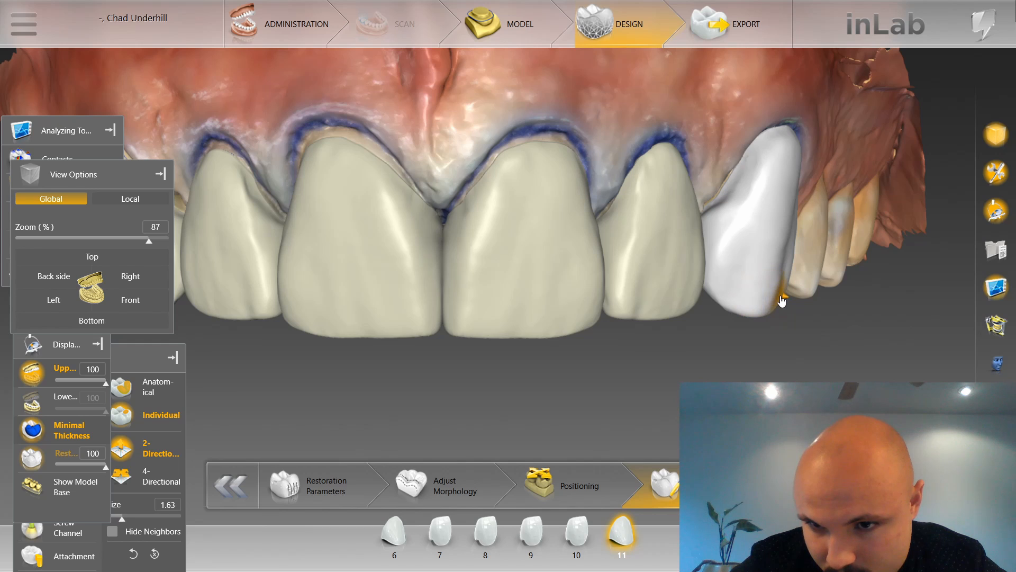
{"action": "scroll", "coordinate": [783, 264], "scroll_direction": "up", "scroll_amount": 5}
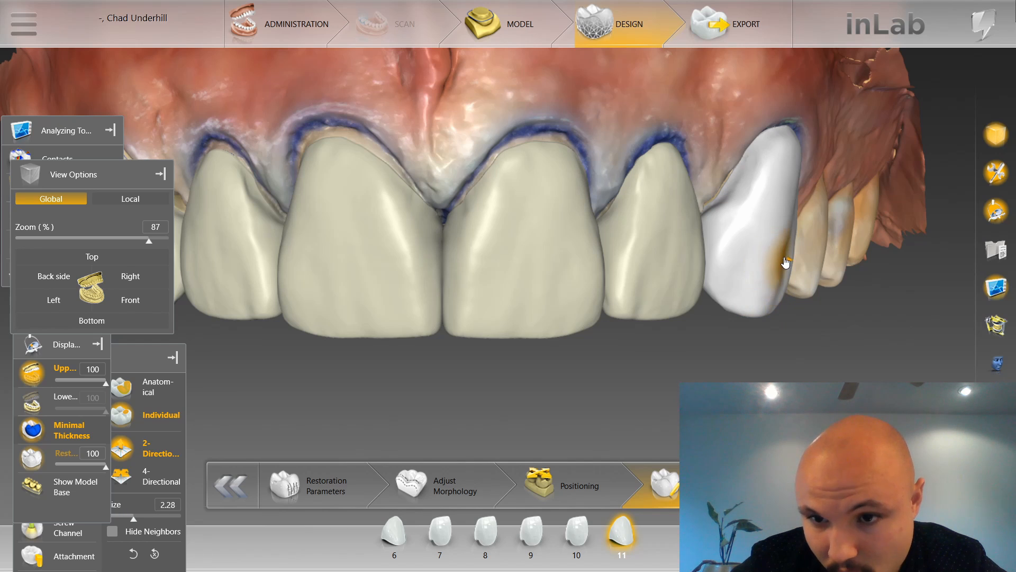
{"action": "scroll", "coordinate": [790, 221], "scroll_direction": "up", "scroll_amount": 3}
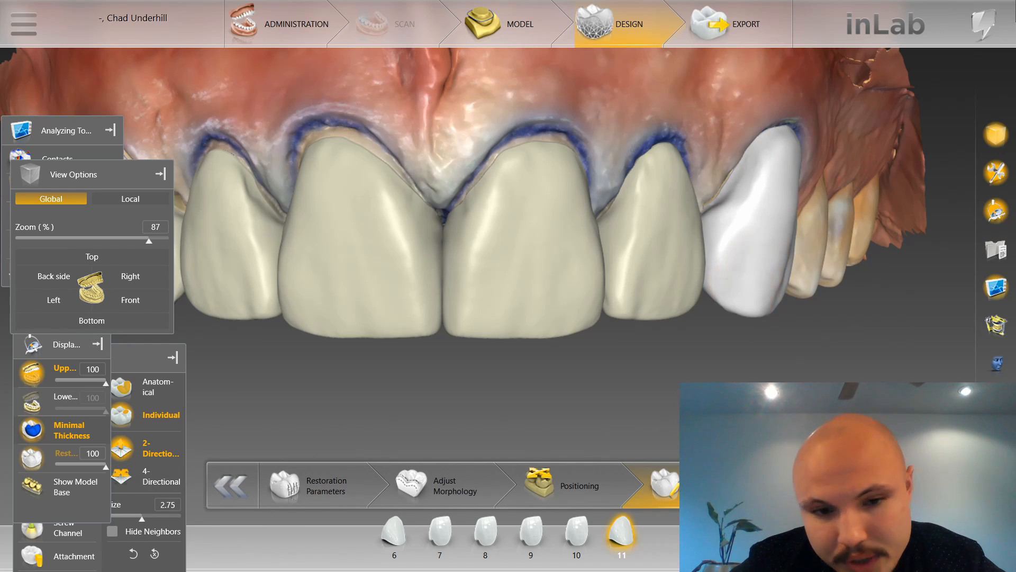
Reposition the Tools panel so all shaping options are accessible, and switch individual shaping to 4-Directional for tooth 10.
{"action": "left_click_drag", "start_coordinate": [136, 352], "coordinate": [112, 226]}
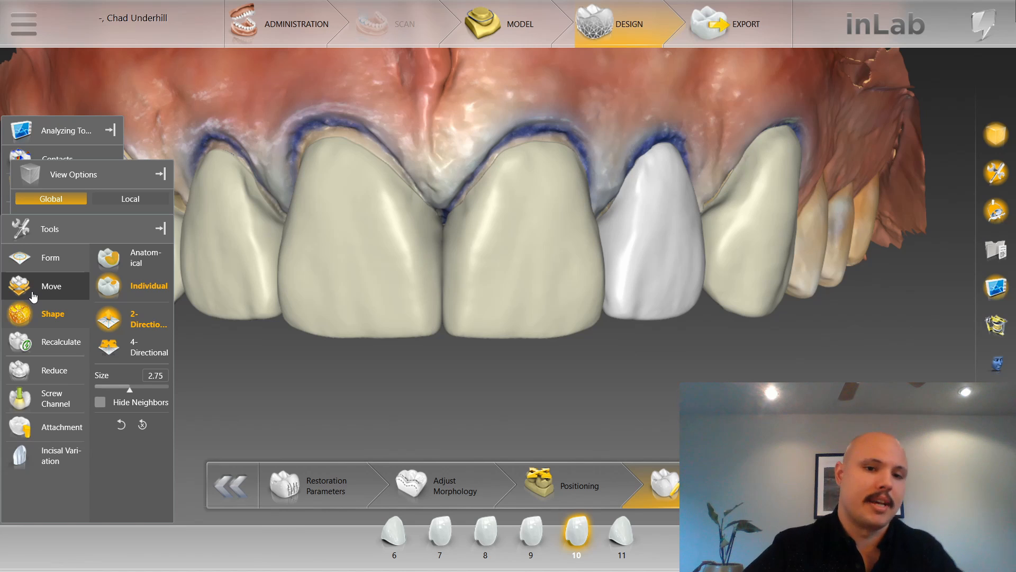
{"action": "scroll", "coordinate": [390, 445], "scroll_direction": "down", "scroll_amount": 1}
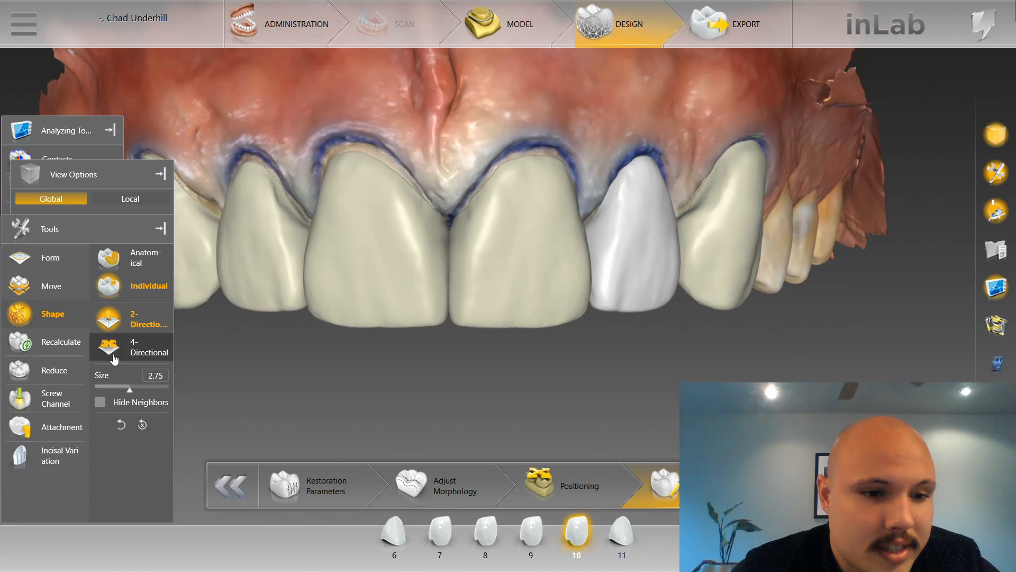
{"action": "left_click", "coordinate": [112, 349]}
Shape the mesial incisal corner of tooth 10 with 4-Directional shaping, adjusting the size to 2.00.
{"action": "scroll", "coordinate": [619, 434], "scroll_direction": "up", "scroll_amount": 1}
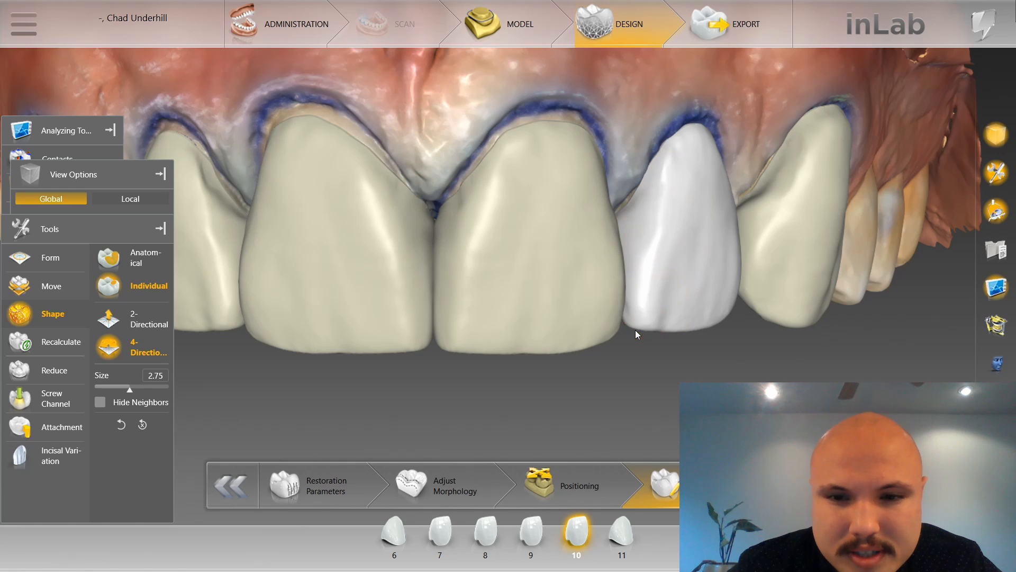
{"action": "scroll", "coordinate": [639, 343], "scroll_direction": "down", "scroll_amount": 3}
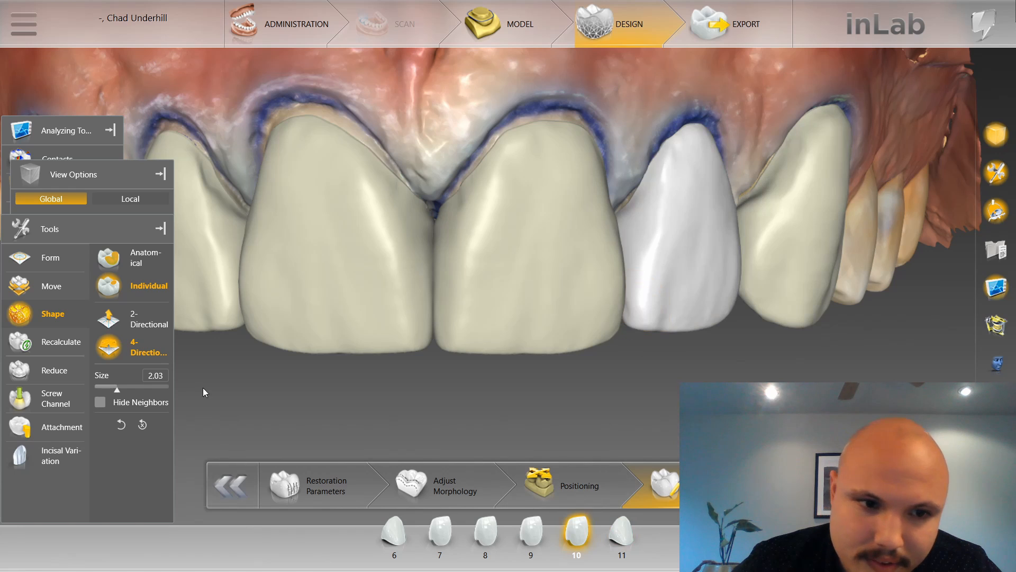
{"action": "scroll", "coordinate": [648, 329], "scroll_direction": "up", "scroll_amount": 2}
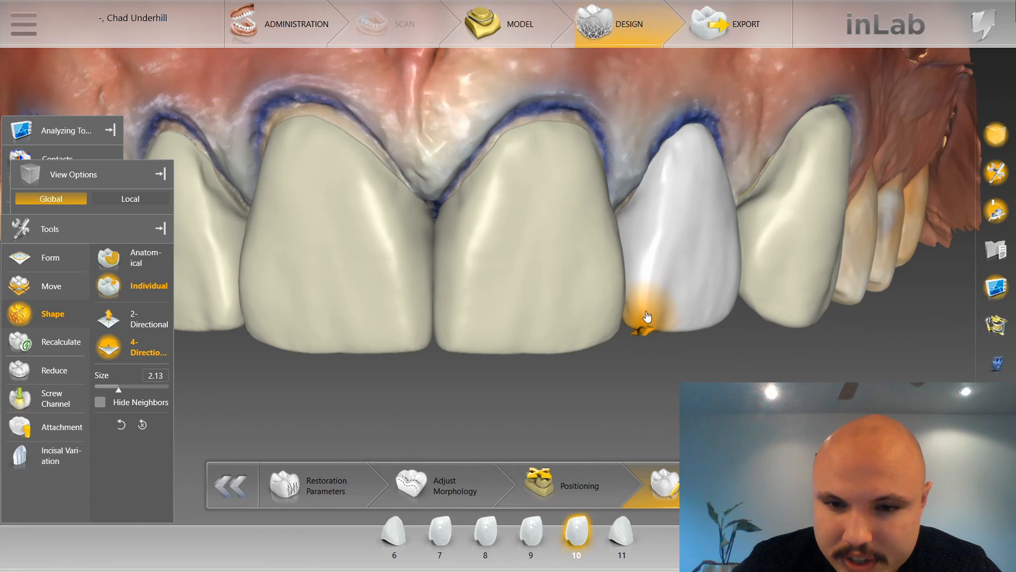
{"action": "scroll", "coordinate": [649, 330], "scroll_direction": "down", "scroll_amount": 2}
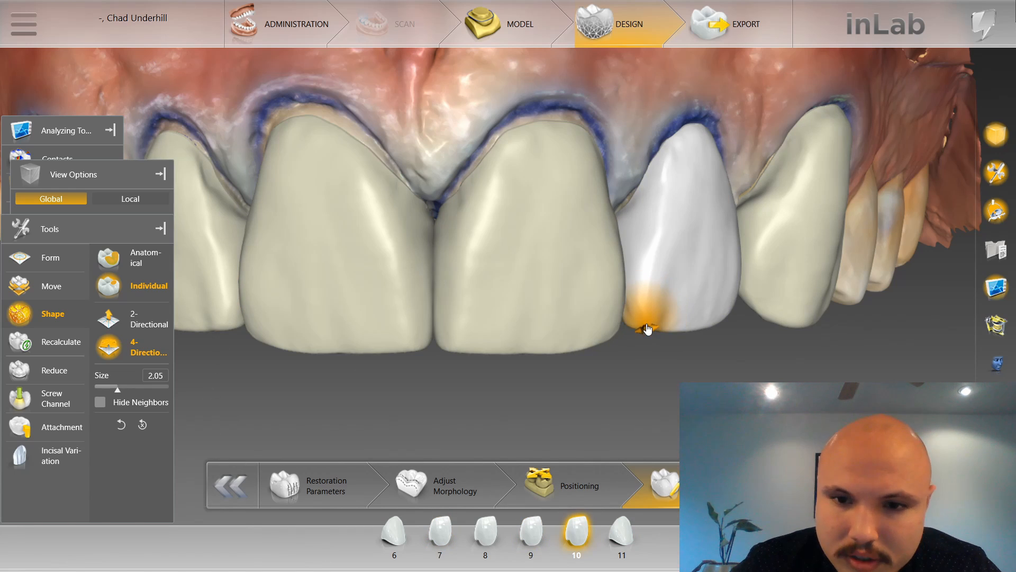
{"action": "scroll", "coordinate": [649, 329], "scroll_direction": "up", "scroll_amount": 1}
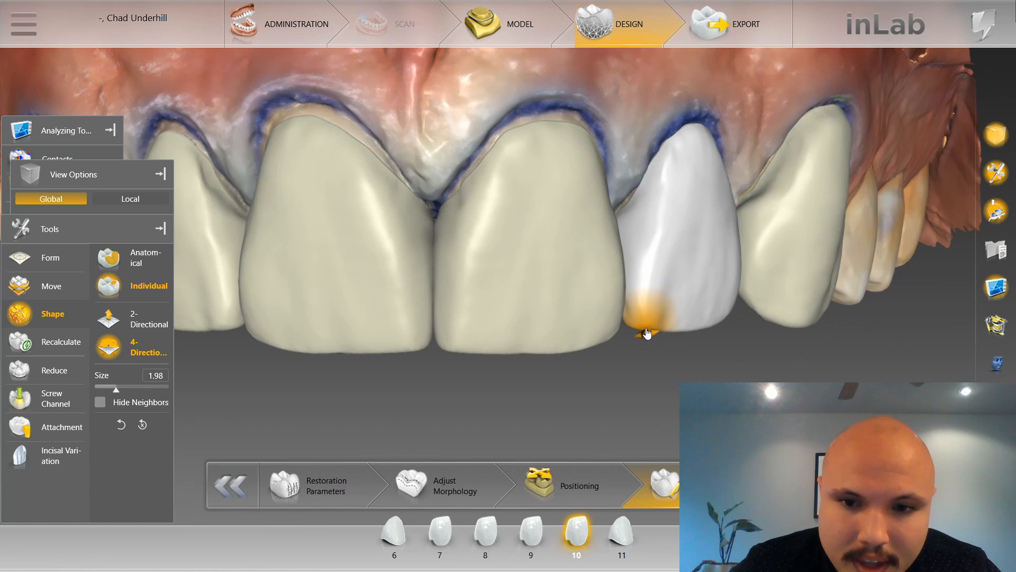
{"action": "scroll", "coordinate": [644, 333], "scroll_direction": "down", "scroll_amount": 1}
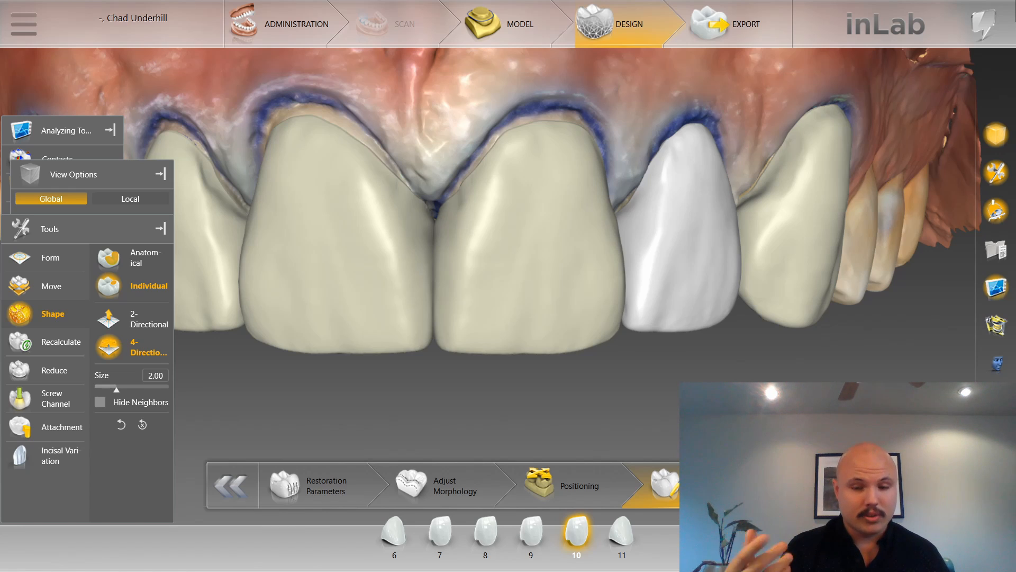
{"action": "scroll", "coordinate": [669, 351], "scroll_direction": "up", "scroll_amount": 2}
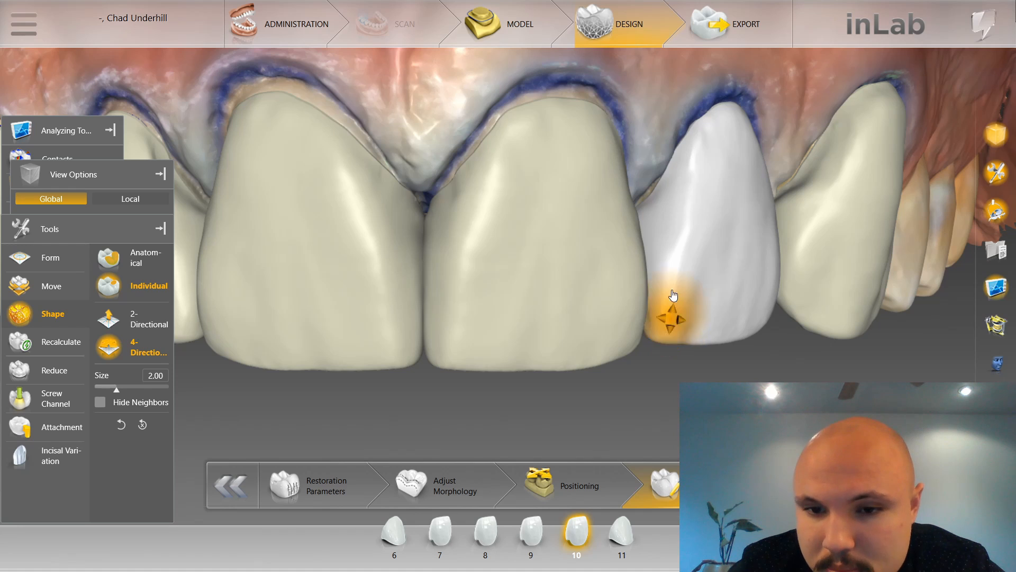
{"action": "scroll", "coordinate": [216, 368], "scroll_direction": "down", "scroll_amount": 3}
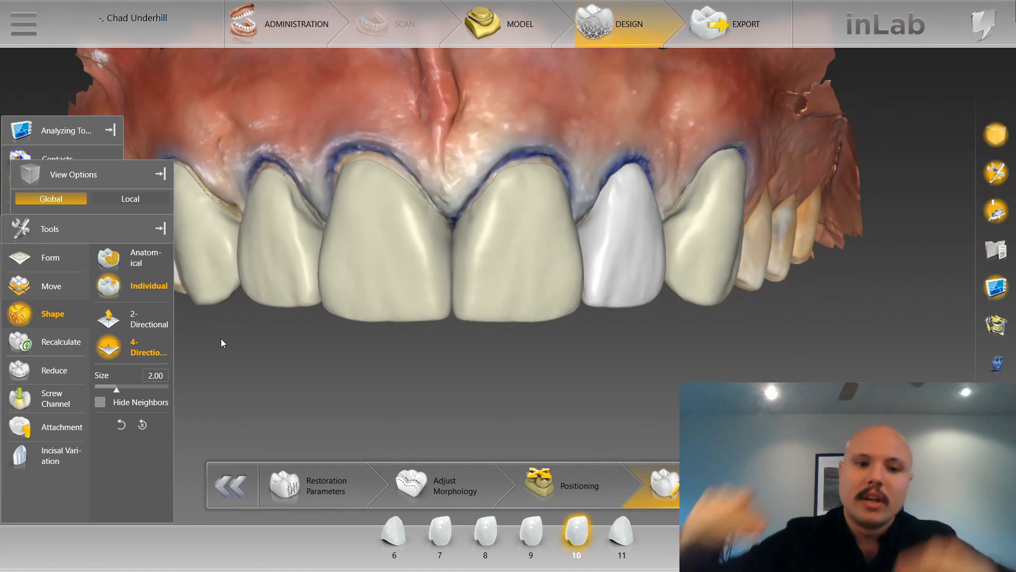
Compare the incisal edges and contours of the canine and lateral restorations on both sides of the arch.
{"action": "left_click", "coordinate": [297, 290]}
{"action": "left_click", "coordinate": [682, 211]}
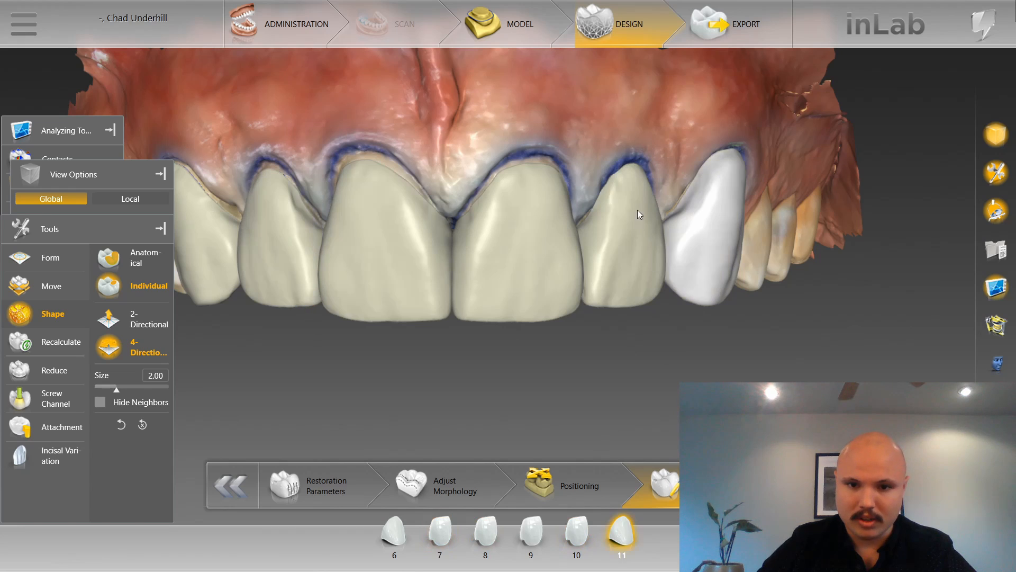
{"action": "left_click", "coordinate": [633, 208]}
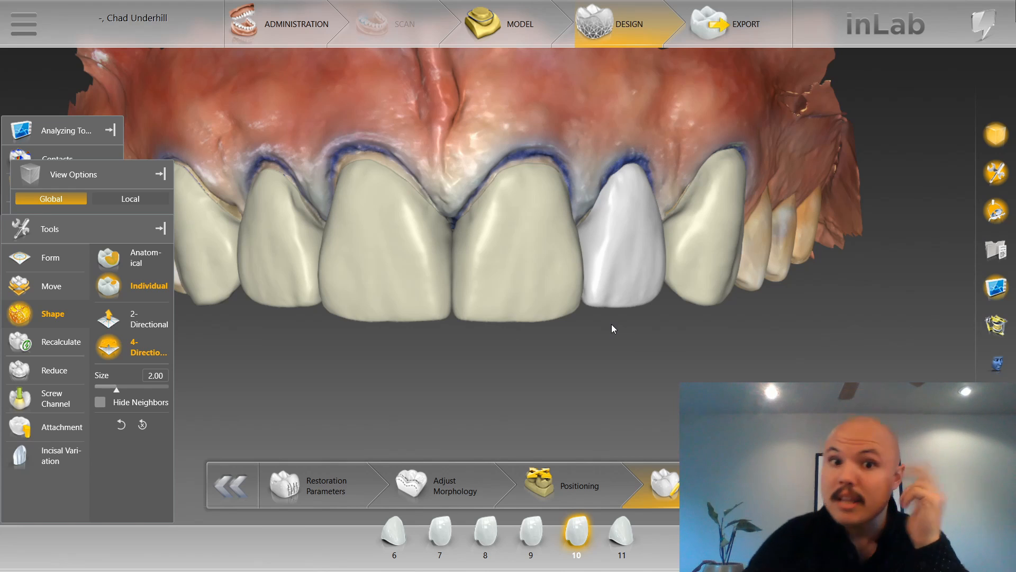
{"action": "left_click", "coordinate": [533, 298]}
{"action": "left_click", "coordinate": [658, 249]}
{"action": "left_click", "coordinate": [255, 253]}
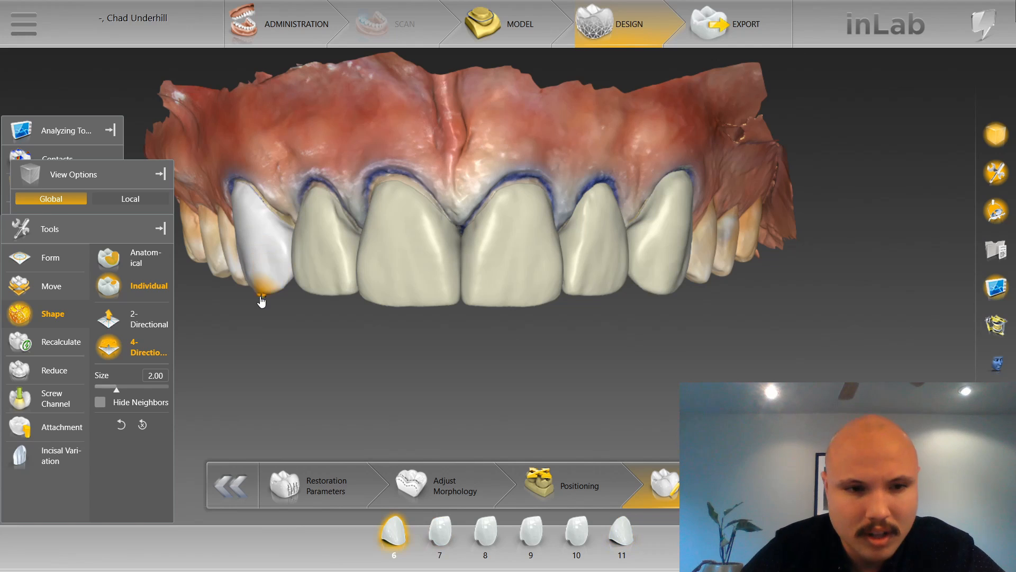
{"action": "scroll", "coordinate": [248, 312], "scroll_direction": "up", "scroll_amount": 2}
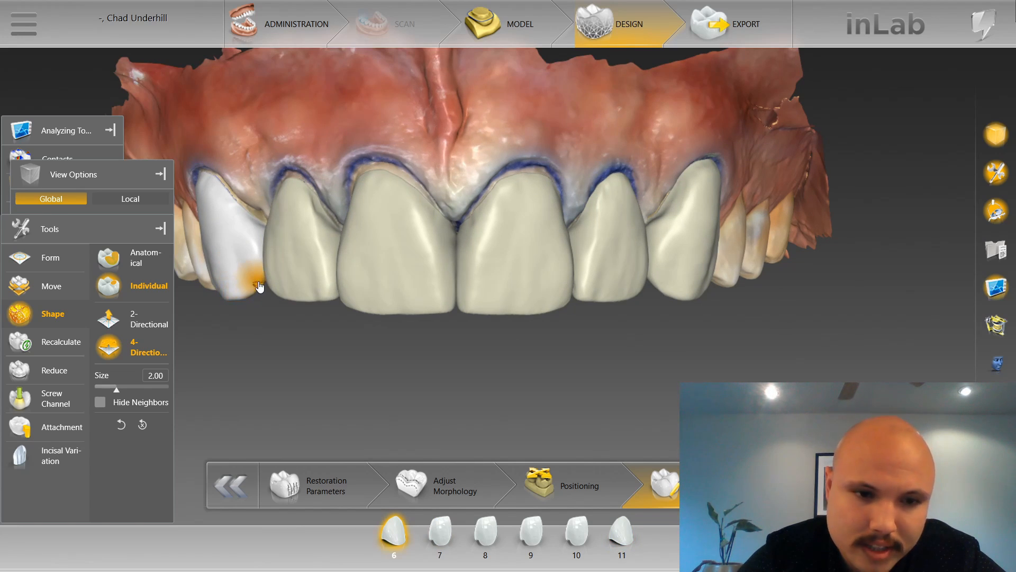
{"action": "left_click", "coordinate": [643, 285]}
{"action": "left_click", "coordinate": [658, 286]}
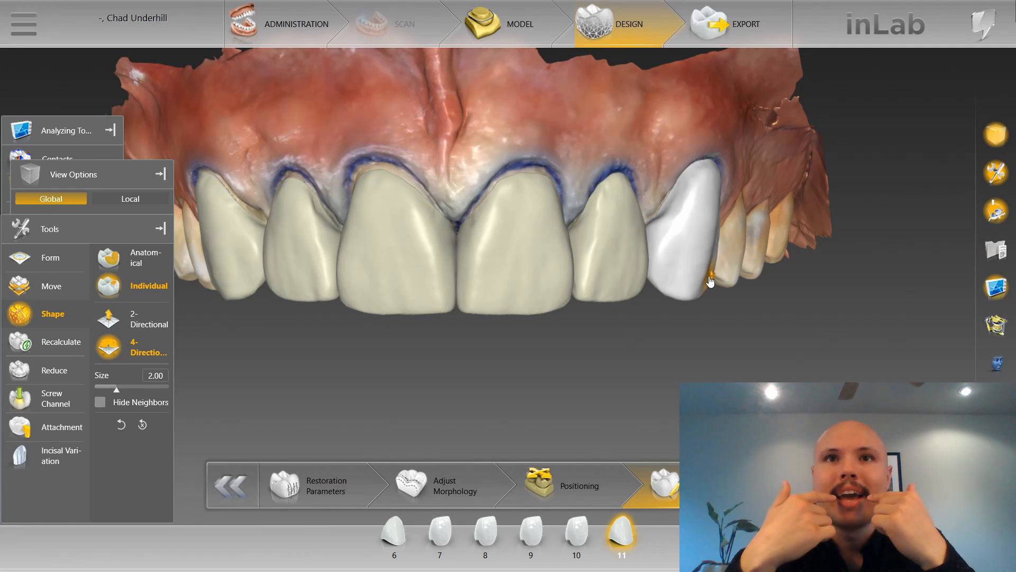
{"action": "left_click", "coordinate": [616, 265]}
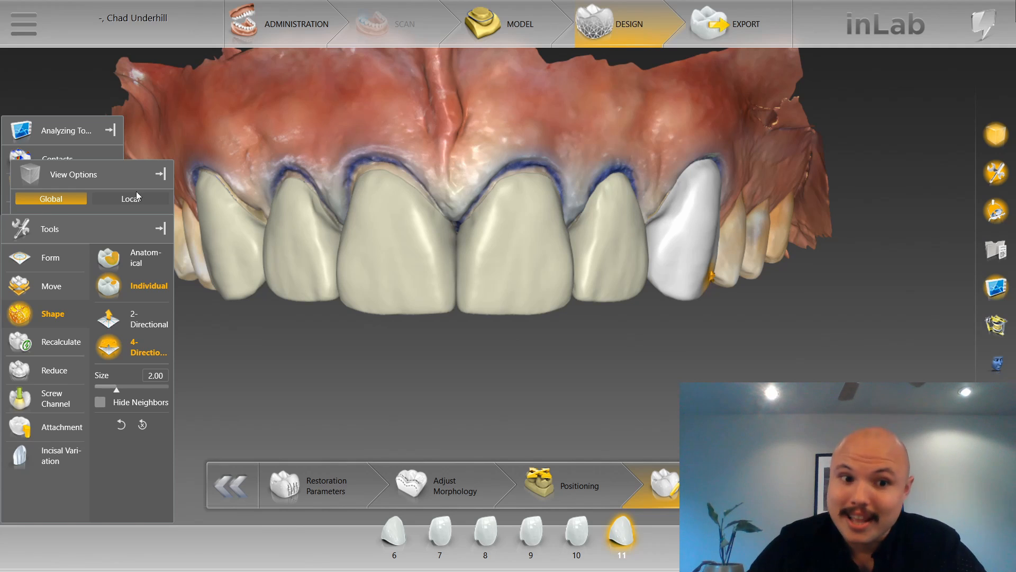
{"action": "left_click", "coordinate": [225, 248]}
{"action": "left_click", "coordinate": [698, 222]}
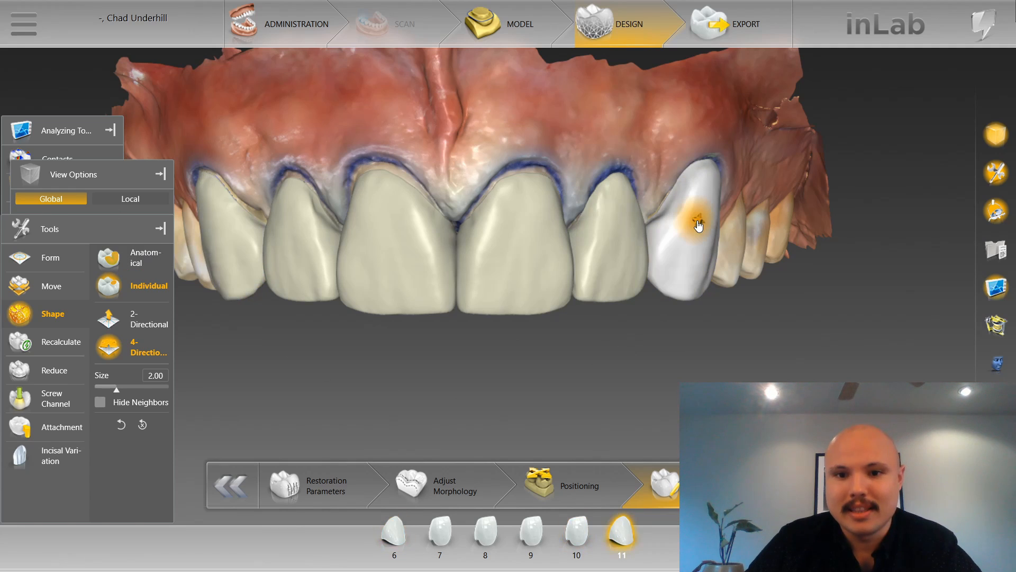
Shape the mesial incisal edge of tooth 11 with 4-Directional shaping, using sizes 2.90 and 2.30.
{"action": "scroll", "coordinate": [698, 225], "scroll_direction": "up", "scroll_amount": 3}
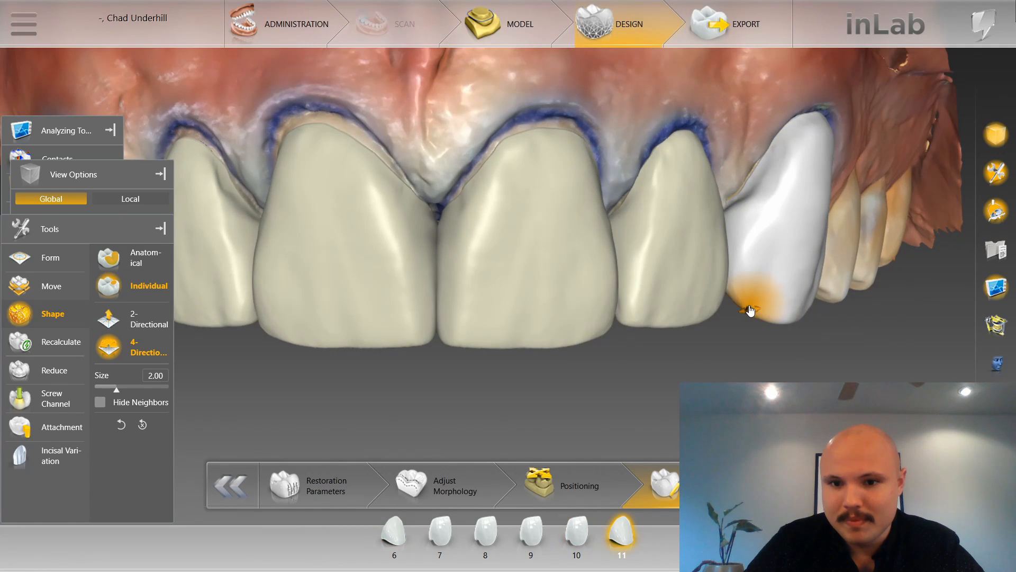
{"action": "scroll", "coordinate": [752, 310], "scroll_direction": "up", "scroll_amount": 2}
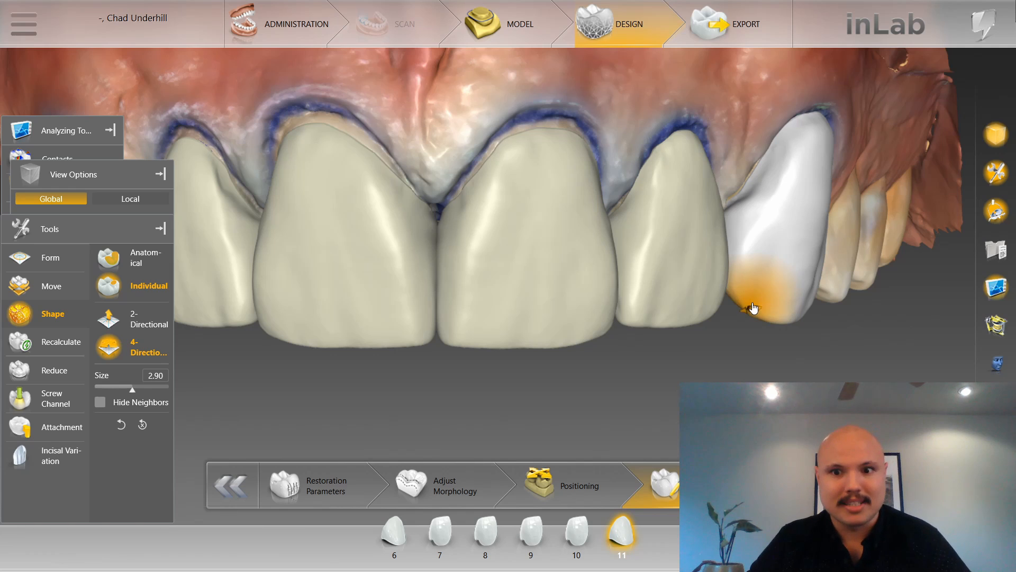
{"action": "scroll", "coordinate": [752, 313], "scroll_direction": "down", "scroll_amount": 6}
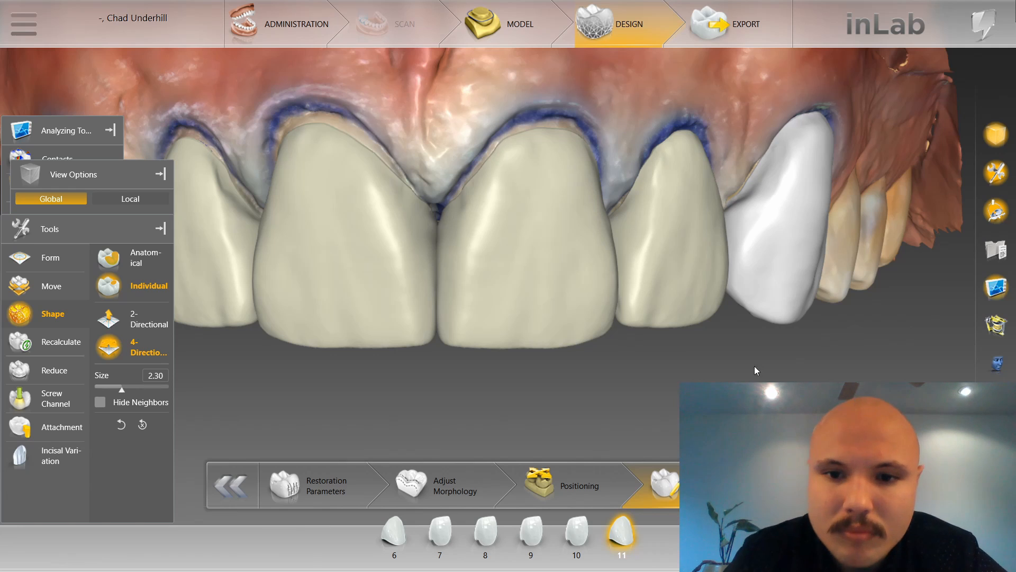
{"action": "scroll", "coordinate": [695, 378], "scroll_direction": "down", "scroll_amount": 3}
{"action": "scroll", "coordinate": [587, 381], "scroll_direction": "up", "scroll_amount": 5}
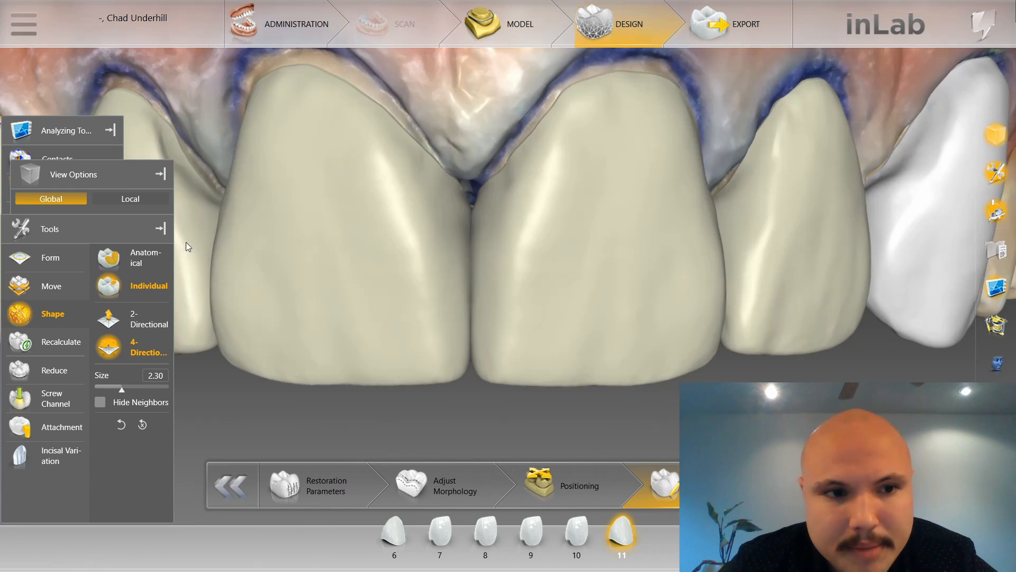
Hide the Analyzing Tools, View Options and Tools panels to clear the view of the arch, and select restoration 6.
{"action": "left_click", "coordinate": [186, 242]}
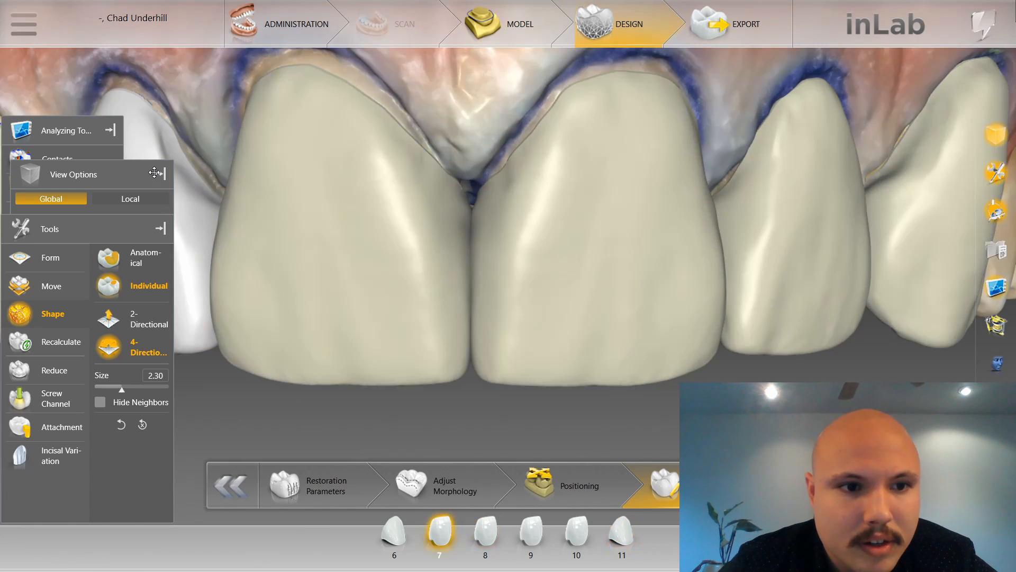
{"action": "left_click", "coordinate": [159, 229]}
{"action": "scroll", "coordinate": [213, 253], "scroll_direction": "down", "scroll_amount": 4}
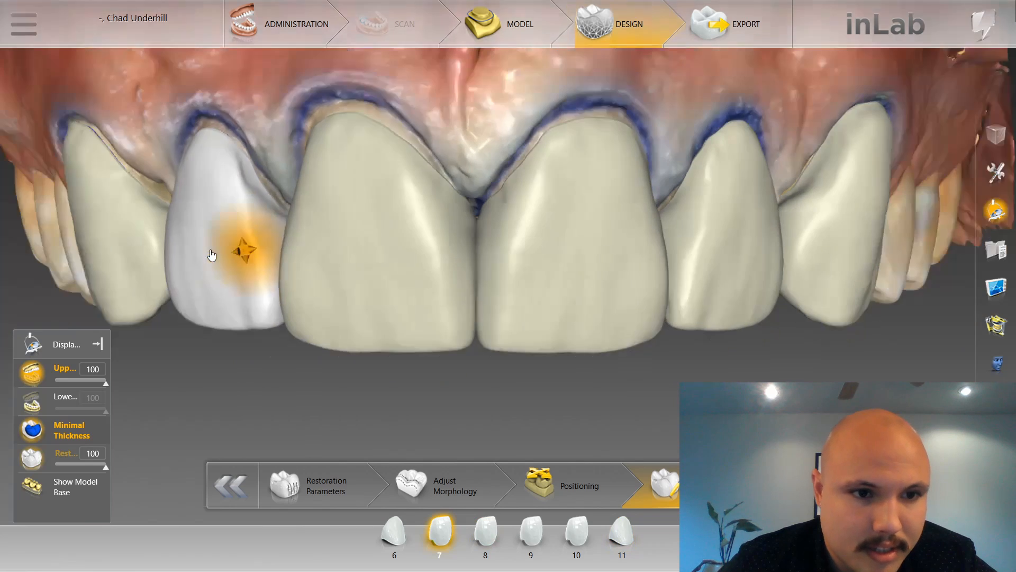
{"action": "left_click", "coordinate": [213, 262]}
{"action": "right_click", "coordinate": [229, 358]}
{"action": "left_click", "coordinate": [399, 384]}
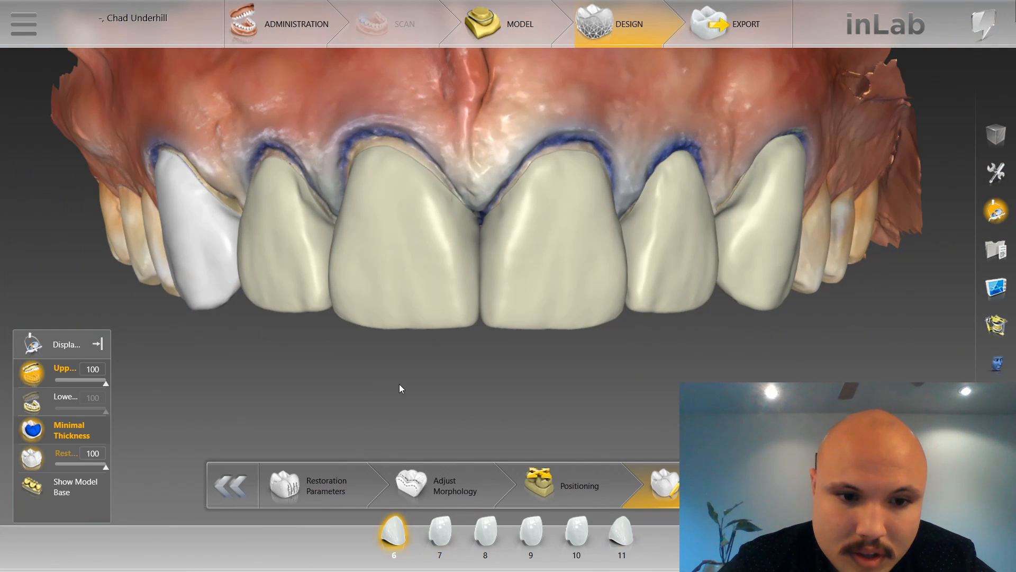
{"action": "scroll", "coordinate": [386, 379], "scroll_direction": "up", "scroll_amount": 3}
Review the Form, Move and Shape options in the design tools' context menu, and close it.
{"action": "right_click", "coordinate": [360, 386]}
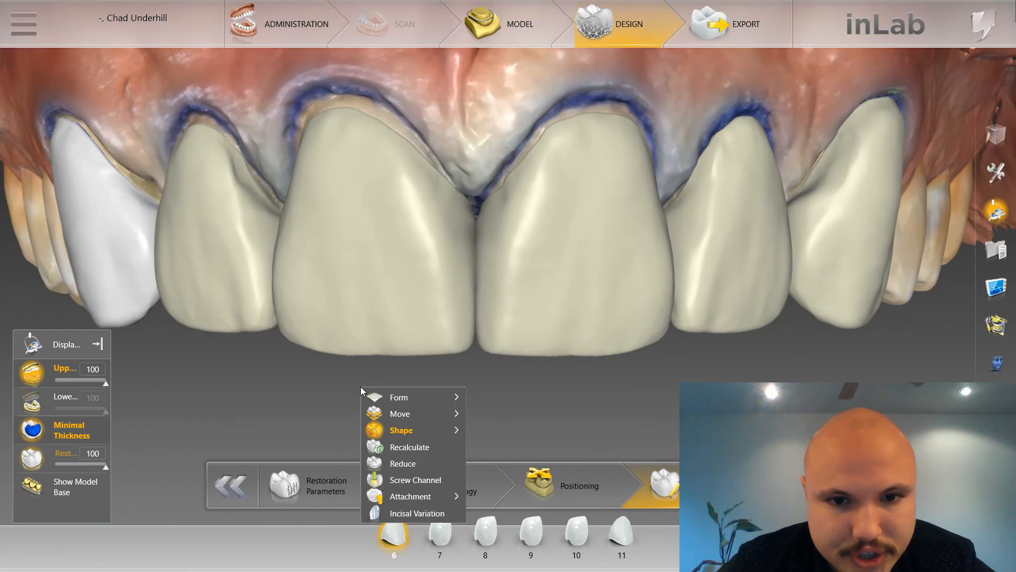
{"action": "mouse_move", "coordinate": [439, 414]}
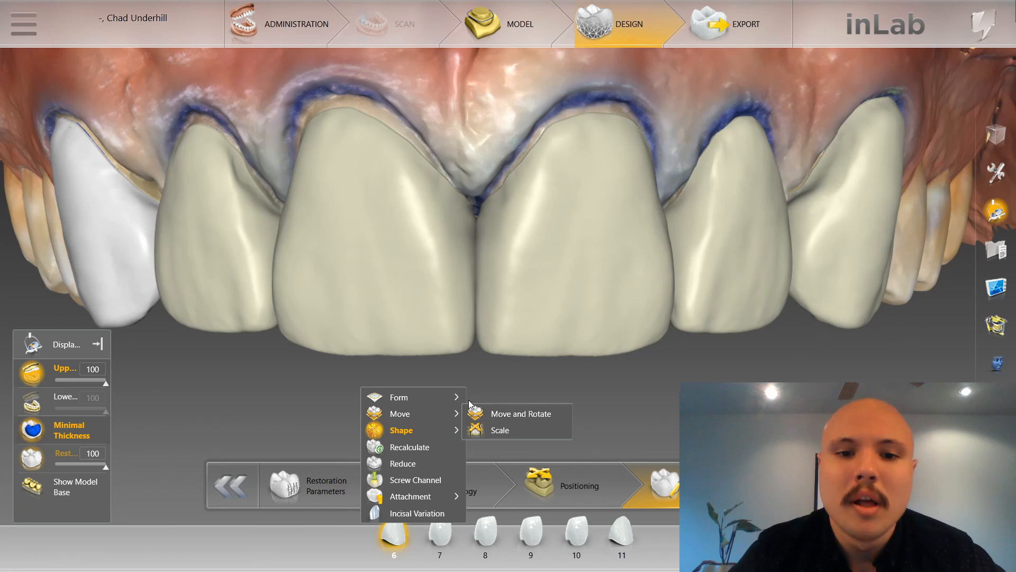
{"action": "mouse_move", "coordinate": [465, 404]}
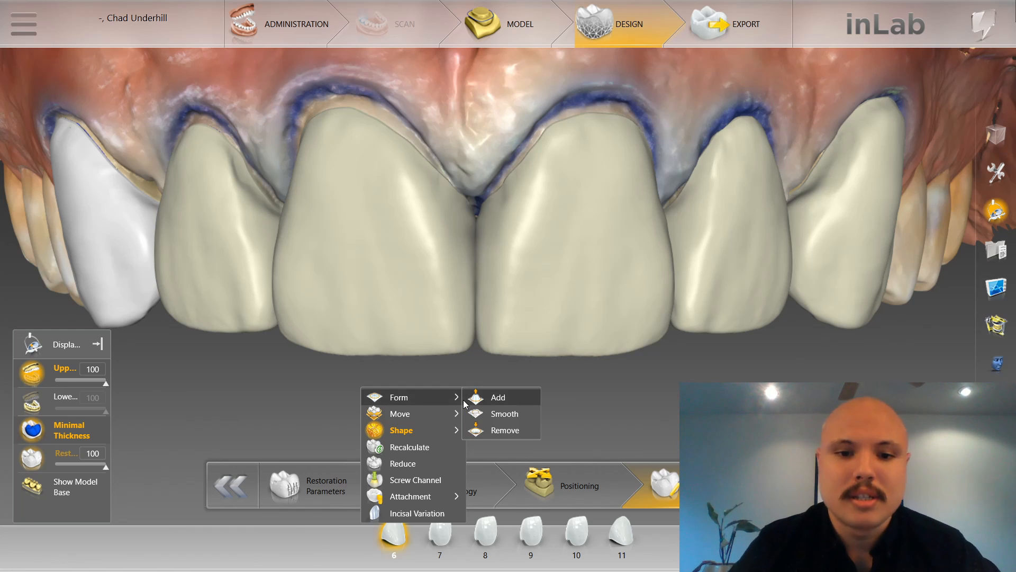
{"action": "mouse_move", "coordinate": [415, 429]}
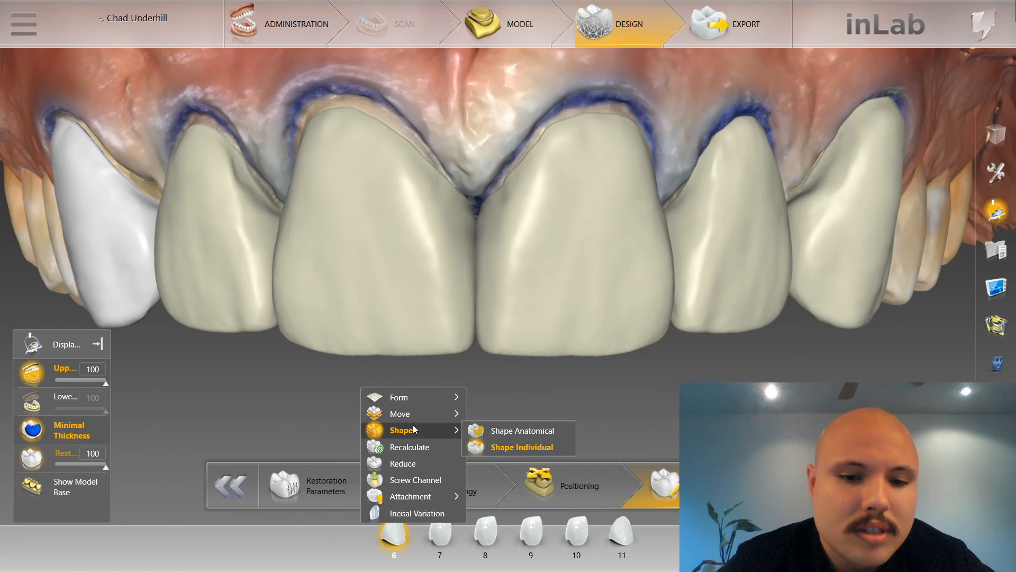
{"action": "left_click", "coordinate": [424, 345]}
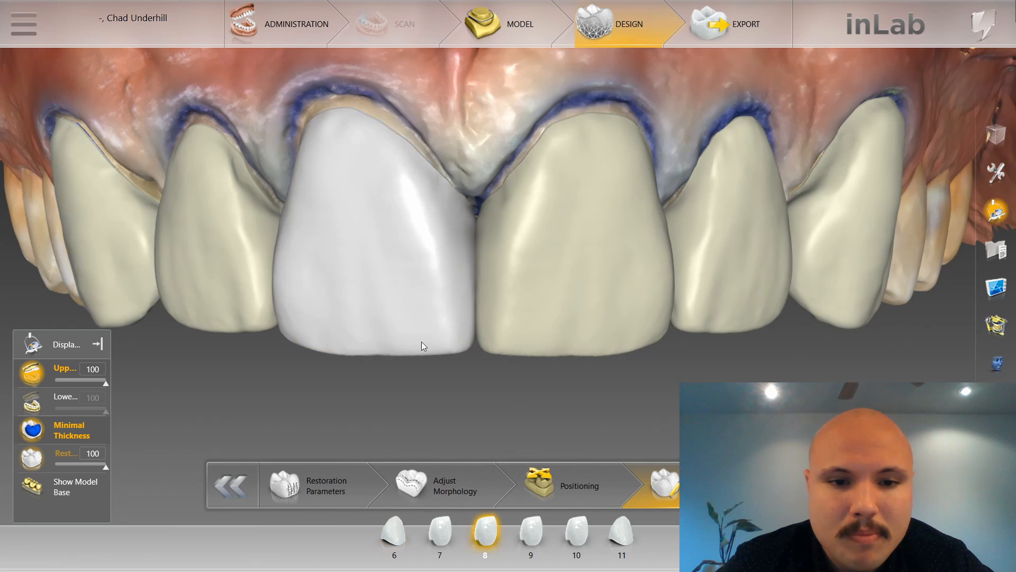
Inspect the six restorations from the front and from the side of tooth 6, checking their facial contours.
{"action": "scroll", "coordinate": [446, 336], "scroll_direction": "up", "scroll_amount": 2}
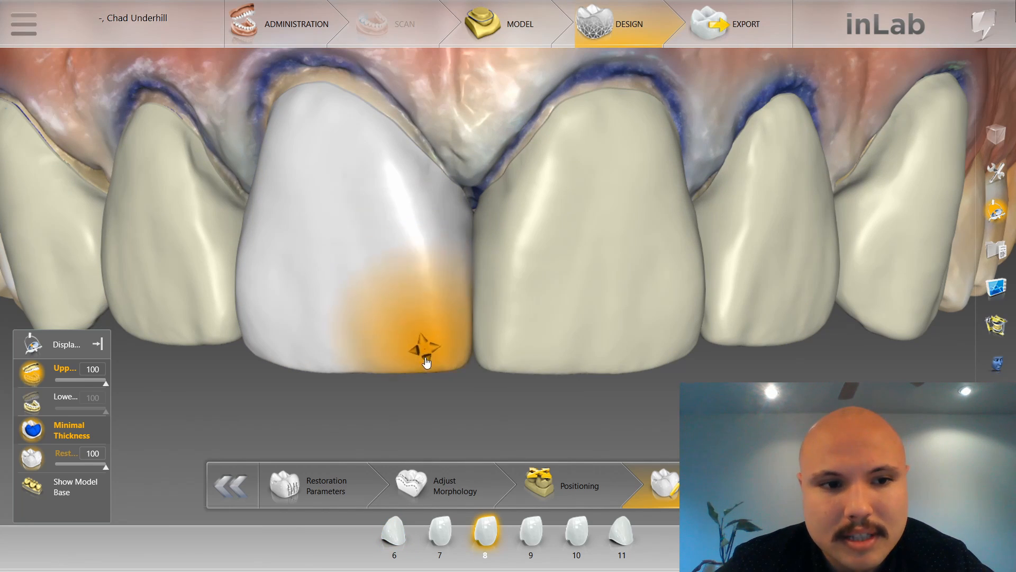
{"action": "scroll", "coordinate": [426, 360], "scroll_direction": "down", "scroll_amount": 3}
{"action": "left_click", "coordinate": [733, 284]}
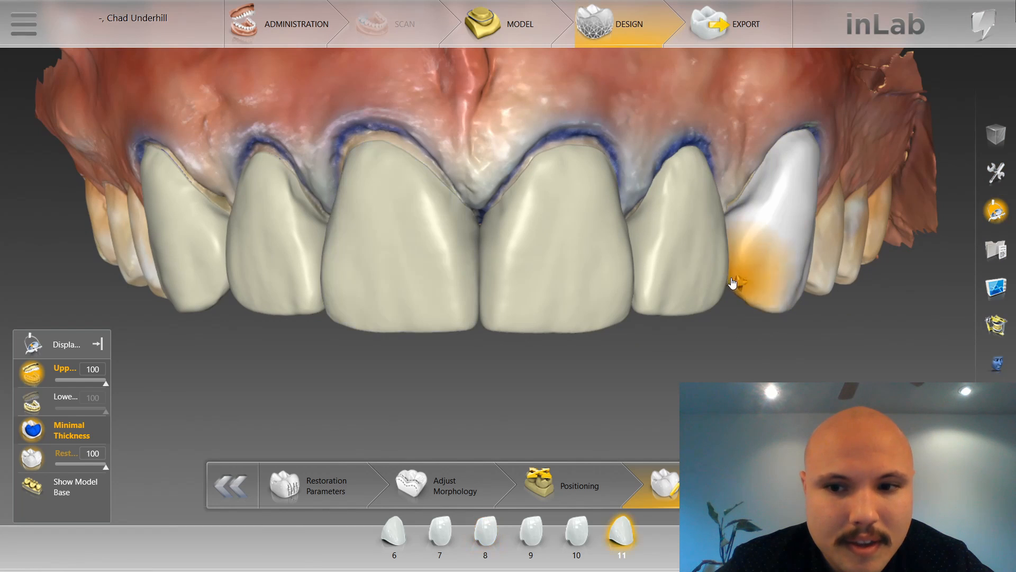
{"action": "scroll", "coordinate": [490, 252], "scroll_direction": "up", "scroll_amount": 2}
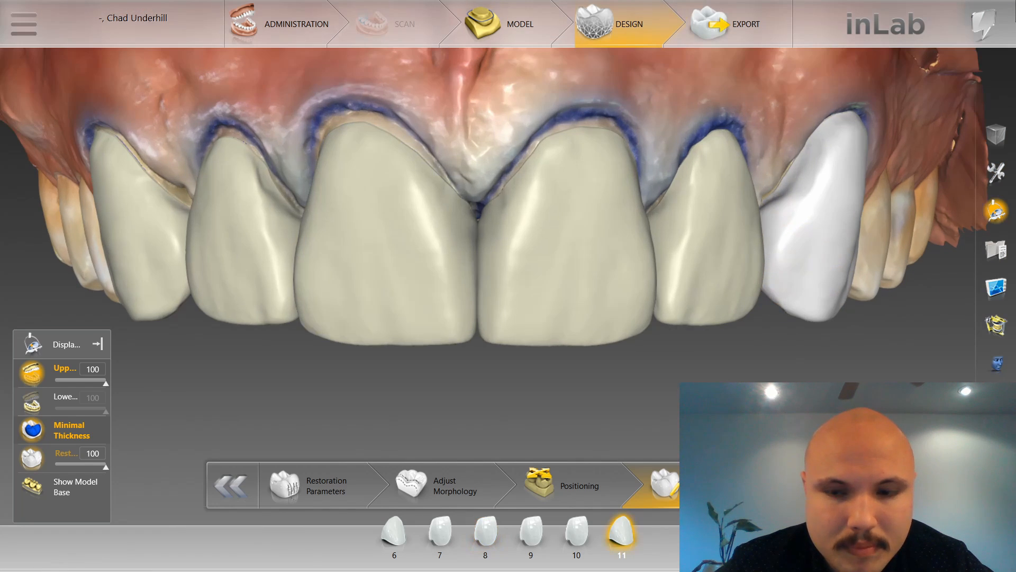
{"action": "left_click_drag", "start_coordinate": [598, 405], "coordinate": [532, 368]}
{"action": "left_click_drag", "start_coordinate": [634, 345], "coordinate": [642, 125]}
{"action": "left_click", "coordinate": [646, 164]}
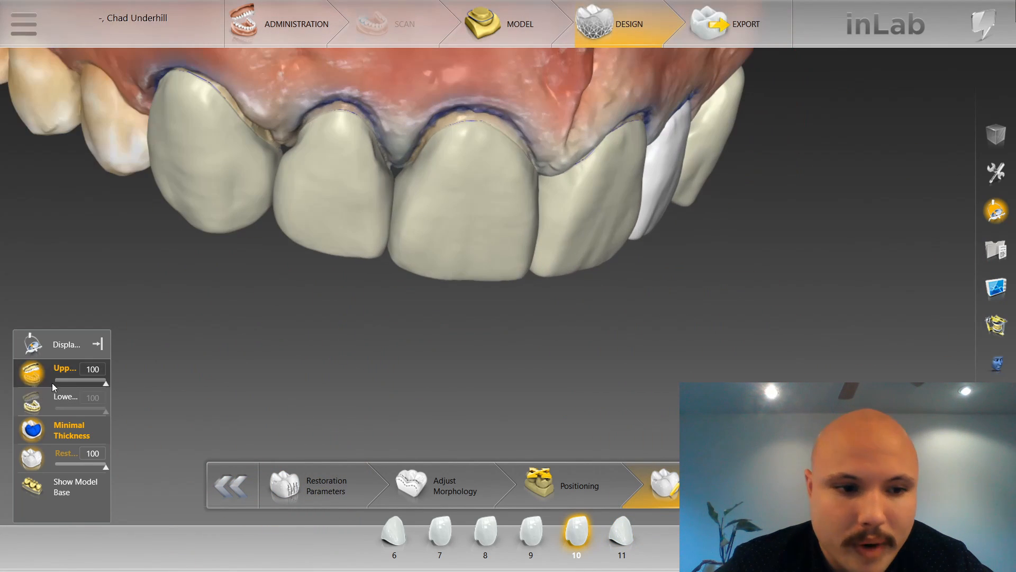
Switch to the Form Smooth tool and select restoration 6 for surface refinement.
{"action": "right_click", "coordinate": [182, 317]}
{"action": "mouse_move", "coordinate": [239, 351]}
{"action": "left_click", "coordinate": [329, 342]}
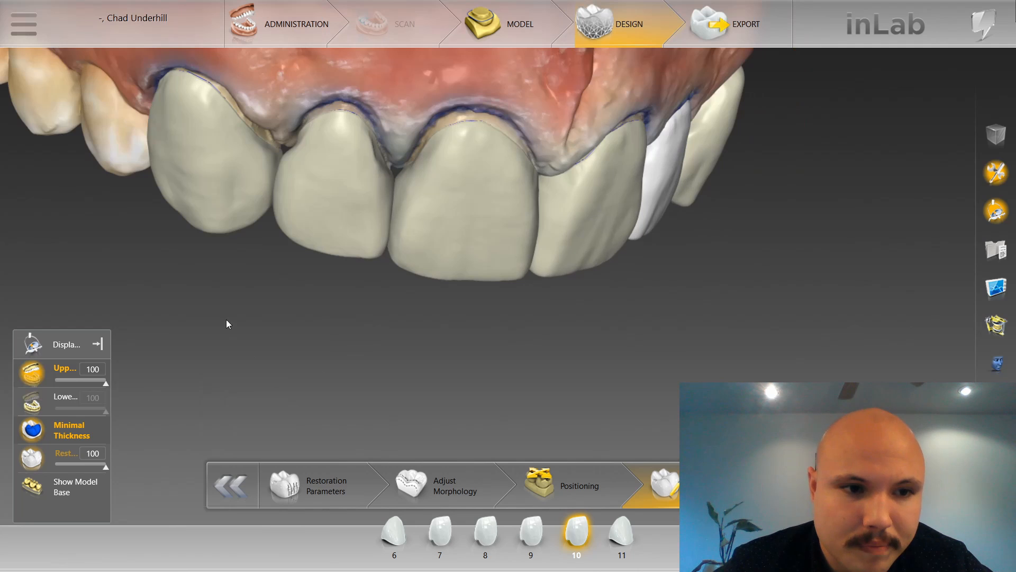
{"action": "left_click", "coordinate": [210, 98]}
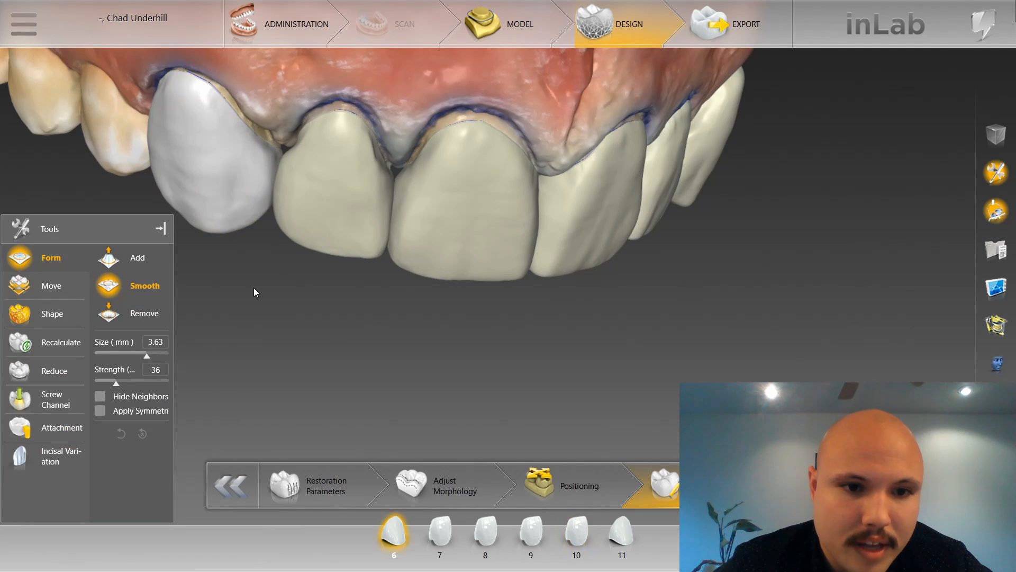
{"action": "left_click", "coordinate": [308, 201]}
{"action": "left_click", "coordinate": [409, 271]}
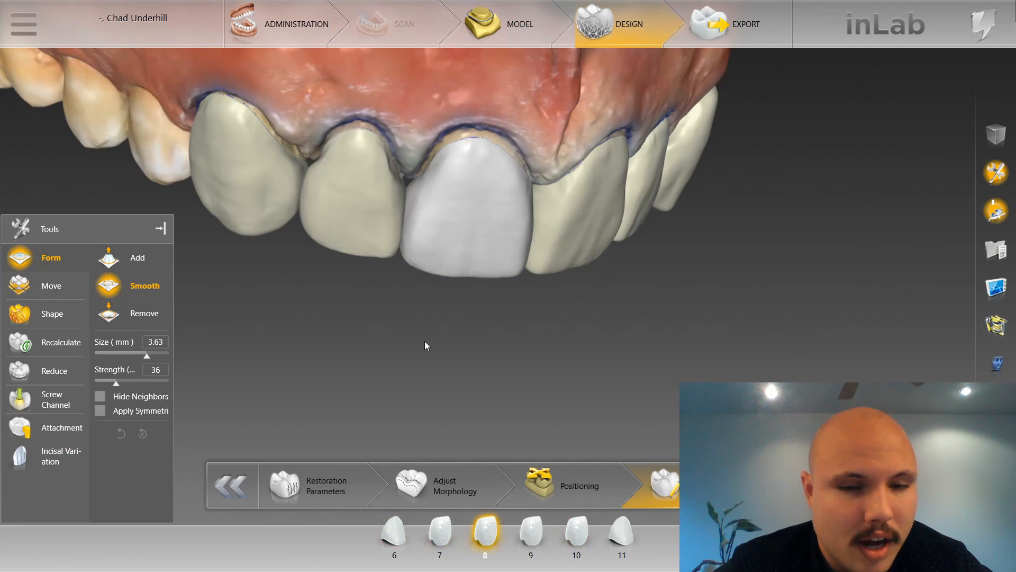
{"action": "middle_click_drag", "start_coordinate": [424, 346], "coordinate": [365, 284]}
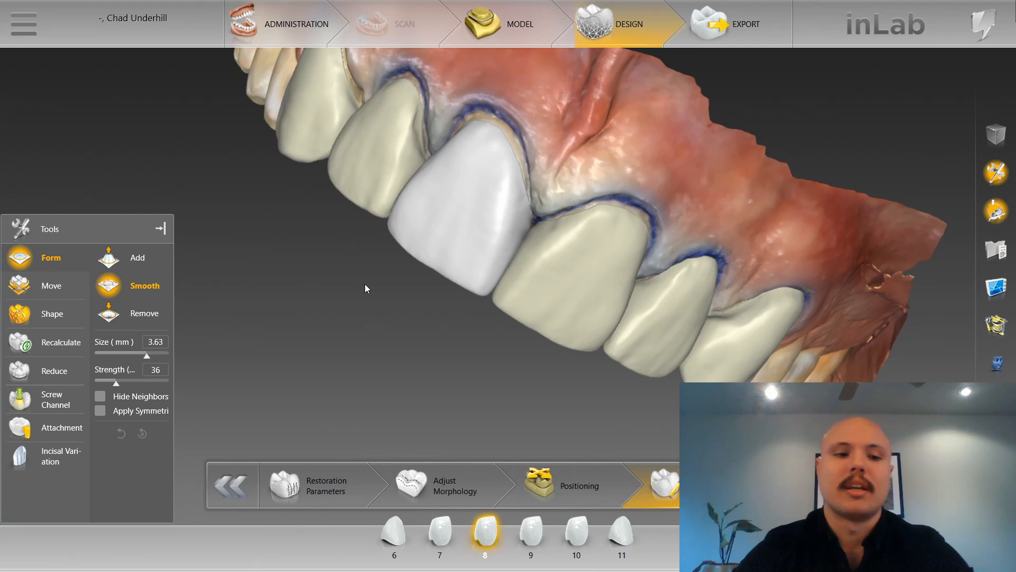
{"action": "left_click", "coordinate": [346, 174]}
{"action": "left_click", "coordinate": [295, 148]}
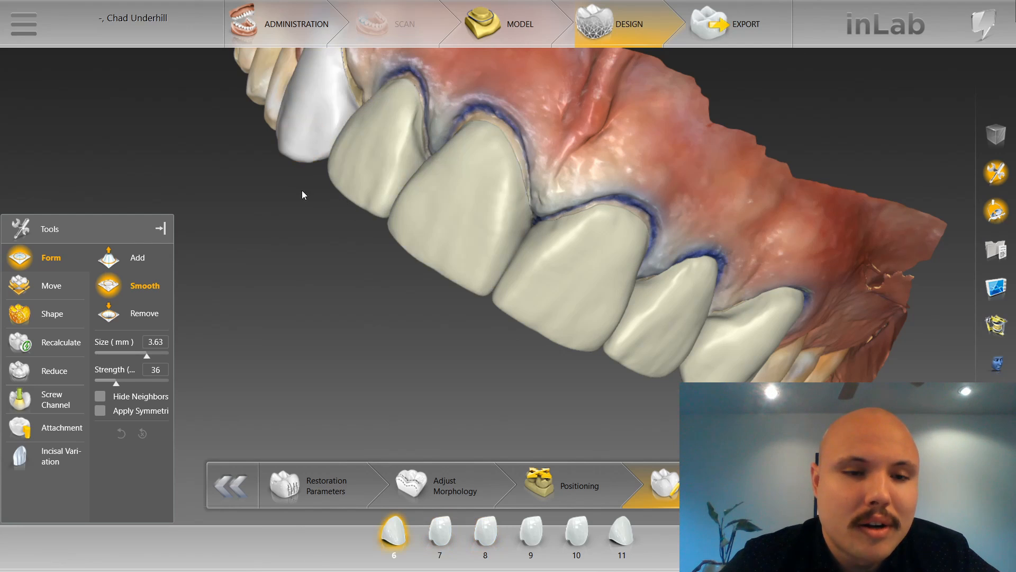
Set the Smooth tool to size 2.00 mm and strength 17 for the distofacial surface of tooth 6.
{"action": "right_click_drag", "start_coordinate": [301, 189], "coordinate": [338, 253]}
{"action": "left_click_drag", "start_coordinate": [326, 156], "coordinate": [352, 172]}
{"action": "scroll", "coordinate": [351, 171], "scroll_direction": "up", "scroll_amount": 4}
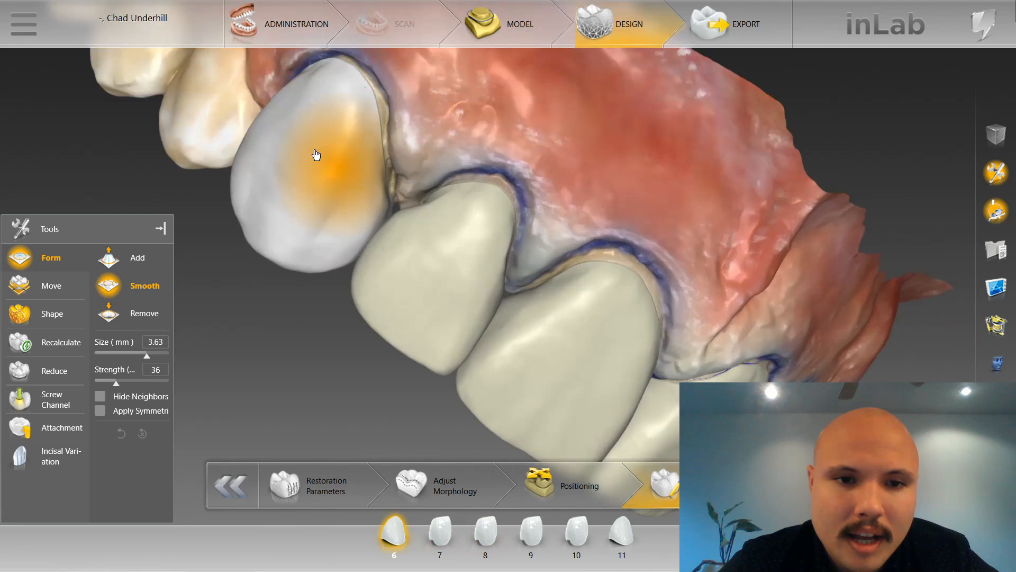
{"action": "left_click_drag", "start_coordinate": [278, 159], "coordinate": [320, 176]}
{"action": "scroll", "coordinate": [345, 173], "scroll_direction": "down", "scroll_amount": 5, "text": "ctrl"}
{"action": "scroll", "coordinate": [327, 182], "scroll_direction": "up", "scroll_amount": 3}
{"action": "scroll", "coordinate": [316, 164], "scroll_direction": "down", "scroll_amount": 9, "text": "ctrl"}
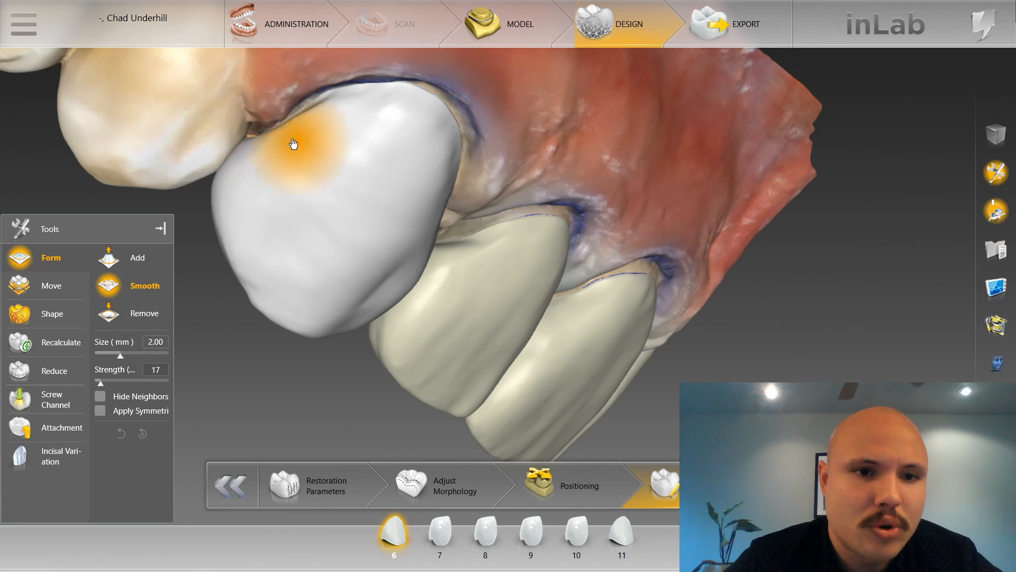
{"action": "left_click_drag", "start_coordinate": [261, 86], "coordinate": [267, 108]}
Hide the upper jaw to isolate restoration 6, and orient it to expose its proximal surface near the margin.
{"action": "left_click", "coordinate": [622, 531]}
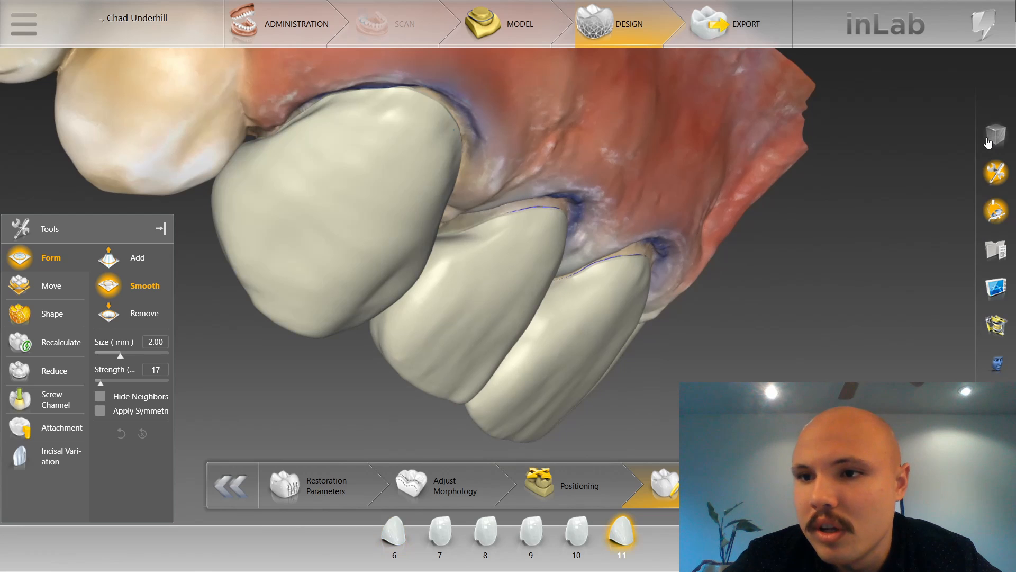
{"action": "left_click", "coordinate": [996, 211]}
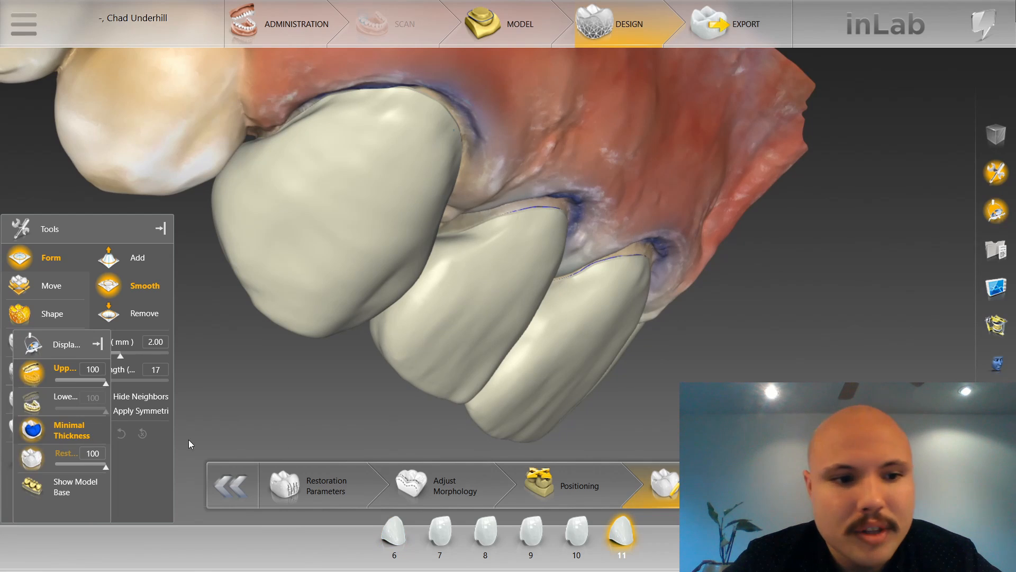
{"action": "left_click", "coordinate": [30, 369]}
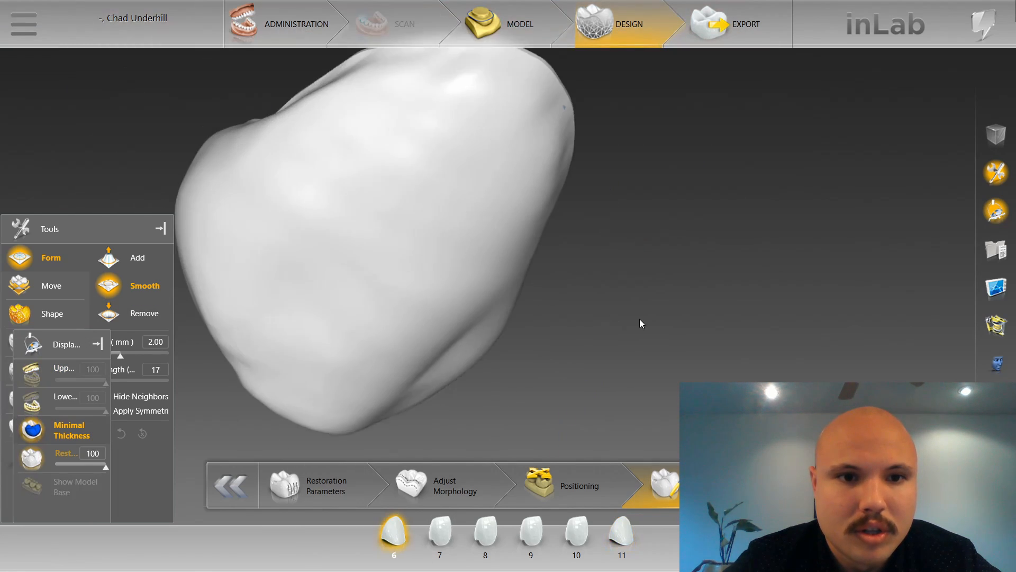
{"action": "scroll", "coordinate": [398, 110], "scroll_direction": "down", "scroll_amount": 3}
{"action": "left_click_drag", "start_coordinate": [399, 110], "coordinate": [406, 129]}
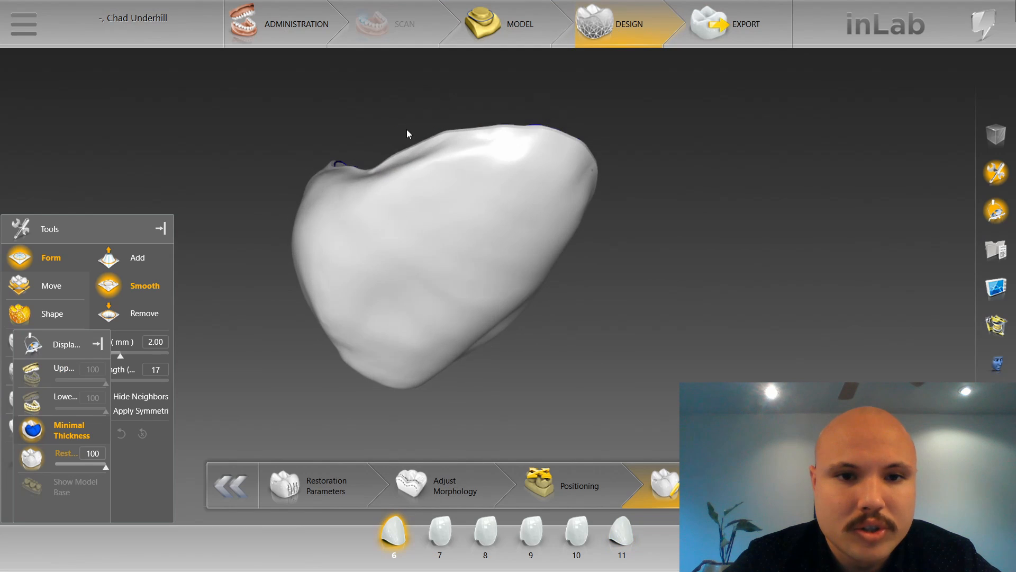
{"action": "scroll", "coordinate": [398, 141], "scroll_direction": "up", "scroll_amount": 3}
{"action": "mouse_move", "coordinate": [399, 142]}
{"action": "right_mouse_down"}
{"action": "mouse_move", "coordinate": [315, 109]}
{"action": "mouse_move", "coordinate": [311, 118]}
{"action": "right_mouse_up"}
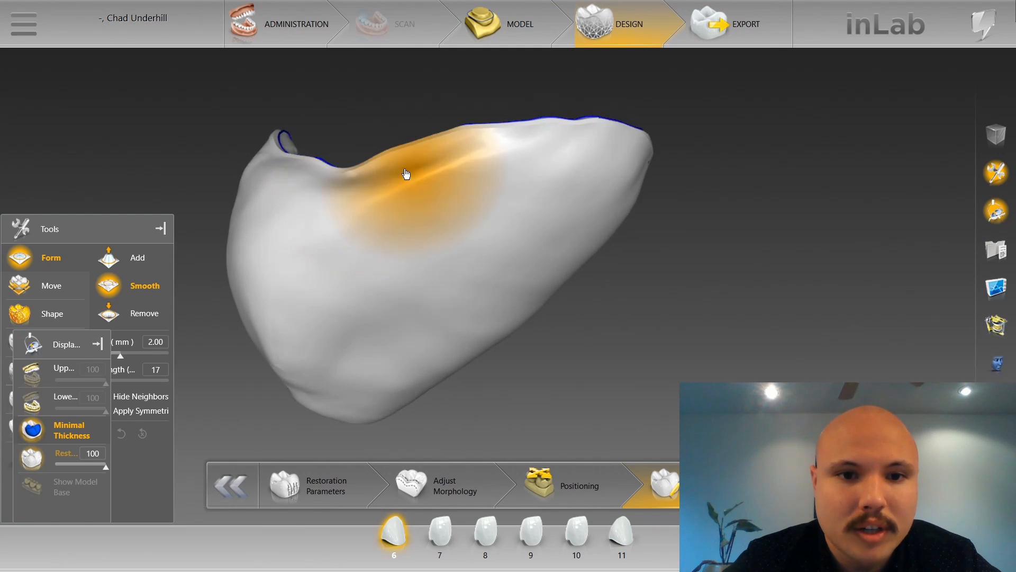
Smooth the proximal surface of restoration 6 near the margin, and reshape its cervical side with Shape Individual, 2-Directional, at size 2.40.
{"action": "left_click", "coordinate": [120, 228]}
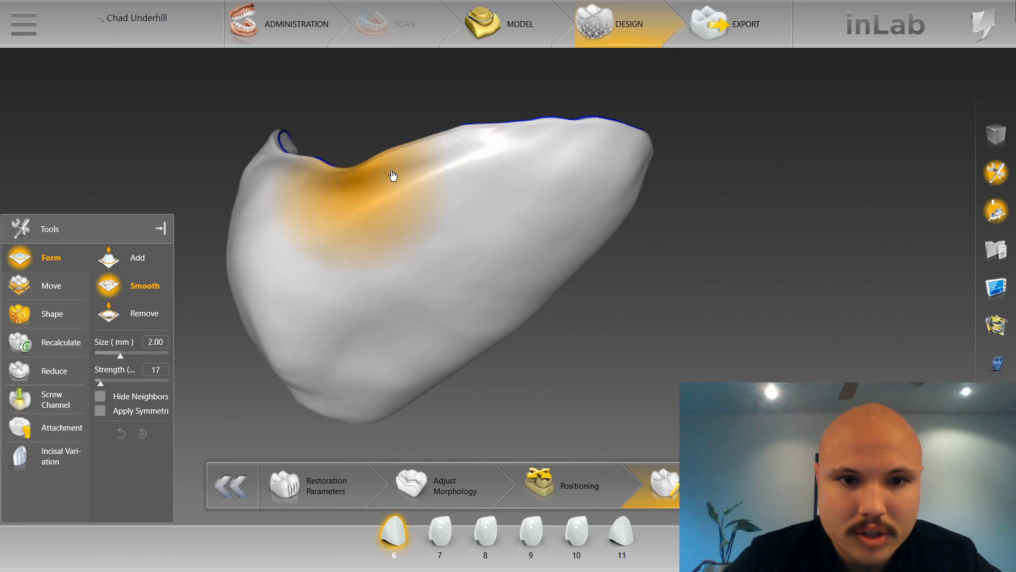
{"action": "mouse_move", "coordinate": [393, 175]}
{"action": "left_mouse_down"}
{"action": "mouse_move", "coordinate": [504, 144]}
{"action": "mouse_move", "coordinate": [300, 206]}
{"action": "mouse_move", "coordinate": [559, 143]}
{"action": "mouse_move", "coordinate": [402, 162]}
{"action": "left_mouse_up"}
{"action": "mouse_move", "coordinate": [623, 265]}
{"action": "left_mouse_down"}
{"action": "mouse_move", "coordinate": [559, 317]}
{"action": "mouse_move", "coordinate": [564, 303]}
{"action": "left_mouse_up"}
{"action": "right_click_drag", "start_coordinate": [236, 113], "coordinate": [291, 184]}
{"action": "right_click", "coordinate": [275, 194]}
{"action": "left_click", "coordinate": [395, 165]}
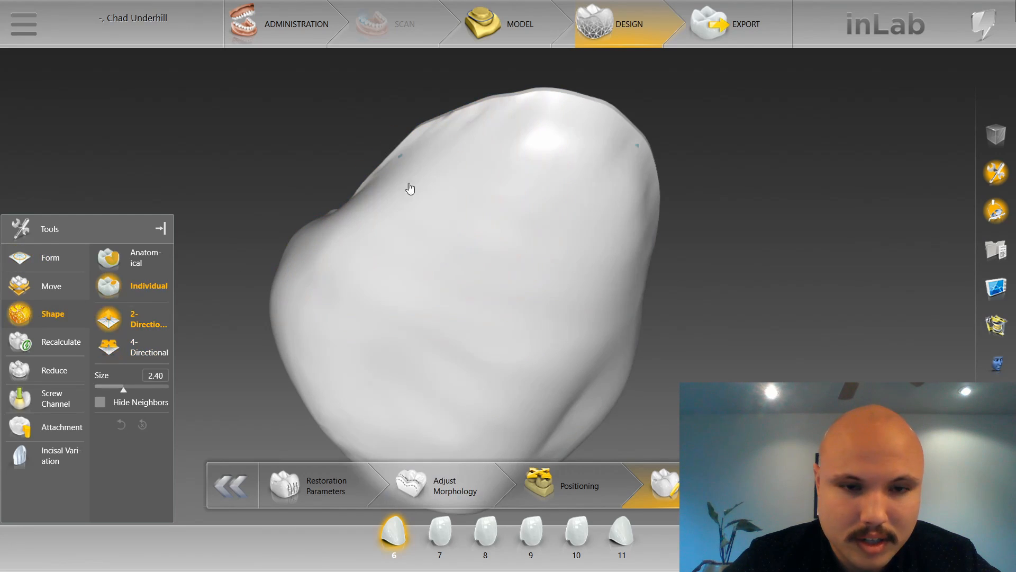
Smooth the cervical area and opposite proximal side of restoration 6 with Form Smooth, using sizes 2.55 mm and 2.08 mm at strength 17.
{"action": "right_click", "coordinate": [363, 129]}
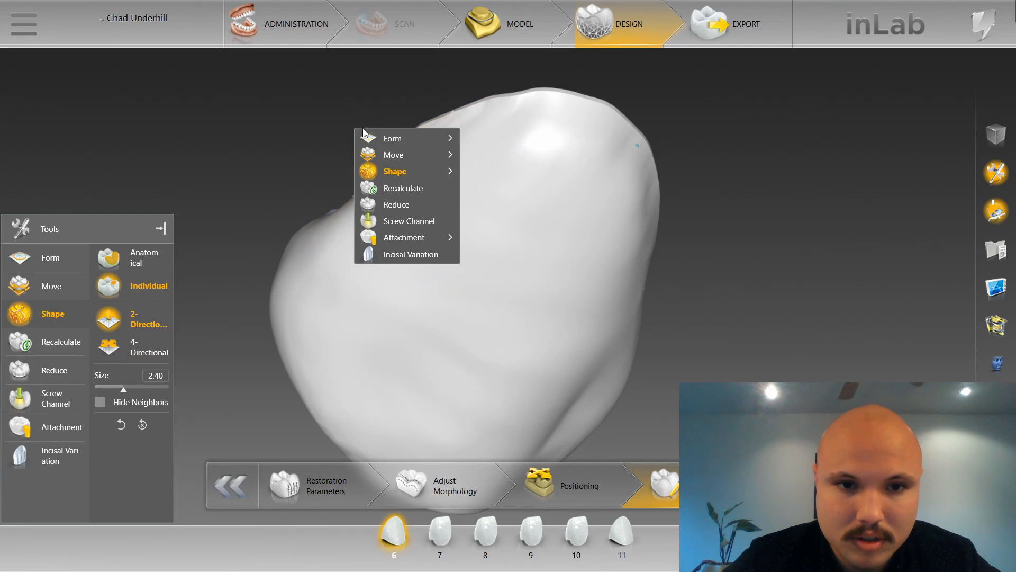
{"action": "left_click", "coordinate": [512, 155]}
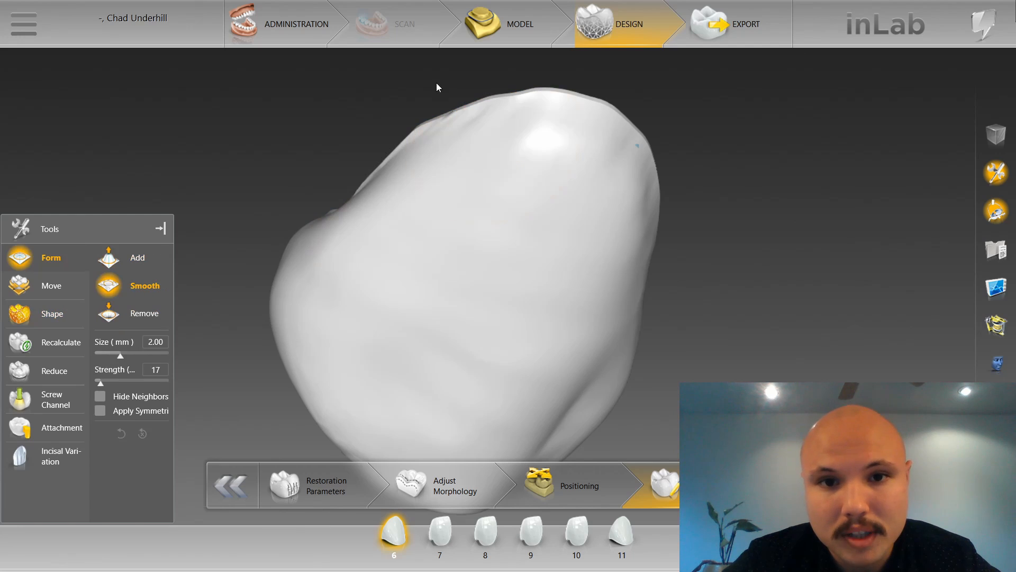
{"action": "right_click_drag", "start_coordinate": [436, 83], "coordinate": [665, 109]}
{"action": "middle_click_drag", "start_coordinate": [665, 109], "coordinate": [657, 141]}
{"action": "scroll", "coordinate": [494, 156], "scroll_direction": "up", "scroll_amount": 5}
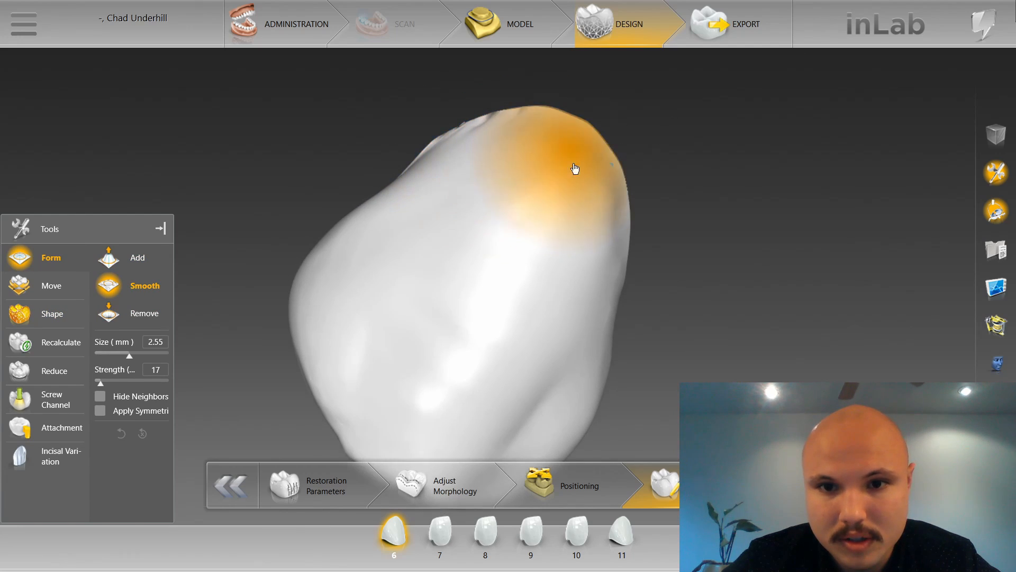
{"action": "left_click_drag", "start_coordinate": [621, 228], "coordinate": [618, 263]}
{"action": "mouse_move", "coordinate": [619, 263]}
{"action": "right_mouse_down"}
{"action": "mouse_move", "coordinate": [637, 249]}
{"action": "mouse_move", "coordinate": [598, 241]}
{"action": "right_mouse_up"}
{"action": "right_click_drag", "start_coordinate": [607, 339], "coordinate": [586, 321]}
{"action": "scroll", "coordinate": [557, 298], "scroll_direction": "down", "scroll_amount": 5}
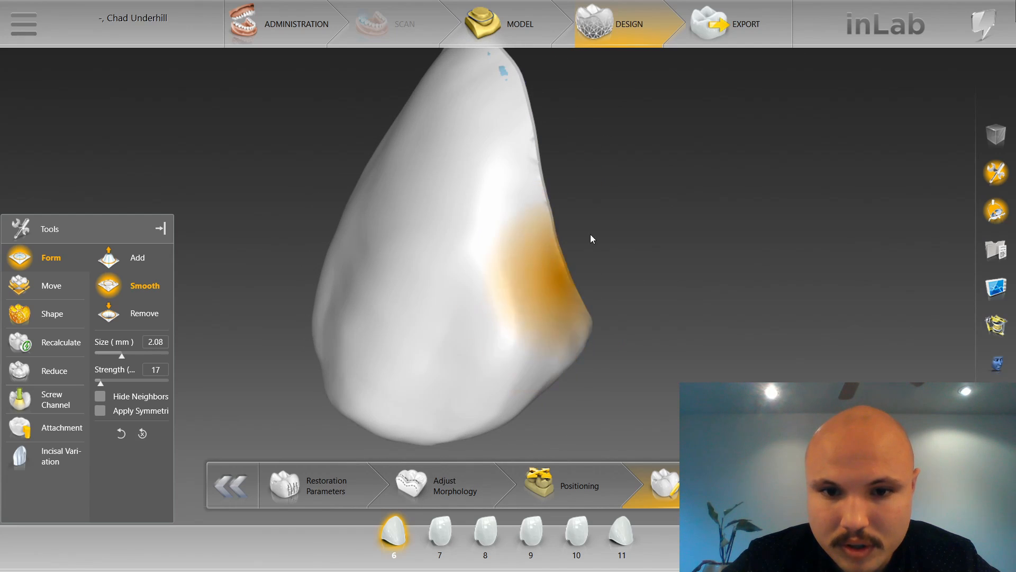
Add material over the thin spot near the margin of restoration 6, and smooth its proximal edge at size 1.33 mm.
{"action": "mouse_move", "coordinate": [592, 238]}
{"action": "right_mouse_down"}
{"action": "mouse_move", "coordinate": [565, 261]}
{"action": "mouse_move", "coordinate": [491, 223]}
{"action": "mouse_move", "coordinate": [510, 148]}
{"action": "mouse_move", "coordinate": [551, 180]}
{"action": "mouse_move", "coordinate": [337, 168]}
{"action": "right_mouse_up"}
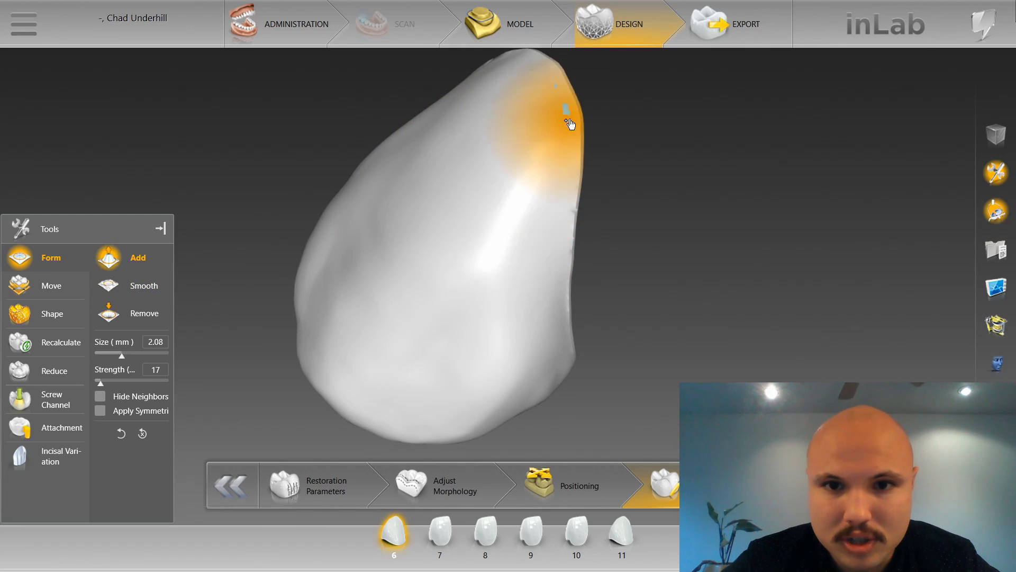
{"action": "scroll", "coordinate": [569, 122], "scroll_direction": "down", "scroll_amount": 7}
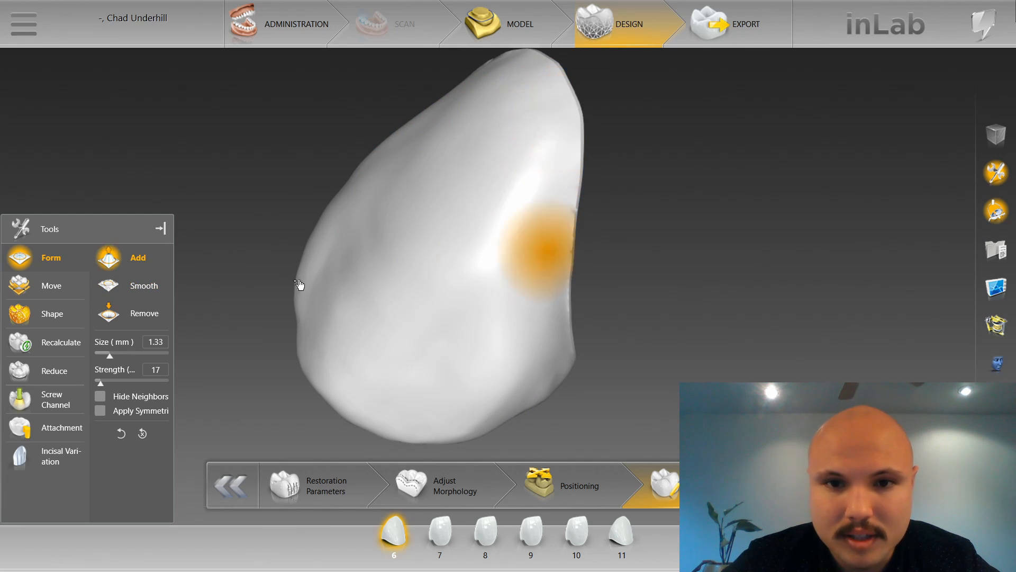
{"action": "left_click", "coordinate": [109, 285]}
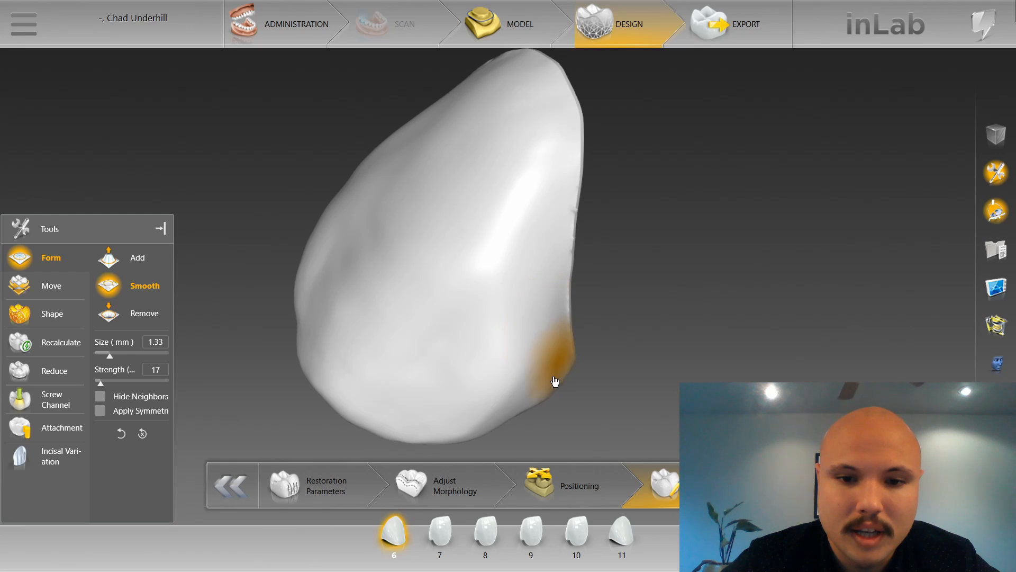
Smooth the lingual proximal extension of restoration 6 from several angles at size 1.78 mm and strength 17.
{"action": "mouse_move", "coordinate": [577, 410]}
{"action": "right_mouse_down"}
{"action": "mouse_move", "coordinate": [535, 229]}
{"action": "mouse_move", "coordinate": [450, 163]}
{"action": "right_mouse_up"}
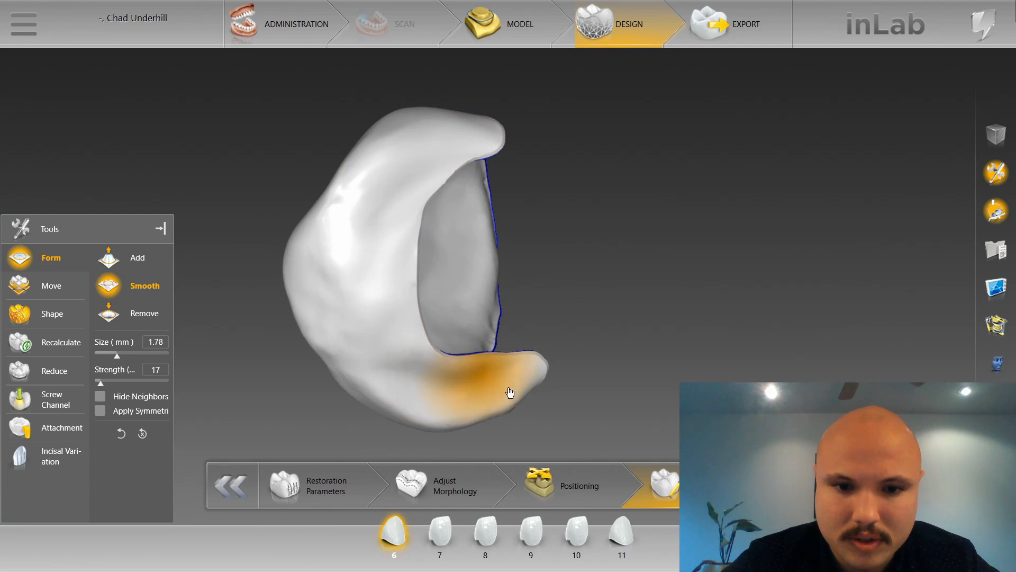
{"action": "mouse_move", "coordinate": [508, 390]}
{"action": "right_mouse_down"}
{"action": "mouse_move", "coordinate": [536, 385]}
{"action": "mouse_move", "coordinate": [524, 363]}
{"action": "right_mouse_up"}
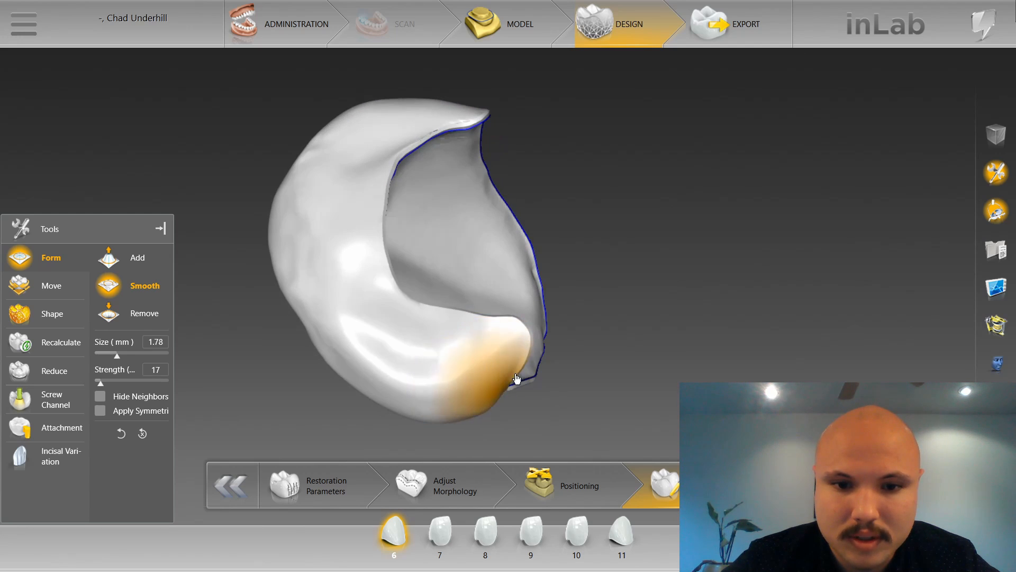
{"action": "right_click_drag", "start_coordinate": [529, 411], "coordinate": [481, 311]}
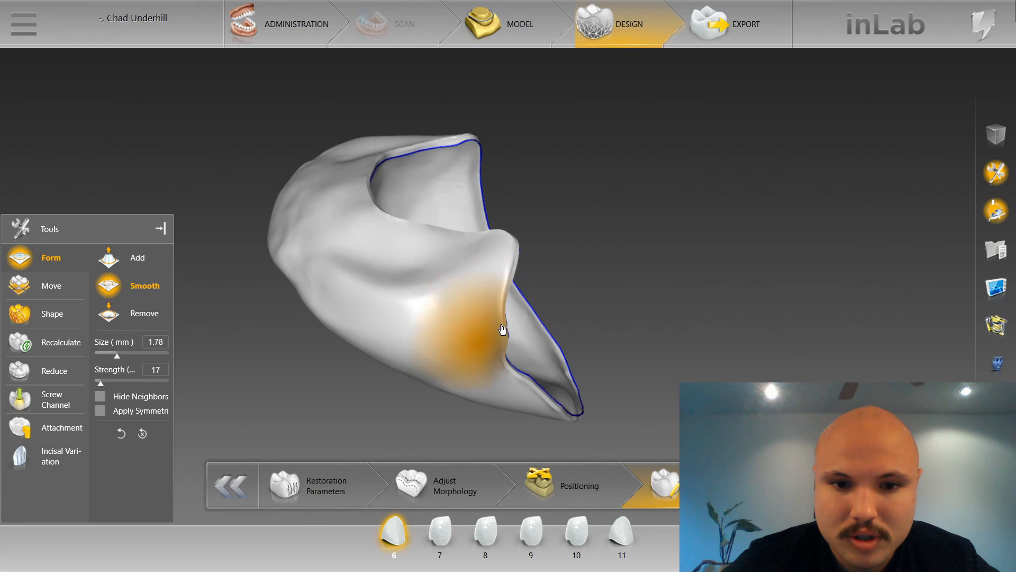
{"action": "right_click_drag", "start_coordinate": [432, 132], "coordinate": [472, 175]}
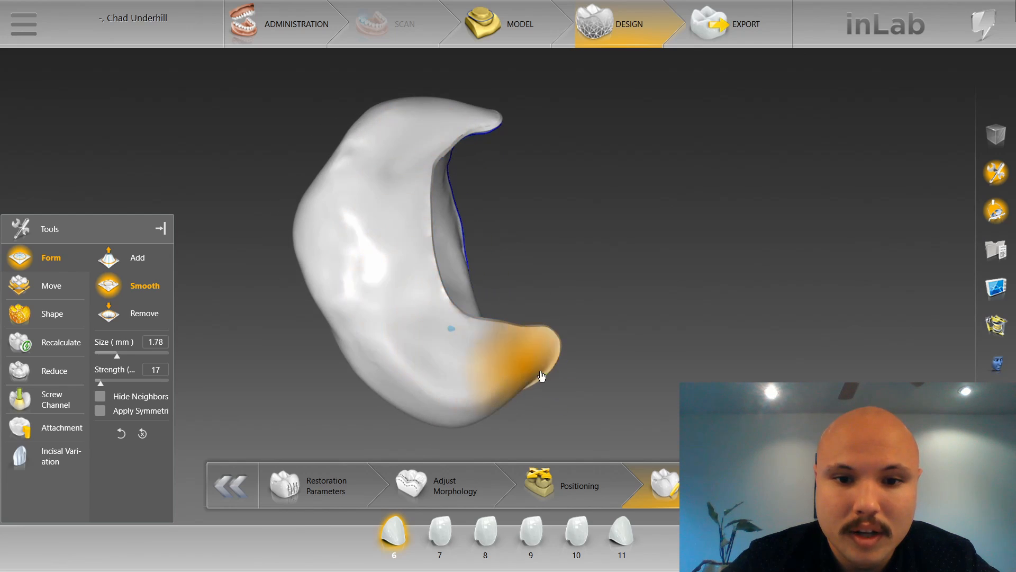
{"action": "right_click_drag", "start_coordinate": [601, 359], "coordinate": [586, 334]}
Build out the thin lingual spot on restoration 6 with Shape Individual, 2-Directional, at size 1.85.
{"action": "right_click", "coordinate": [582, 324]}
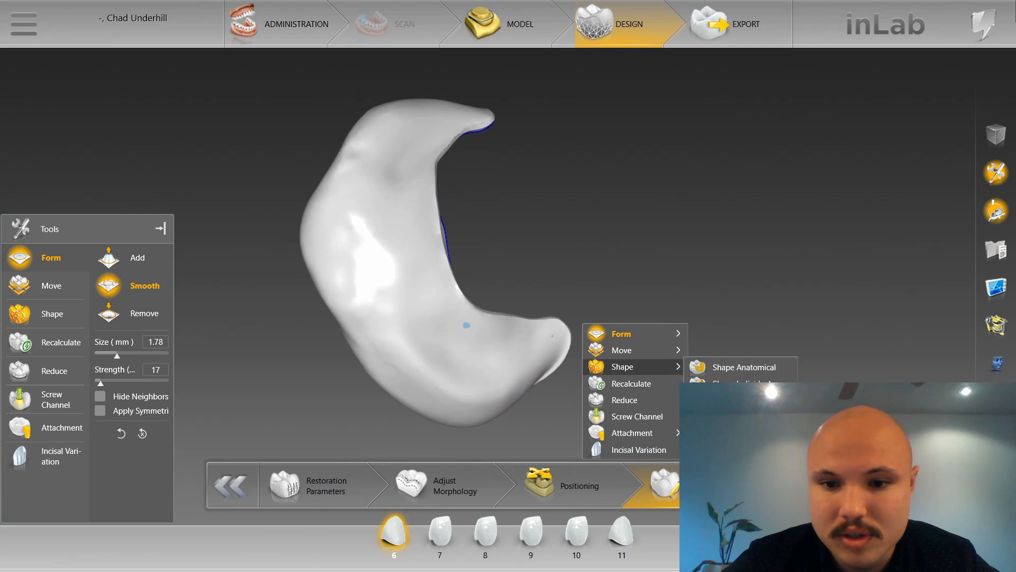
{"action": "left_click", "coordinate": [582, 363]}
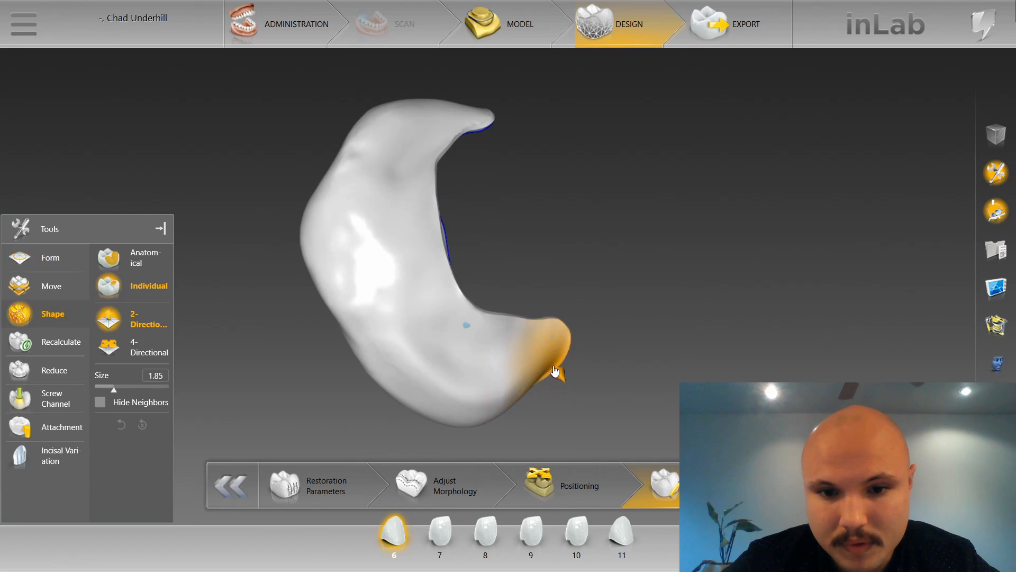
{"action": "left_click_drag", "start_coordinate": [485, 332], "coordinate": [481, 333]}
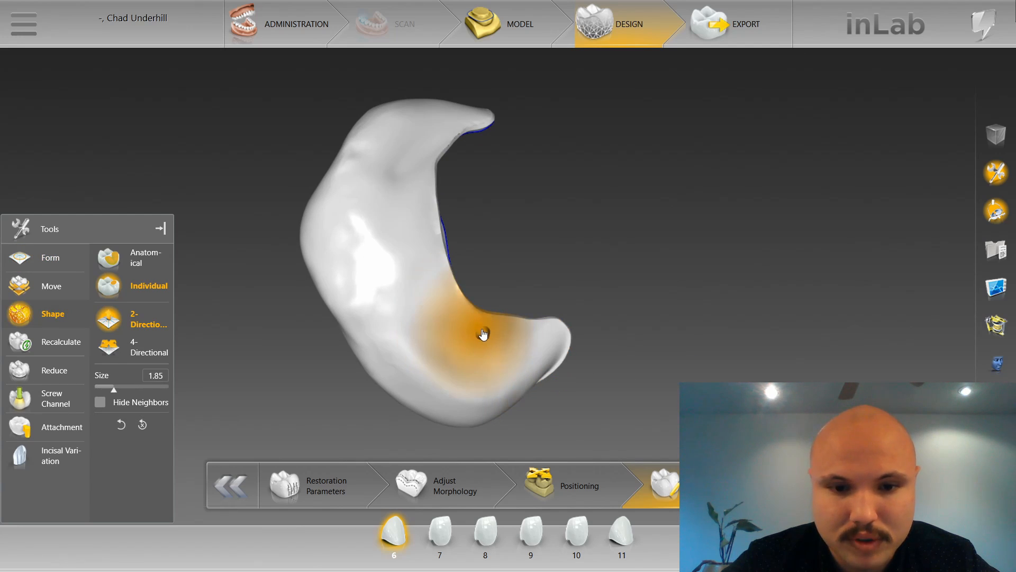
Refine the incisal edge of restoration 6 with Shape Individual at size 1.35, checking the contour from the facial side.
{"action": "right_click_drag", "start_coordinate": [483, 333], "coordinate": [662, 254]}
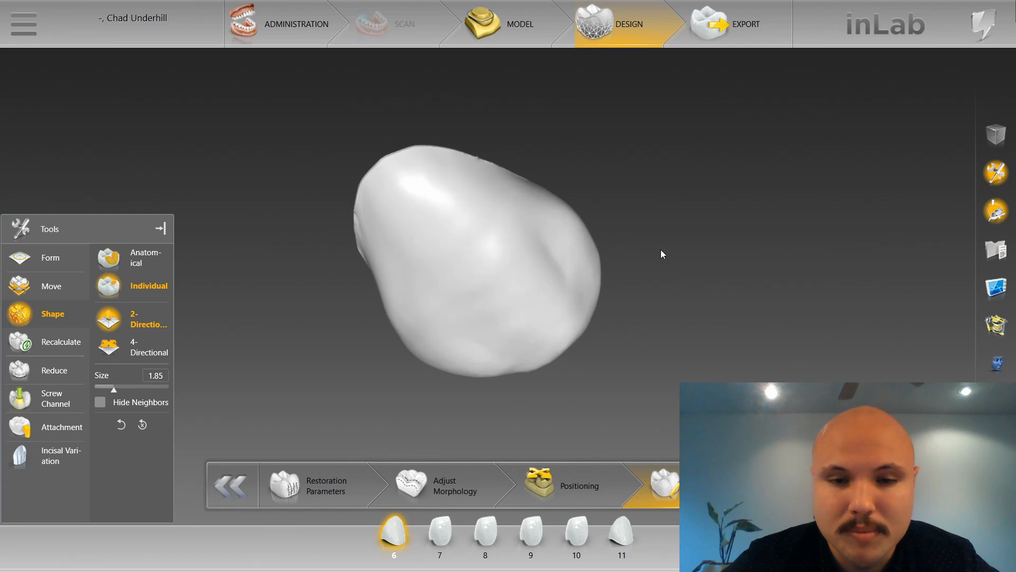
{"action": "right_click_drag", "start_coordinate": [593, 157], "coordinate": [554, 359]}
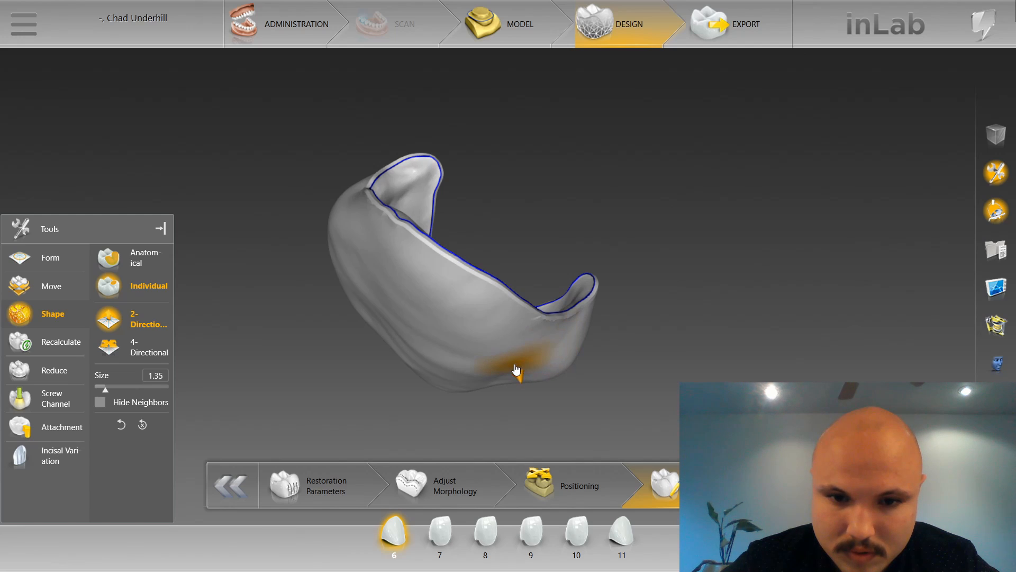
{"action": "right_click_drag", "start_coordinate": [534, 399], "coordinate": [567, 275]}
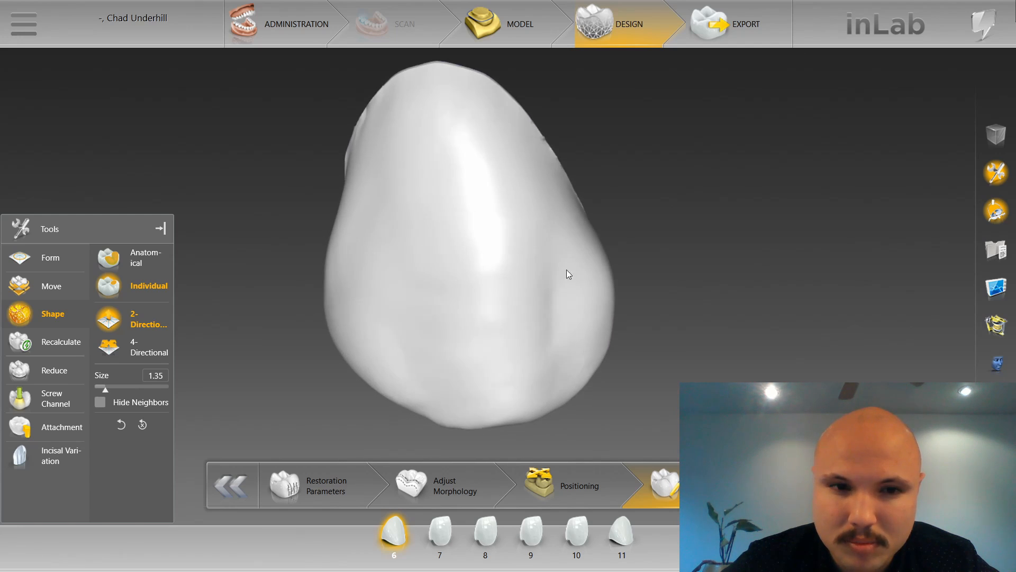
{"action": "scroll", "coordinate": [270, 158], "scroll_direction": "down", "scroll_amount": 3}
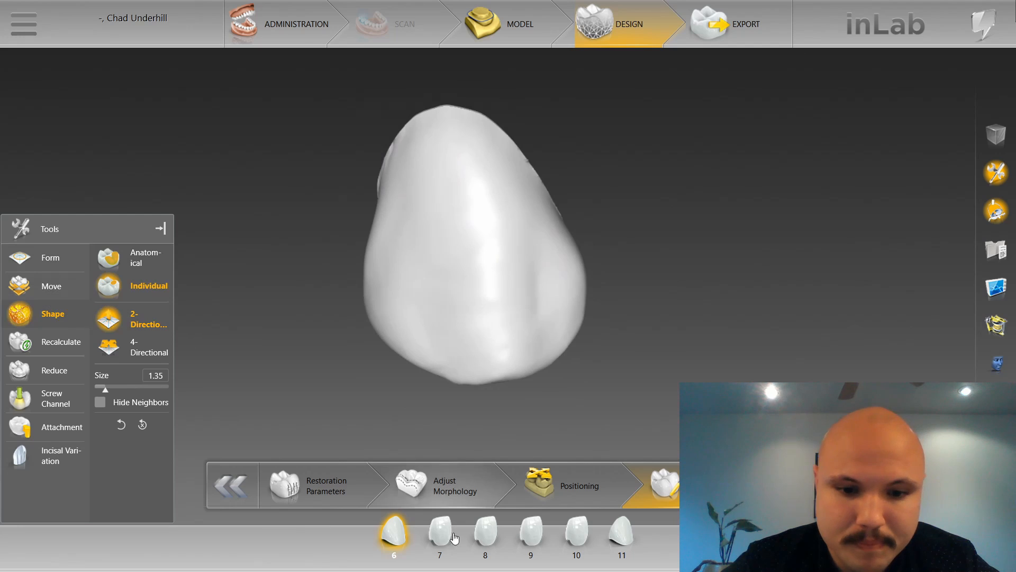
Select restoration 7 and smooth its distal side toward the margin with Form Smooth at size 2.25 mm and strength 17.
{"action": "right_click", "coordinate": [475, 162]}
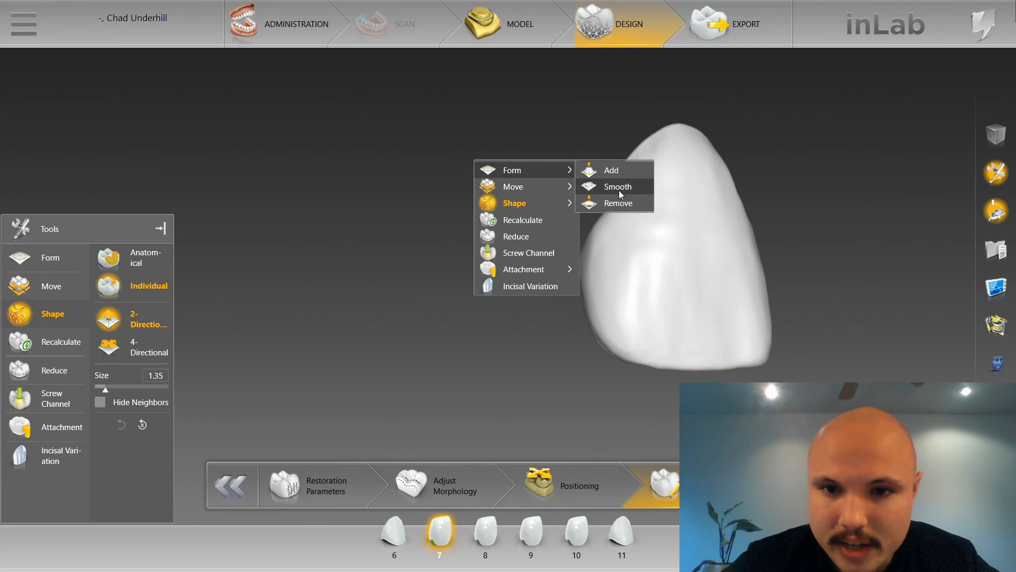
{"action": "left_click", "coordinate": [621, 194]}
{"action": "mouse_move", "coordinate": [537, 190]}
{"action": "right_mouse_down"}
{"action": "mouse_move", "coordinate": [471, 186]}
{"action": "mouse_move", "coordinate": [511, 211]}
{"action": "mouse_move", "coordinate": [496, 256]}
{"action": "right_mouse_up"}
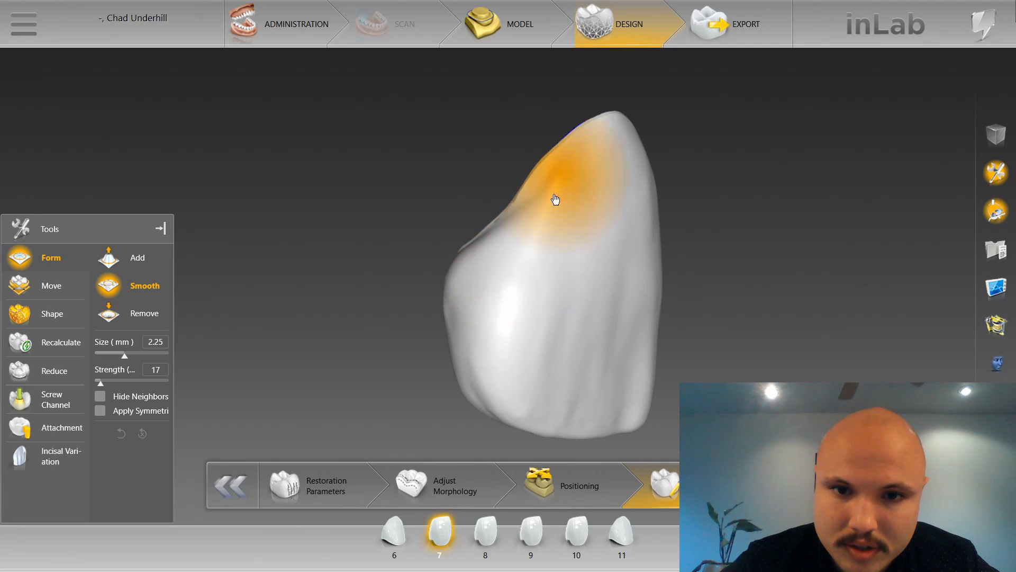
{"action": "left_click_drag", "start_coordinate": [579, 153], "coordinate": [590, 157]}
{"action": "right_click_drag", "start_coordinate": [680, 229], "coordinate": [596, 223]}
Smooth the mesial side of restoration 7 from the margin toward the incisal corner at size 2.25 mm.
{"action": "mouse_move", "coordinate": [557, 148]}
{"action": "left_mouse_down"}
{"action": "mouse_move", "coordinate": [581, 157]}
{"action": "mouse_move", "coordinate": [620, 148]}
{"action": "left_mouse_up"}
{"action": "mouse_move", "coordinate": [678, 204]}
{"action": "right_mouse_down"}
{"action": "mouse_move", "coordinate": [586, 177]}
{"action": "mouse_move", "coordinate": [651, 216]}
{"action": "mouse_move", "coordinate": [608, 229]}
{"action": "right_mouse_up"}
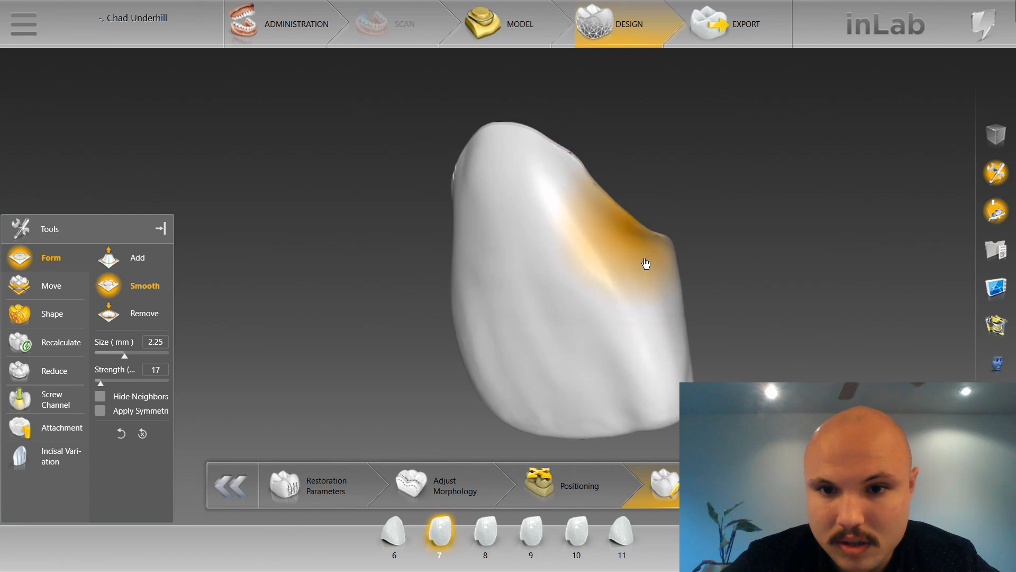
{"action": "right_click_drag", "start_coordinate": [721, 307], "coordinate": [647, 295]}
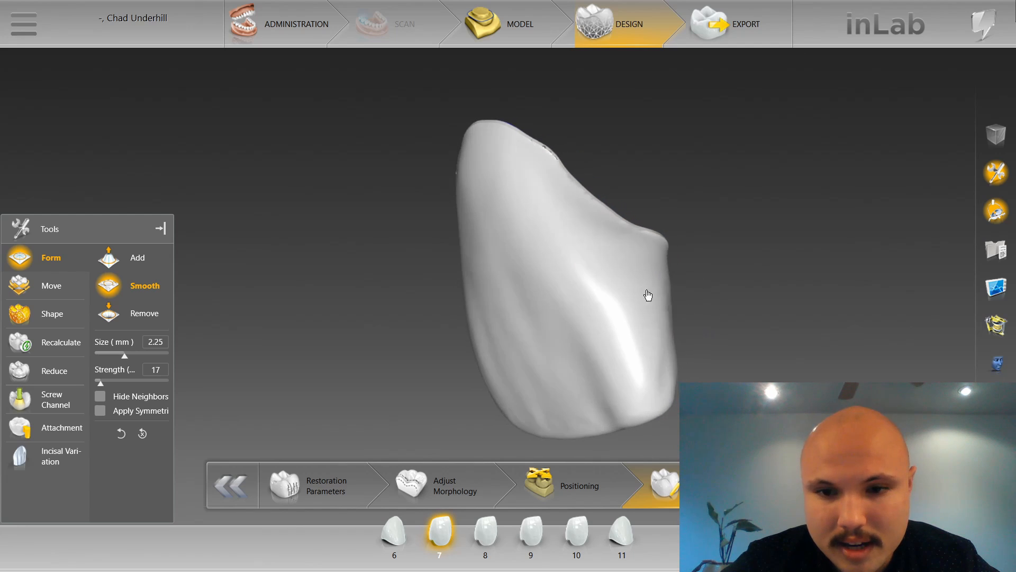
Smooth the lingual proximal edge and the distal margin area of restoration 7 at size 2.25 mm and strength 17.
{"action": "mouse_move", "coordinate": [696, 347]}
{"action": "right_mouse_down"}
{"action": "mouse_move", "coordinate": [599, 317]}
{"action": "mouse_move", "coordinate": [529, 234]}
{"action": "right_mouse_up"}
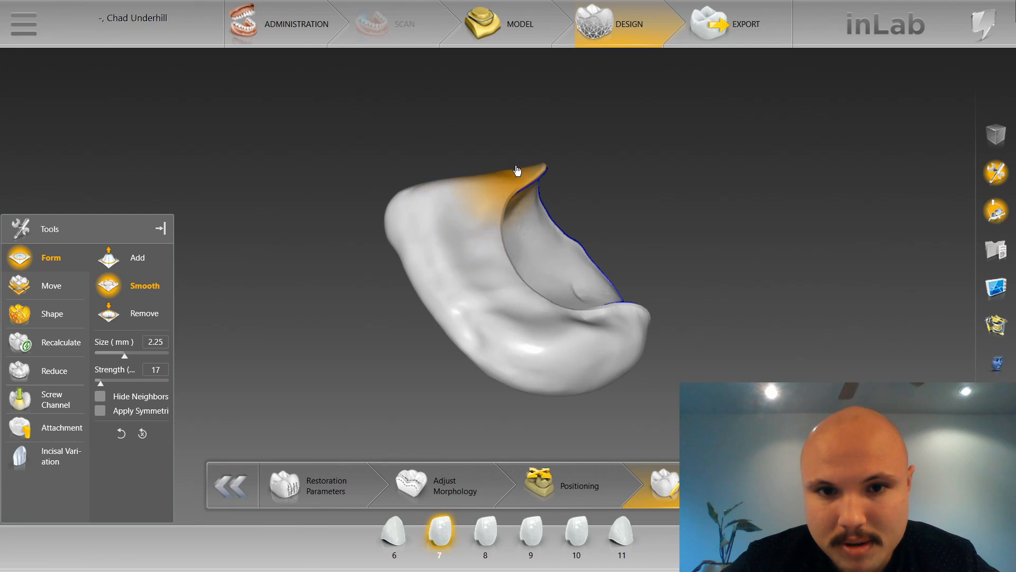
{"action": "mouse_move", "coordinate": [520, 188]}
{"action": "right_mouse_down"}
{"action": "mouse_move", "coordinate": [524, 181]}
{"action": "mouse_move", "coordinate": [513, 211]}
{"action": "mouse_move", "coordinate": [480, 185]}
{"action": "mouse_move", "coordinate": [565, 197]}
{"action": "right_mouse_up"}
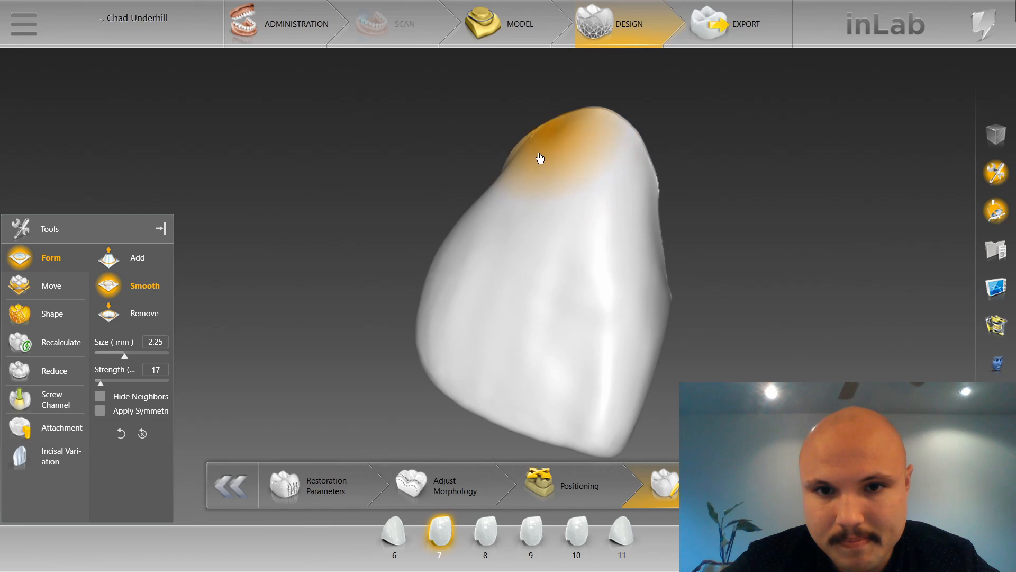
{"action": "right_click_drag", "start_coordinate": [540, 158], "coordinate": [526, 154]}
{"action": "left_click_drag", "start_coordinate": [526, 155], "coordinate": [531, 200]}
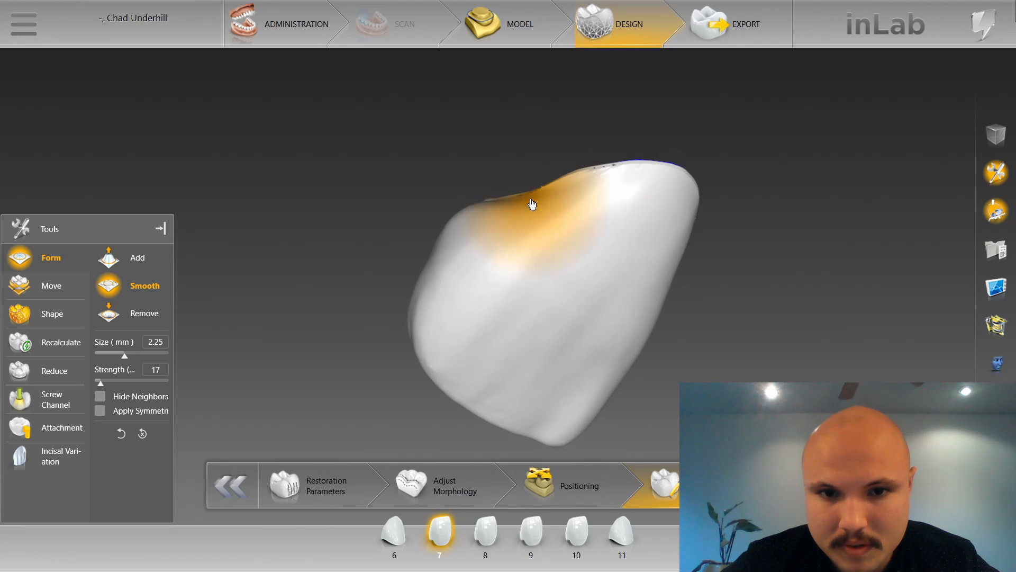
{"action": "right_click_drag", "start_coordinate": [503, 203], "coordinate": [492, 249]}
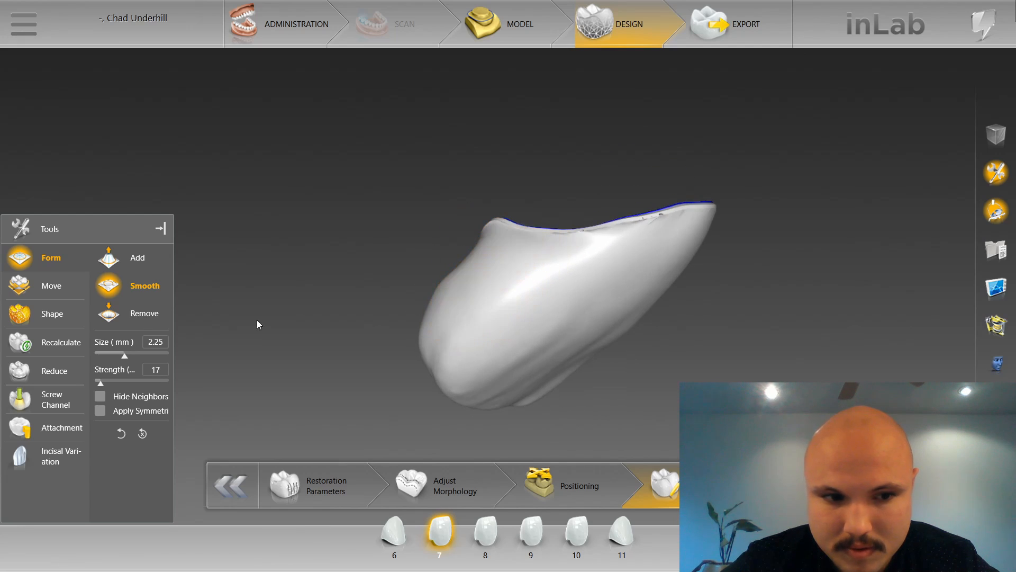
Set the Smooth strength to 10 and refine the proximal sides and lingual edge of restoration 7 at size 2.25 mm.
{"action": "left_click_drag", "start_coordinate": [103, 381], "coordinate": [95, 381]}
{"action": "right_click_drag", "start_coordinate": [517, 234], "coordinate": [496, 148]}
{"action": "right_click_drag", "start_coordinate": [662, 352], "coordinate": [640, 336]}
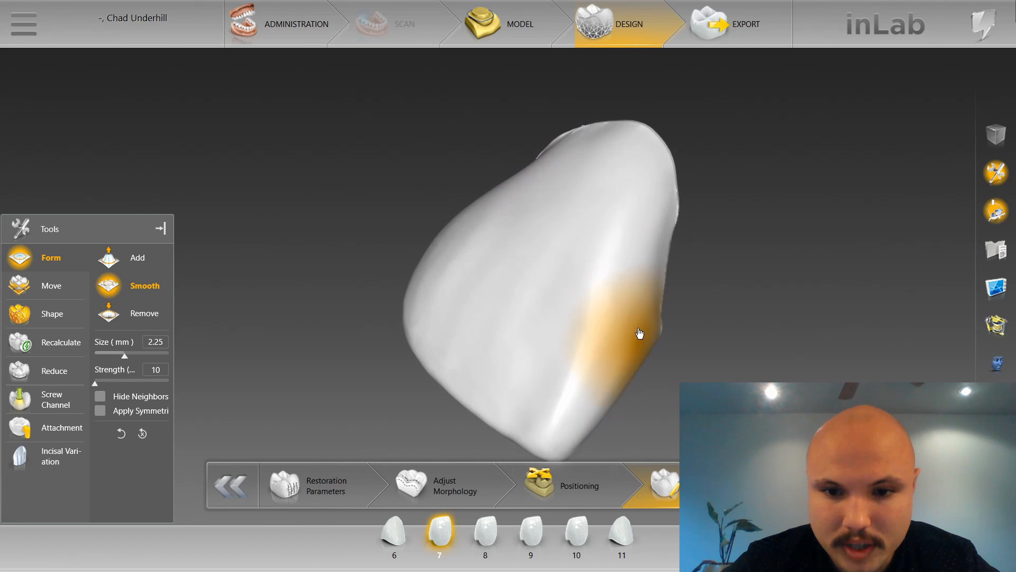
{"action": "mouse_move", "coordinate": [610, 380]}
{"action": "right_mouse_down"}
{"action": "mouse_move", "coordinate": [633, 316]}
{"action": "mouse_move", "coordinate": [599, 154]}
{"action": "mouse_move", "coordinate": [588, 200]}
{"action": "right_mouse_up"}
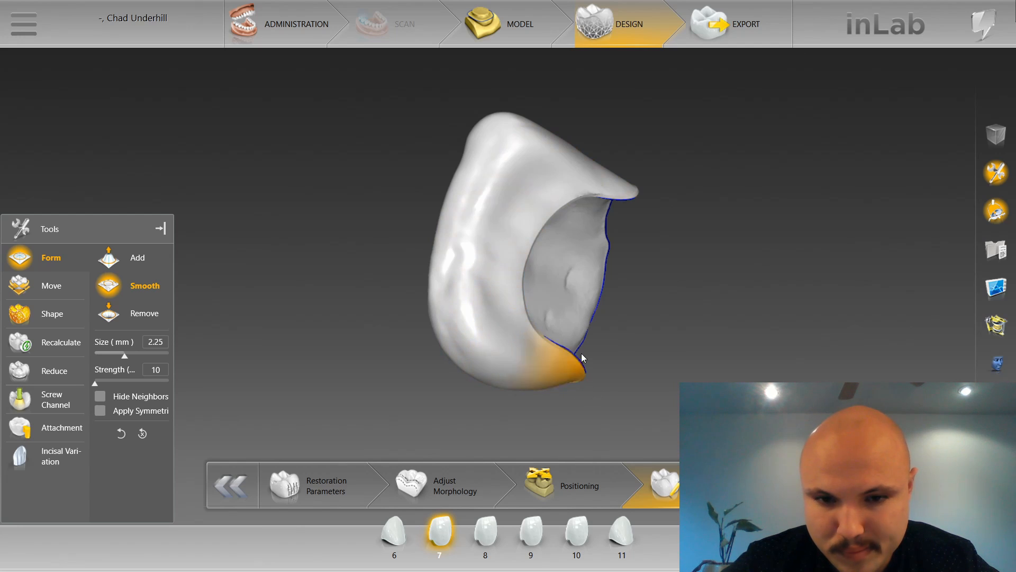
{"action": "mouse_move", "coordinate": [582, 358]}
{"action": "right_mouse_down"}
{"action": "mouse_move", "coordinate": [660, 243]}
{"action": "mouse_move", "coordinate": [620, 215]}
{"action": "right_mouse_up"}
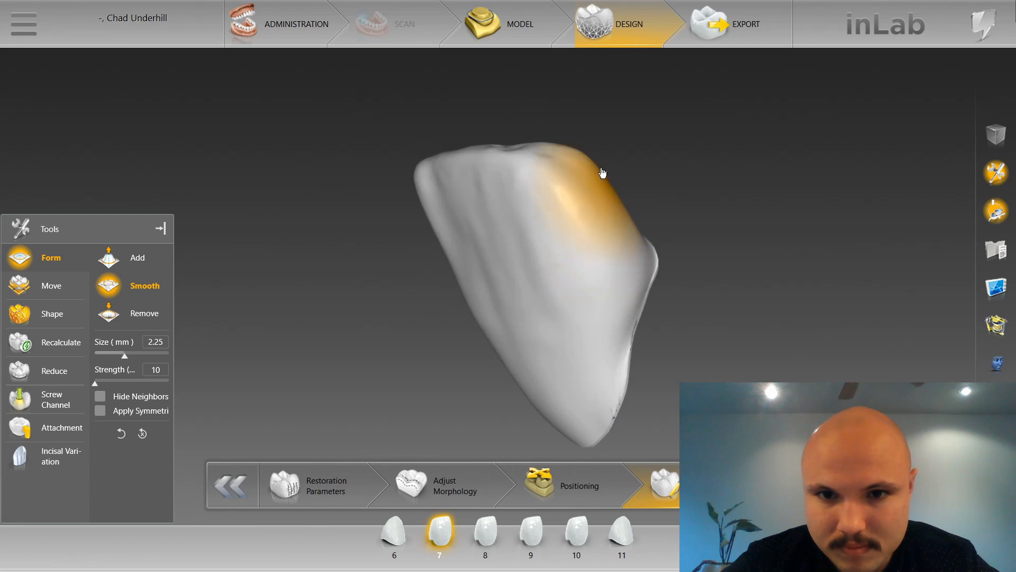
{"action": "mouse_move", "coordinate": [649, 138]}
{"action": "right_mouse_down"}
{"action": "mouse_move", "coordinate": [701, 188]}
{"action": "mouse_move", "coordinate": [658, 332]}
{"action": "mouse_move", "coordinate": [438, 208]}
{"action": "mouse_move", "coordinate": [455, 186]}
{"action": "right_mouse_up"}
{"action": "scroll", "coordinate": [454, 185], "scroll_direction": "up", "scroll_amount": 2}
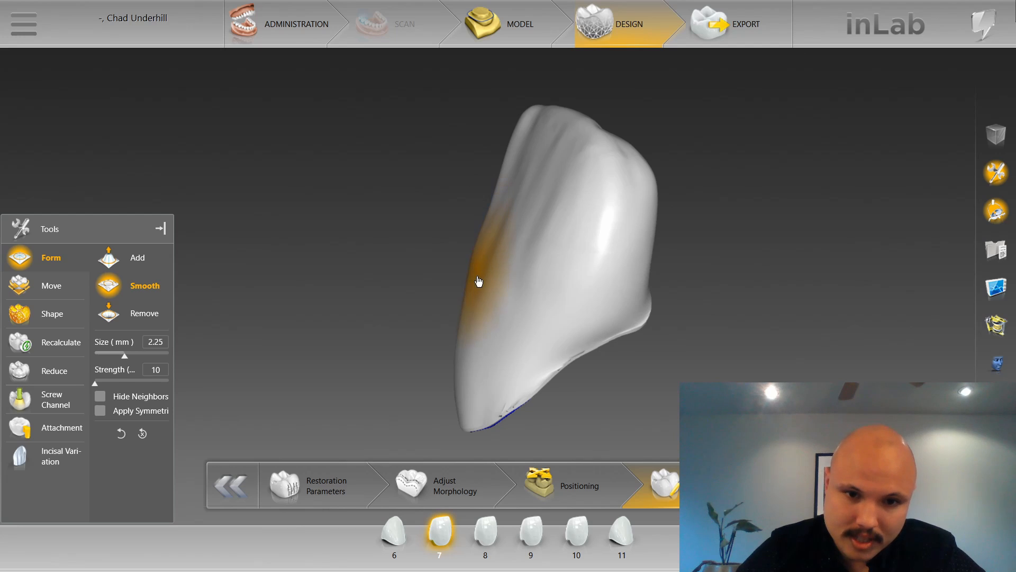
Refine the proximal contours of restoration 7 with two-directional Shape Individual at size 2.38.
{"action": "right_click", "coordinate": [472, 252]}
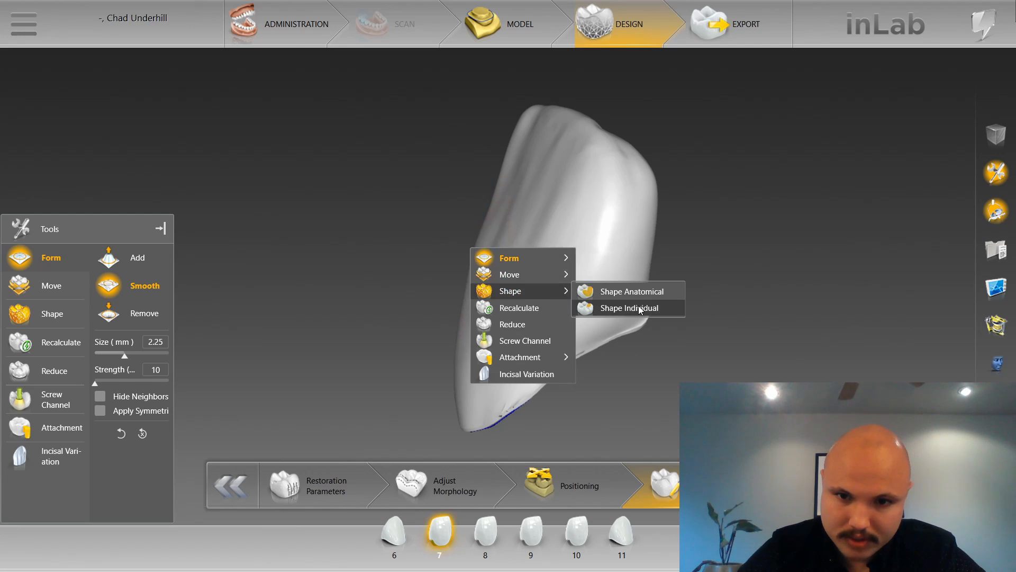
{"action": "left_click", "coordinate": [641, 309]}
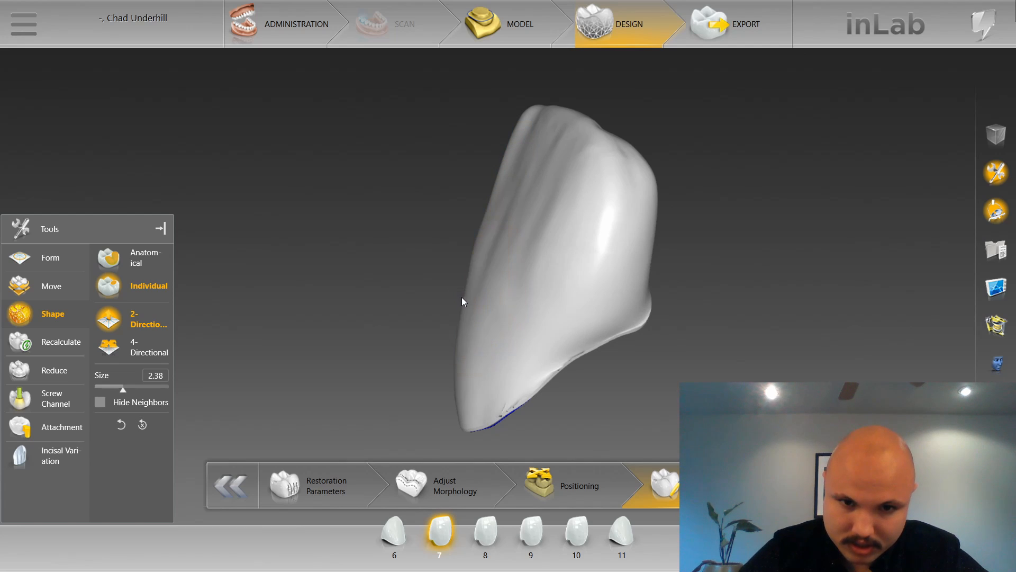
{"action": "left_click_drag", "start_coordinate": [436, 240], "coordinate": [562, 256]}
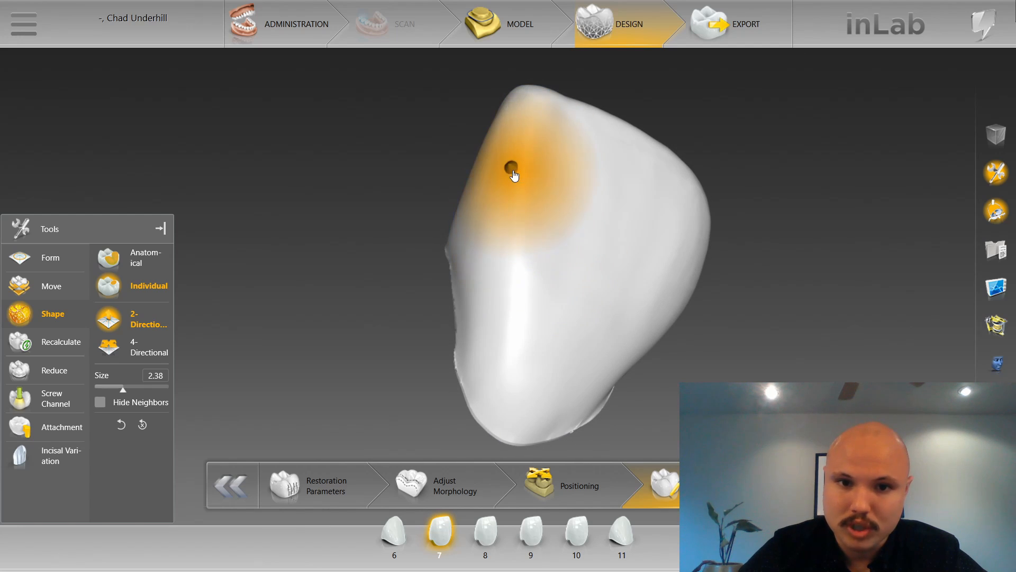
{"action": "mouse_move", "coordinate": [417, 150]}
{"action": "middle_mouse_down"}
{"action": "mouse_move", "coordinate": [491, 193]}
{"action": "mouse_move", "coordinate": [494, 177]}
{"action": "middle_mouse_up"}
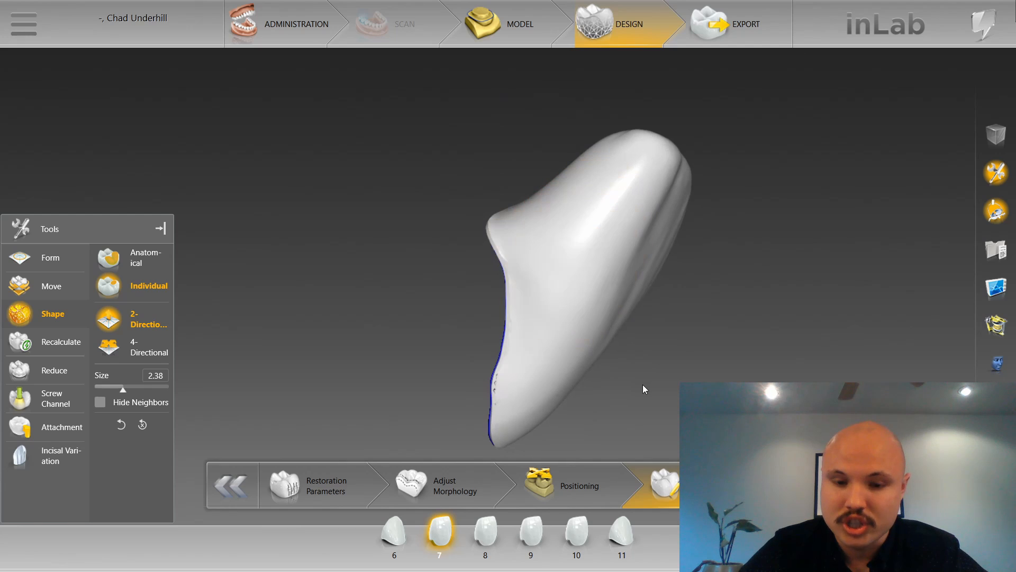
{"action": "left_click_drag", "start_coordinate": [642, 384], "coordinate": [617, 347]}
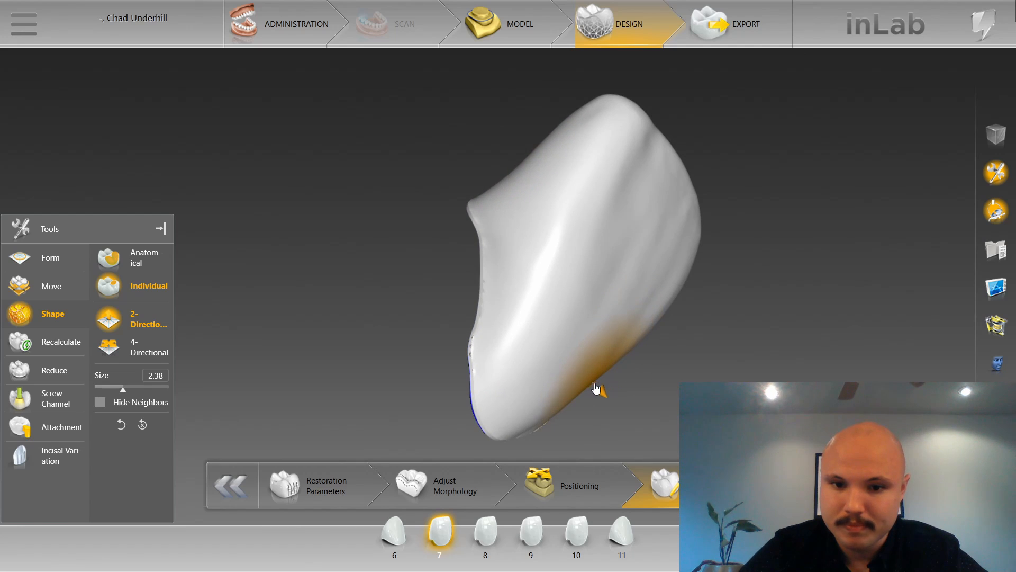
{"action": "mouse_move", "coordinate": [597, 388]}
{"action": "middle_mouse_down"}
{"action": "mouse_move", "coordinate": [650, 351]}
{"action": "mouse_move", "coordinate": [526, 321]}
{"action": "mouse_move", "coordinate": [501, 279]}
{"action": "middle_mouse_up"}
{"action": "middle_click_drag", "start_coordinate": [440, 185], "coordinate": [565, 314]}
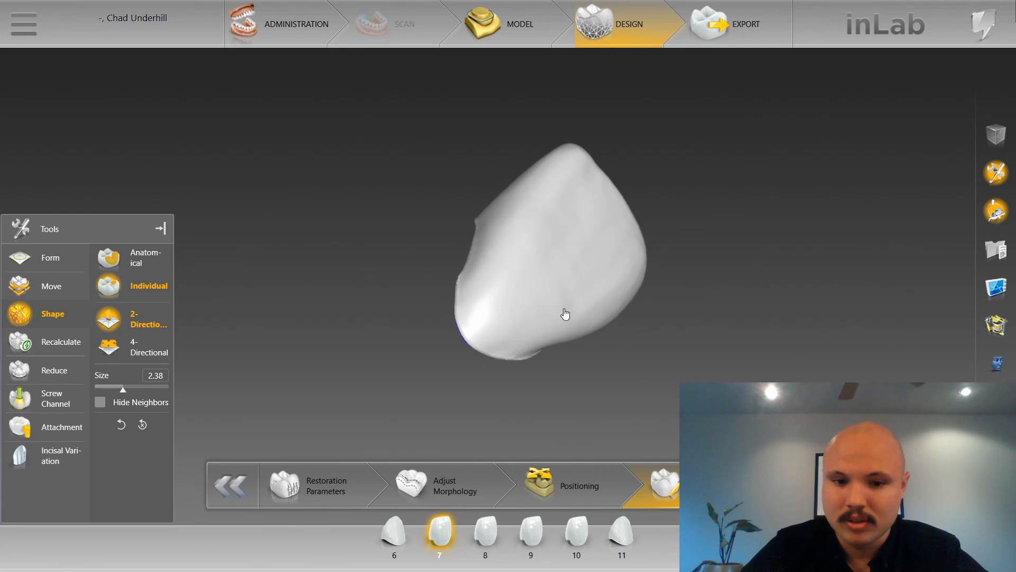
Select restoration 8 and smooth its facial surface, margin area and proximal sides with Form Smooth at size 2.80 mm and strength 10.
{"action": "left_click", "coordinate": [479, 539]}
{"action": "right_click", "coordinate": [503, 239]}
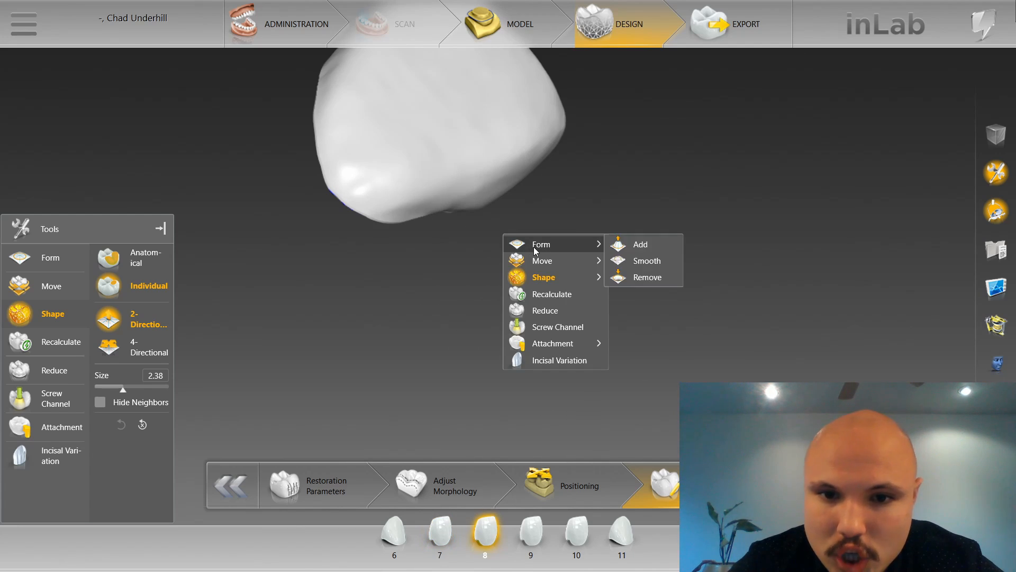
{"action": "left_click", "coordinate": [627, 260]}
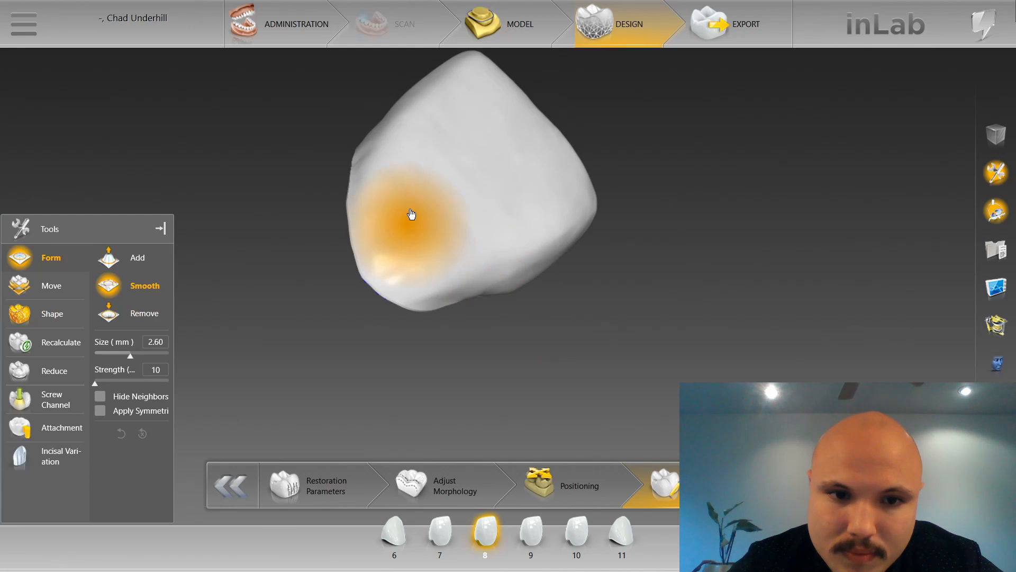
{"action": "scroll", "coordinate": [411, 214], "scroll_direction": "up", "scroll_amount": 2}
{"action": "left_click_drag", "start_coordinate": [270, 286], "coordinate": [230, 289]}
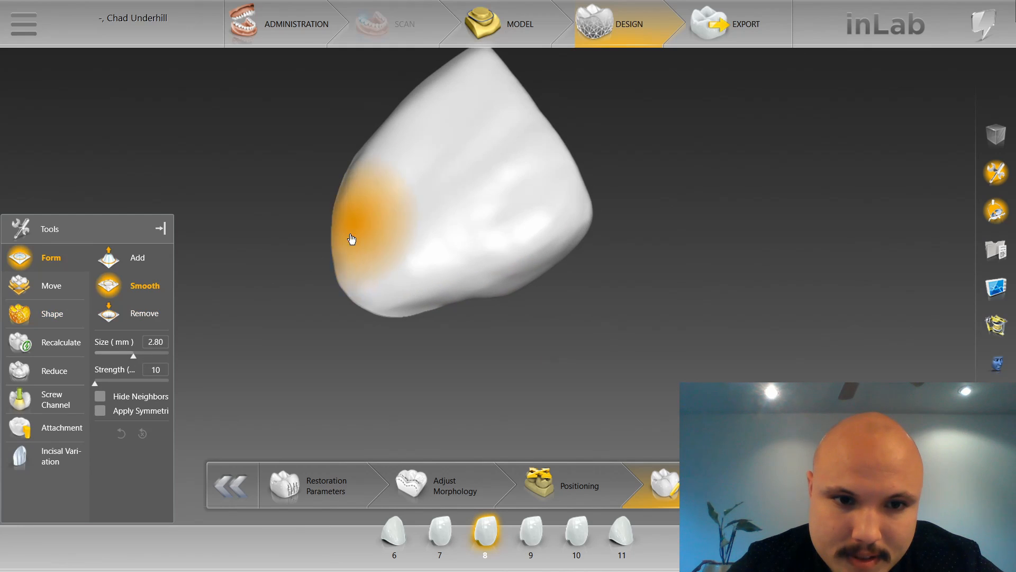
{"action": "left_click_drag", "start_coordinate": [356, 163], "coordinate": [357, 181]}
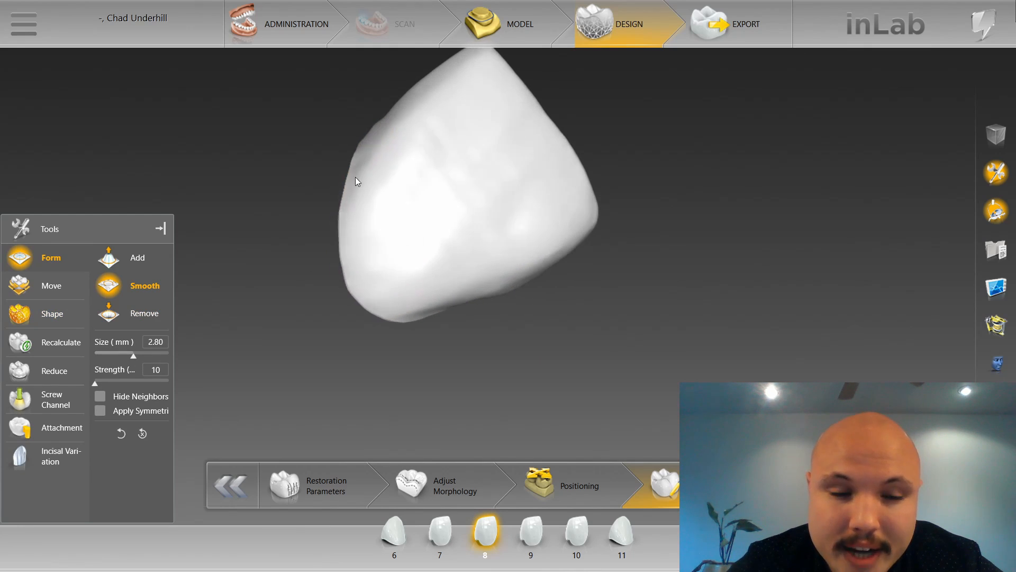
{"action": "left_click_drag", "start_coordinate": [382, 116], "coordinate": [381, 154]}
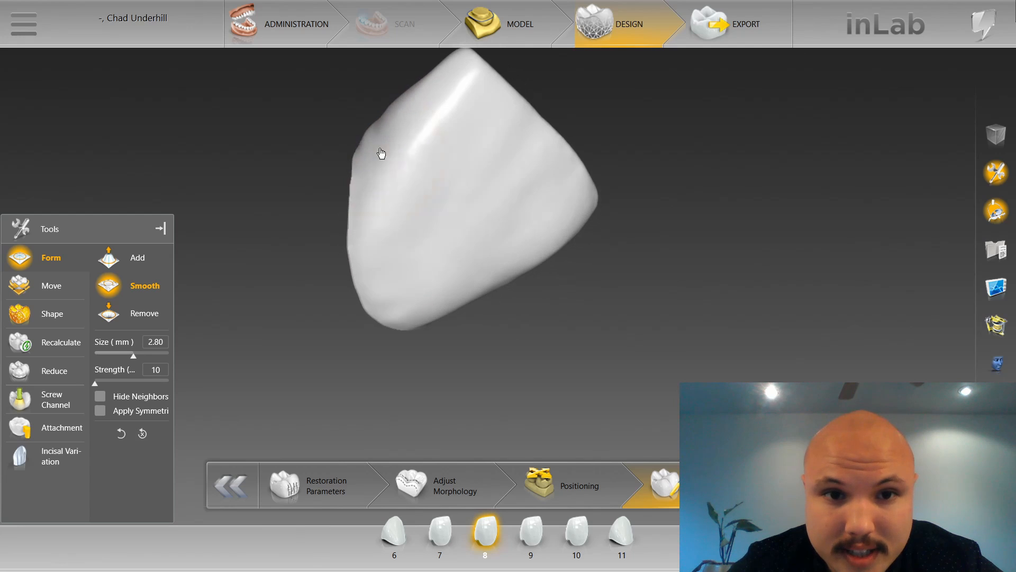
{"action": "mouse_move", "coordinate": [521, 355]}
{"action": "left_mouse_down"}
{"action": "mouse_move", "coordinate": [526, 377]}
{"action": "mouse_move", "coordinate": [483, 315]}
{"action": "left_mouse_up"}
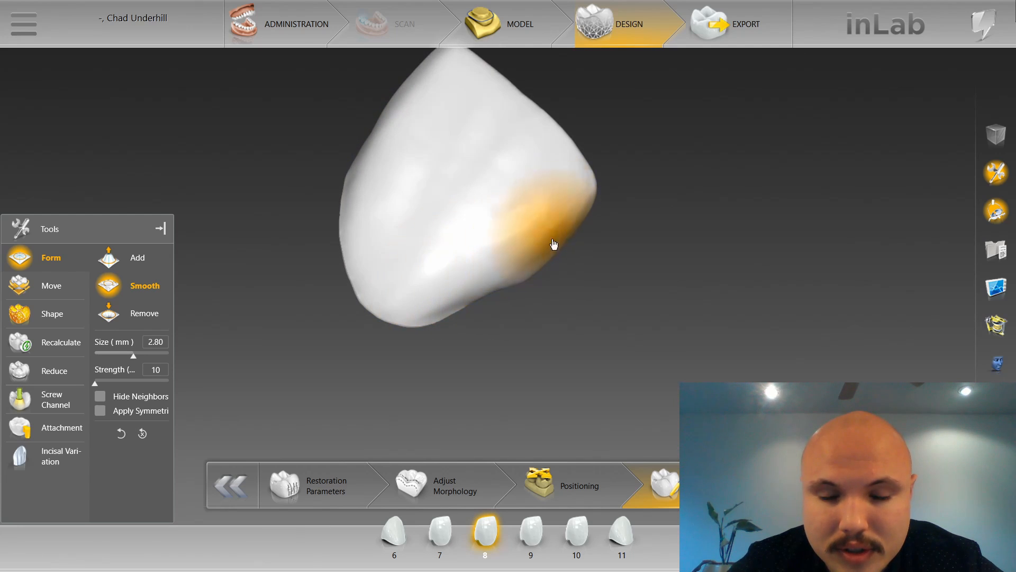
{"action": "mouse_move", "coordinate": [549, 295]}
{"action": "left_mouse_down"}
{"action": "mouse_move", "coordinate": [516, 264]}
{"action": "mouse_move", "coordinate": [524, 240]}
{"action": "mouse_move", "coordinate": [465, 212]}
{"action": "mouse_move", "coordinate": [424, 162]}
{"action": "left_mouse_up"}
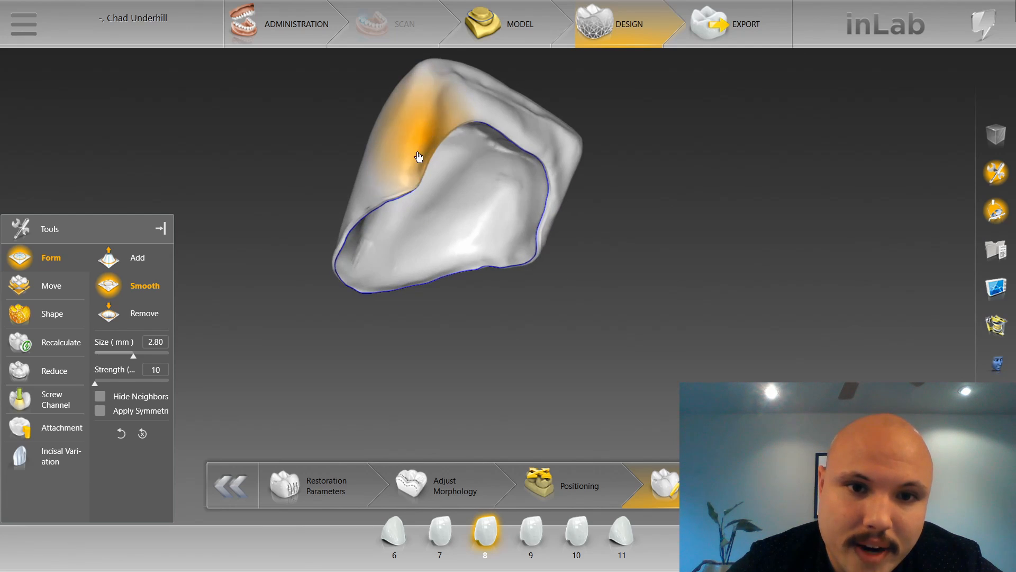
Display the contact map on restoration 8, examine its proximal and lingual contact areas, and hide the map.
{"action": "left_click_drag", "start_coordinate": [142, 222], "coordinate": [139, 162]}
{"action": "left_click", "coordinate": [994, 288]}
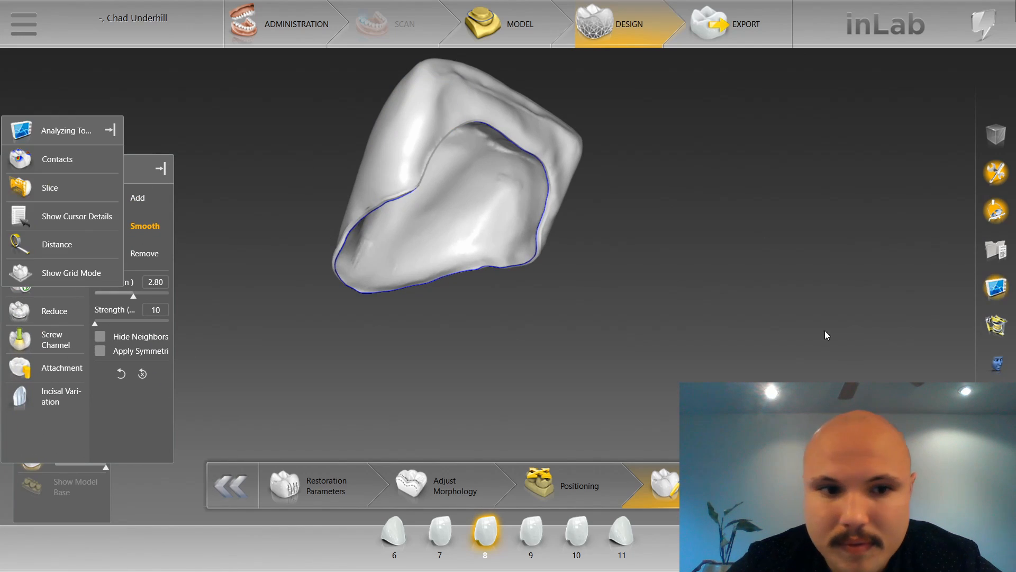
{"action": "left_click", "coordinate": [56, 159]}
{"action": "mouse_move", "coordinate": [334, 141]}
{"action": "left_mouse_down"}
{"action": "mouse_move", "coordinate": [378, 128]}
{"action": "mouse_move", "coordinate": [380, 139]}
{"action": "mouse_move", "coordinate": [382, 129]}
{"action": "left_mouse_up"}
{"action": "scroll", "coordinate": [382, 129], "scroll_direction": "down", "scroll_amount": 3}
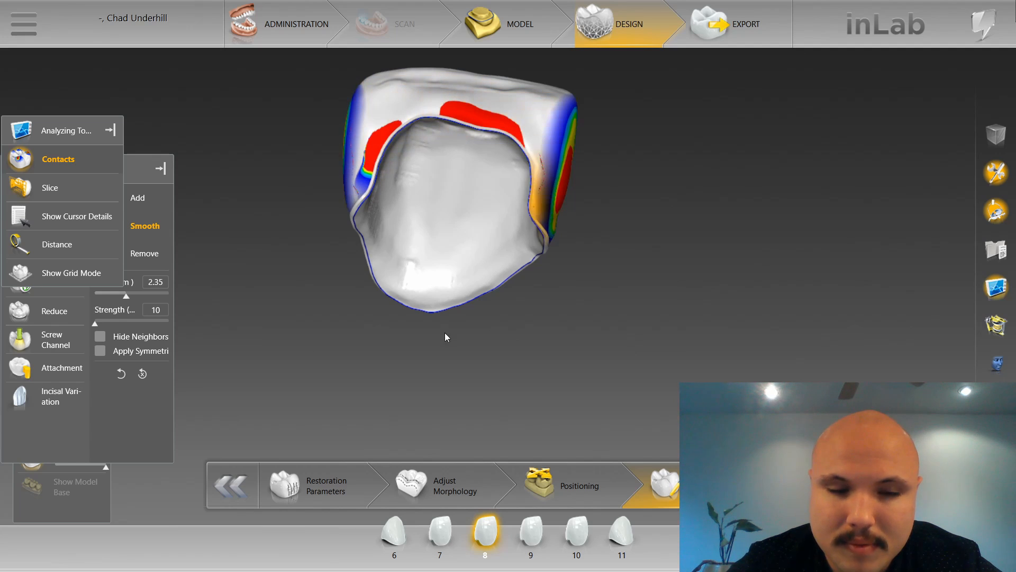
{"action": "left_click", "coordinate": [55, 159]}
Smooth the proximal side and cervical area of restoration 8 at 2.65 to 2.83 mm, then reduce the tool size to 2.23 mm.
{"action": "left_click_drag", "start_coordinate": [614, 247], "coordinate": [363, 206]}
{"action": "scroll", "coordinate": [354, 197], "scroll_direction": "up", "scroll_amount": 2}
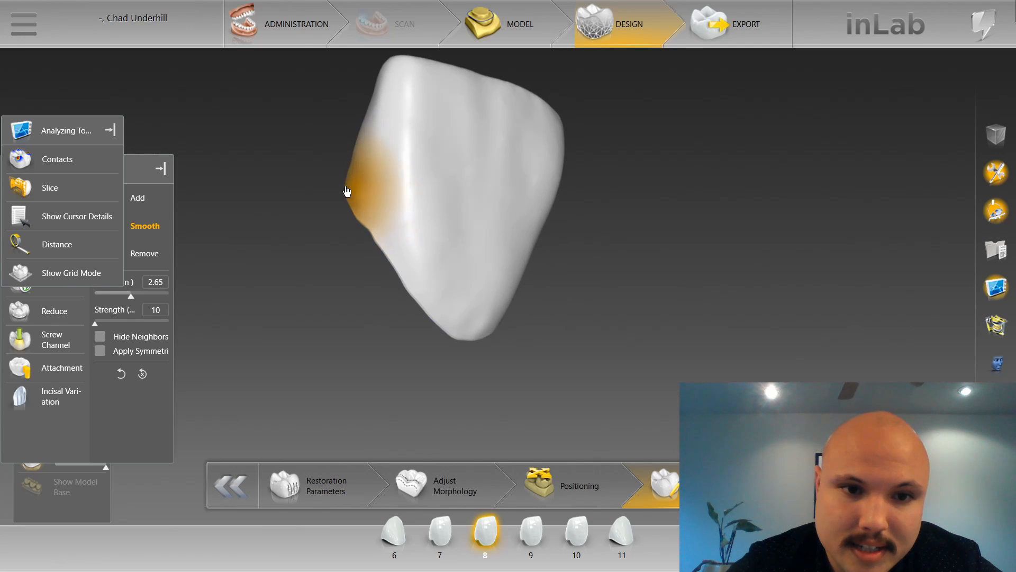
{"action": "left_click_drag", "start_coordinate": [329, 159], "coordinate": [353, 215]}
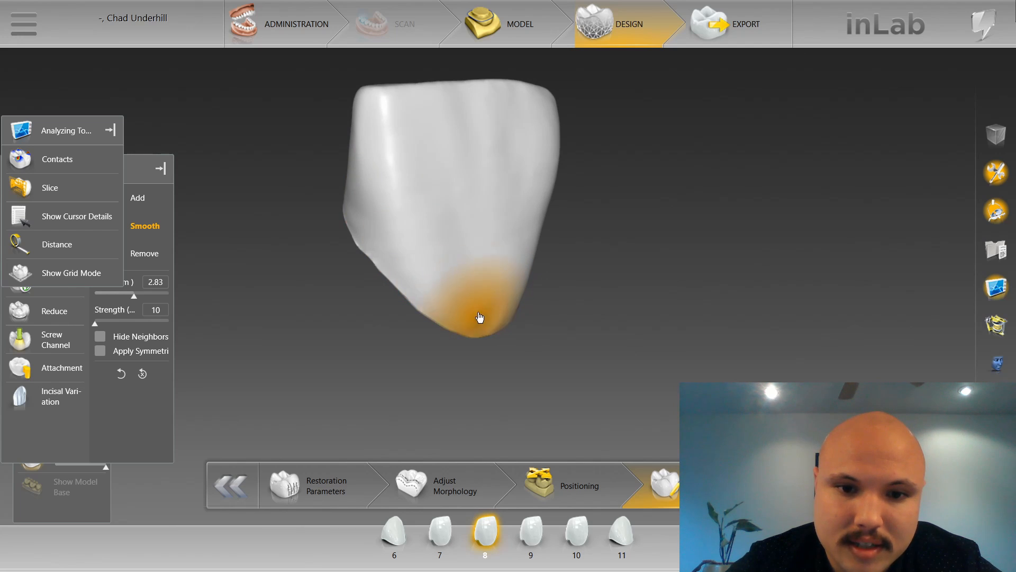
{"action": "mouse_move", "coordinate": [565, 277]}
{"action": "left_mouse_down"}
{"action": "mouse_move", "coordinate": [487, 291]}
{"action": "mouse_move", "coordinate": [450, 285]}
{"action": "mouse_move", "coordinate": [339, 147]}
{"action": "mouse_move", "coordinate": [337, 95]}
{"action": "mouse_move", "coordinate": [529, 122]}
{"action": "mouse_move", "coordinate": [567, 154]}
{"action": "mouse_move", "coordinate": [541, 191]}
{"action": "mouse_move", "coordinate": [504, 161]}
{"action": "mouse_move", "coordinate": [469, 206]}
{"action": "mouse_move", "coordinate": [459, 173]}
{"action": "left_mouse_up"}
{"action": "scroll", "coordinate": [459, 172], "scroll_direction": "down", "scroll_amount": 3}
{"action": "scroll", "coordinate": [459, 172], "scroll_direction": "down", "scroll_amount": 1}
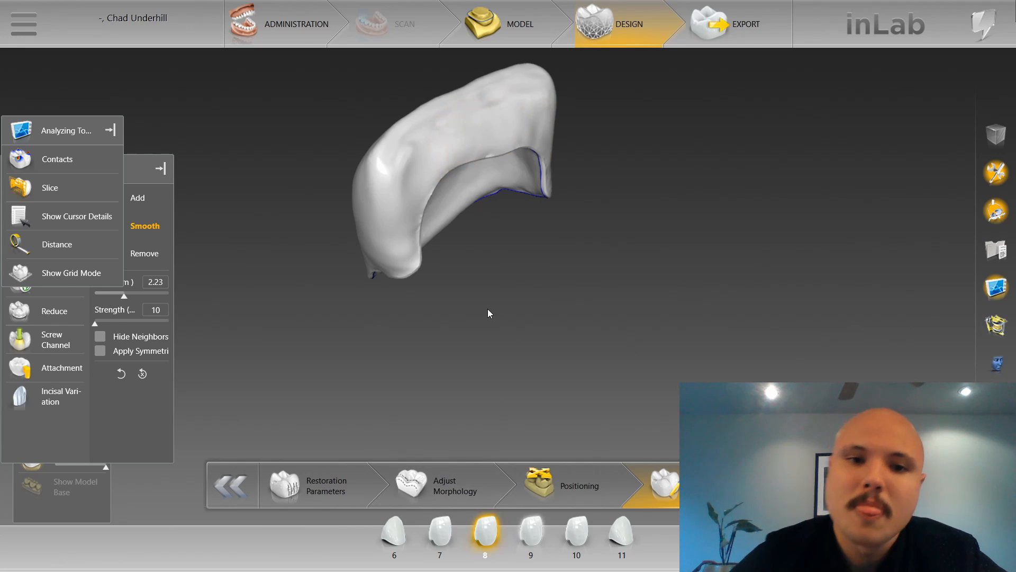
Select restoration 9 and smooth its cervical margin area and proximal side, using sizes 2.88 mm and 2.38 mm at strength 10.
{"action": "mouse_move", "coordinate": [468, 206]}
{"action": "left_mouse_down"}
{"action": "mouse_move", "coordinate": [390, 193]}
{"action": "mouse_move", "coordinate": [580, 302]}
{"action": "mouse_move", "coordinate": [550, 296]}
{"action": "left_mouse_up"}
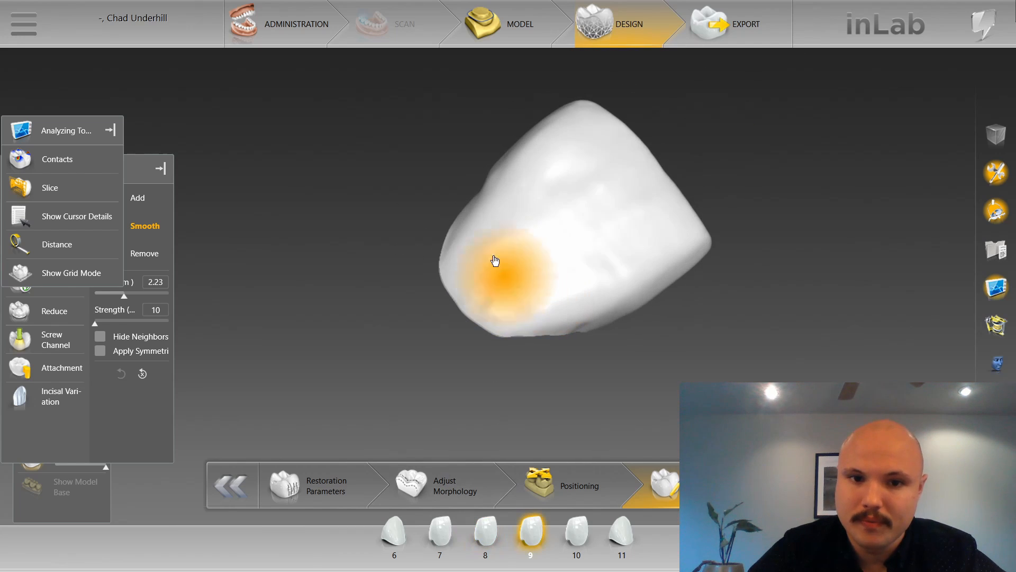
{"action": "scroll", "coordinate": [472, 245], "scroll_direction": "up", "scroll_amount": 4}
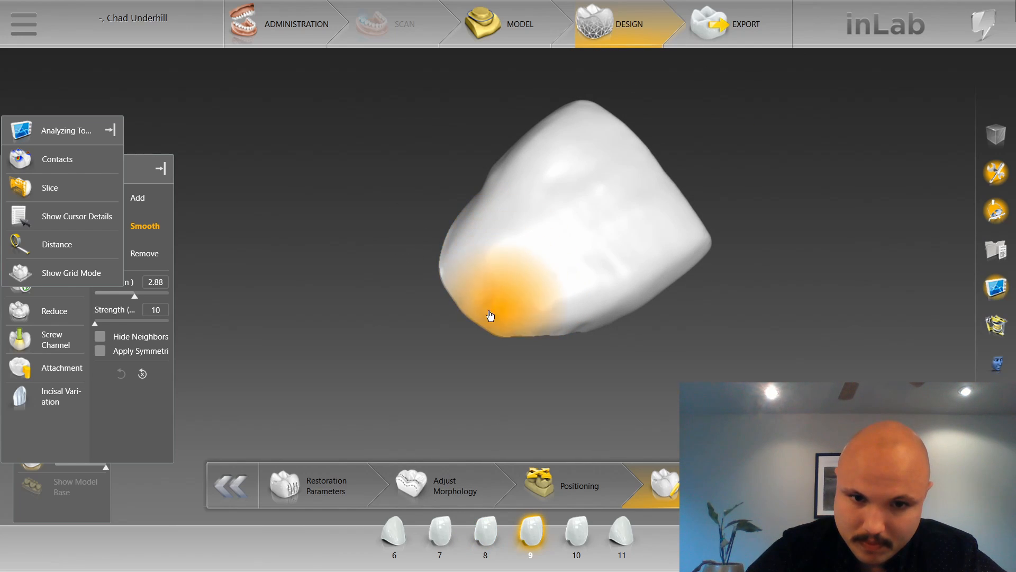
{"action": "mouse_move", "coordinate": [485, 302]}
{"action": "left_mouse_down"}
{"action": "mouse_move", "coordinate": [472, 225]}
{"action": "mouse_move", "coordinate": [470, 286]}
{"action": "left_mouse_up"}
{"action": "left_click_drag", "start_coordinate": [470, 286], "coordinate": [504, 186]}
{"action": "scroll", "coordinate": [503, 193], "scroll_direction": "down", "scroll_amount": 3}
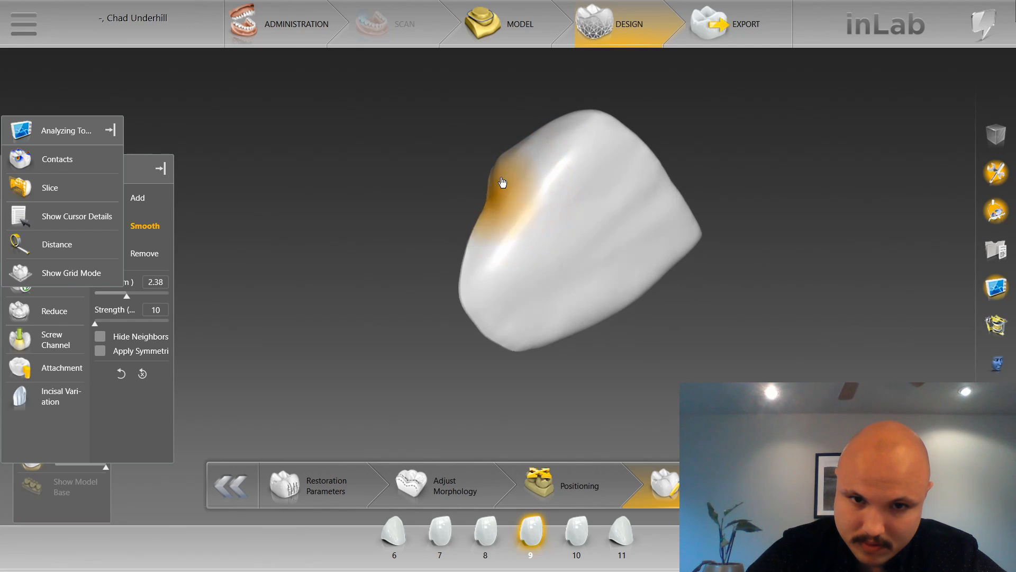
Save the current restoration case.
{"action": "left_click", "coordinate": [18, 23]}
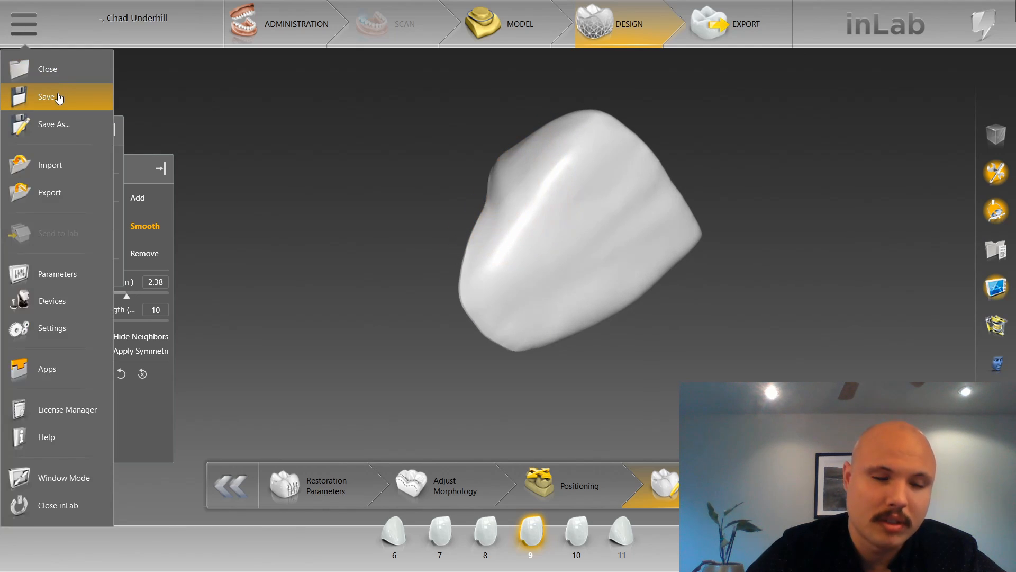
{"action": "left_click", "coordinate": [63, 89]}
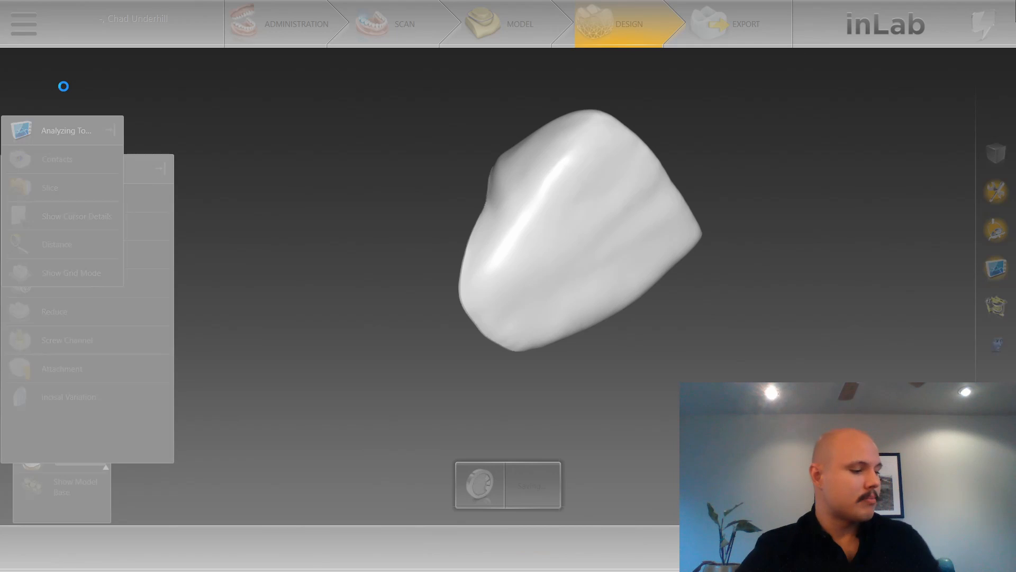
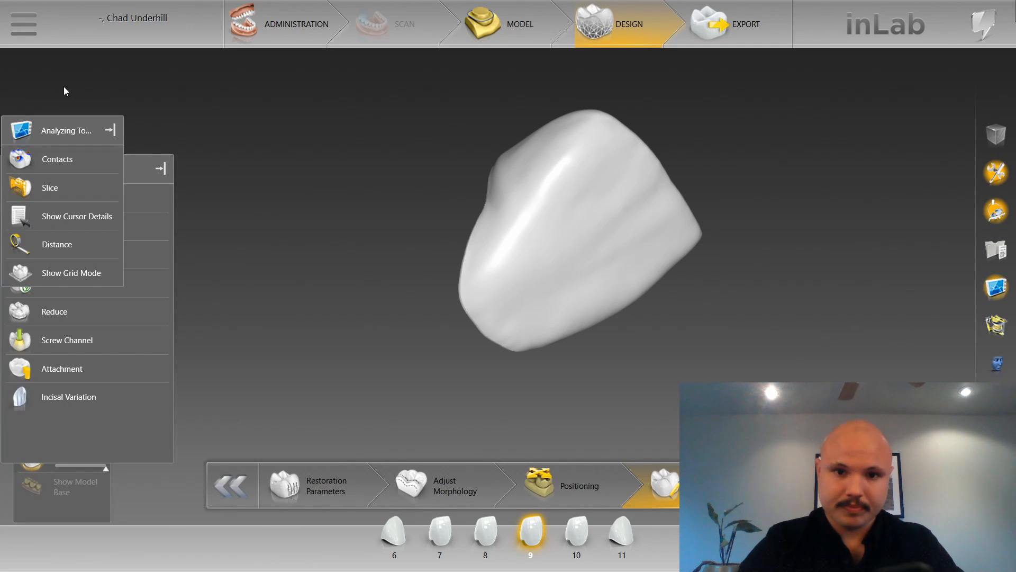
Smooth the proximal side and the margin area around the lingual side of restoration 9 at size 2.38 mm, strength 10.
{"action": "left_click_drag", "start_coordinate": [406, 250], "coordinate": [439, 183]}
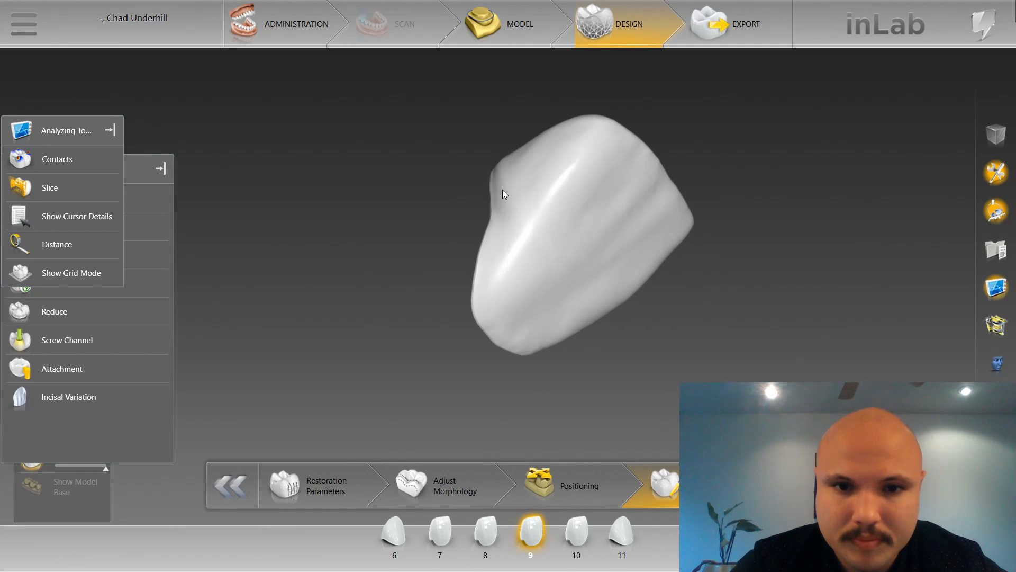
{"action": "right_click", "coordinate": [506, 180]}
{"action": "mouse_move", "coordinate": [544, 189]}
{"action": "left_click", "coordinate": [677, 206]}
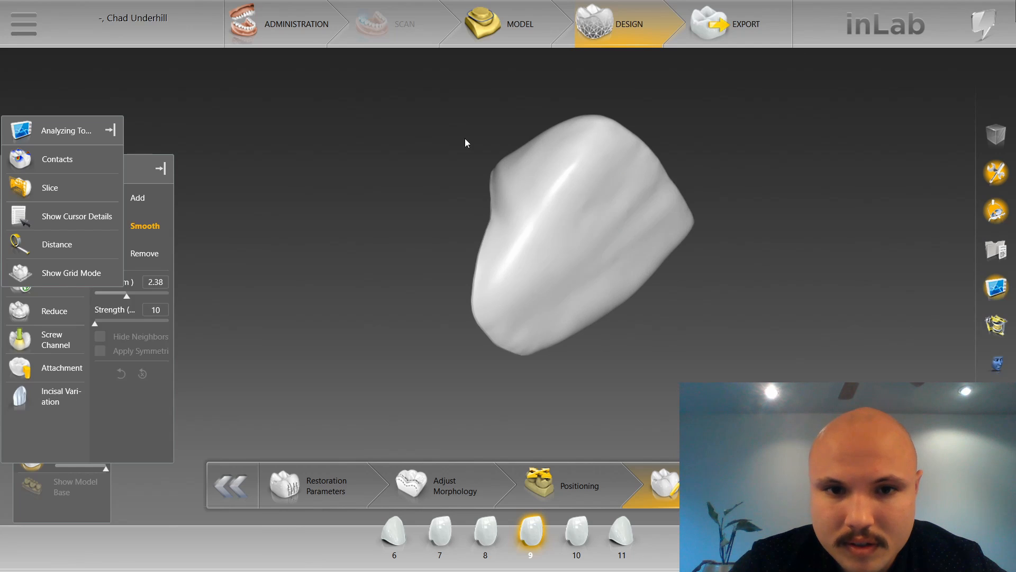
{"action": "left_click", "coordinate": [515, 179]}
{"action": "mouse_move", "coordinate": [515, 180]}
{"action": "left_mouse_down"}
{"action": "mouse_move", "coordinate": [479, 173]}
{"action": "mouse_move", "coordinate": [526, 210]}
{"action": "mouse_move", "coordinate": [547, 268]}
{"action": "left_mouse_up"}
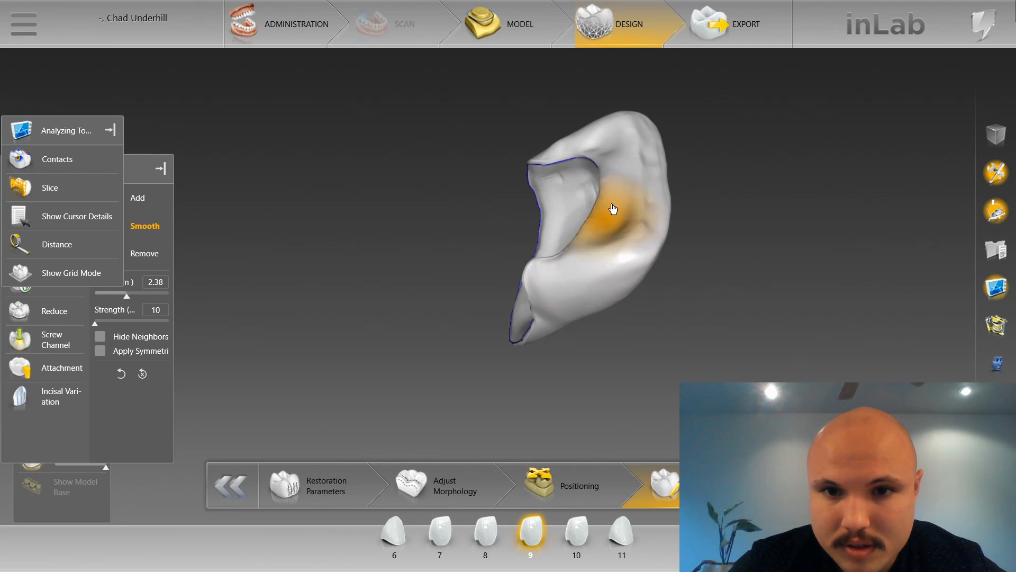
{"action": "mouse_move", "coordinate": [557, 152]}
{"action": "right_mouse_down"}
{"action": "mouse_move", "coordinate": [531, 202]}
{"action": "mouse_move", "coordinate": [571, 197]}
{"action": "right_mouse_up"}
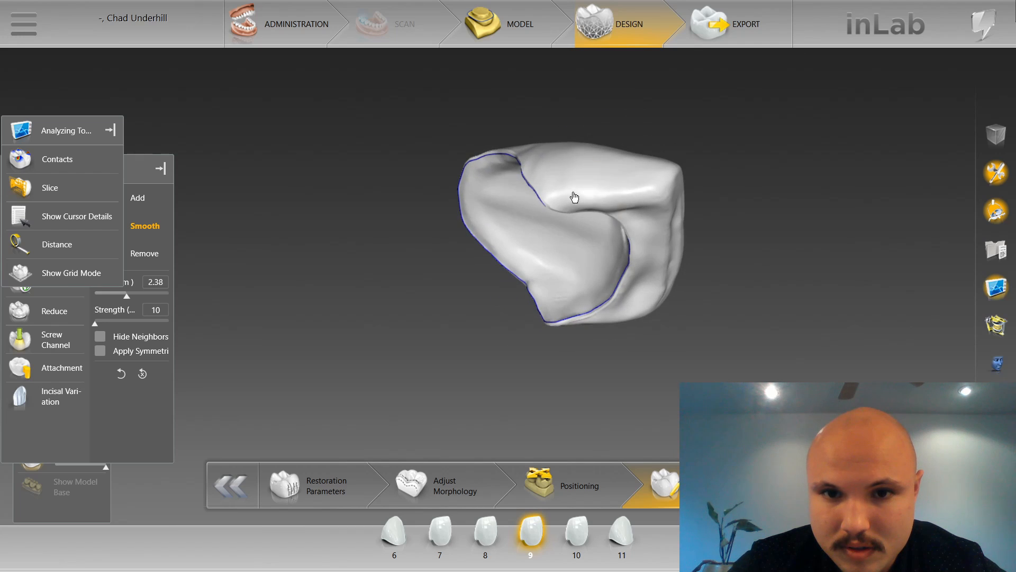
{"action": "mouse_move", "coordinate": [536, 153]}
{"action": "right_mouse_down"}
{"action": "mouse_move", "coordinate": [544, 217]}
{"action": "mouse_move", "coordinate": [531, 297]}
{"action": "mouse_move", "coordinate": [562, 349]}
{"action": "mouse_move", "coordinate": [556, 313]}
{"action": "right_mouse_up"}
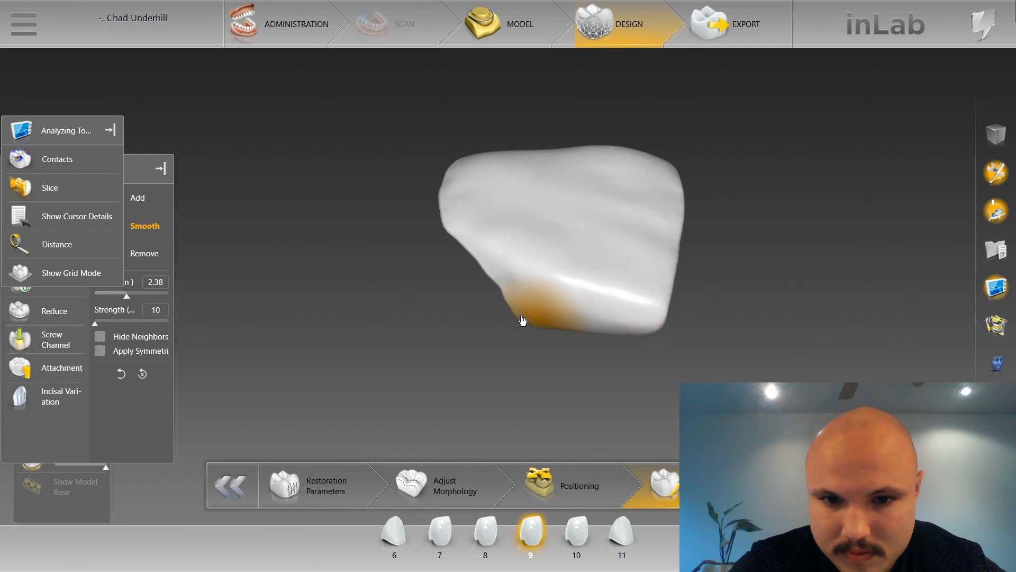
Reduce the smoothing size to 2.10 mm and smooth the proximal edges and facial surface of restoration 9.
{"action": "mouse_move", "coordinate": [446, 294]}
{"action": "right_mouse_down"}
{"action": "mouse_move", "coordinate": [503, 335]}
{"action": "mouse_move", "coordinate": [523, 307]}
{"action": "right_mouse_up"}
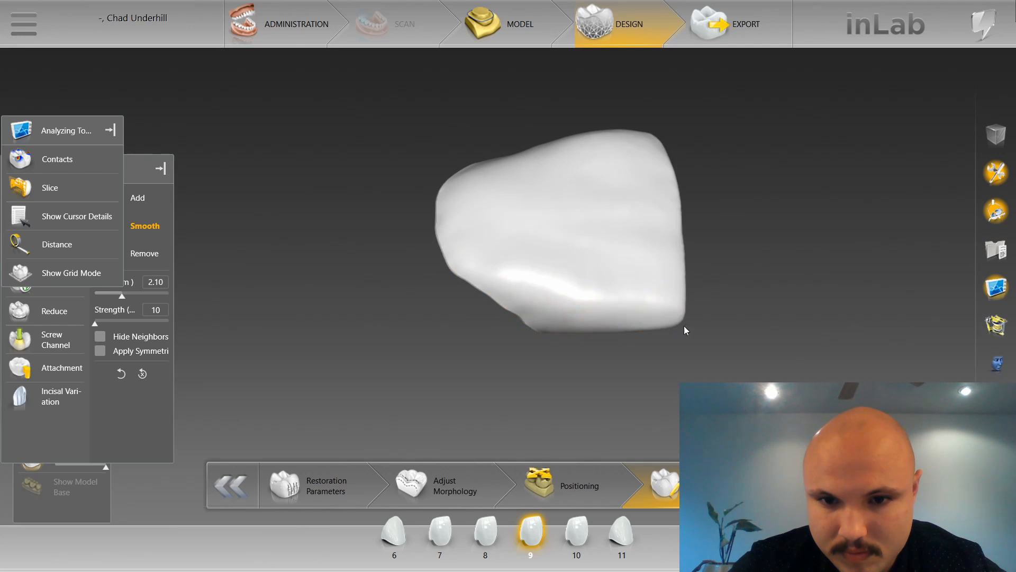
{"action": "mouse_move", "coordinate": [538, 113]}
{"action": "right_mouse_down"}
{"action": "mouse_move", "coordinate": [522, 150]}
{"action": "mouse_move", "coordinate": [529, 165]}
{"action": "mouse_move", "coordinate": [539, 151]}
{"action": "right_mouse_up"}
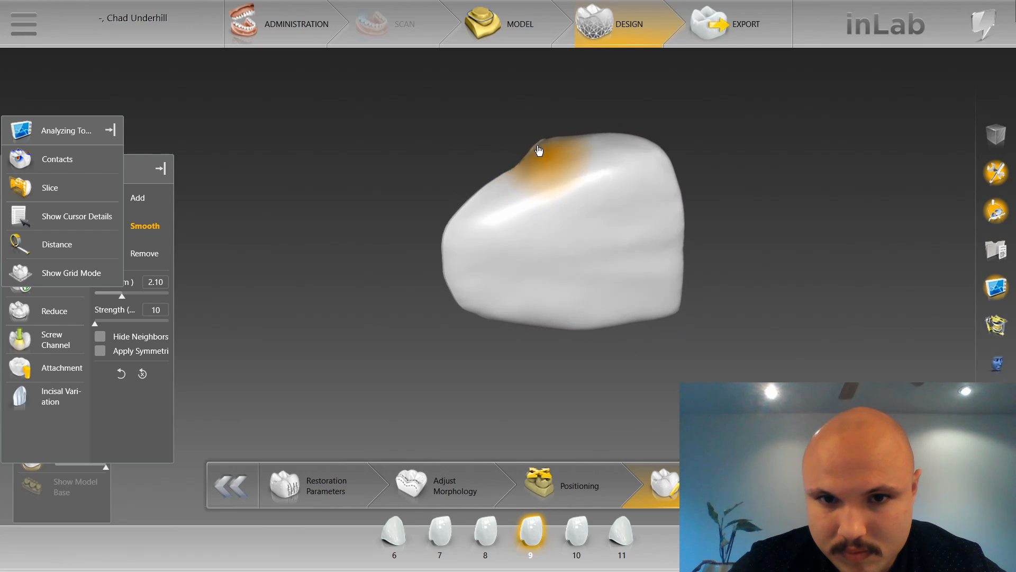
{"action": "right_click_drag", "start_coordinate": [691, 150], "coordinate": [646, 168]}
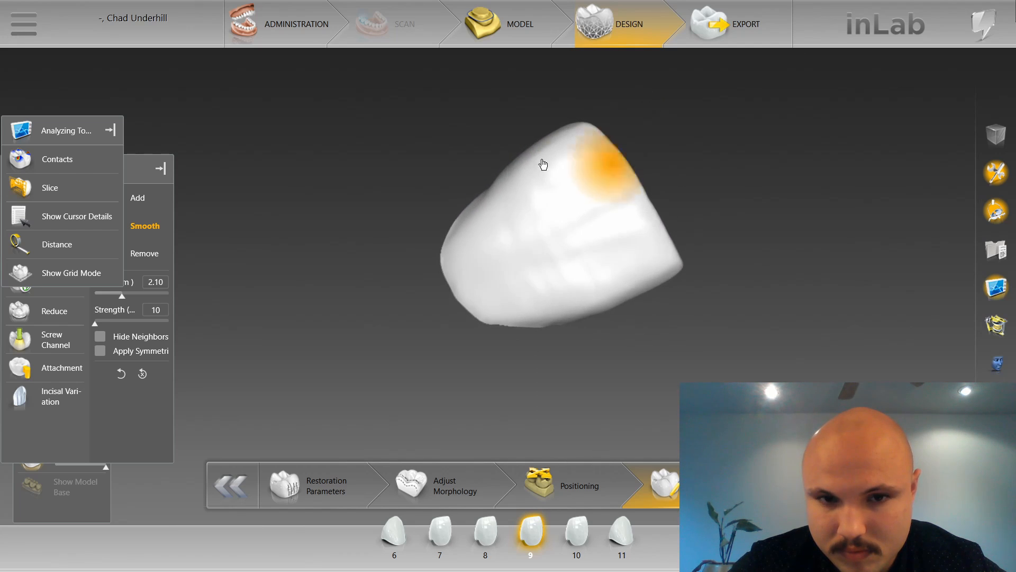
Adjust the cervical and proximal contours of restoration 9 with the Shape tool, Individual and 2-Directional, at size 1.02.
{"action": "right_click_drag", "start_coordinate": [542, 164], "coordinate": [404, 143]}
{"action": "right_click", "coordinate": [404, 142]}
{"action": "mouse_move", "coordinate": [476, 184]}
{"action": "left_click", "coordinate": [552, 204]}
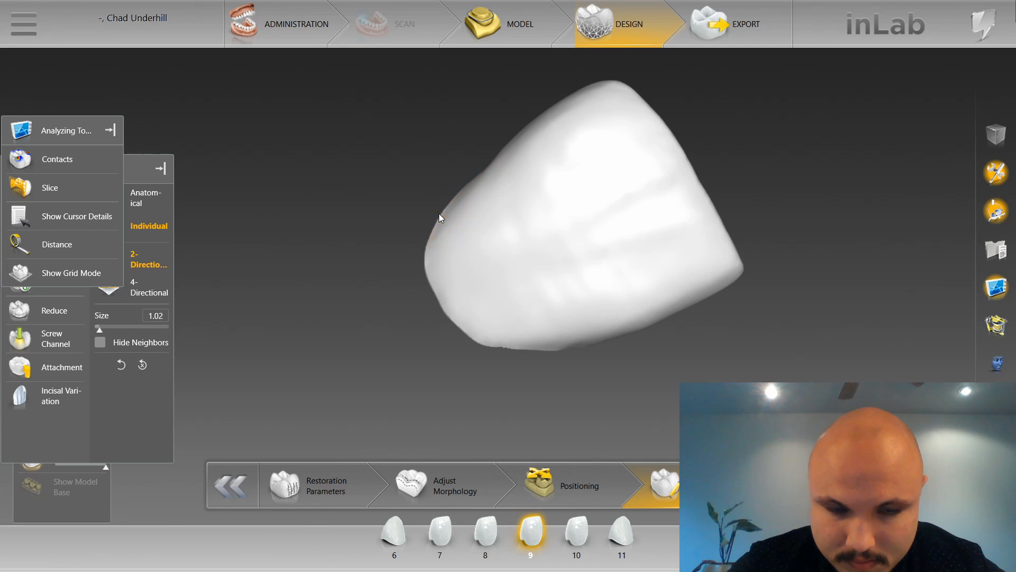
{"action": "mouse_move", "coordinate": [439, 218]}
{"action": "right_mouse_down"}
{"action": "mouse_move", "coordinate": [461, 171]}
{"action": "mouse_move", "coordinate": [454, 193]}
{"action": "mouse_move", "coordinate": [509, 263]}
{"action": "right_mouse_up"}
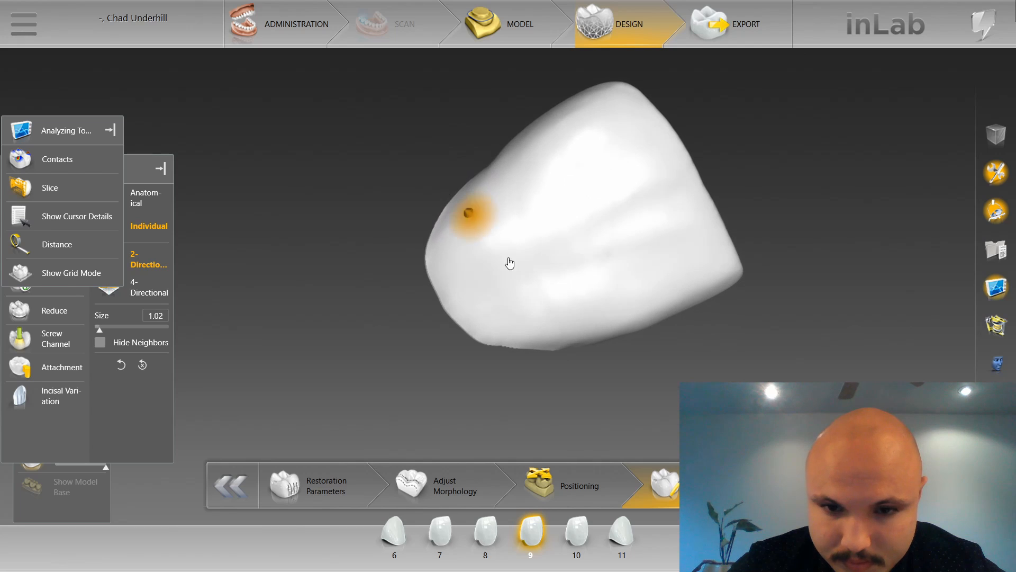
{"action": "right_click_drag", "start_coordinate": [581, 355], "coordinate": [578, 345]}
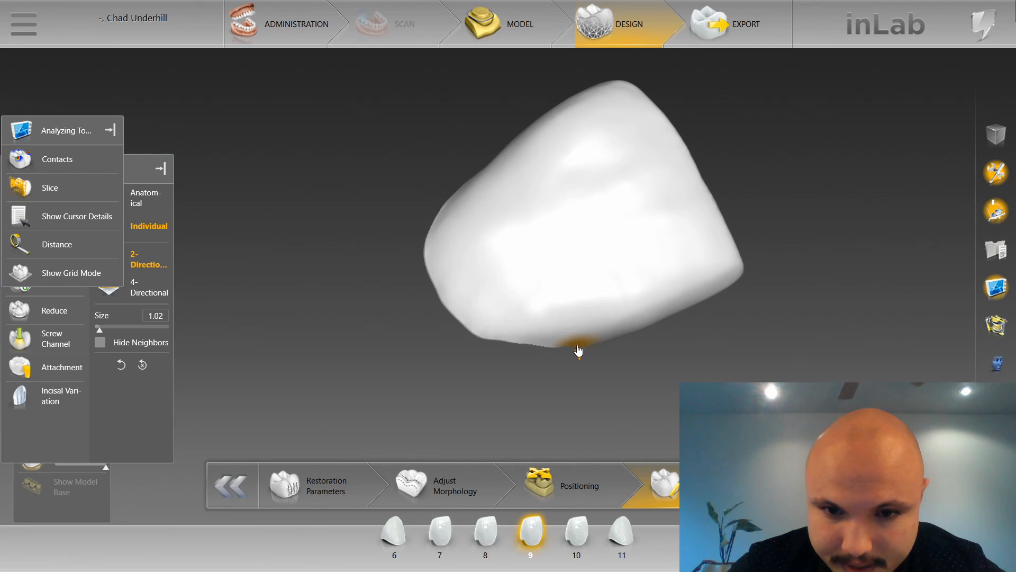
Refine the proximal bulge and incisal corner of restoration 9 with the Shape tool, varying the size between 1.02 and 2.48.
{"action": "mouse_move", "coordinate": [463, 148]}
{"action": "right_mouse_down"}
{"action": "mouse_move", "coordinate": [497, 179]}
{"action": "mouse_move", "coordinate": [513, 155]}
{"action": "right_mouse_up"}
{"action": "scroll", "coordinate": [515, 158], "scroll_direction": "down", "scroll_amount": 6}
{"action": "scroll", "coordinate": [519, 157], "scroll_direction": "up", "scroll_amount": 8}
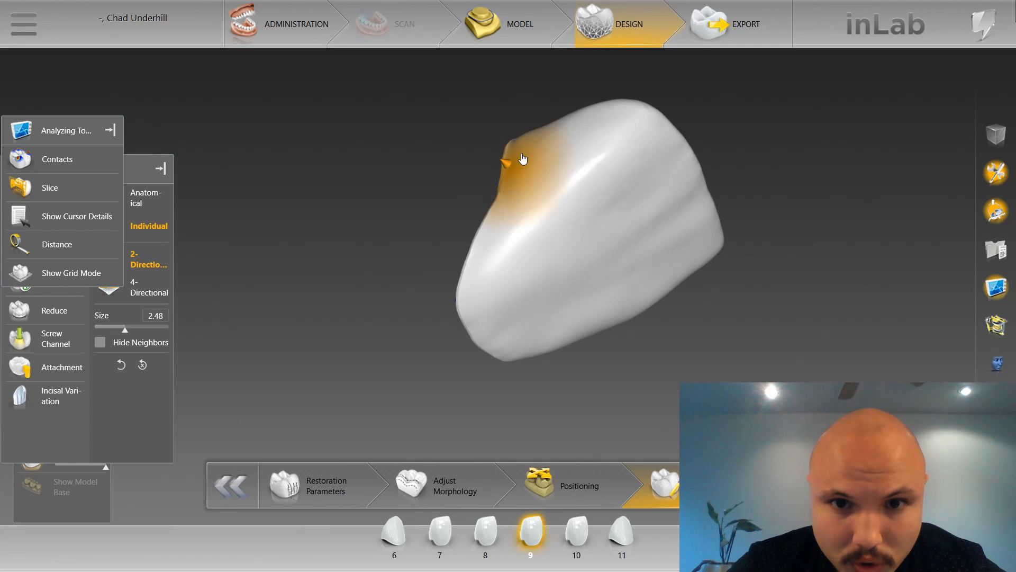
{"action": "scroll", "coordinate": [522, 157], "scroll_direction": "down", "scroll_amount": 7}
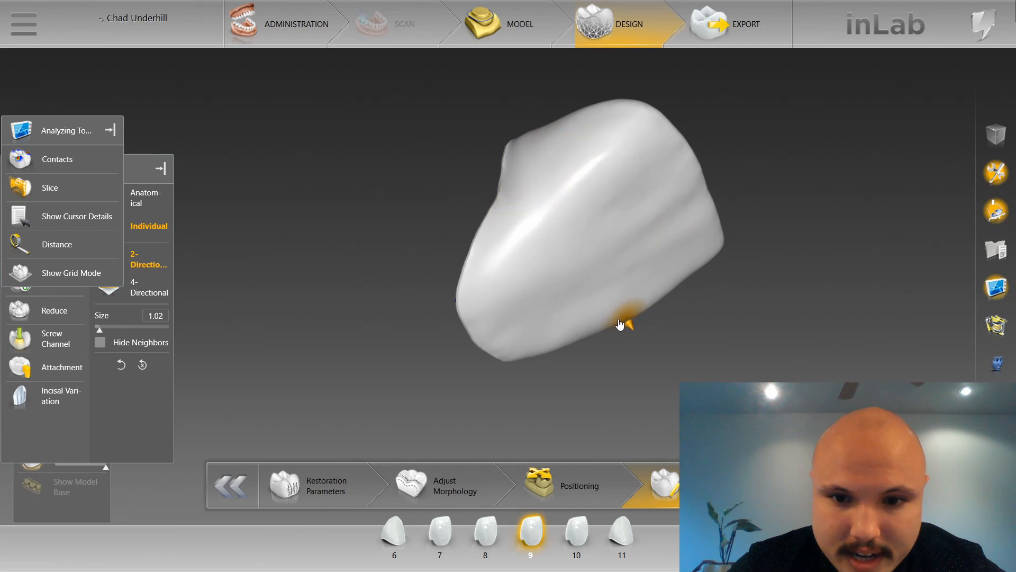
{"action": "right_click", "coordinate": [594, 344]}
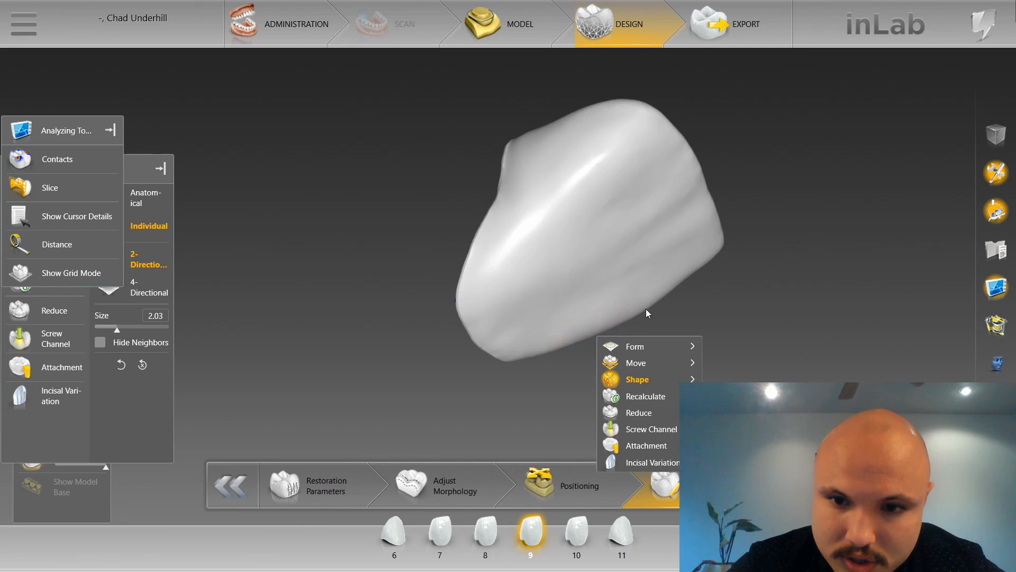
{"action": "left_click", "coordinate": [649, 311]}
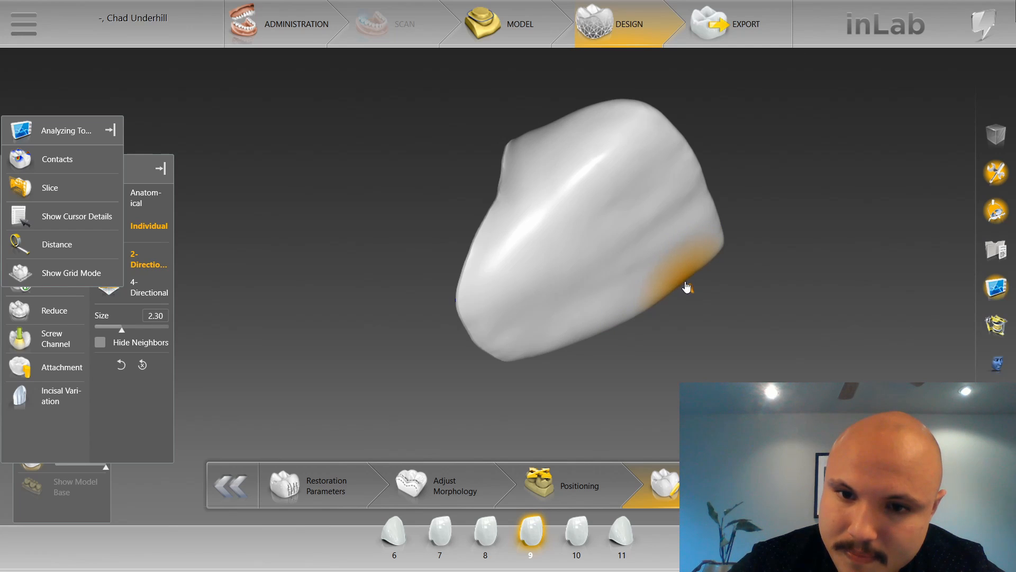
{"action": "right_click_drag", "start_coordinate": [720, 294], "coordinate": [634, 204]}
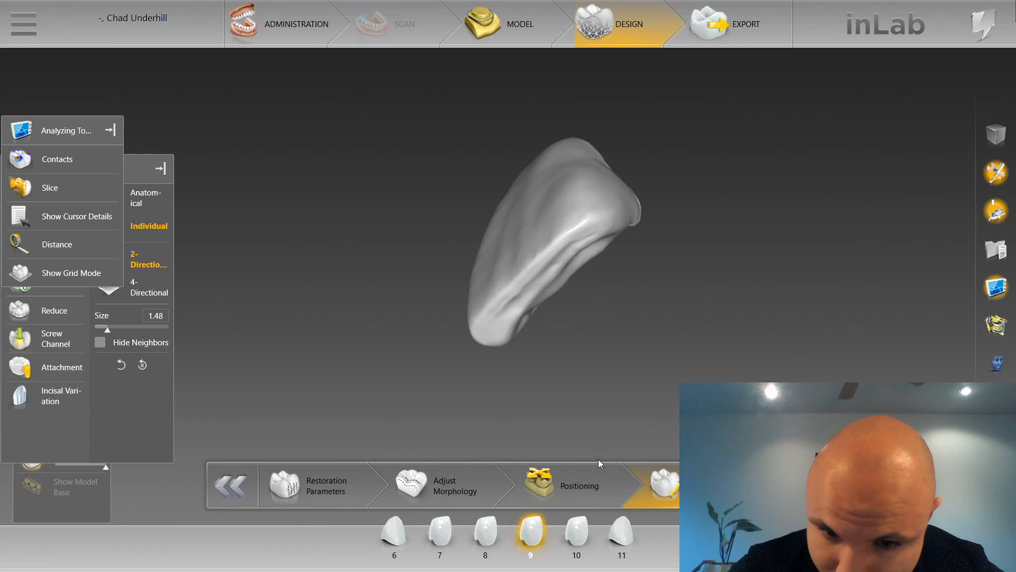
Select restoration 10 and shape its proximal side with the Individual 2-Directional tool at size 2.20, then reduce the size to 1.83.
{"action": "left_click", "coordinate": [577, 536]}
{"action": "right_click", "coordinate": [599, 220]}
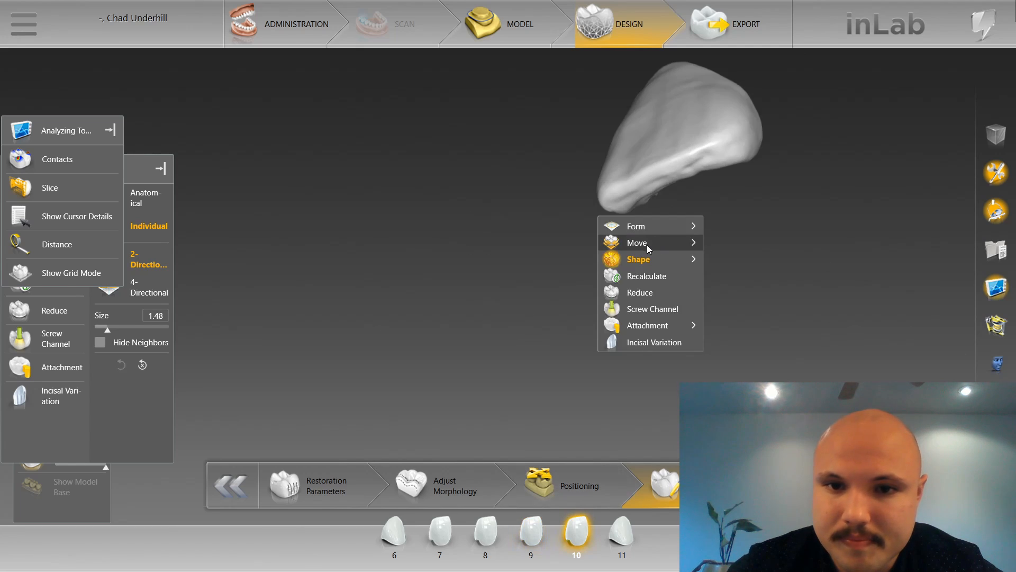
{"action": "right_click_drag", "start_coordinate": [569, 183], "coordinate": [616, 304]}
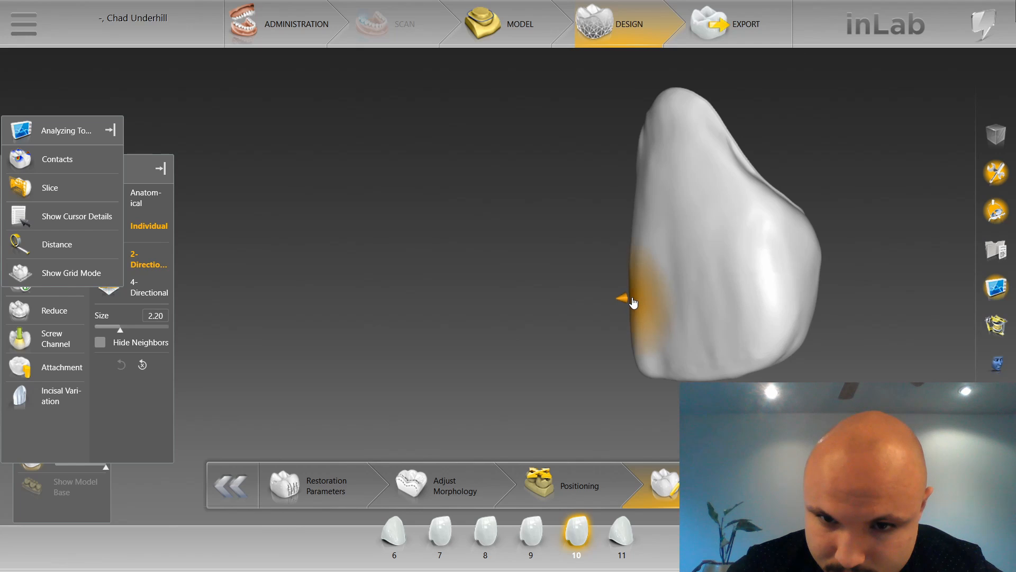
{"action": "left_click", "coordinate": [634, 303]}
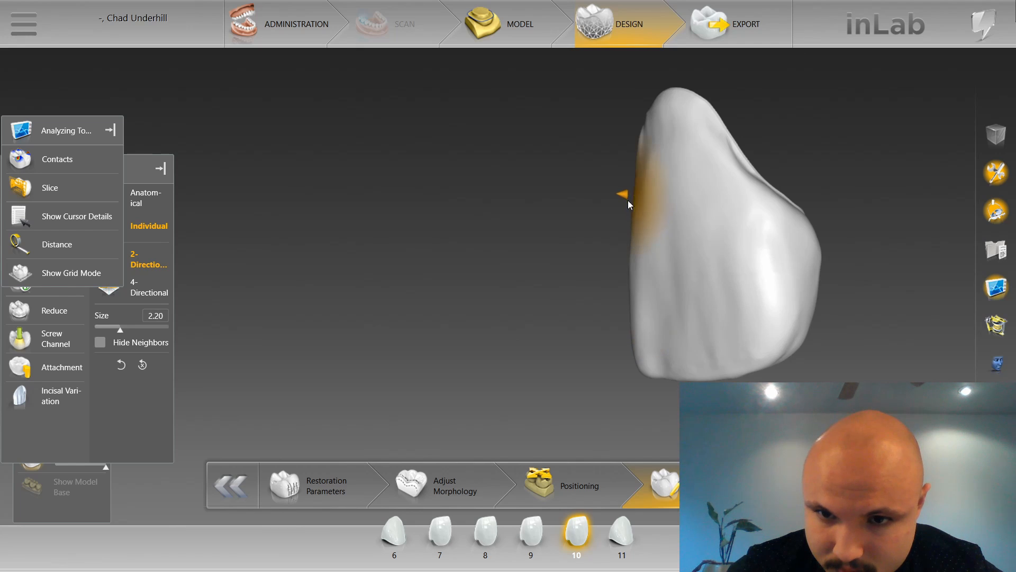
{"action": "right_click_drag", "start_coordinate": [627, 203], "coordinate": [656, 272]}
{"action": "scroll", "coordinate": [802, 227], "scroll_direction": "down", "scroll_amount": 3}
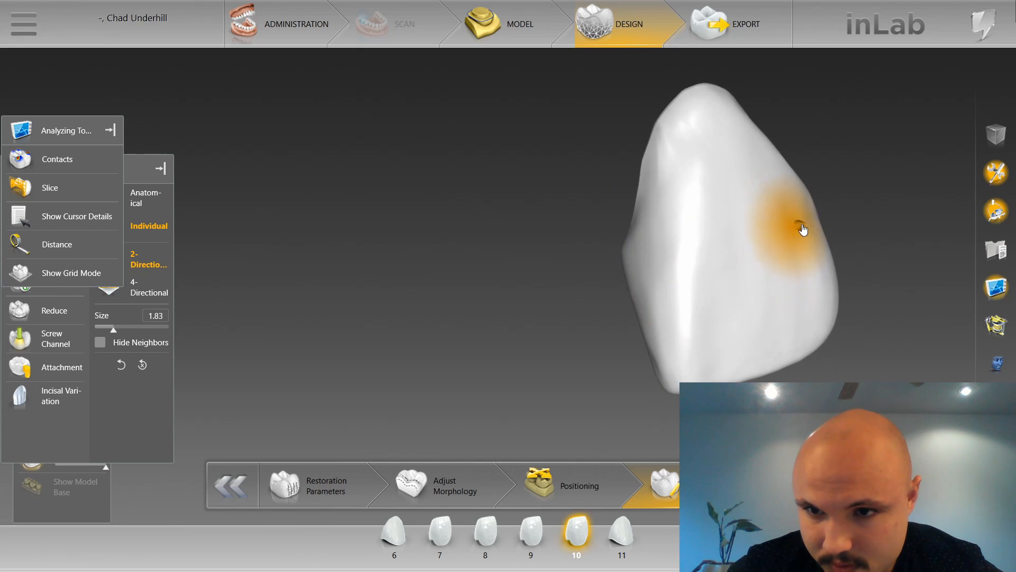
Switch to Smooth on restoration 10 and even out its first proximal side from cervical to incisal at 2.63 mm, strength 10.
{"action": "right_click", "coordinate": [851, 211]}
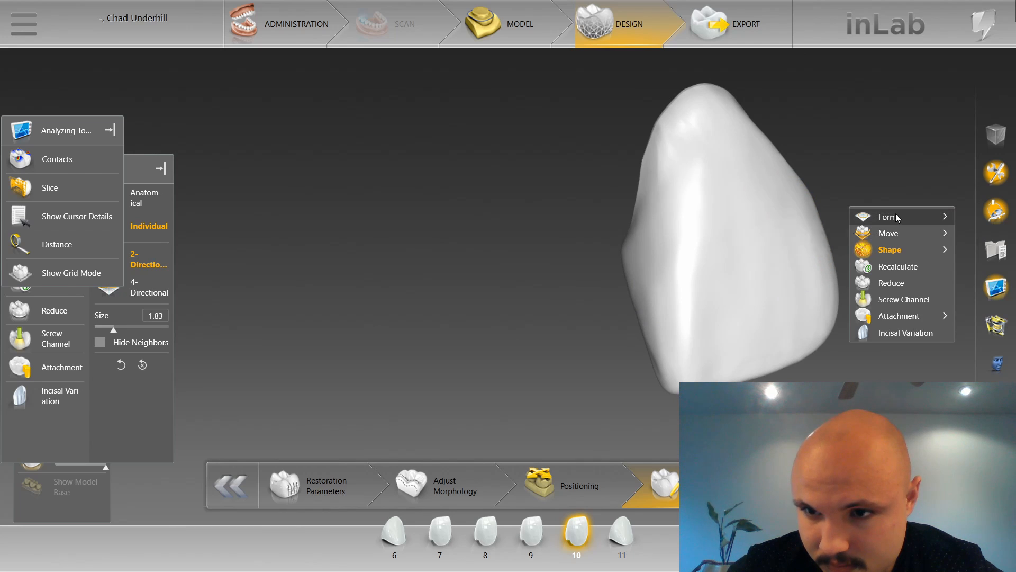
{"action": "mouse_move", "coordinate": [889, 249]}
{"action": "left_click", "coordinate": [807, 233]}
{"action": "left_click_drag", "start_coordinate": [629, 281], "coordinate": [655, 279]}
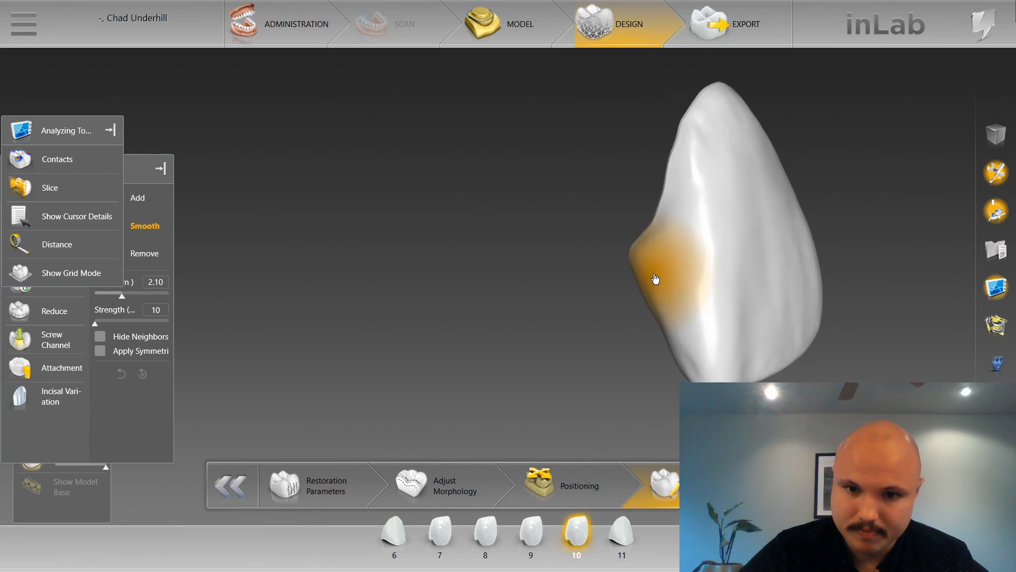
{"action": "scroll", "coordinate": [655, 278], "scroll_direction": "up", "scroll_amount": 1}
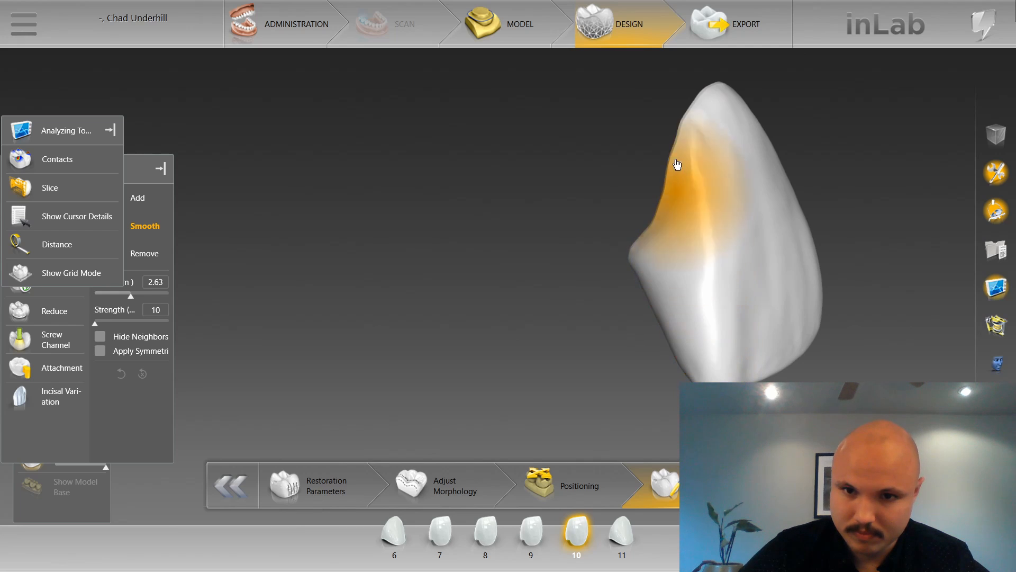
{"action": "left_click_drag", "start_coordinate": [679, 132], "coordinate": [733, 162]}
{"action": "mouse_move", "coordinate": [802, 109]}
{"action": "left_mouse_down"}
{"action": "mouse_move", "coordinate": [764, 148]}
{"action": "mouse_move", "coordinate": [721, 163]}
{"action": "left_mouse_up"}
{"action": "mouse_move", "coordinate": [692, 208]}
{"action": "right_mouse_down"}
{"action": "mouse_move", "coordinate": [629, 291]}
{"action": "mouse_move", "coordinate": [643, 276]}
{"action": "right_mouse_up"}
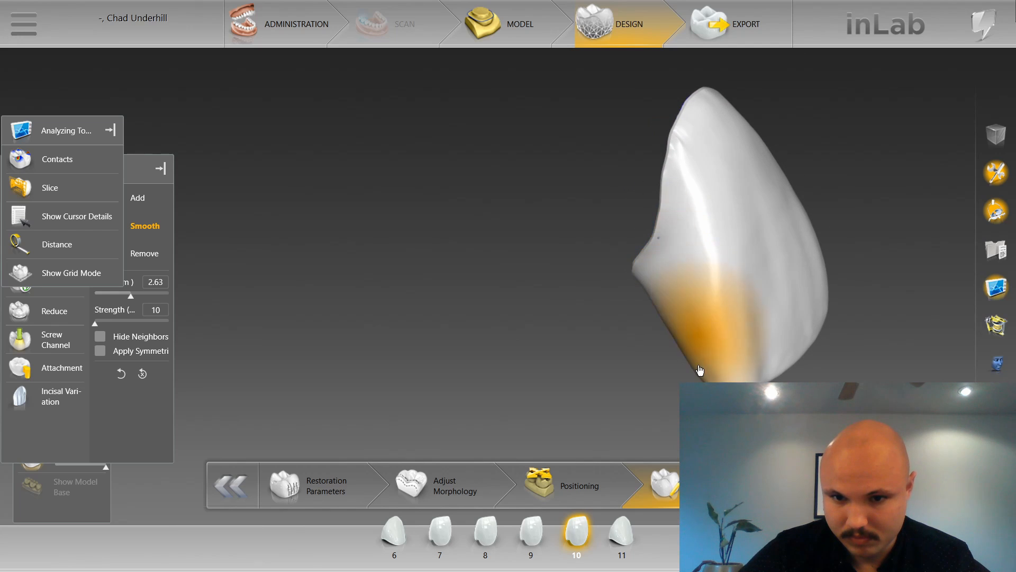
Smooth the opposite proximal side and cervical area of restoration 10 at size 2.63 mm, strength 10.
{"action": "right_click_drag", "start_coordinate": [847, 336], "coordinate": [709, 361]}
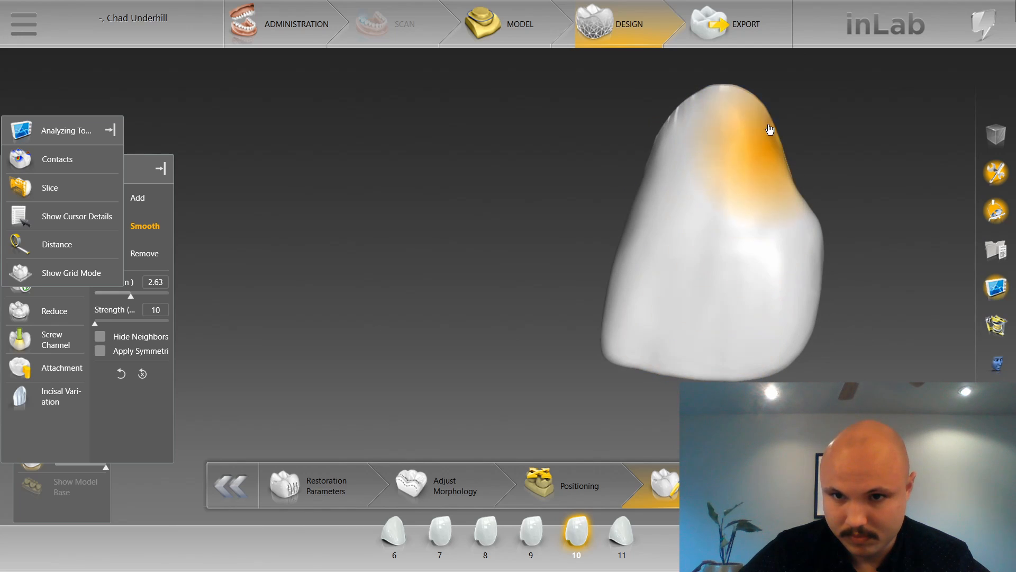
{"action": "mouse_move", "coordinate": [864, 224]}
{"action": "left_mouse_down"}
{"action": "mouse_move", "coordinate": [798, 250]}
{"action": "mouse_move", "coordinate": [770, 238]}
{"action": "left_mouse_up"}
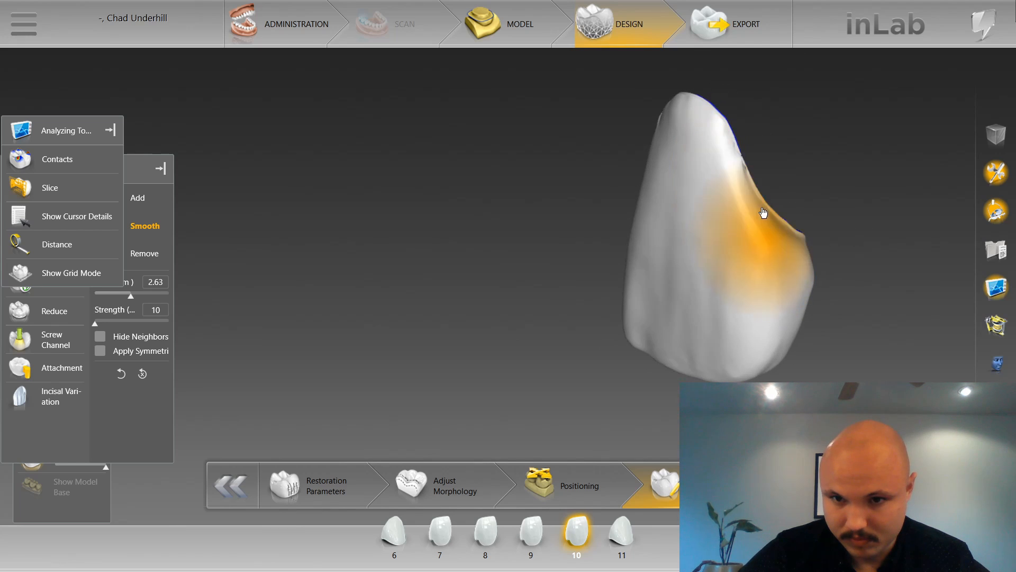
{"action": "left_click_drag", "start_coordinate": [808, 334], "coordinate": [748, 257]}
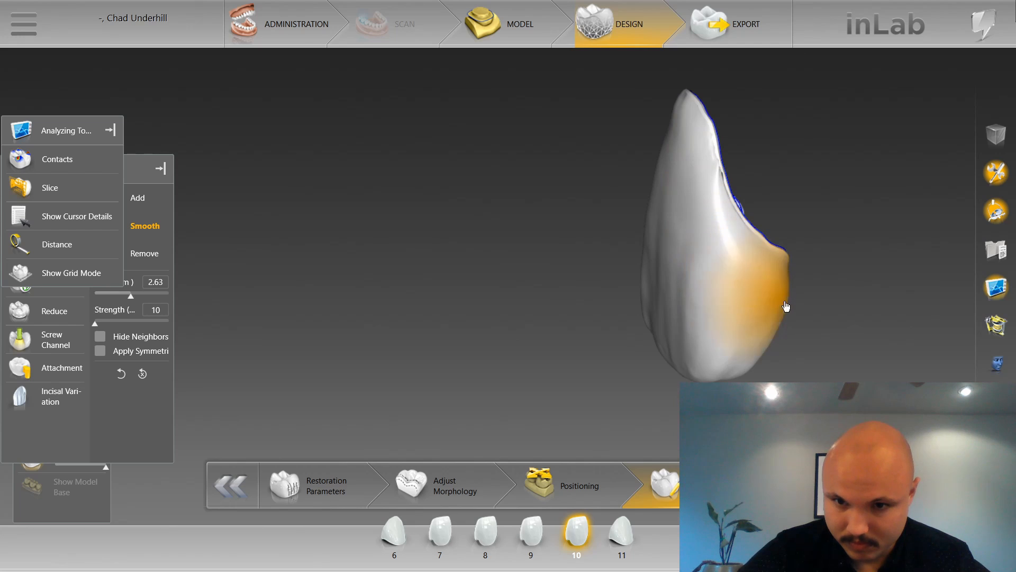
{"action": "mouse_move", "coordinate": [738, 292]}
{"action": "middle_mouse_down"}
{"action": "mouse_move", "coordinate": [819, 250]}
{"action": "mouse_move", "coordinate": [862, 295]}
{"action": "mouse_move", "coordinate": [748, 349]}
{"action": "mouse_move", "coordinate": [664, 291]}
{"action": "mouse_move", "coordinate": [703, 292]}
{"action": "mouse_move", "coordinate": [661, 267]}
{"action": "mouse_move", "coordinate": [719, 320]}
{"action": "mouse_move", "coordinate": [794, 295]}
{"action": "mouse_move", "coordinate": [799, 316]}
{"action": "mouse_move", "coordinate": [604, 177]}
{"action": "mouse_move", "coordinate": [714, 275]}
{"action": "mouse_move", "coordinate": [741, 220]}
{"action": "mouse_move", "coordinate": [796, 272]}
{"action": "mouse_move", "coordinate": [241, 215]}
{"action": "middle_mouse_up"}
Reduce the smoothing size to 1.73 mm and smooth the proximal surface of restoration 10 beside the margin.
{"action": "scroll", "coordinate": [651, 243], "scroll_direction": "down", "scroll_amount": 3}
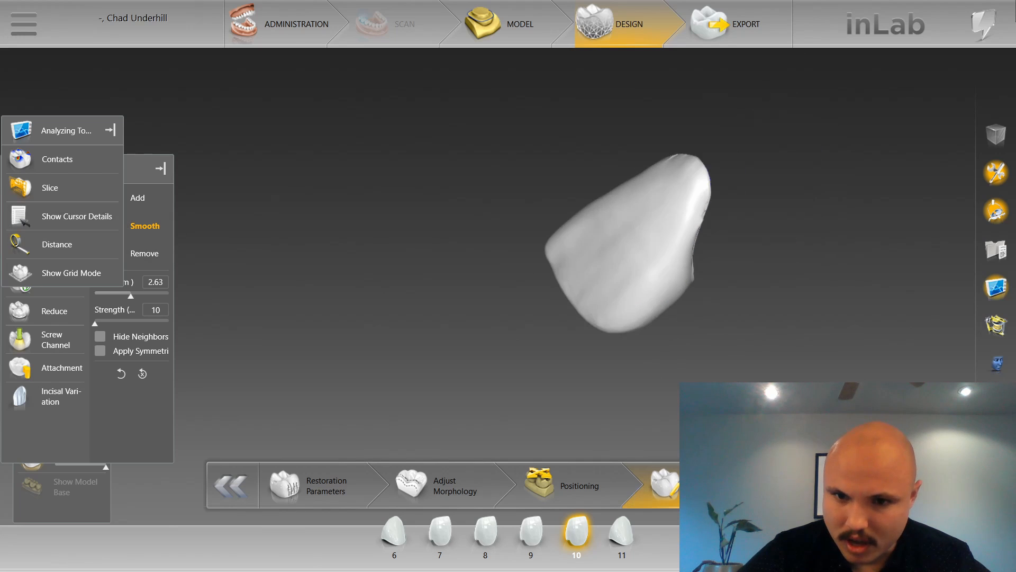
{"action": "middle_click_drag", "start_coordinate": [651, 243], "coordinate": [616, 230]}
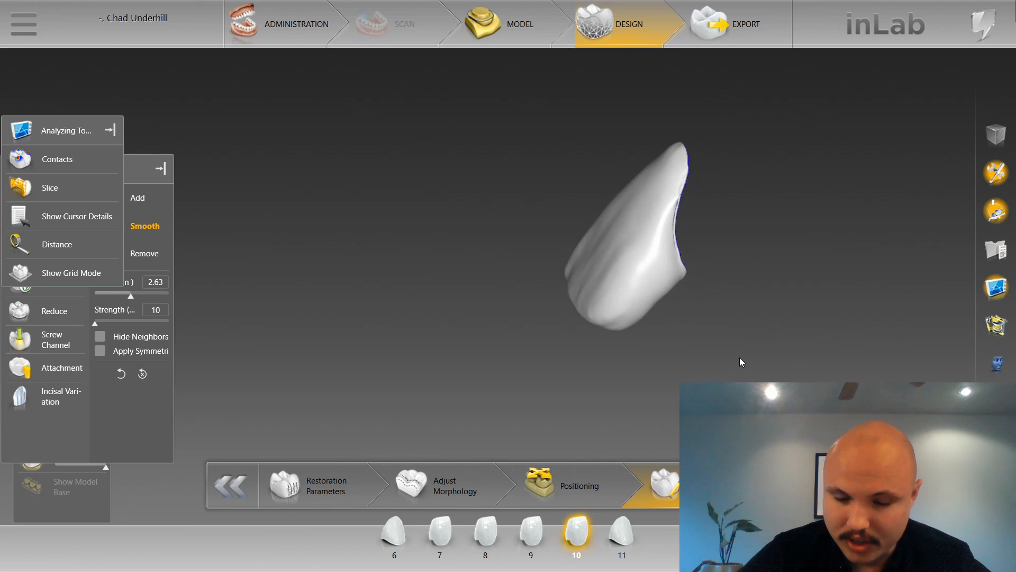
{"action": "scroll", "coordinate": [740, 358], "scroll_direction": "up", "scroll_amount": 4}
{"action": "right_click_drag", "start_coordinate": [739, 358], "coordinate": [667, 362]}
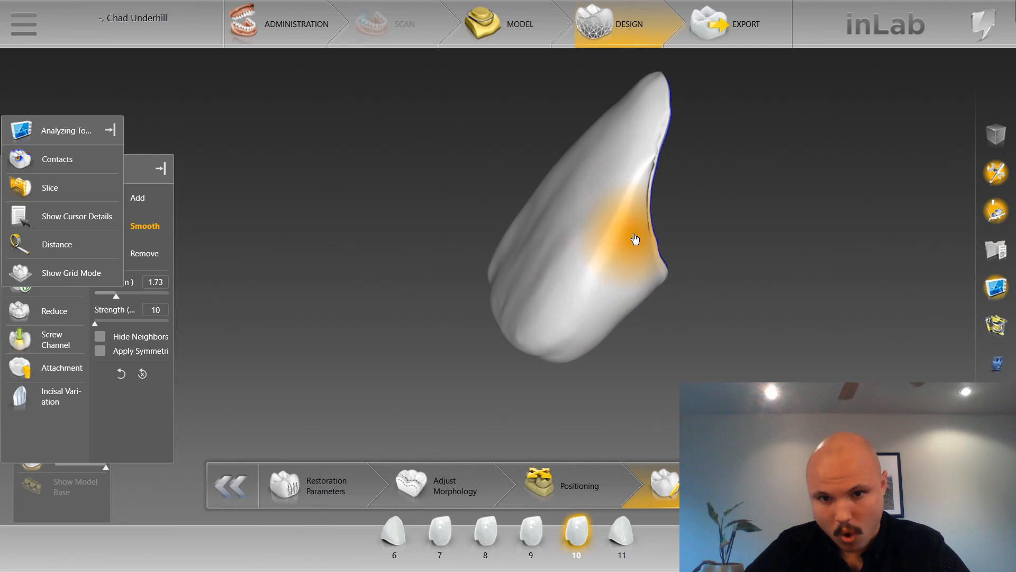
{"action": "mouse_move", "coordinate": [605, 309]}
{"action": "middle_mouse_down"}
{"action": "mouse_move", "coordinate": [464, 182]}
{"action": "mouse_move", "coordinate": [496, 240]}
{"action": "mouse_move", "coordinate": [531, 251]}
{"action": "middle_mouse_up"}
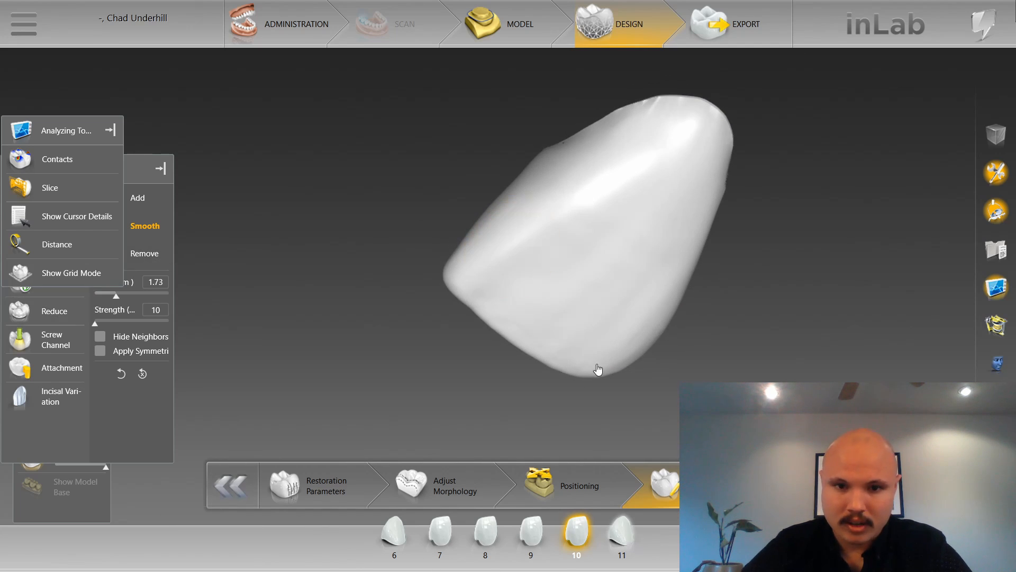
Select restoration 11 and smooth its proximal sides and cervical margin area, raising the size to 2.53 mm at strength 10.
{"action": "left_click", "coordinate": [622, 532]}
{"action": "mouse_move", "coordinate": [578, 249]}
{"action": "middle_mouse_down"}
{"action": "mouse_move", "coordinate": [537, 170]}
{"action": "mouse_move", "coordinate": [559, 131]}
{"action": "middle_mouse_up"}
{"action": "middle_click_drag", "start_coordinate": [640, 121], "coordinate": [624, 164]}
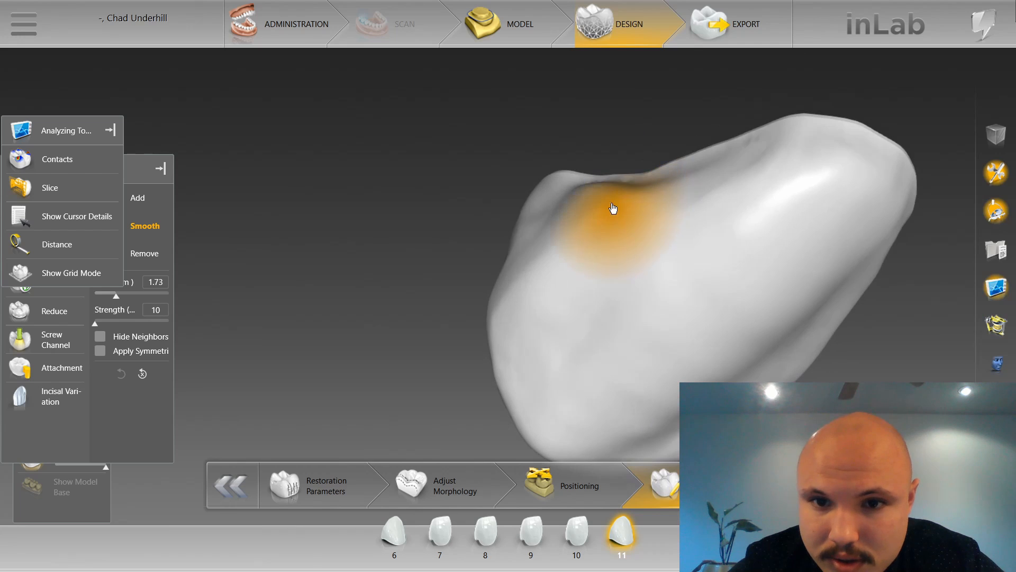
{"action": "scroll", "coordinate": [613, 205], "scroll_direction": "up", "scroll_amount": 4}
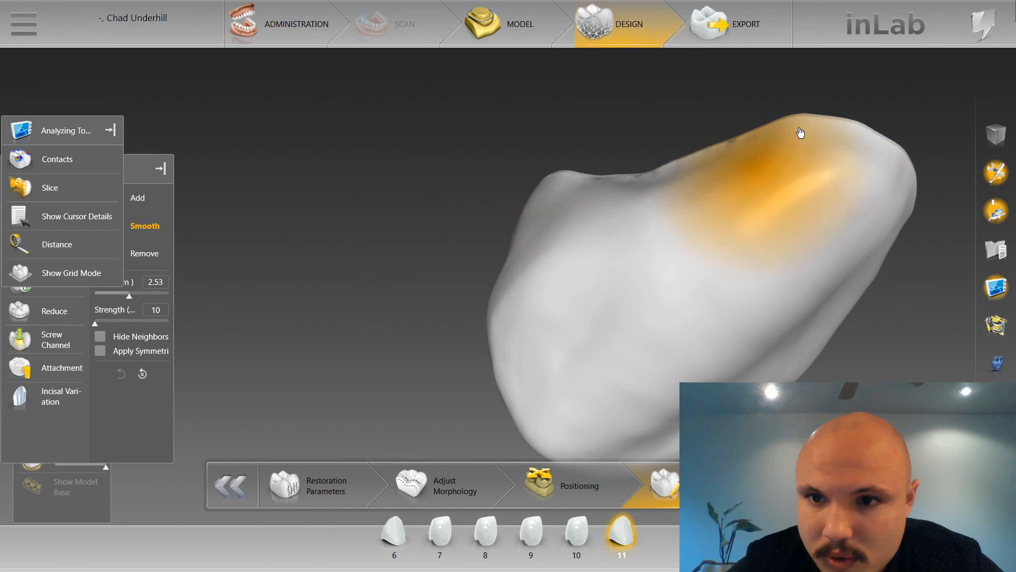
{"action": "mouse_move", "coordinate": [893, 233]}
{"action": "left_mouse_down"}
{"action": "mouse_move", "coordinate": [835, 316]}
{"action": "mouse_move", "coordinate": [830, 301]}
{"action": "left_mouse_up"}
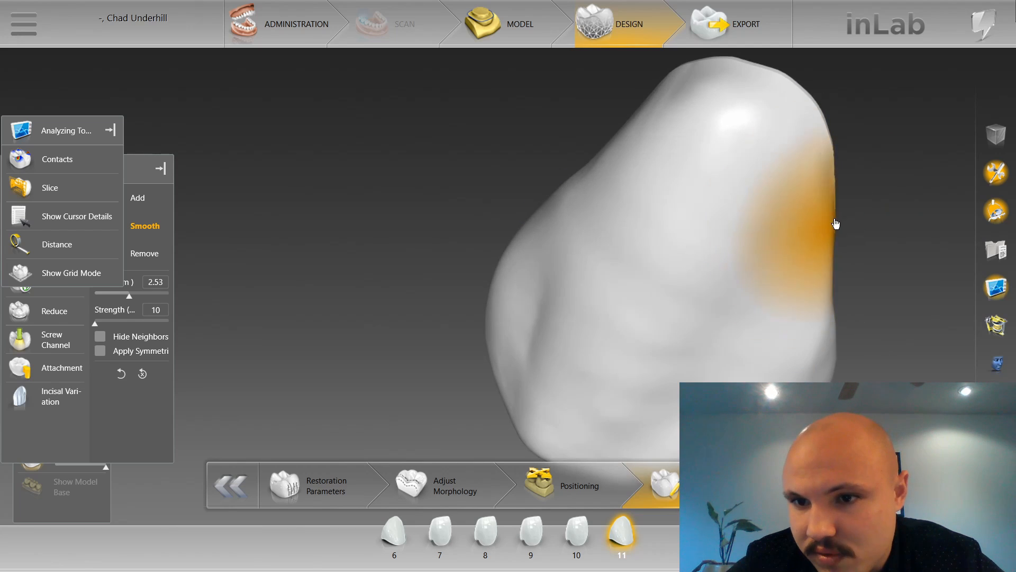
{"action": "middle_click_drag", "start_coordinate": [835, 222], "coordinate": [710, 200]}
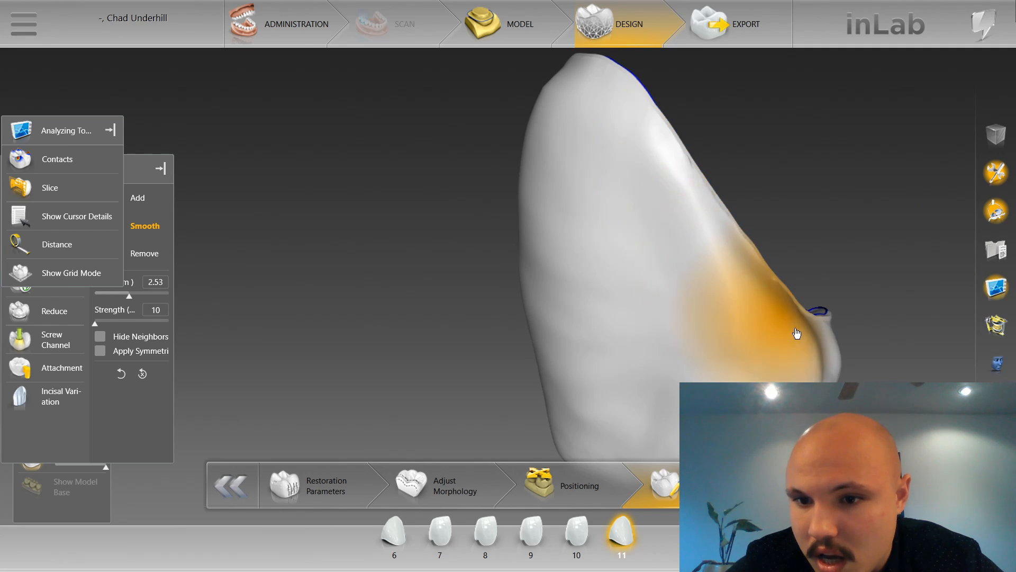
Smooth restoration 11's proximal extension and adjoining margin edges from several sides at size 2.53 mm, strength 10.
{"action": "left_click_drag", "start_coordinate": [840, 377], "coordinate": [777, 368]}
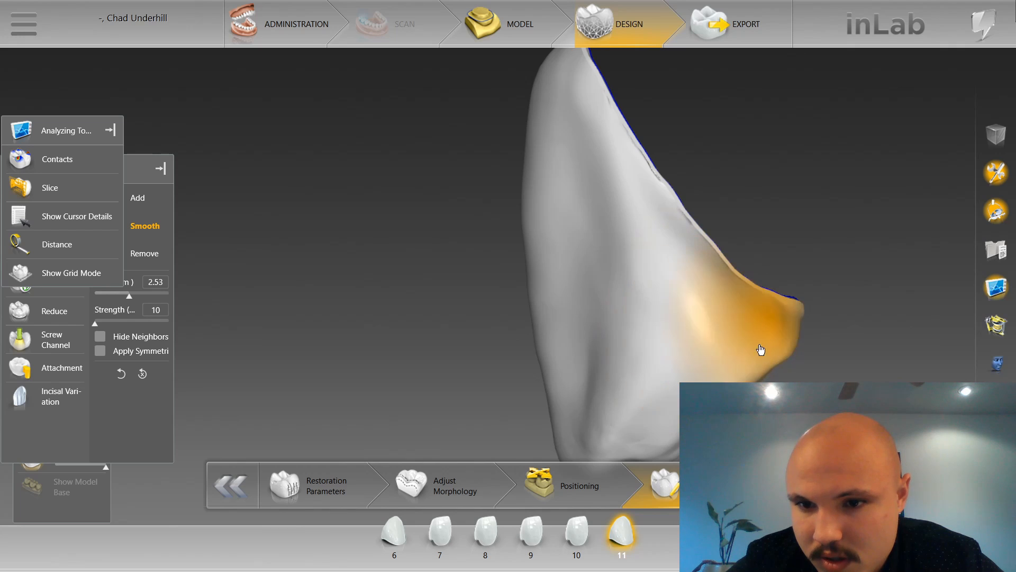
{"action": "left_click_drag", "start_coordinate": [803, 348], "coordinate": [692, 148]}
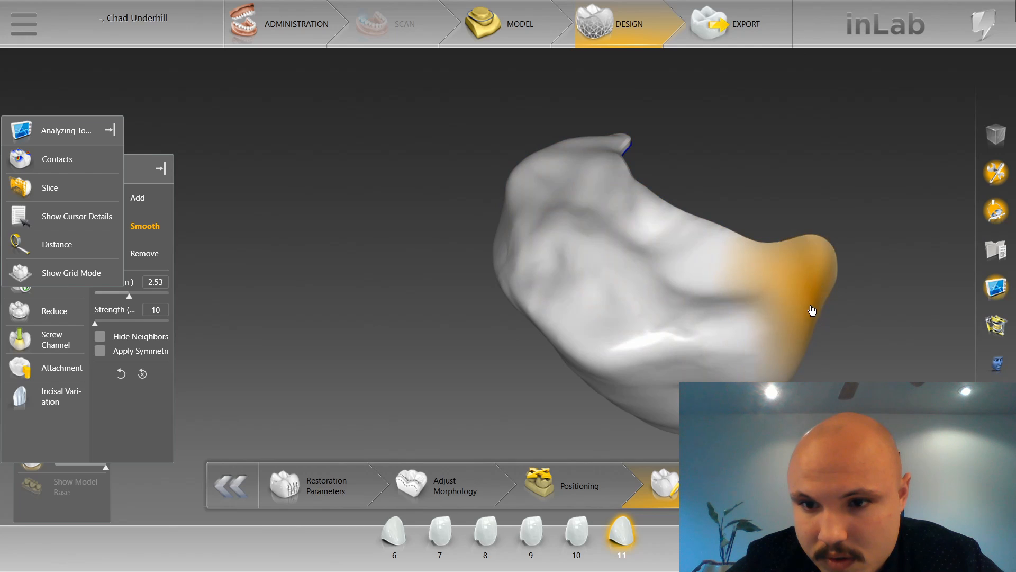
{"action": "mouse_move", "coordinate": [762, 148]}
{"action": "left_mouse_down"}
{"action": "mouse_move", "coordinate": [597, 99]}
{"action": "mouse_move", "coordinate": [601, 83]}
{"action": "left_mouse_up"}
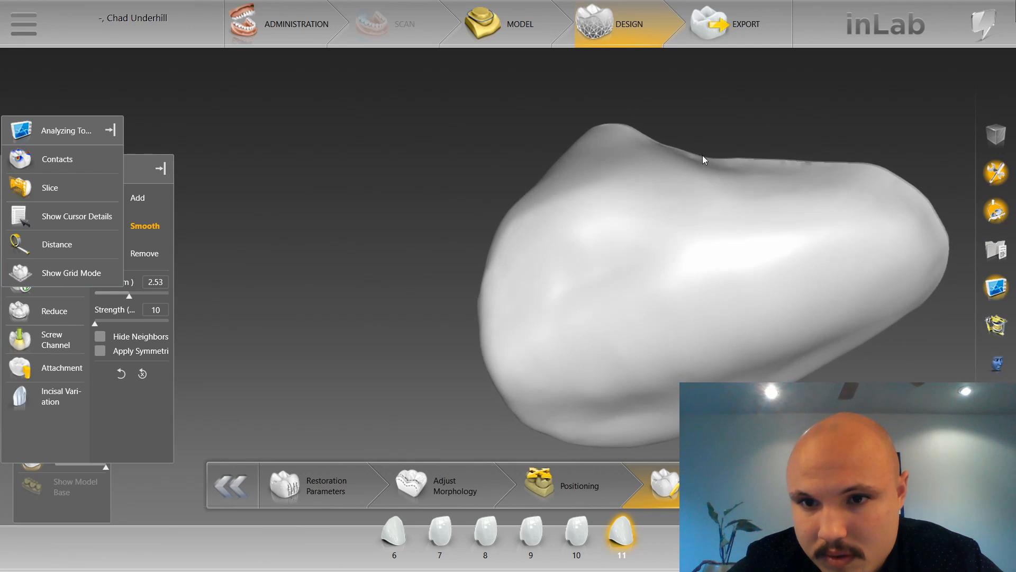
{"action": "left_click_drag", "start_coordinate": [704, 160], "coordinate": [642, 175]}
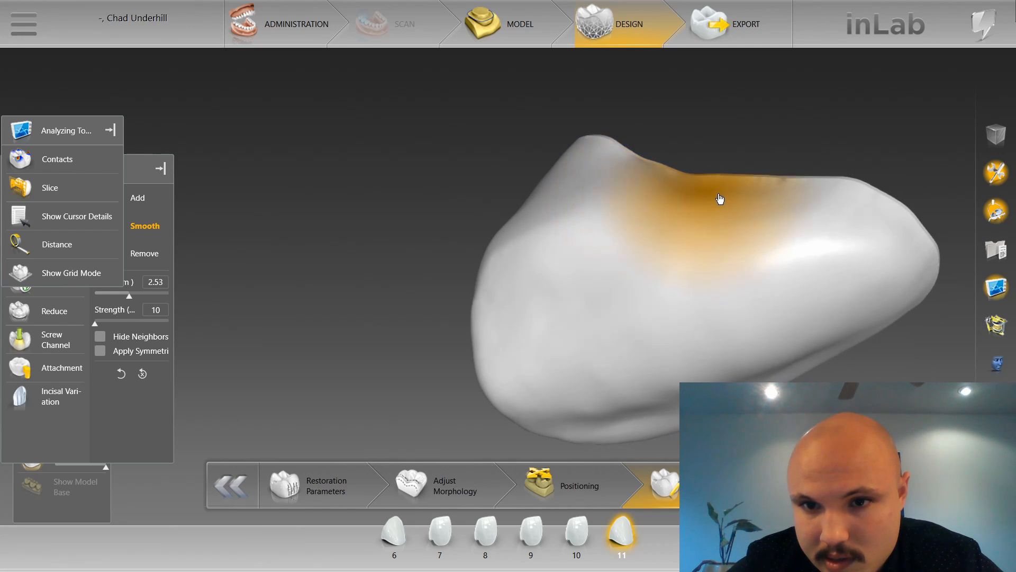
{"action": "mouse_move", "coordinate": [730, 150]}
{"action": "left_mouse_down"}
{"action": "mouse_move", "coordinate": [699, 105]}
{"action": "mouse_move", "coordinate": [513, 150]}
{"action": "mouse_move", "coordinate": [522, 265]}
{"action": "mouse_move", "coordinate": [498, 288]}
{"action": "mouse_move", "coordinate": [517, 315]}
{"action": "mouse_move", "coordinate": [486, 272]}
{"action": "left_mouse_up"}
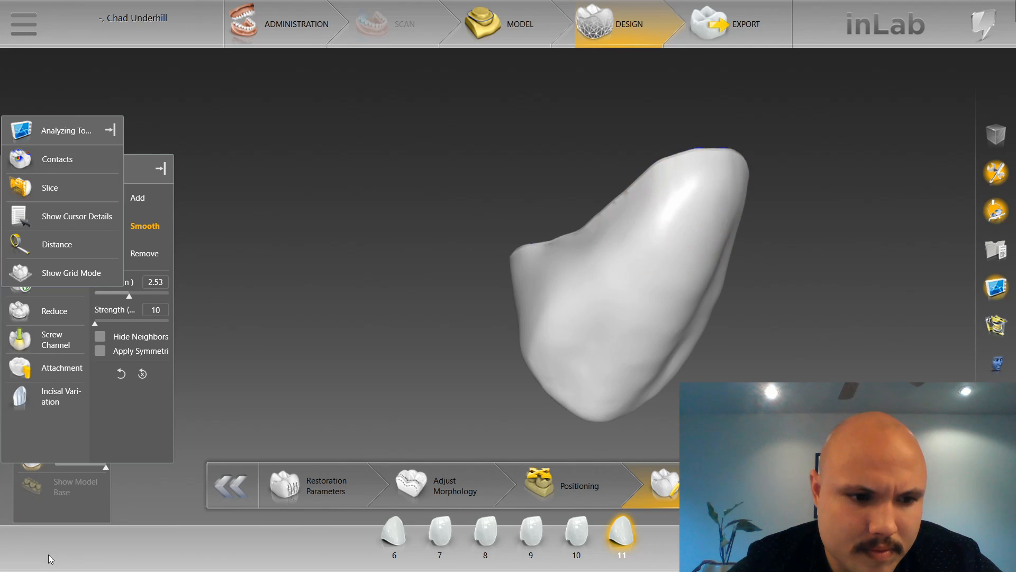
Show the upper jaw and the neighbouring restorations again and set the view to Front.
{"action": "left_click", "coordinate": [62, 515]}
{"action": "left_click", "coordinate": [27, 373]}
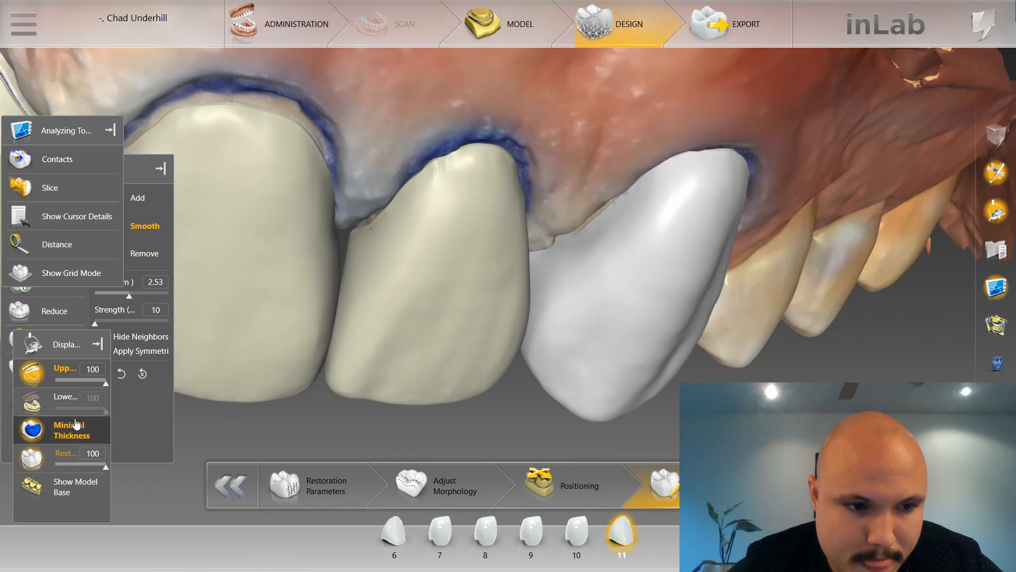
{"action": "left_click", "coordinate": [228, 167]}
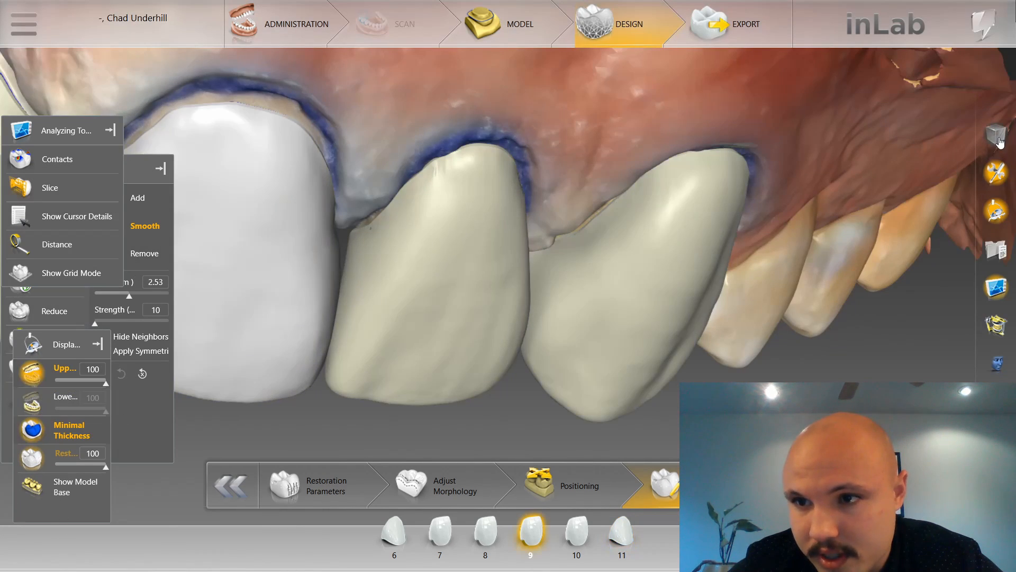
{"action": "left_click", "coordinate": [997, 137]}
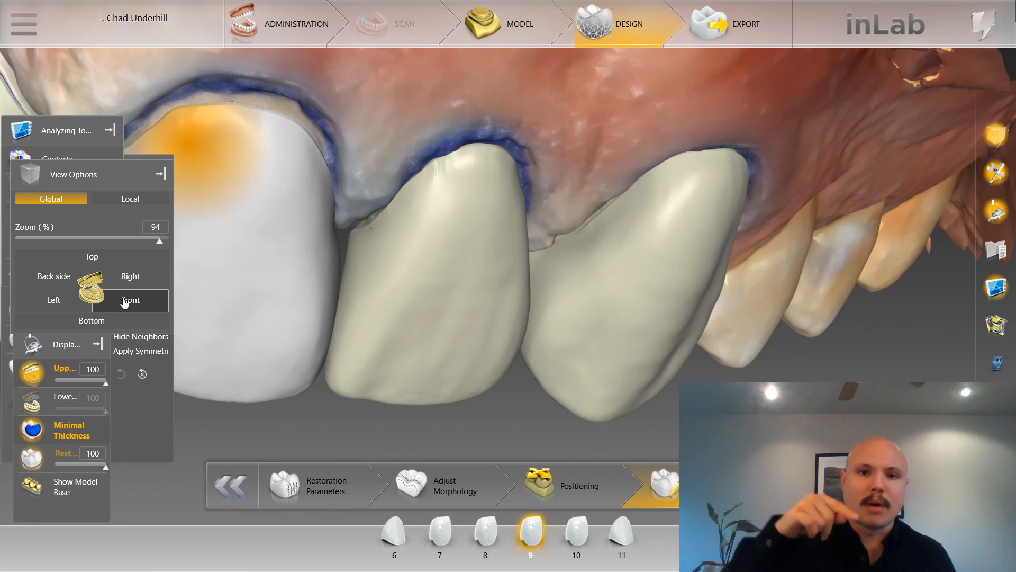
{"action": "left_click", "coordinate": [125, 301]}
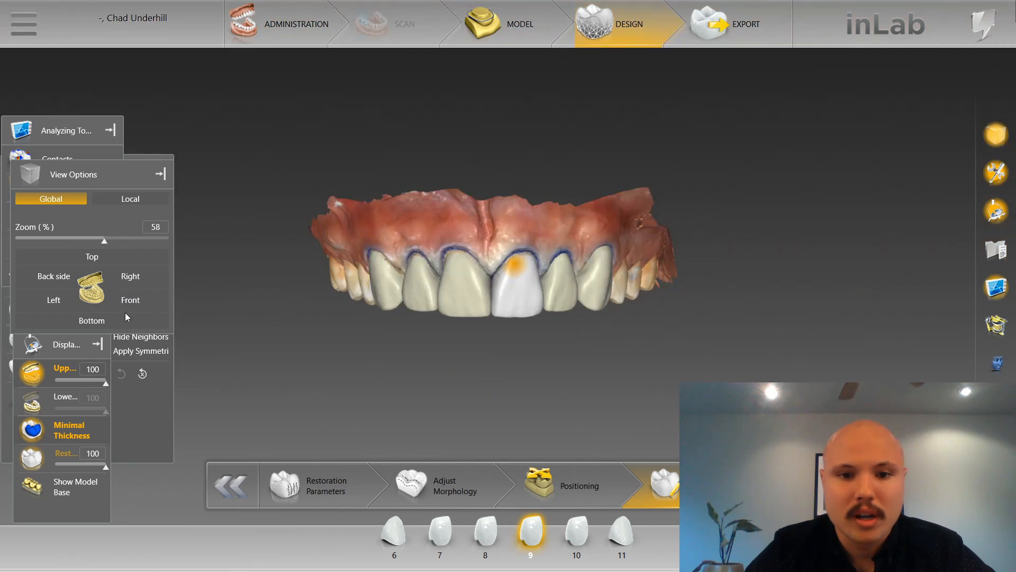
Select restoration 10 and touch up its cervical area with Smooth while comparing it with the neighbouring teeth.
{"action": "left_click", "coordinate": [662, 296]}
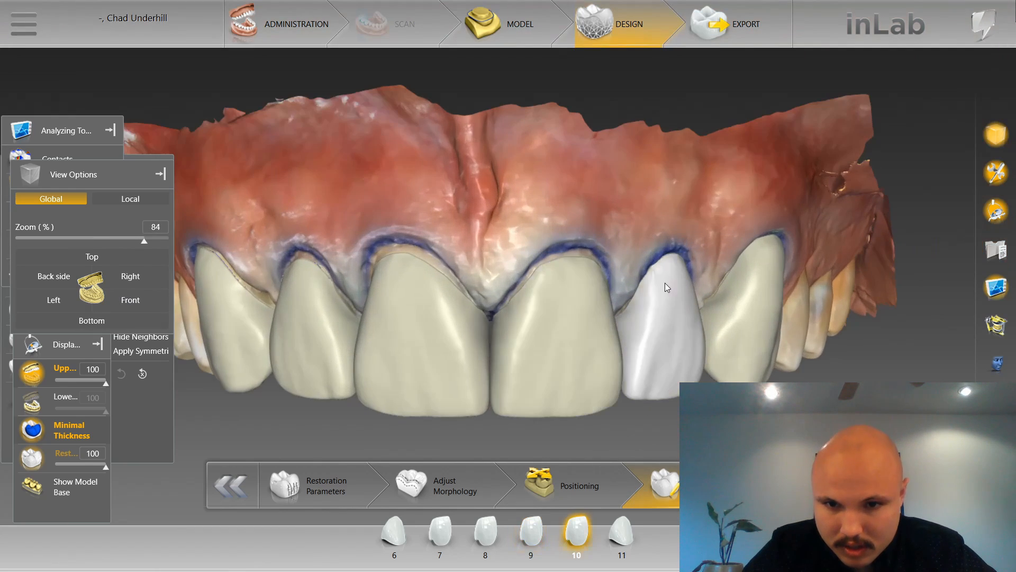
{"action": "scroll", "coordinate": [668, 329], "scroll_direction": "up", "scroll_amount": 1}
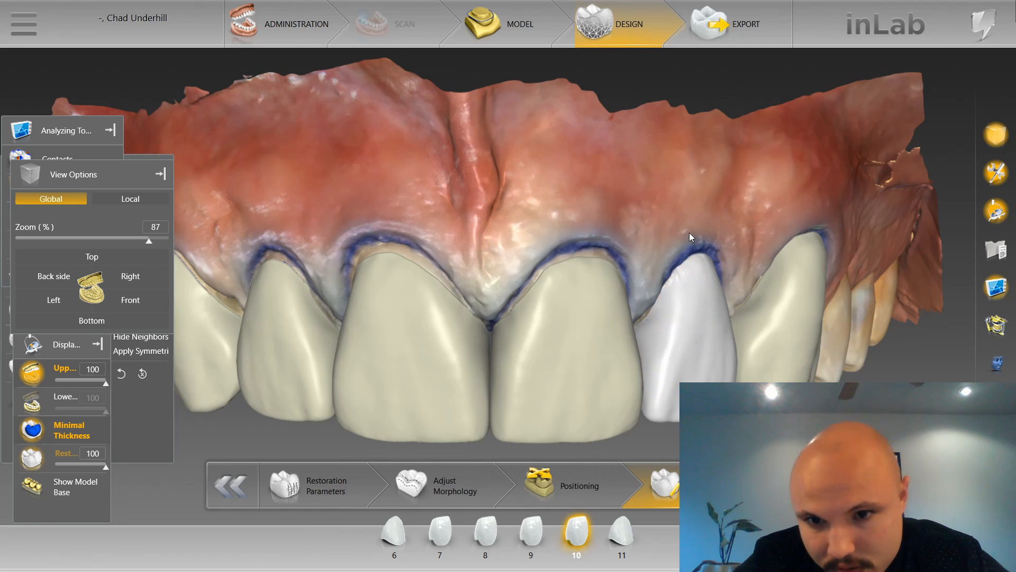
{"action": "scroll", "coordinate": [624, 187], "scroll_direction": "down", "scroll_amount": 1}
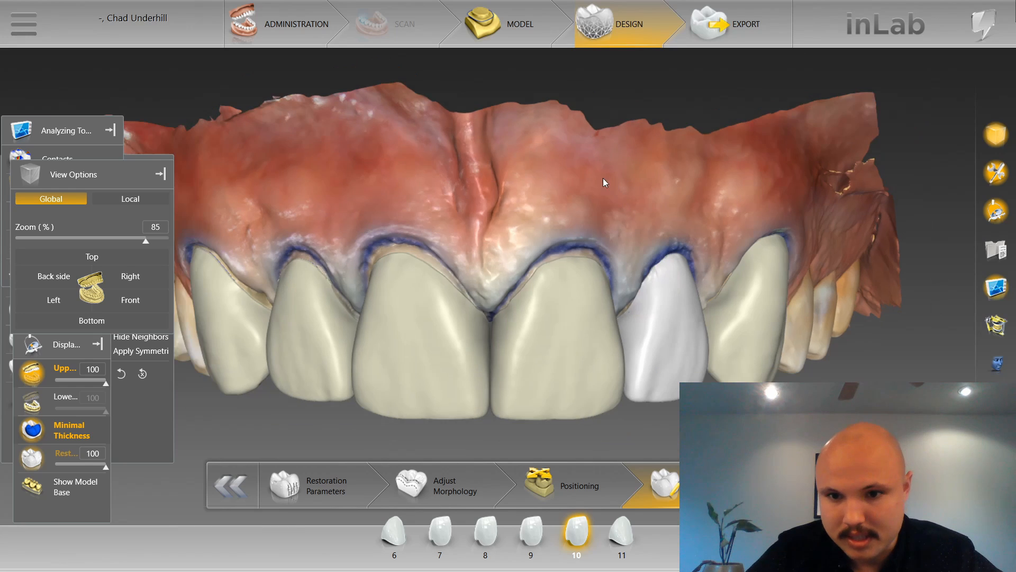
{"action": "right_click_drag", "start_coordinate": [612, 179], "coordinate": [647, 135]}
{"action": "scroll", "coordinate": [647, 134], "scroll_direction": "up", "scroll_amount": 1}
{"action": "left_click", "coordinate": [794, 249]}
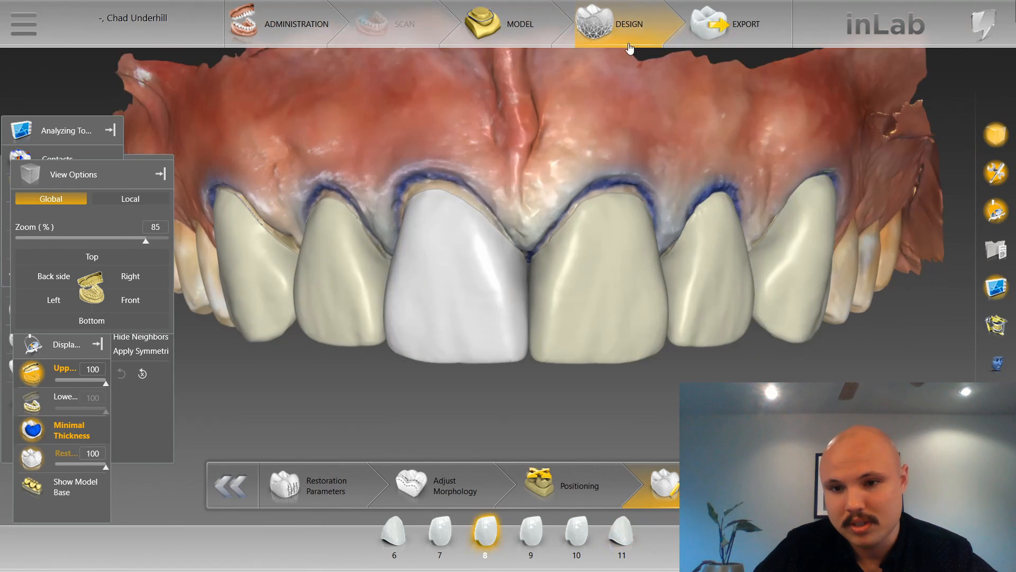
Switch to the Shape tool, select restoration 11 and reshape its mesial side facing restoration 10.
{"action": "scroll", "coordinate": [592, 120], "scroll_direction": "down", "scroll_amount": 4}
{"action": "middle_click_drag", "start_coordinate": [592, 120], "coordinate": [628, 164]}
{"action": "scroll", "coordinate": [627, 165], "scroll_direction": "up", "scroll_amount": 5}
{"action": "right_click", "coordinate": [623, 170]}
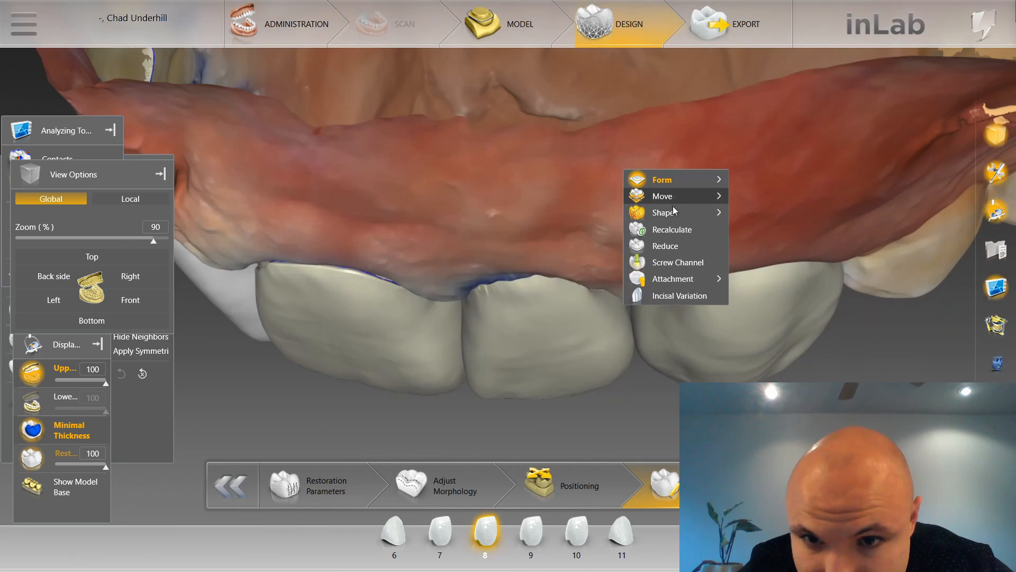
{"action": "mouse_move", "coordinate": [674, 212]}
{"action": "left_click", "coordinate": [811, 230]}
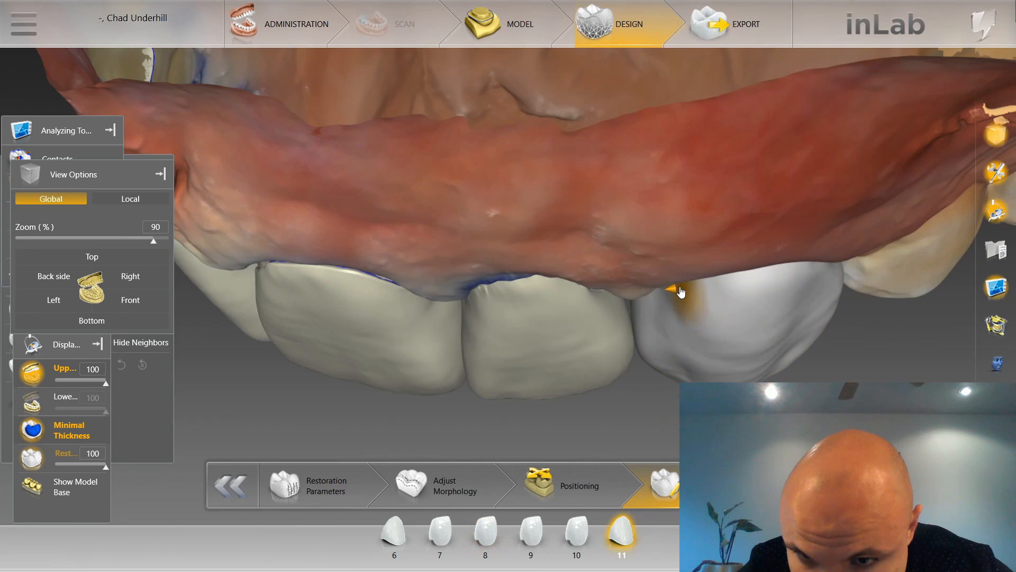
{"action": "middle_click_drag", "start_coordinate": [656, 372], "coordinate": [628, 368]}
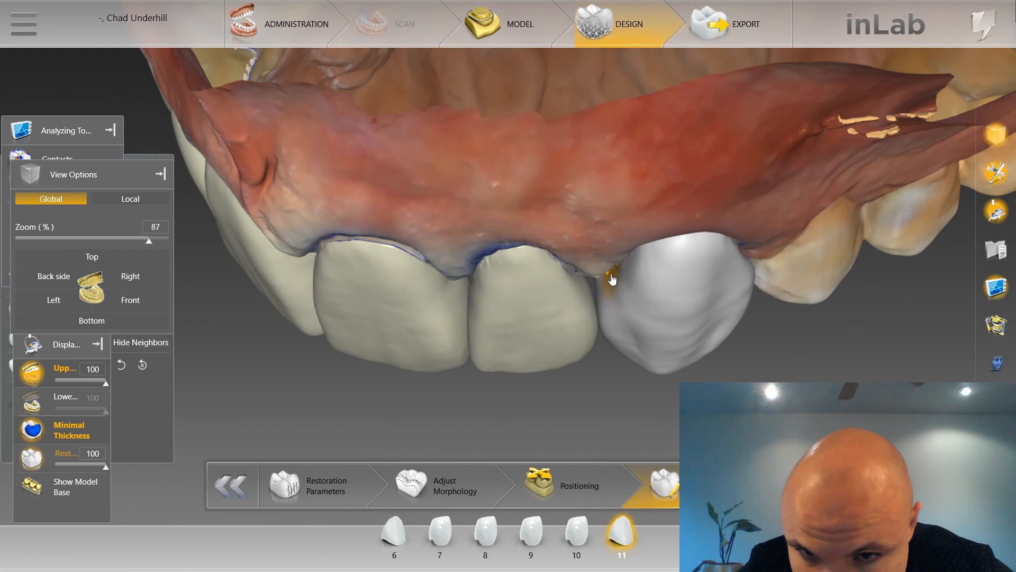
Examine the restorations from the front and palatal sides, focusing on the contact between 10 and 11.
{"action": "left_click", "coordinate": [130, 299]}
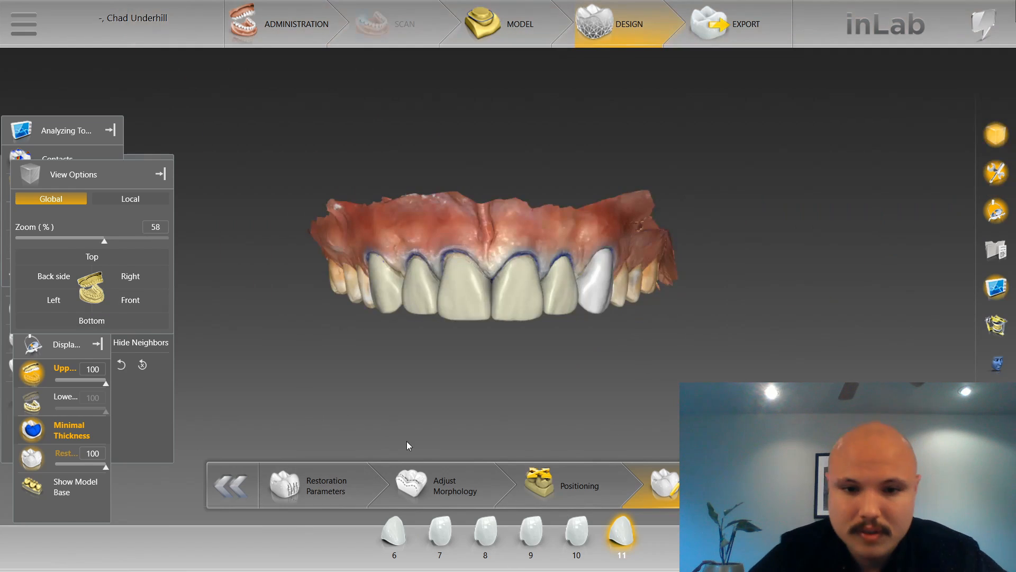
{"action": "scroll", "coordinate": [516, 417], "scroll_direction": "up", "scroll_amount": 2}
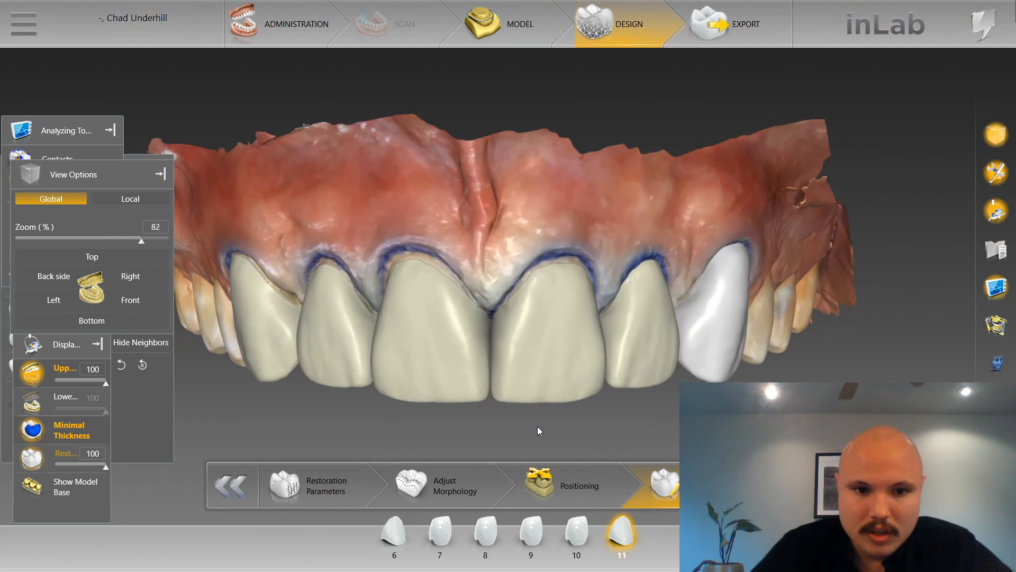
{"action": "scroll", "coordinate": [392, 417], "scroll_direction": "down", "scroll_amount": 1}
{"action": "left_click_drag", "start_coordinate": [658, 396], "coordinate": [580, 200]}
{"action": "scroll", "coordinate": [580, 208], "scroll_direction": "up", "scroll_amount": 6}
{"action": "right_click_drag", "start_coordinate": [593, 172], "coordinate": [434, 194]}
{"action": "left_click_drag", "start_coordinate": [435, 194], "coordinate": [440, 239]}
{"action": "scroll", "coordinate": [611, 277], "scroll_direction": "up", "scroll_amount": 3}
{"action": "right_click_drag", "start_coordinate": [624, 302], "coordinate": [498, 267]}
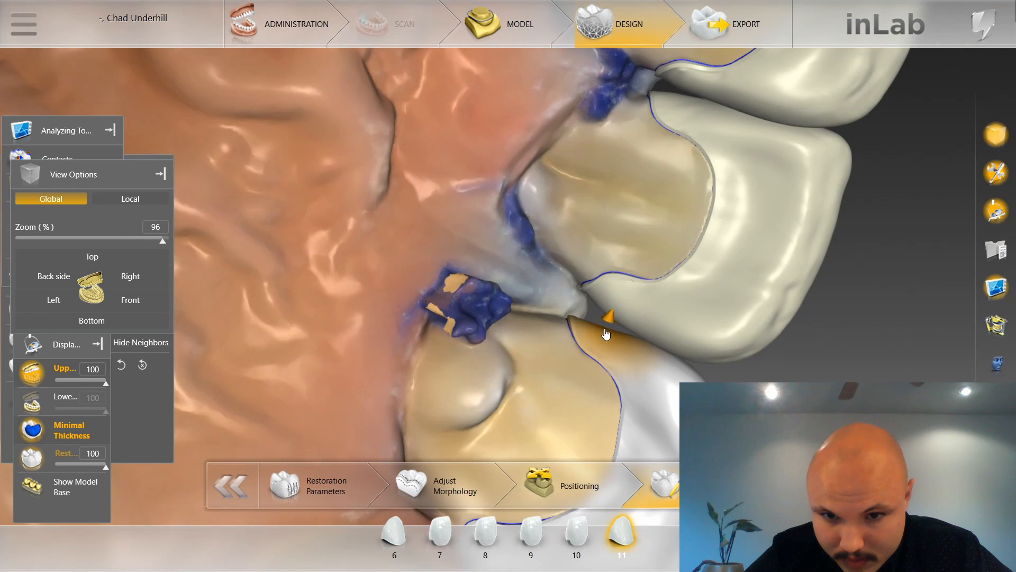
Shape restoration 11's mesial palatal corner toward restoration 10 at the embrasure.
{"action": "left_click", "coordinate": [611, 315]}
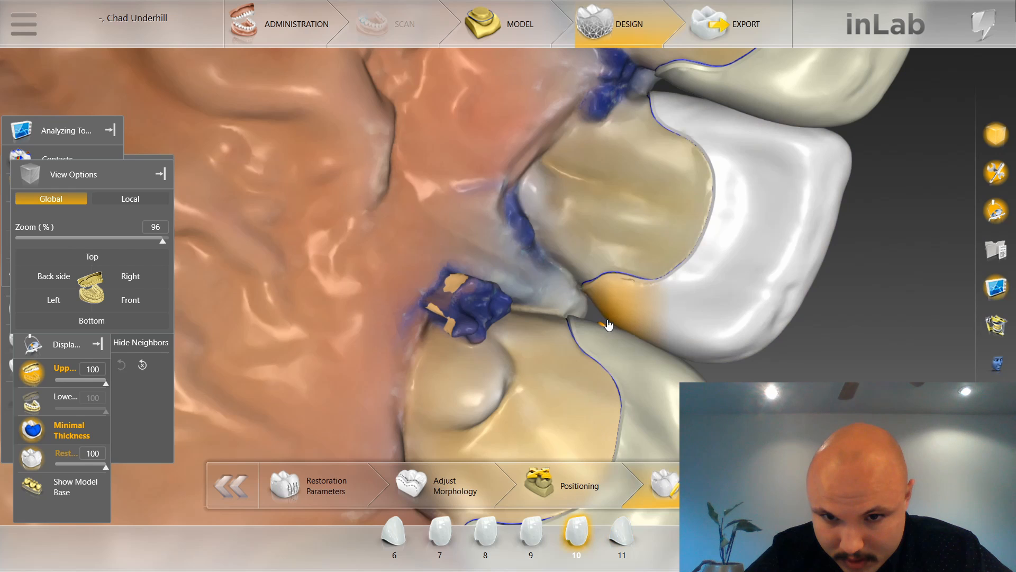
{"action": "left_click", "coordinate": [591, 328]}
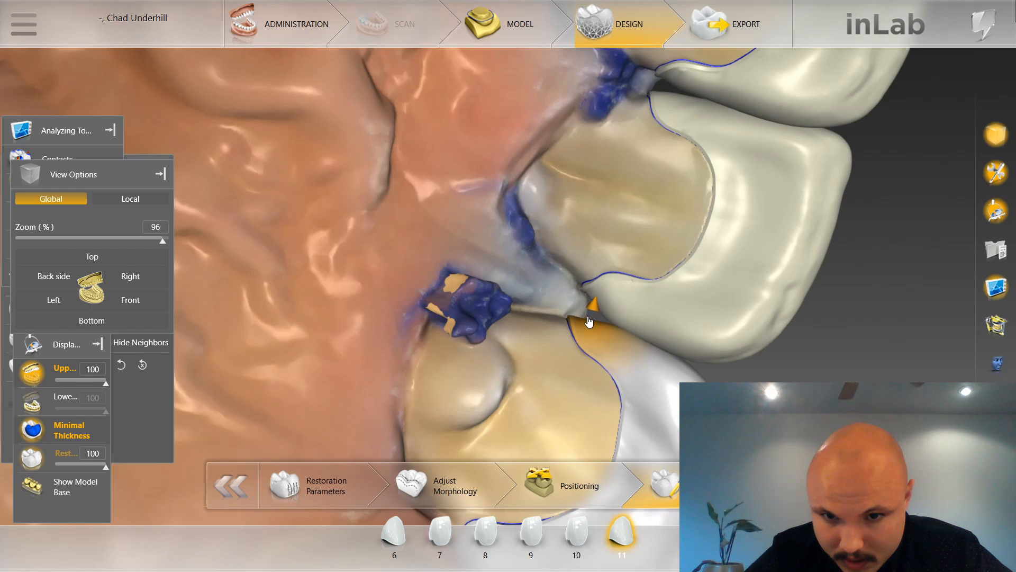
{"action": "left_click_drag", "start_coordinate": [556, 306], "coordinate": [417, 353]}
{"action": "scroll", "coordinate": [419, 352], "scroll_direction": "down", "scroll_amount": 1}
{"action": "left_click_drag", "start_coordinate": [481, 287], "coordinate": [498, 244]}
Select restoration 10 and shape its mesial contact surface against restoration 9.
{"action": "left_click", "coordinate": [674, 253]}
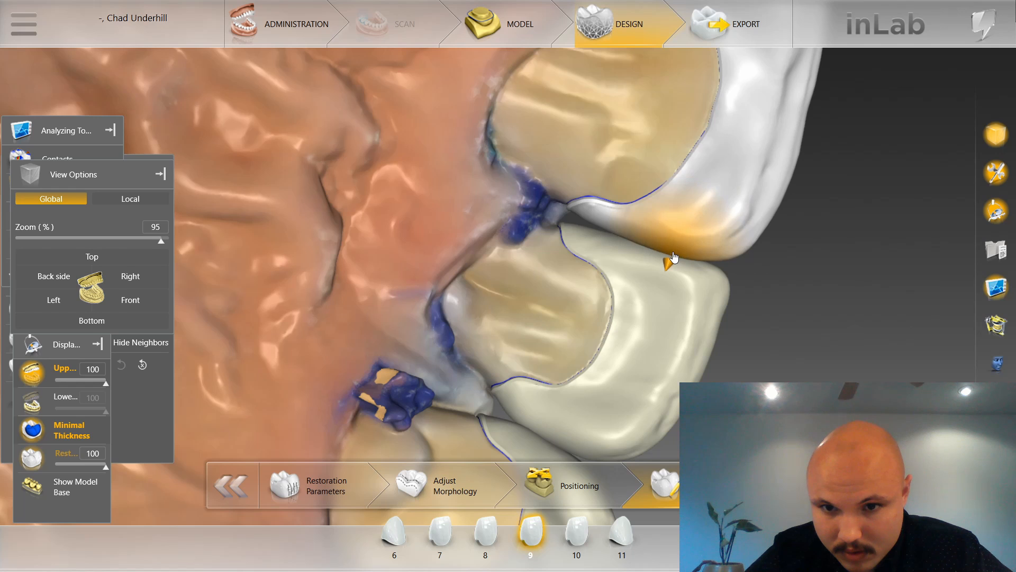
{"action": "left_click", "coordinate": [629, 248]}
{"action": "left_click", "coordinate": [627, 241]}
{"action": "left_click", "coordinate": [632, 253]}
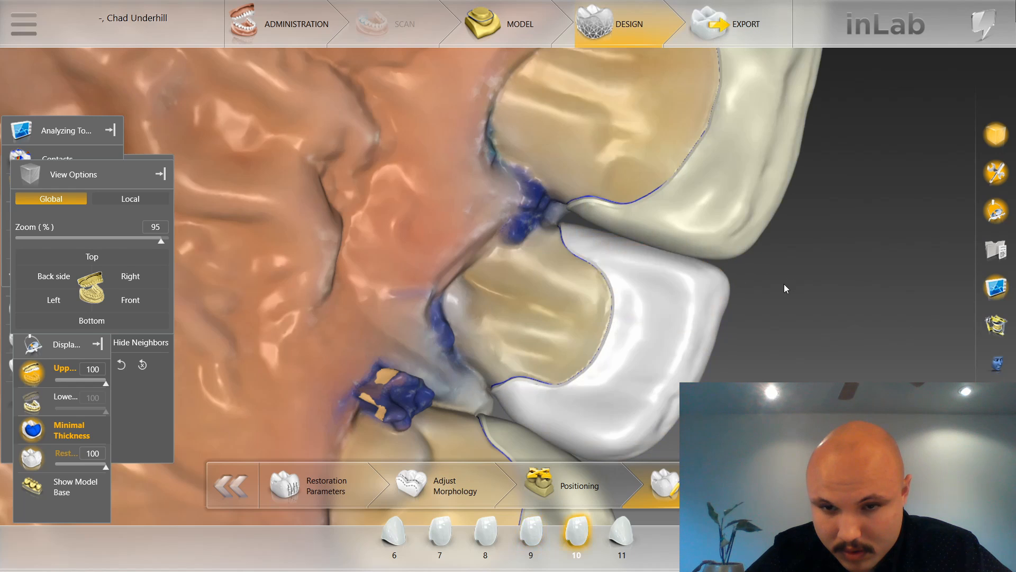
{"action": "left_click_drag", "start_coordinate": [785, 286], "coordinate": [567, 285]}
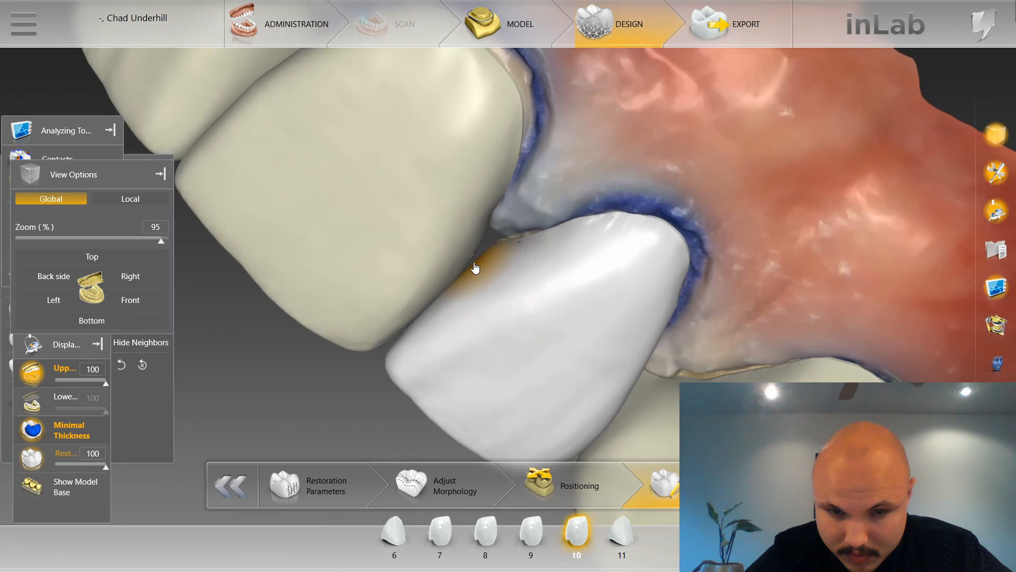
Shape restoration 10's mesial corner beside the palatal margin to refine the embrasure with restoration 9.
{"action": "left_click_drag", "start_coordinate": [475, 268], "coordinate": [483, 243]}
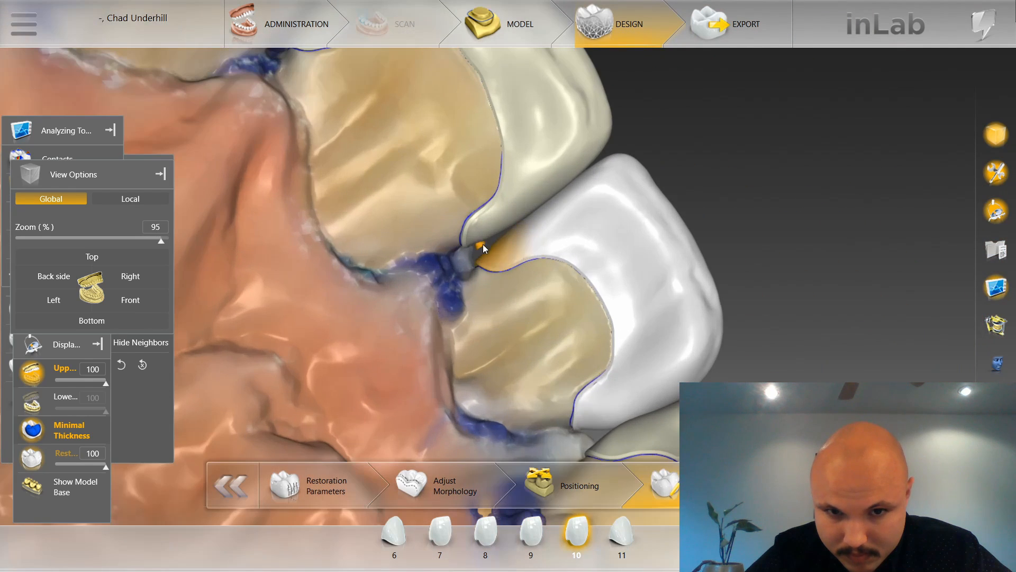
{"action": "left_click", "coordinate": [485, 244]}
{"action": "left_click_drag", "start_coordinate": [478, 291], "coordinate": [469, 246]}
{"action": "left_click", "coordinate": [493, 234]}
{"action": "left_click", "coordinate": [506, 241]}
{"action": "left_click", "coordinate": [501, 239]}
{"action": "left_click", "coordinate": [503, 237]}
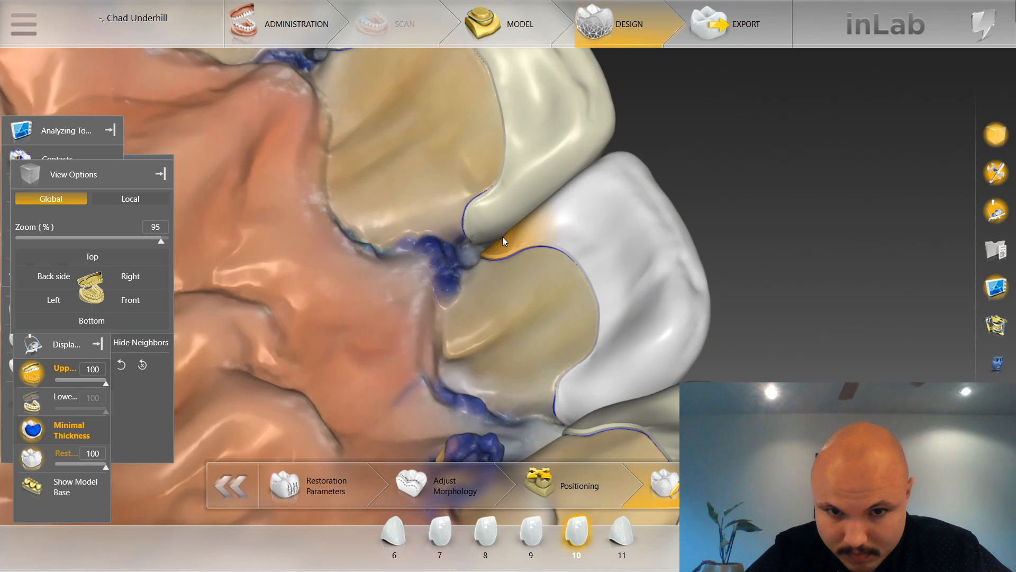
{"action": "left_click", "coordinate": [497, 240]}
{"action": "left_click", "coordinate": [501, 245]}
Select restoration 9 and shape its distal surface facing restoration 10.
{"action": "left_click", "coordinate": [535, 211]}
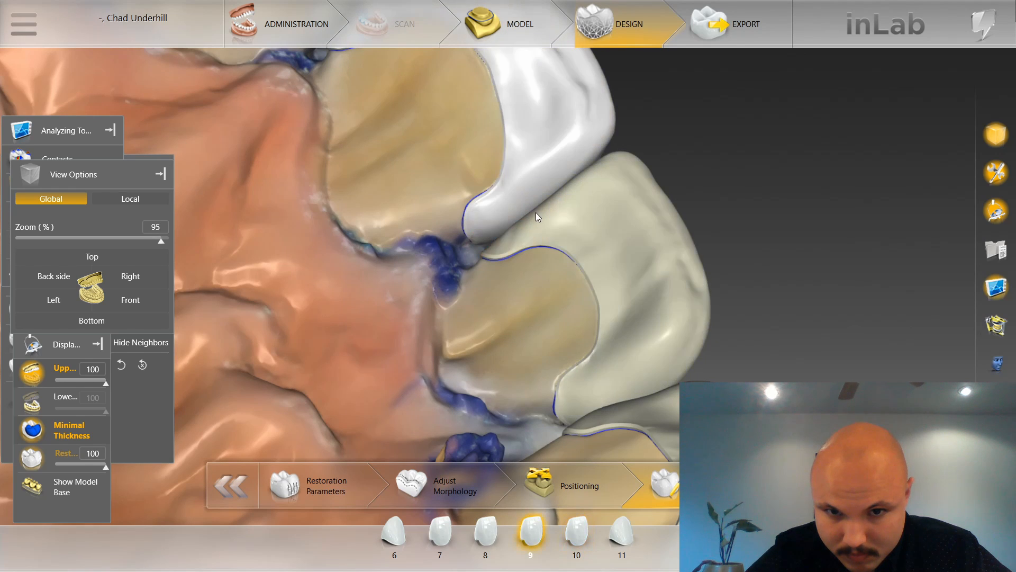
{"action": "left_click", "coordinate": [536, 213]}
{"action": "left_click_drag", "start_coordinate": [682, 146], "coordinate": [560, 391]}
{"action": "left_click", "coordinate": [575, 389]}
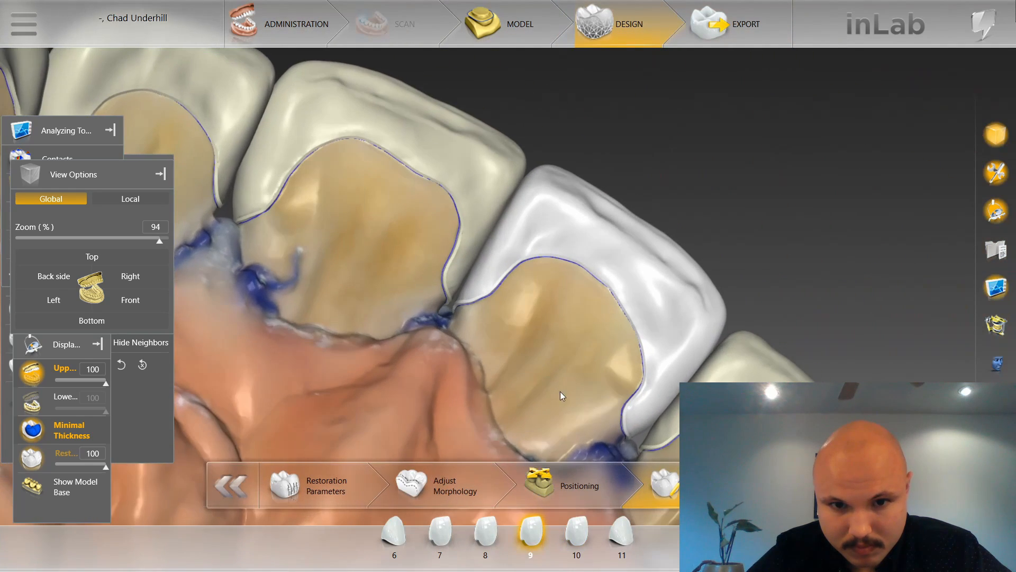
Shape the facing mesial corners of restorations 9 and 8 beside the palatal margins at the midline.
{"action": "scroll", "coordinate": [560, 392], "scroll_direction": "up", "scroll_amount": 3}
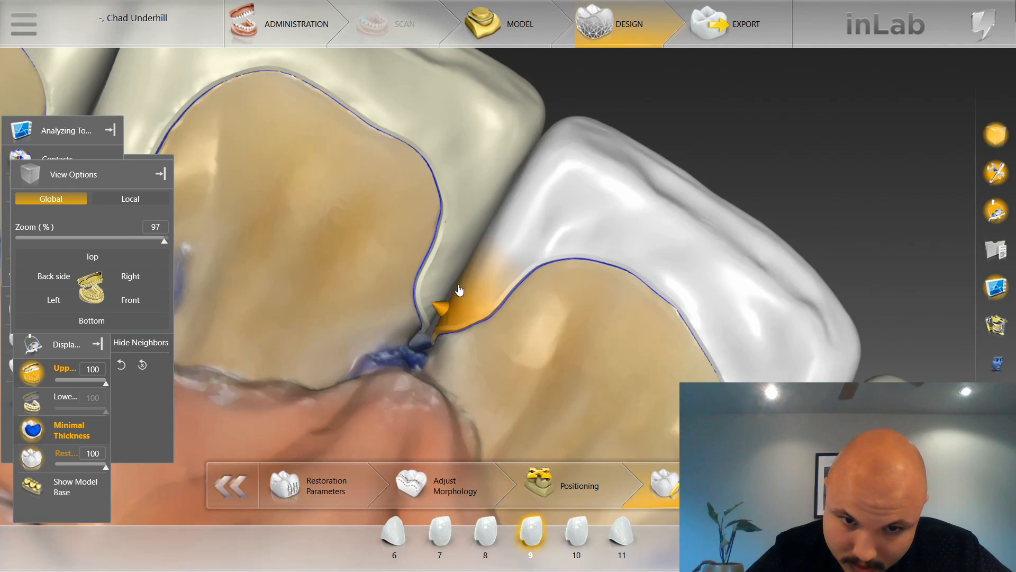
{"action": "left_click_drag", "start_coordinate": [459, 290], "coordinate": [452, 304]}
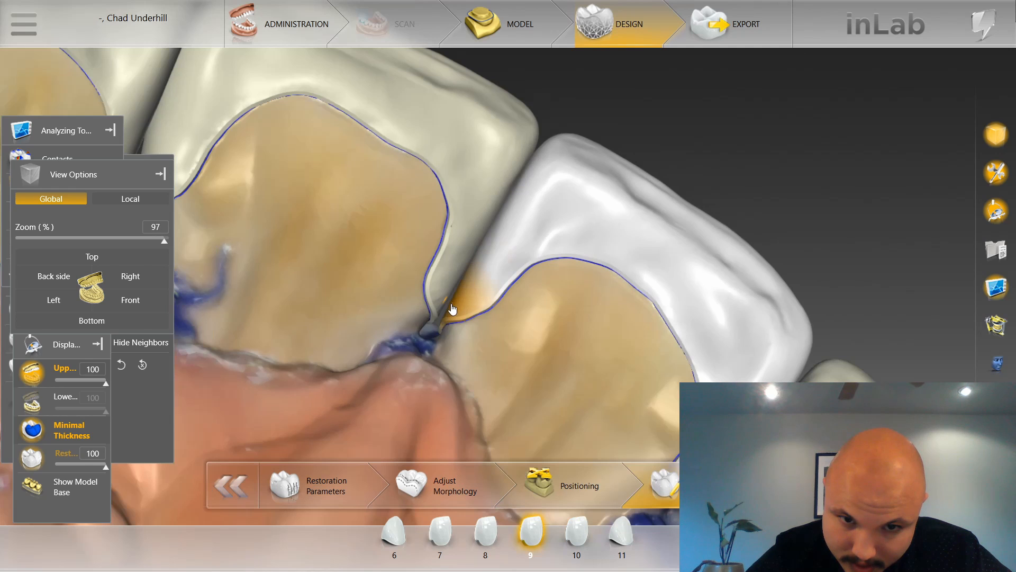
{"action": "left_click", "coordinate": [448, 304]}
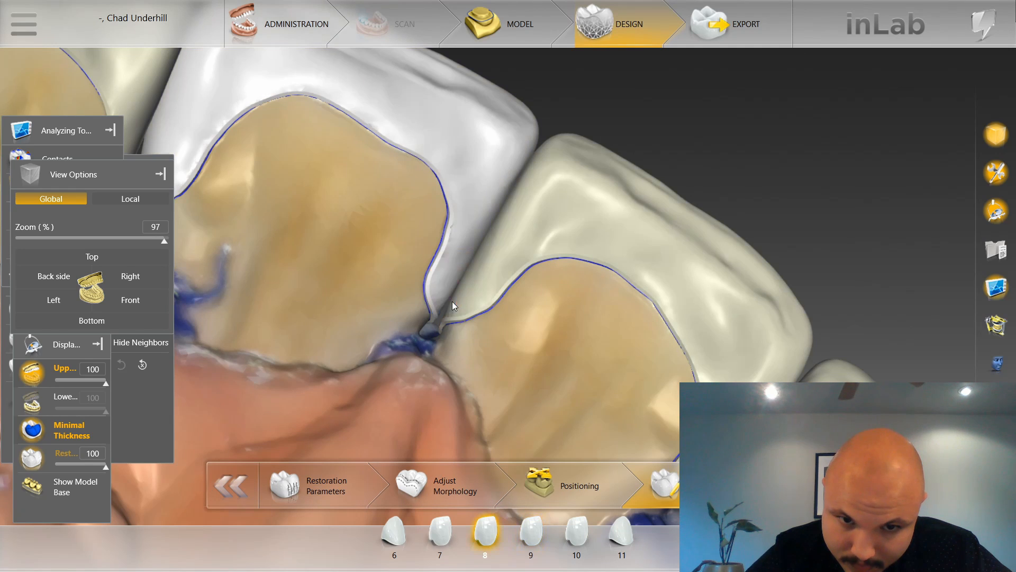
{"action": "left_click", "coordinate": [453, 311]}
{"action": "left_click", "coordinate": [451, 313]}
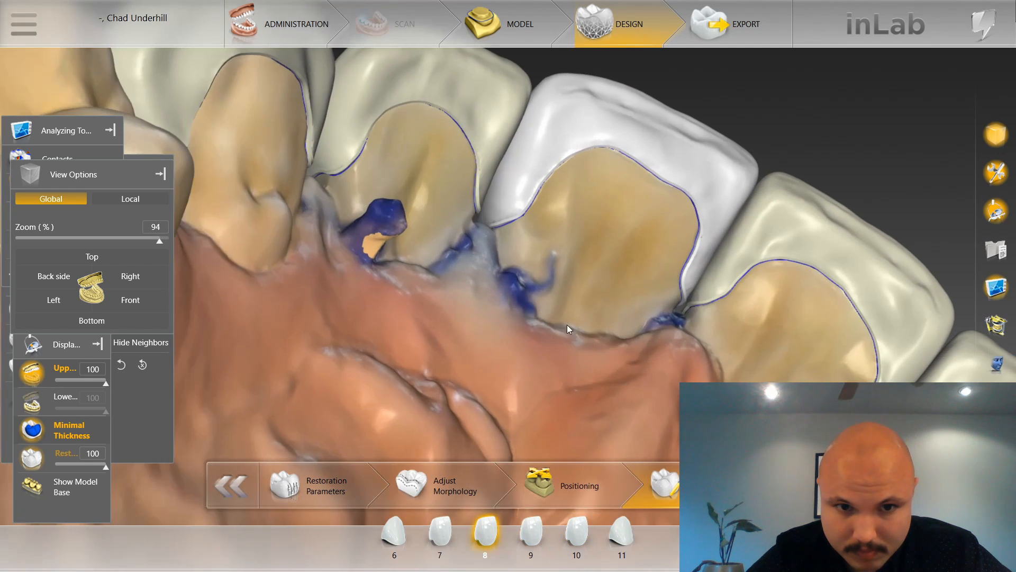
Select restoration 7 and shape its mesial palatal corner facing restoration 8.
{"action": "scroll", "coordinate": [469, 242], "scroll_direction": "up", "scroll_amount": 2}
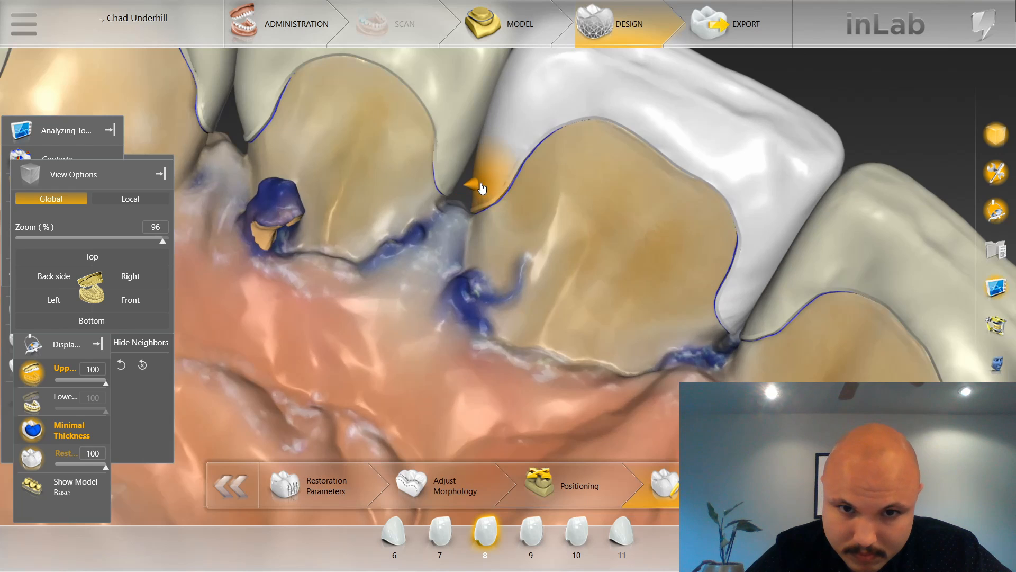
{"action": "left_click", "coordinate": [456, 170]}
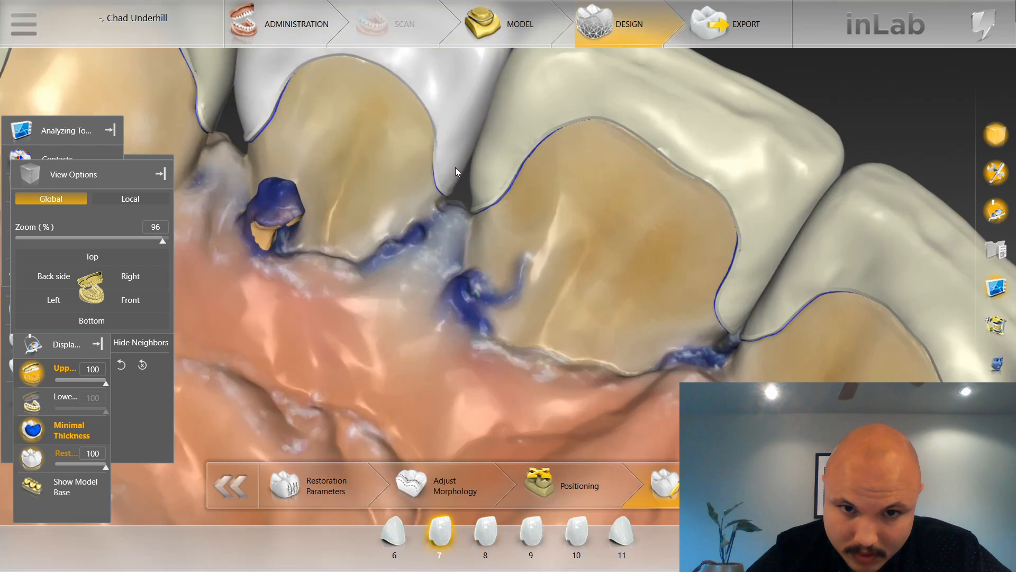
{"action": "right_click_drag", "start_coordinate": [419, 234], "coordinate": [544, 332]}
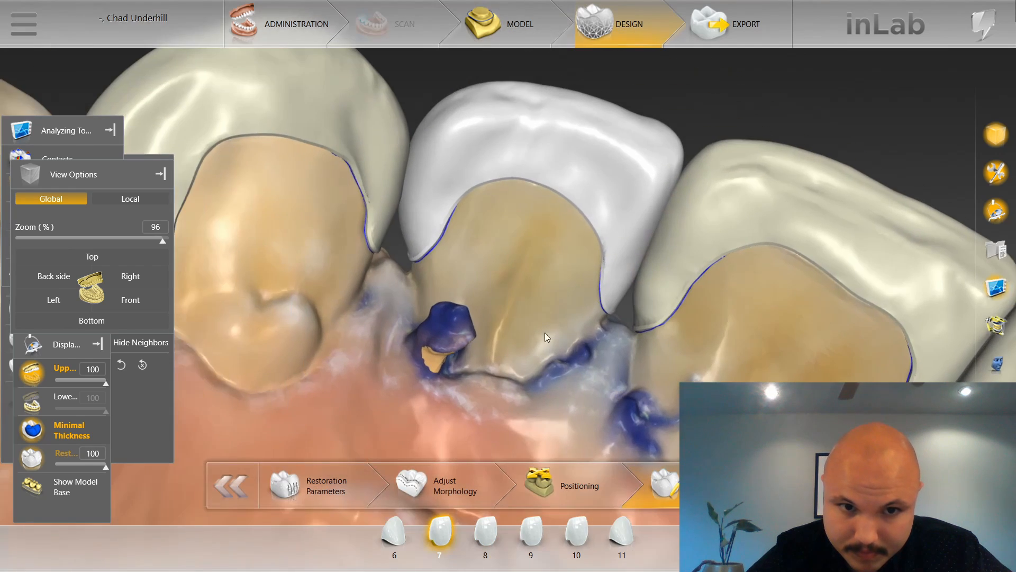
Shape the facing palatal corners of restorations 7 and 6, including restoration 6's distal corner beside the premolar.
{"action": "left_click_drag", "start_coordinate": [545, 333], "coordinate": [481, 302]}
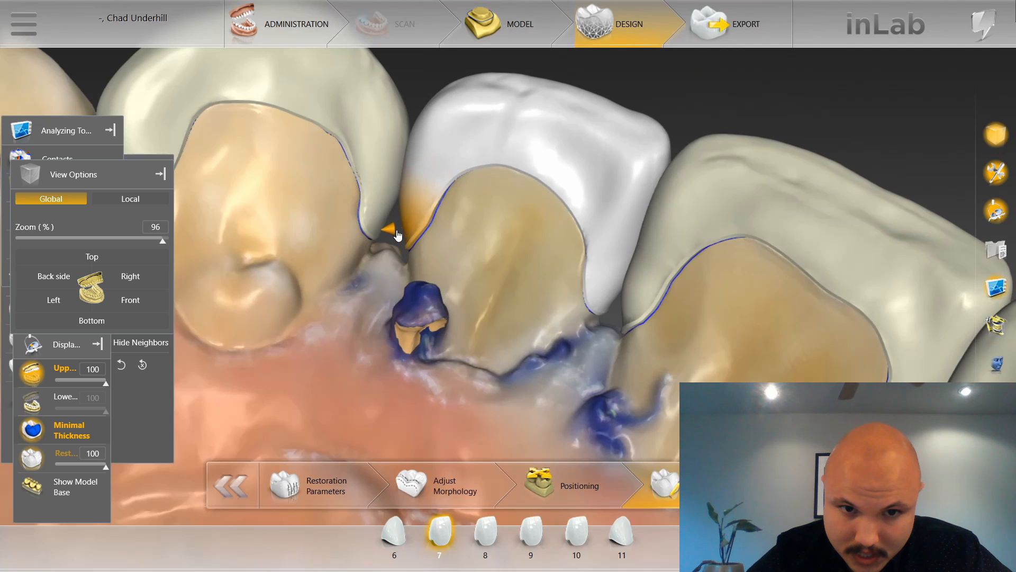
{"action": "left_click", "coordinate": [385, 222]}
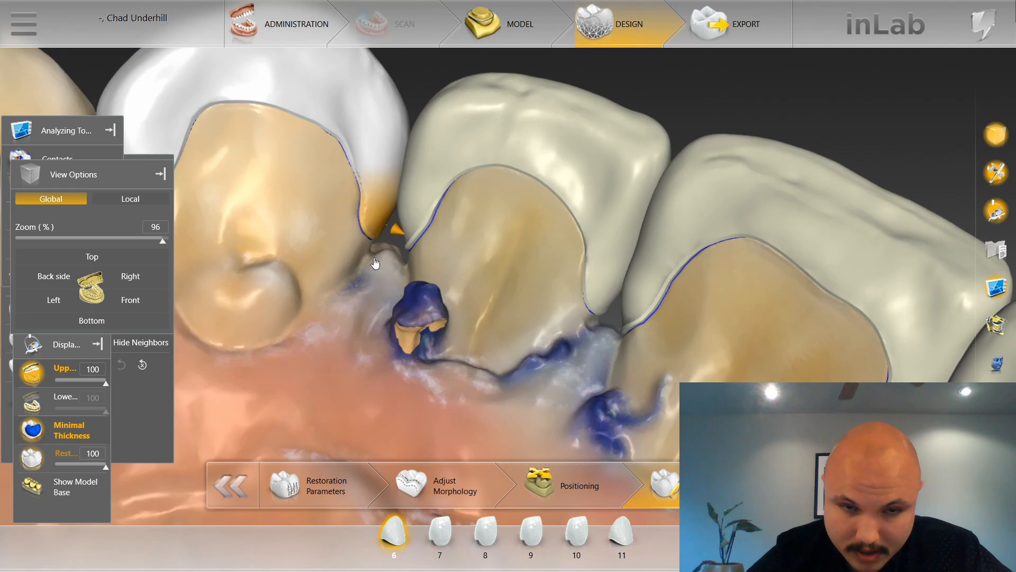
{"action": "scroll", "coordinate": [376, 263], "scroll_direction": "down", "scroll_amount": 5}
{"action": "left_click_drag", "start_coordinate": [446, 314], "coordinate": [341, 217]}
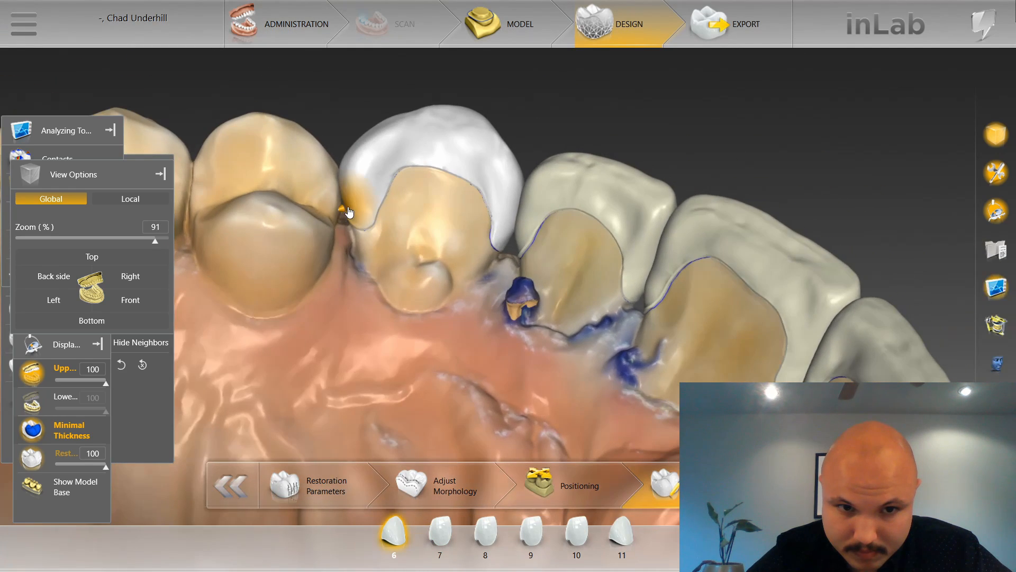
Activate the Smooth tool for restoration 6, with the upper jaw hidden and the contacts displayed.
{"action": "scroll", "coordinate": [402, 96], "scroll_direction": "down", "scroll_amount": 5}
{"action": "left_click_drag", "start_coordinate": [425, 97], "coordinate": [415, 306]}
{"action": "right_click", "coordinate": [415, 306]}
{"action": "mouse_move", "coordinate": [456, 345]}
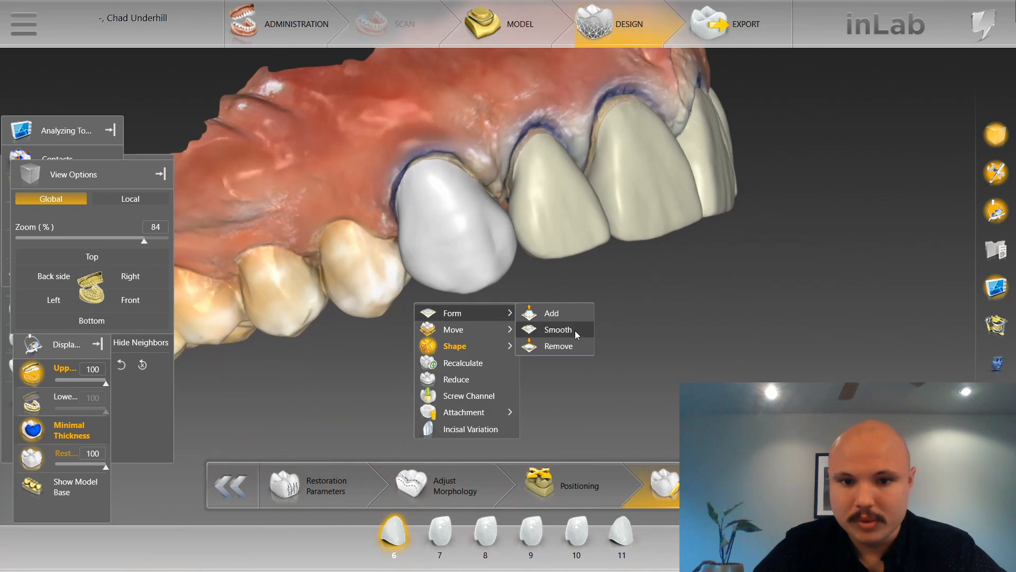
{"action": "left_click", "coordinate": [574, 331]}
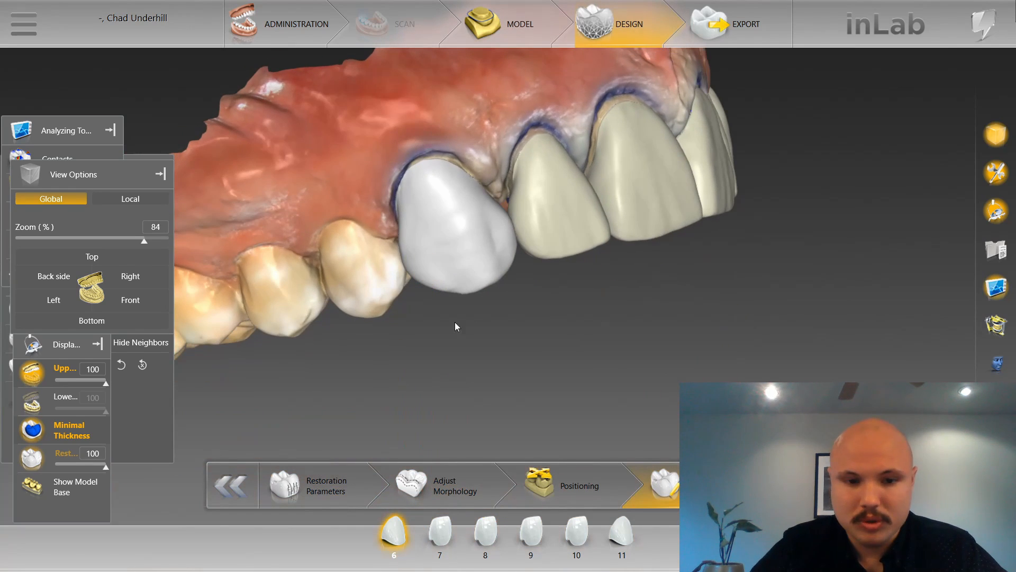
{"action": "left_click", "coordinate": [31, 372]}
{"action": "scroll", "coordinate": [264, 341], "scroll_direction": "up", "scroll_amount": 4}
{"action": "left_click", "coordinate": [48, 158]}
{"action": "scroll", "coordinate": [193, 246], "scroll_direction": "up", "scroll_amount": 3}
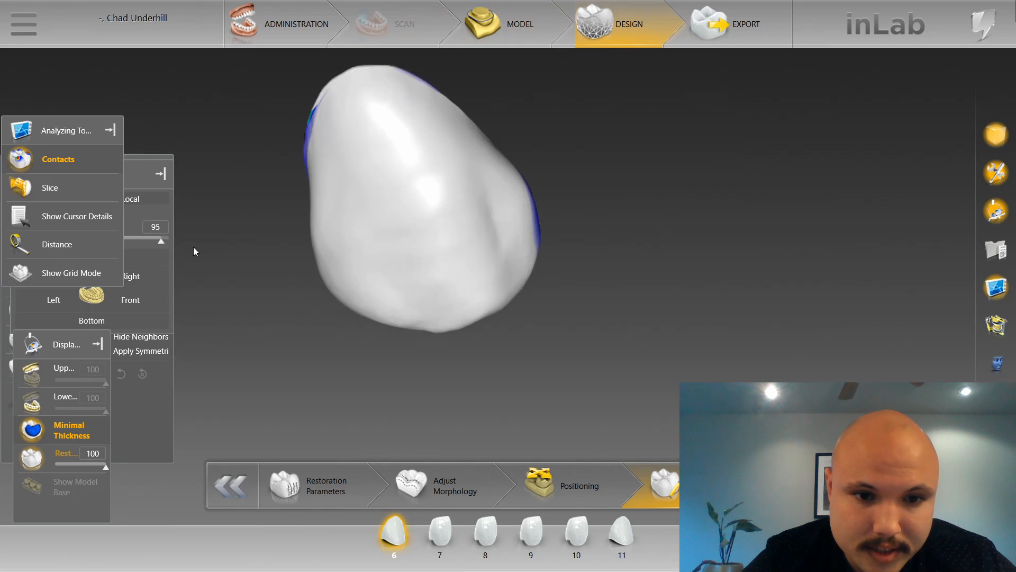
Smooth the distal contact areas of restorations 6 and 7 and check their mesial contacts.
{"action": "left_click_drag", "start_coordinate": [193, 247], "coordinate": [293, 268]}
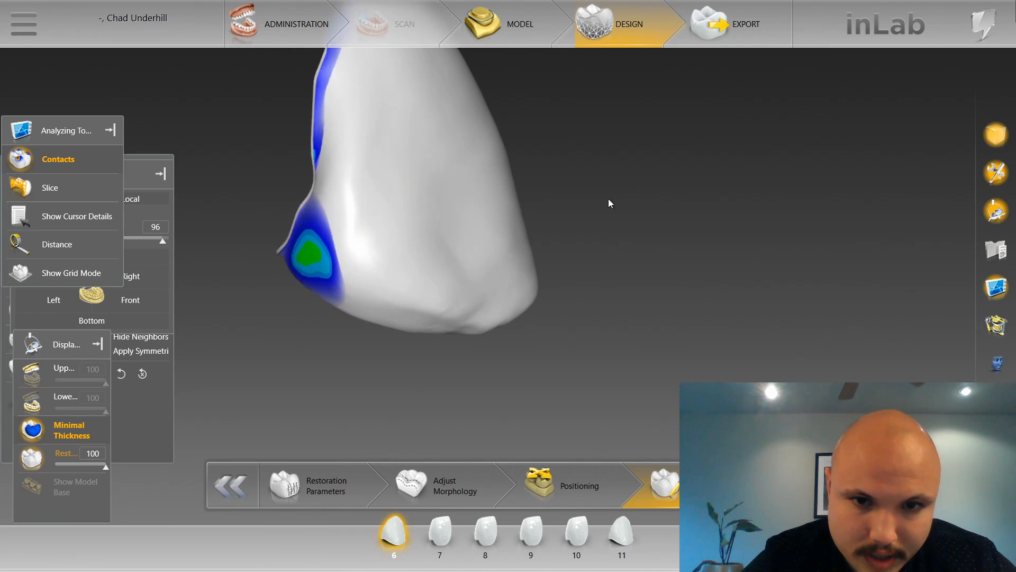
{"action": "left_click_drag", "start_coordinate": [608, 200], "coordinate": [547, 277]}
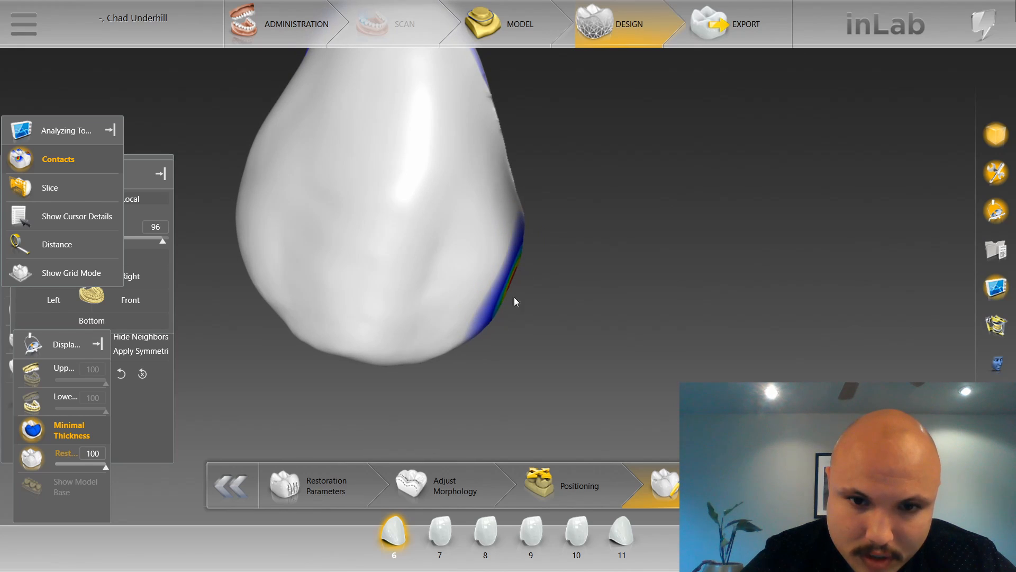
{"action": "left_click", "coordinate": [439, 531]}
{"action": "left_click_drag", "start_coordinate": [396, 275], "coordinate": [519, 278]}
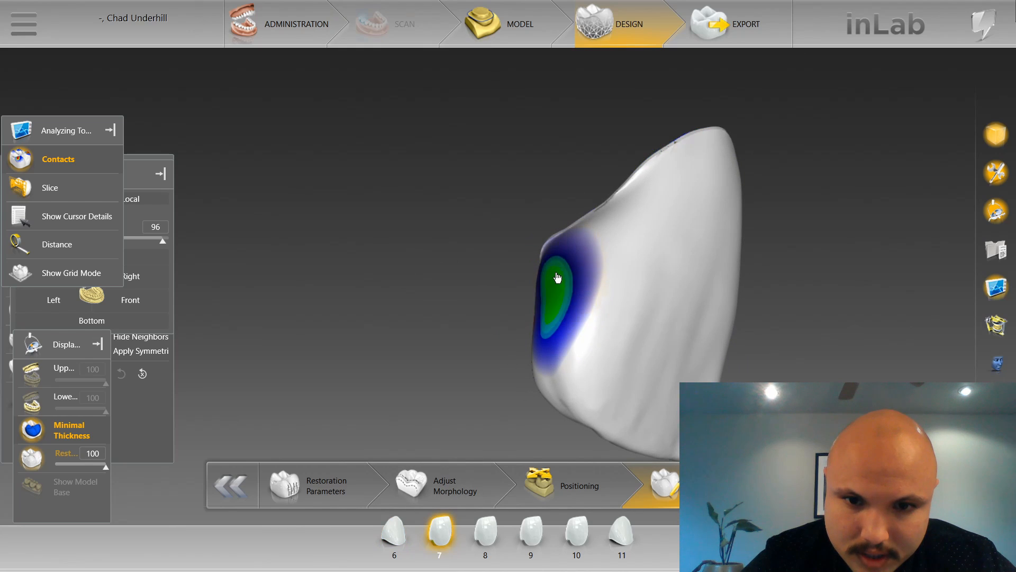
{"action": "left_click_drag", "start_coordinate": [772, 371], "coordinate": [604, 309]}
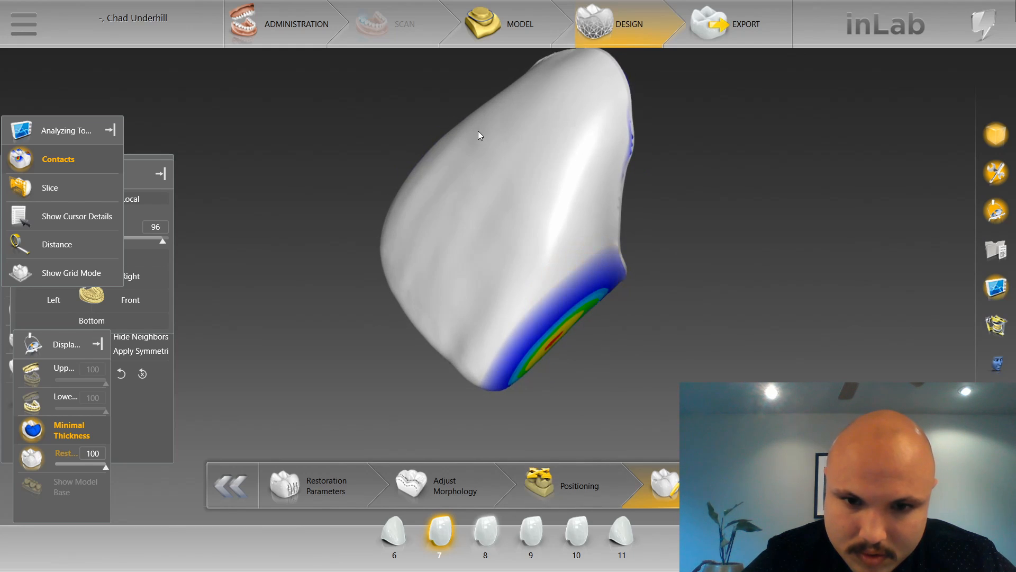
Select restoration 8 and smooth its distal contact area facing restoration 7.
{"action": "left_click_drag", "start_coordinate": [485, 183], "coordinate": [534, 268]}
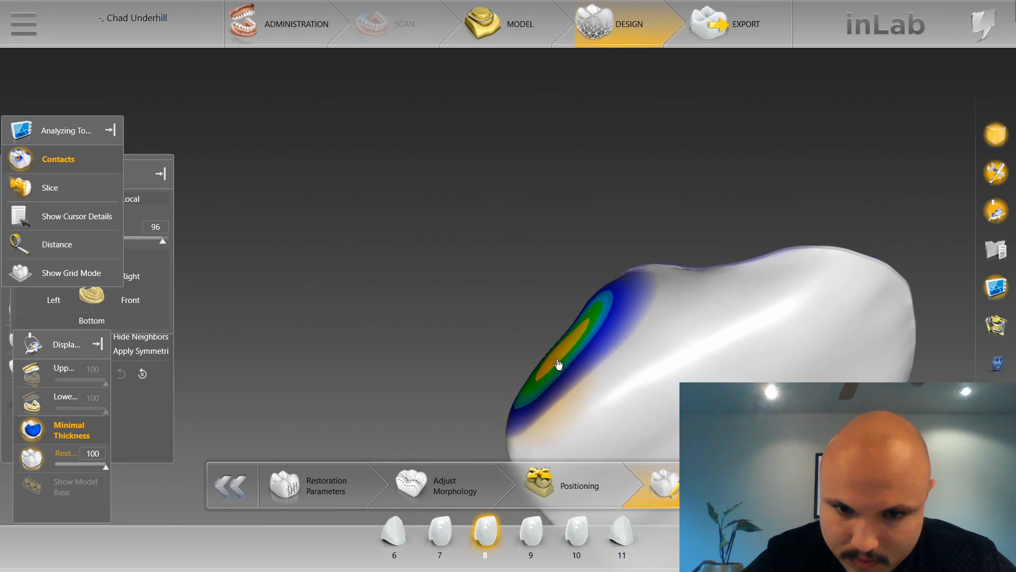
{"action": "left_click_drag", "start_coordinate": [559, 364], "coordinate": [585, 336]}
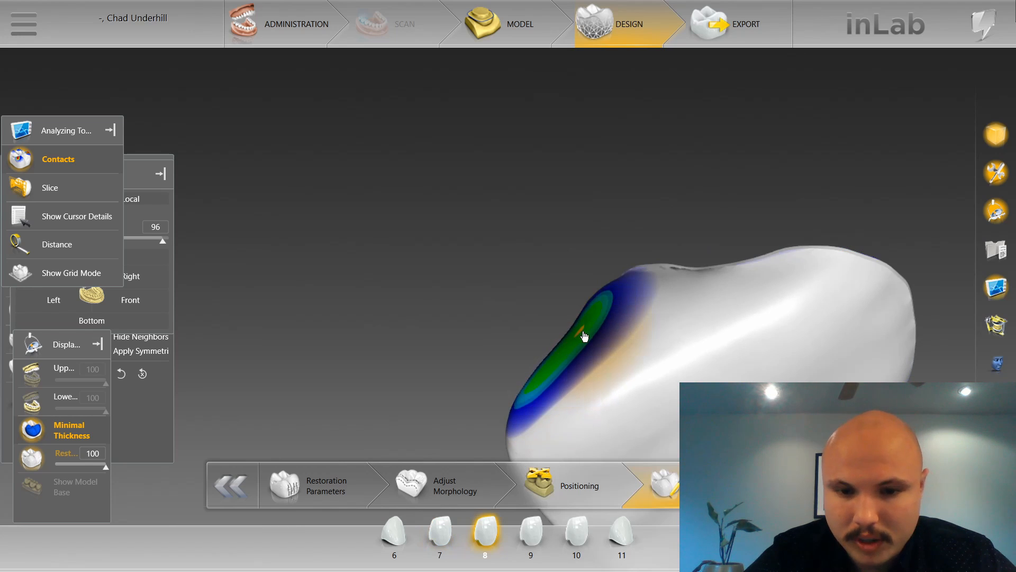
{"action": "left_click_drag", "start_coordinate": [579, 231], "coordinate": [500, 172]}
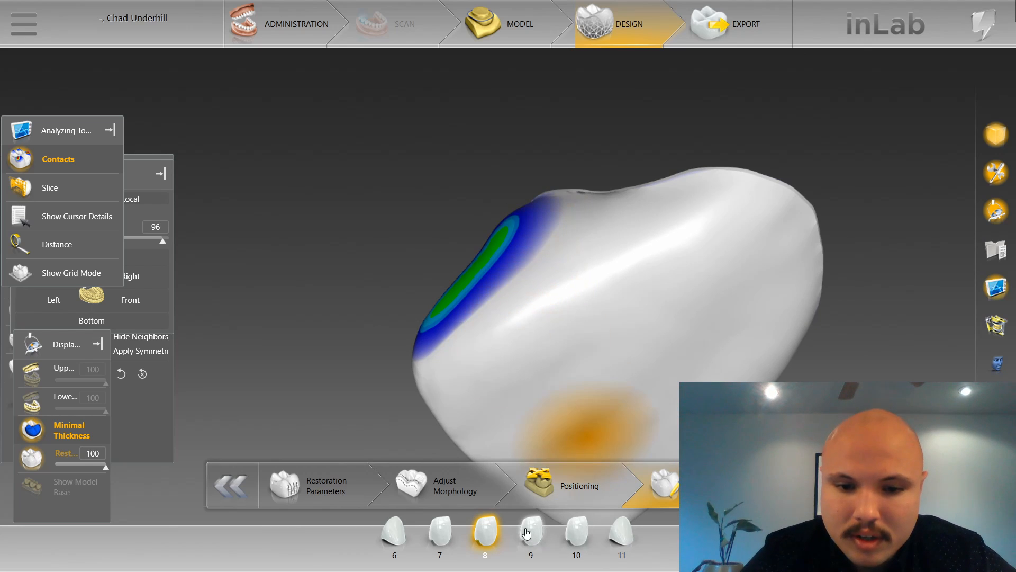
{"action": "right_click_drag", "start_coordinate": [681, 313], "coordinate": [617, 251]}
{"action": "left_click_drag", "start_coordinate": [617, 251], "coordinate": [640, 343]}
{"action": "left_click_drag", "start_coordinate": [624, 400], "coordinate": [650, 431]}
{"action": "scroll", "coordinate": [585, 371], "scroll_direction": "up", "scroll_amount": 1}
Select restoration 10 and smooth its mesial contact area facing restoration 9.
{"action": "left_click", "coordinate": [576, 531]}
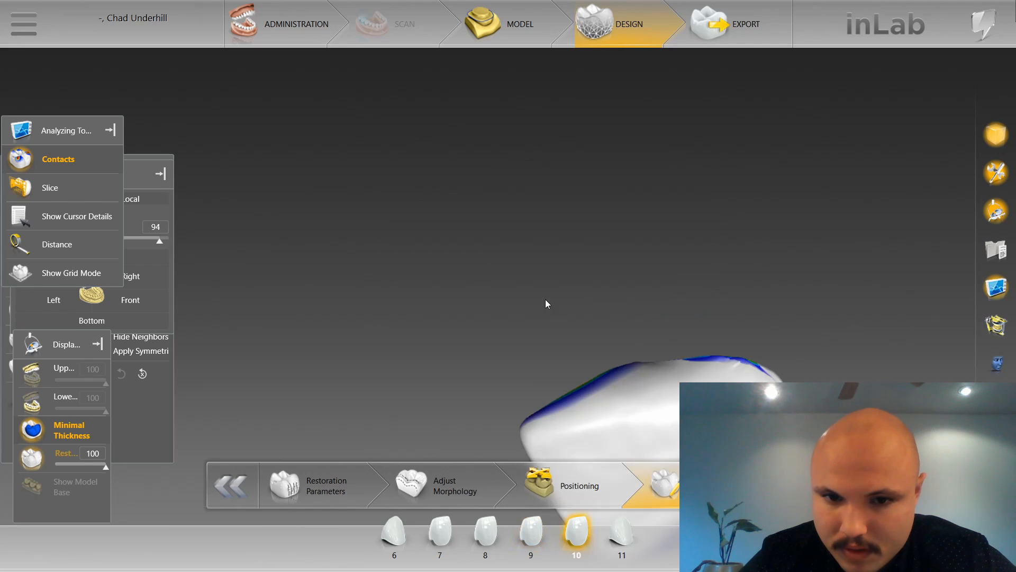
{"action": "left_click_drag", "start_coordinate": [541, 236], "coordinate": [546, 317]}
{"action": "scroll", "coordinate": [545, 316], "scroll_direction": "up", "scroll_amount": 2}
{"action": "right_click_drag", "start_coordinate": [546, 316], "coordinate": [513, 240]}
{"action": "left_click_drag", "start_coordinate": [513, 240], "coordinate": [585, 253]}
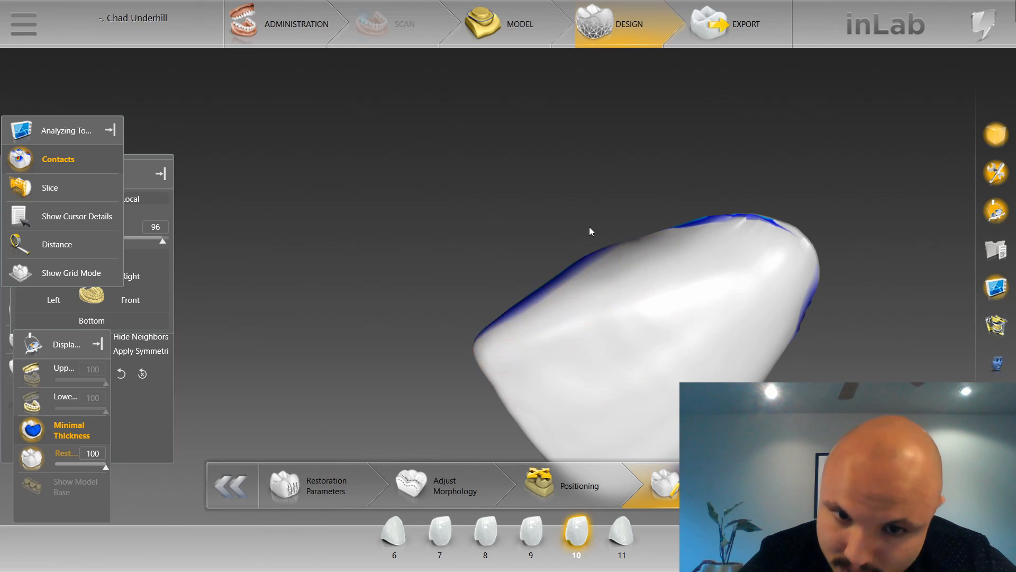
{"action": "left_click_drag", "start_coordinate": [589, 227], "coordinate": [567, 281]}
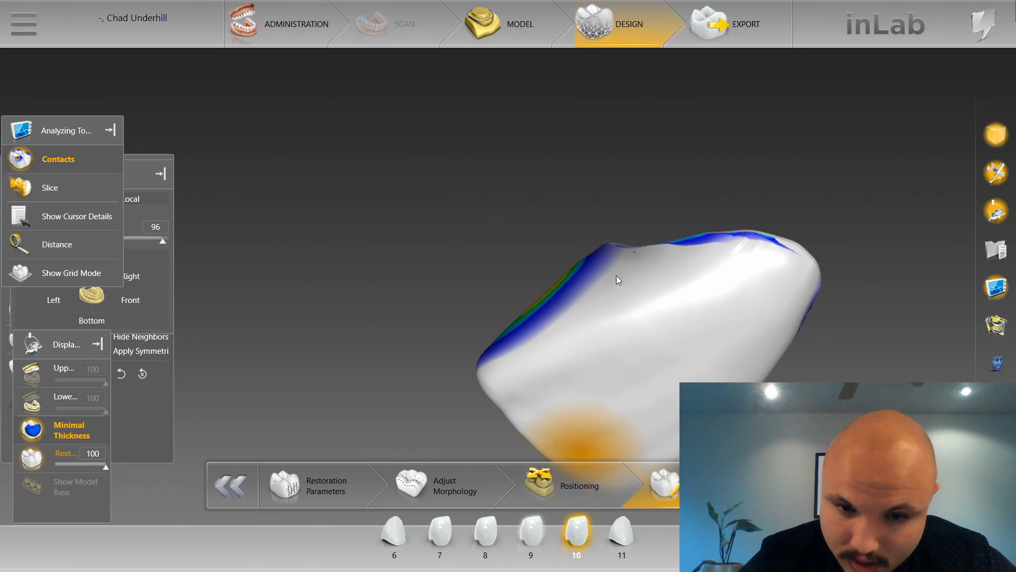
Smooth the distal contact areas of restorations 9, 10 and 11 in turn.
{"action": "mouse_move", "coordinate": [634, 291]}
{"action": "left_mouse_down"}
{"action": "mouse_move", "coordinate": [552, 245]}
{"action": "mouse_move", "coordinate": [509, 278]}
{"action": "left_mouse_up"}
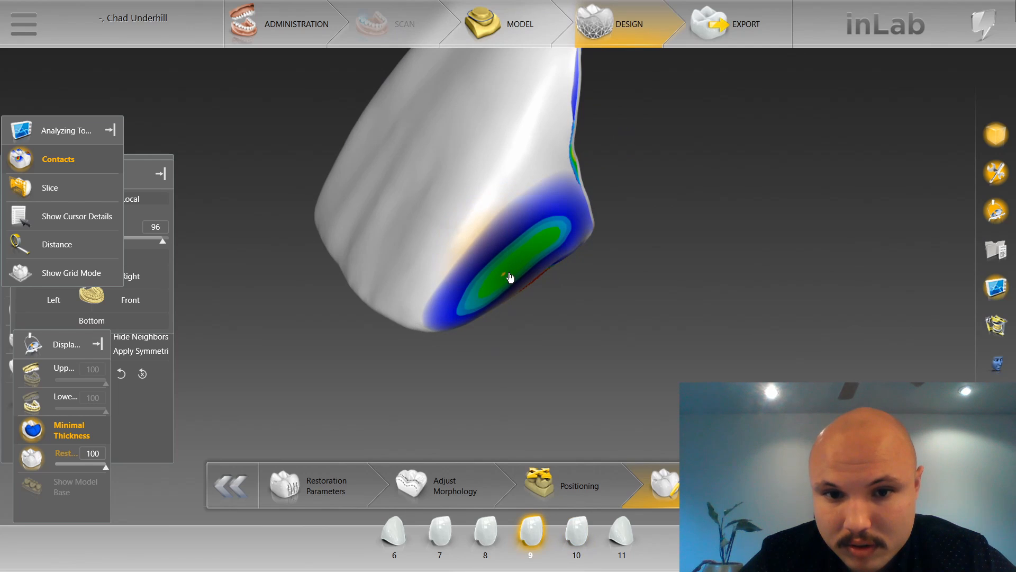
{"action": "left_click", "coordinate": [586, 532]}
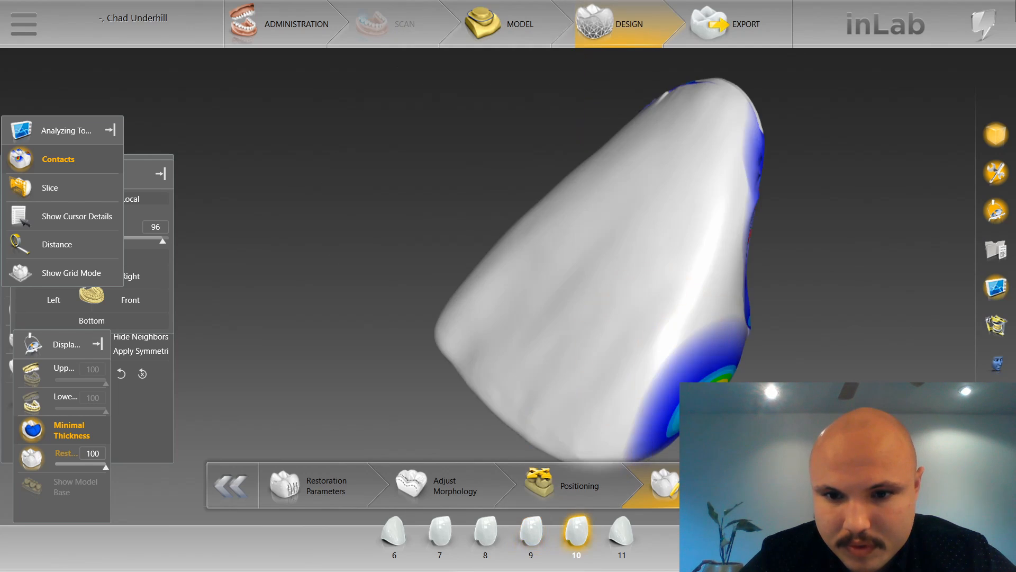
{"action": "mouse_move", "coordinate": [702, 360]}
{"action": "left_mouse_down"}
{"action": "mouse_move", "coordinate": [691, 318]}
{"action": "mouse_move", "coordinate": [671, 338]}
{"action": "mouse_move", "coordinate": [647, 317]}
{"action": "mouse_move", "coordinate": [624, 326]}
{"action": "left_mouse_up"}
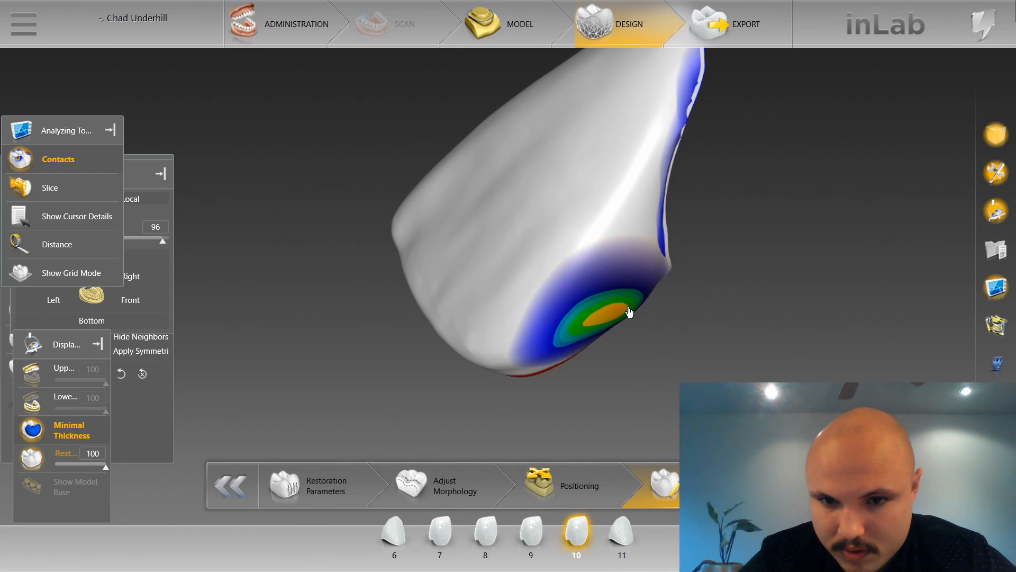
{"action": "left_click_drag", "start_coordinate": [516, 190], "coordinate": [576, 270]}
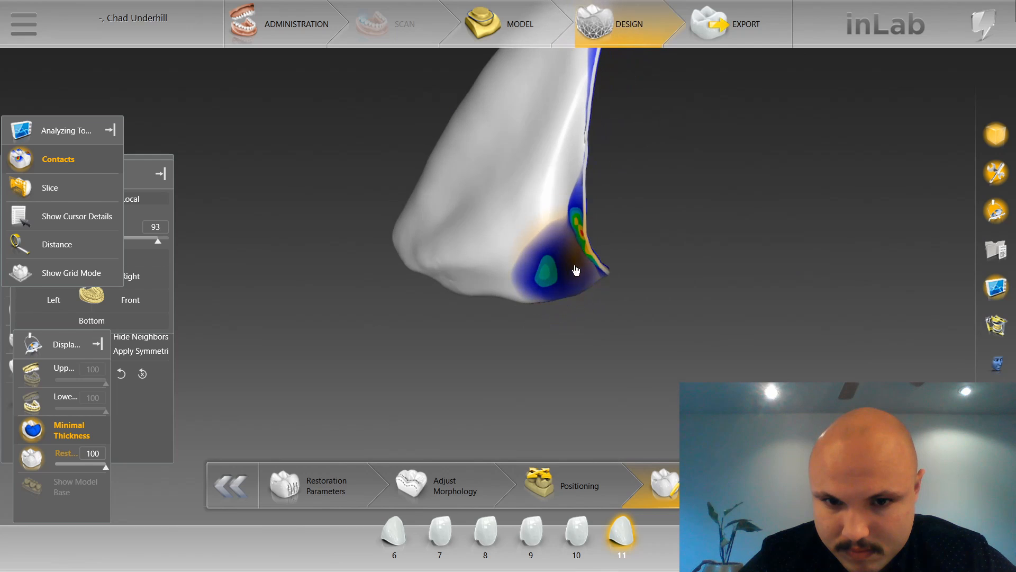
Show the upper jaw again and use the Shape tool on restoration 11's distal side facing the premolar.
{"action": "scroll", "coordinate": [576, 270], "scroll_direction": "down", "scroll_amount": 1}
{"action": "left_click", "coordinate": [56, 365]}
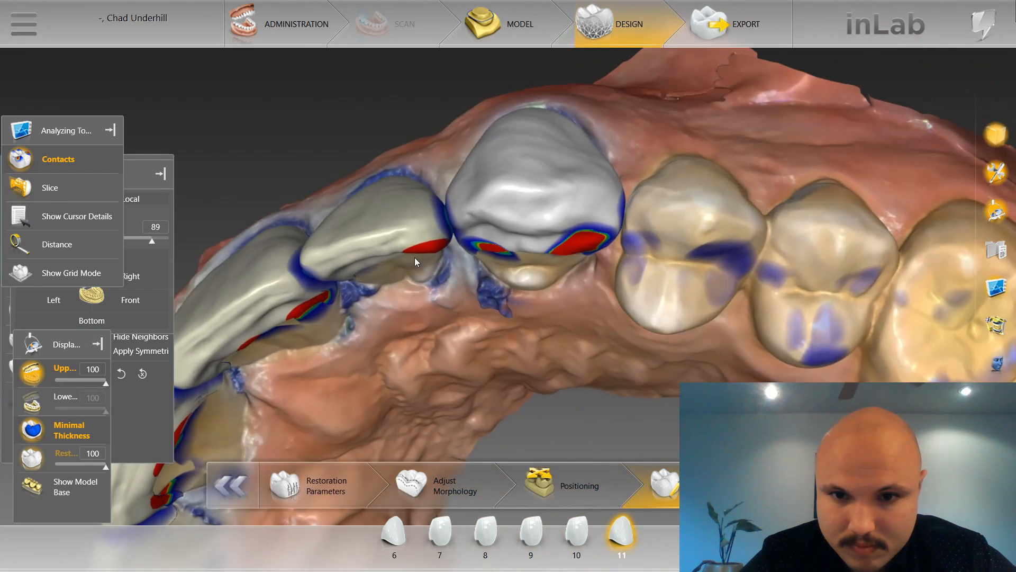
{"action": "left_click", "coordinate": [415, 257]}
{"action": "right_click", "coordinate": [569, 298]}
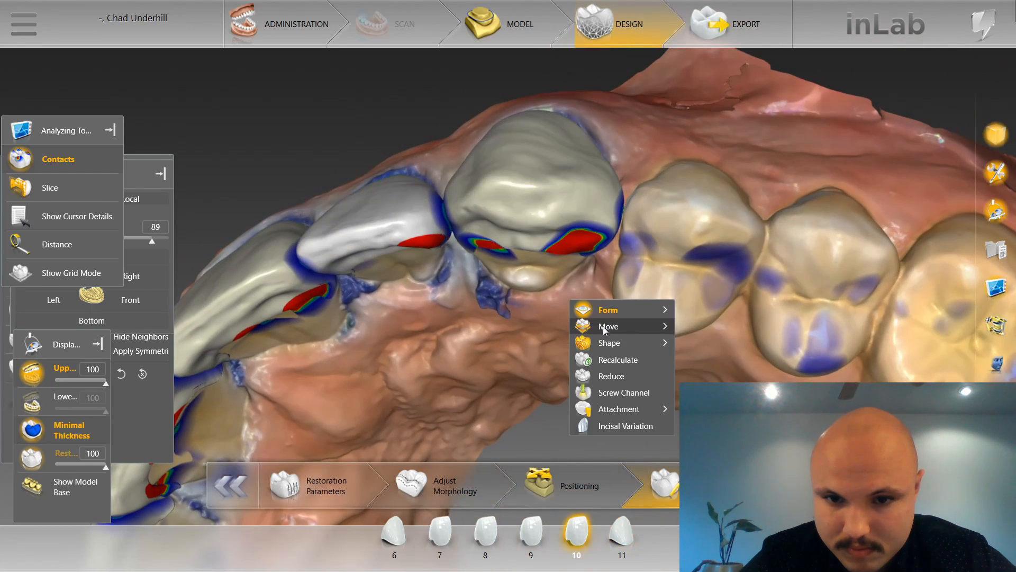
{"action": "mouse_move", "coordinate": [653, 348]}
{"action": "left_click", "coordinate": [728, 360]}
{"action": "left_click_drag", "start_coordinate": [602, 303], "coordinate": [628, 269]}
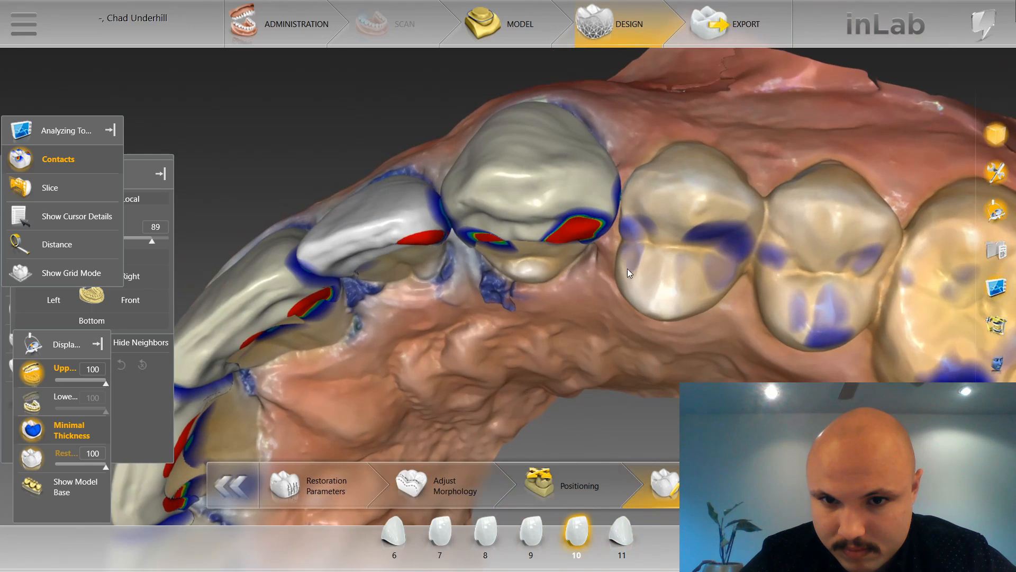
{"action": "scroll", "coordinate": [630, 265], "scroll_direction": "up", "scroll_amount": 3}
{"action": "left_click", "coordinate": [649, 201]}
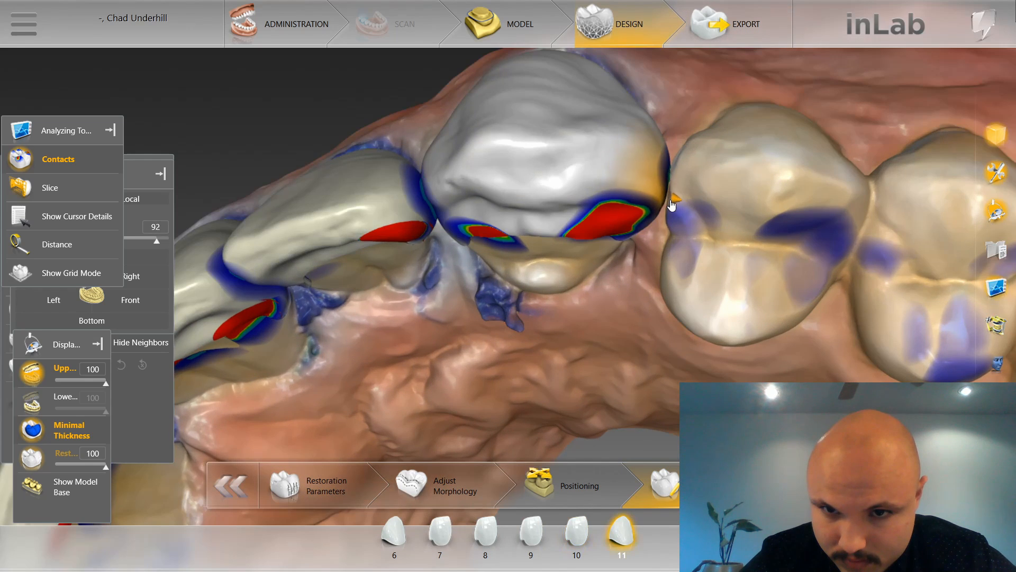
{"action": "left_click_drag", "start_coordinate": [673, 205], "coordinate": [640, 164]}
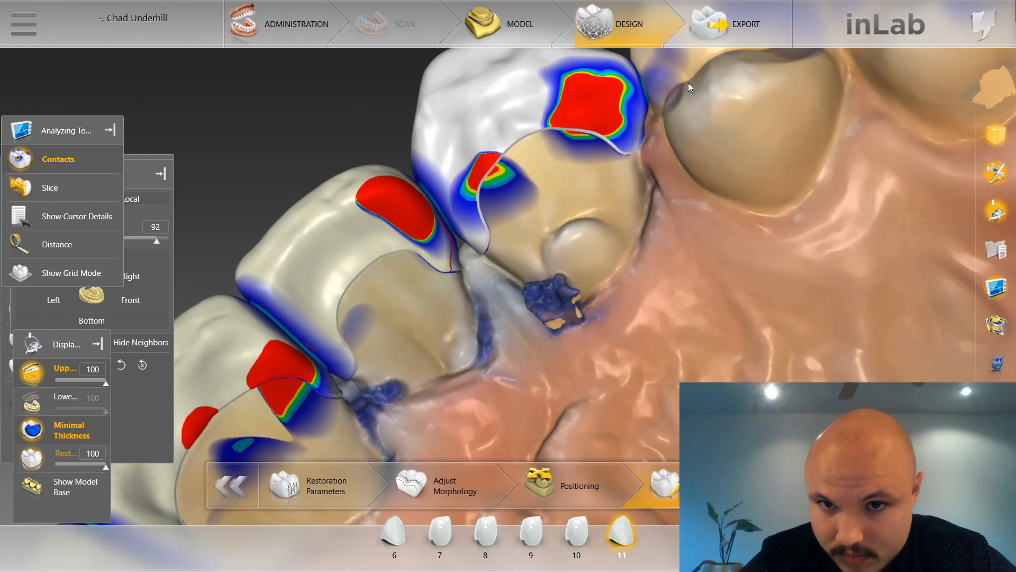
Hide the upper jaw and smooth the distal contact area of restoration 11 with the Smooth tool.
{"action": "right_click_drag", "start_coordinate": [631, 99], "coordinate": [630, 204]}
{"action": "left_click", "coordinate": [39, 372]}
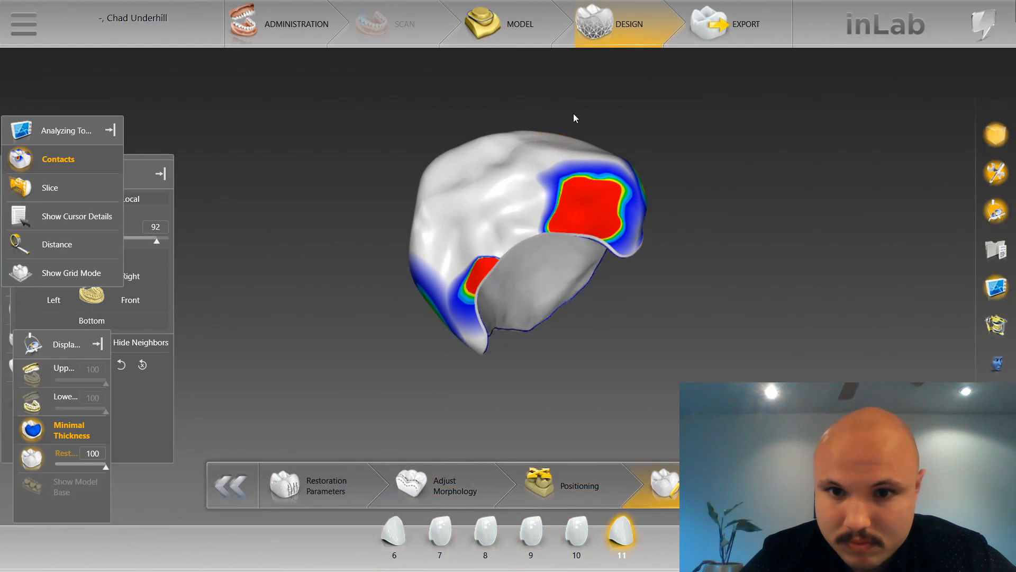
{"action": "left_click_drag", "start_coordinate": [574, 114], "coordinate": [510, 149]}
{"action": "right_click", "coordinate": [633, 133]}
{"action": "mouse_move", "coordinate": [677, 139]}
{"action": "left_click", "coordinate": [748, 158]}
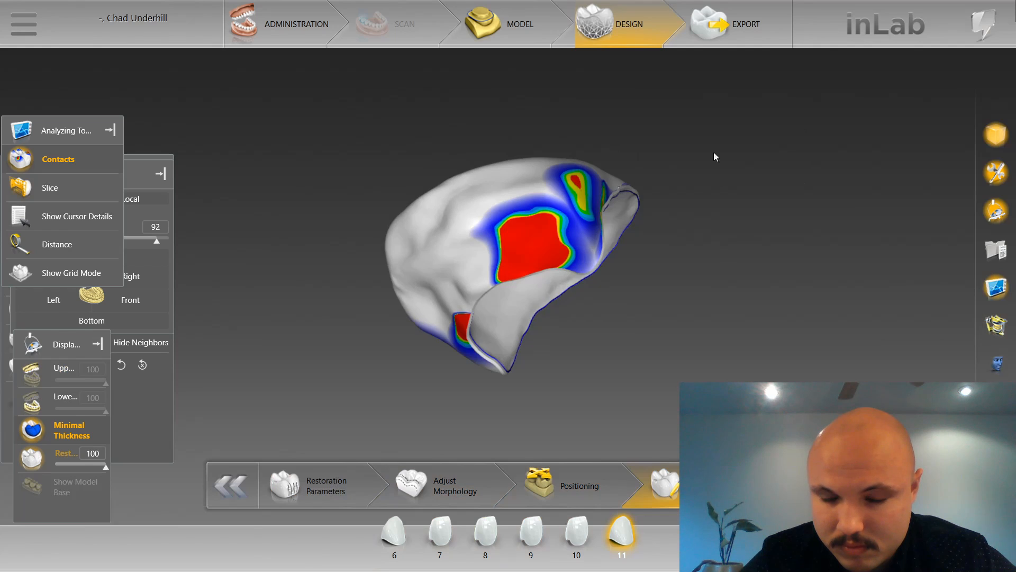
{"action": "left_click_drag", "start_coordinate": [616, 170], "coordinate": [562, 219]}
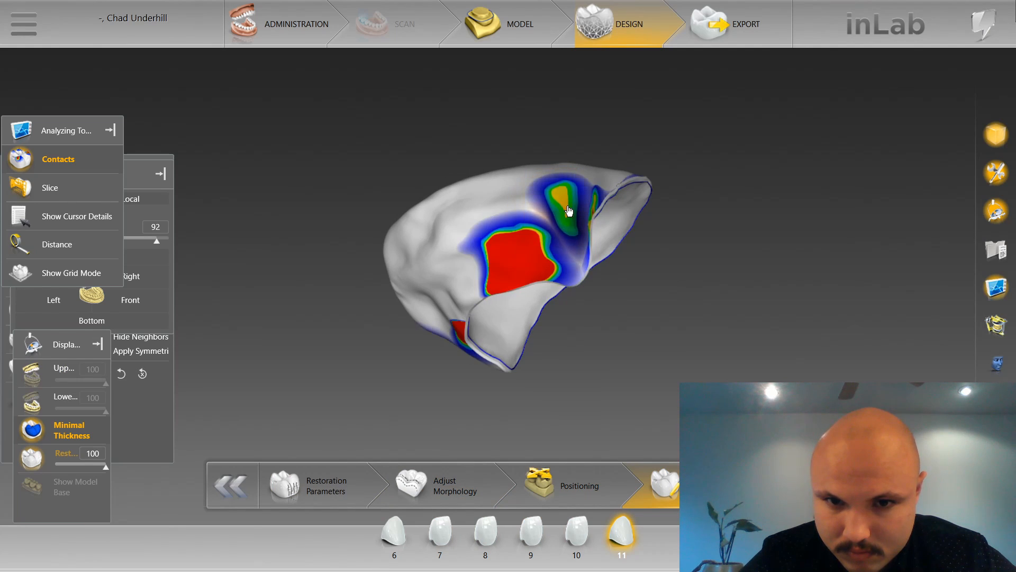
{"action": "left_click_drag", "start_coordinate": [569, 211], "coordinate": [567, 197]}
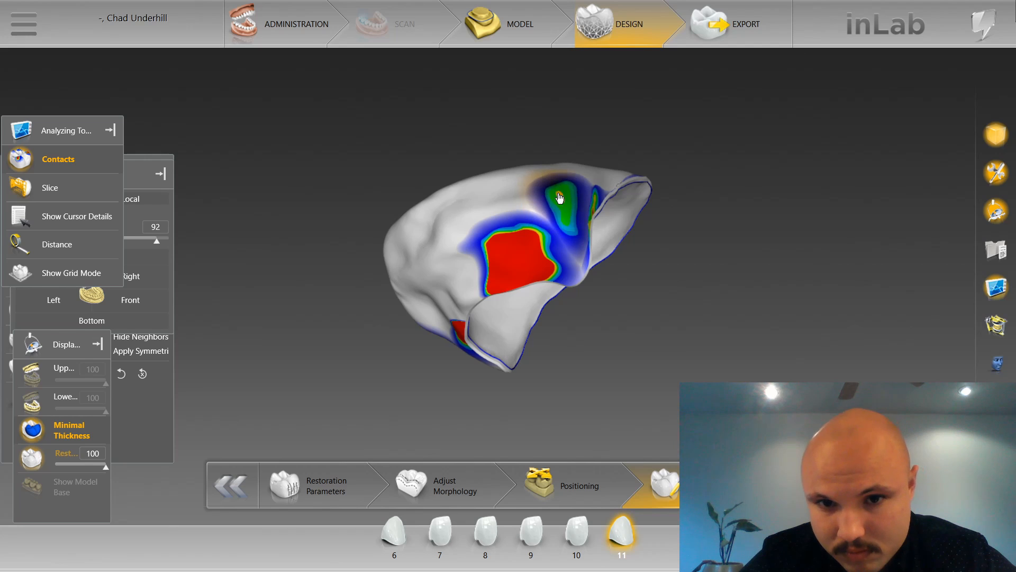
{"action": "left_click_drag", "start_coordinate": [615, 270], "coordinate": [627, 340]}
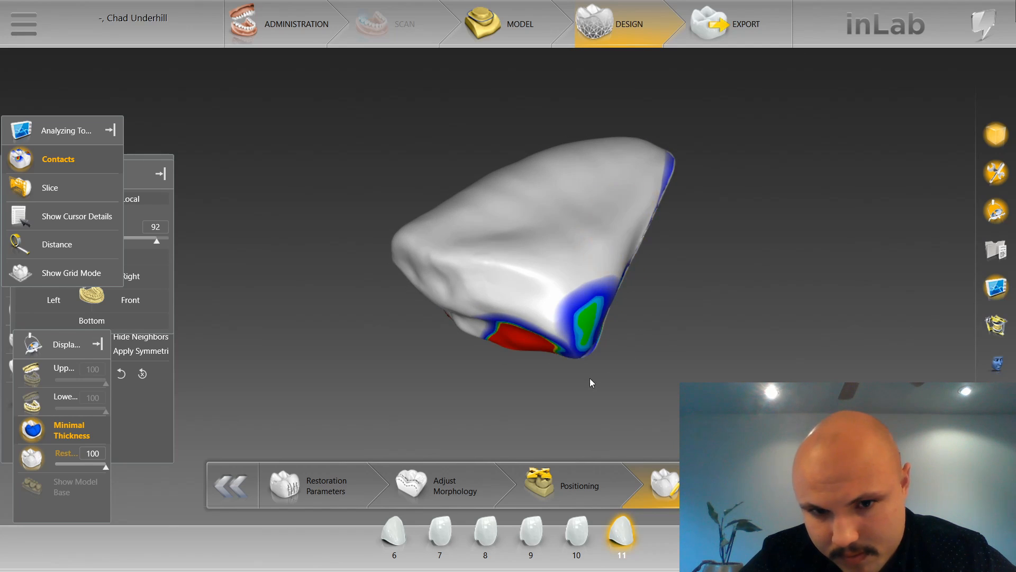
{"action": "left_click_drag", "start_coordinate": [590, 378], "coordinate": [624, 258]}
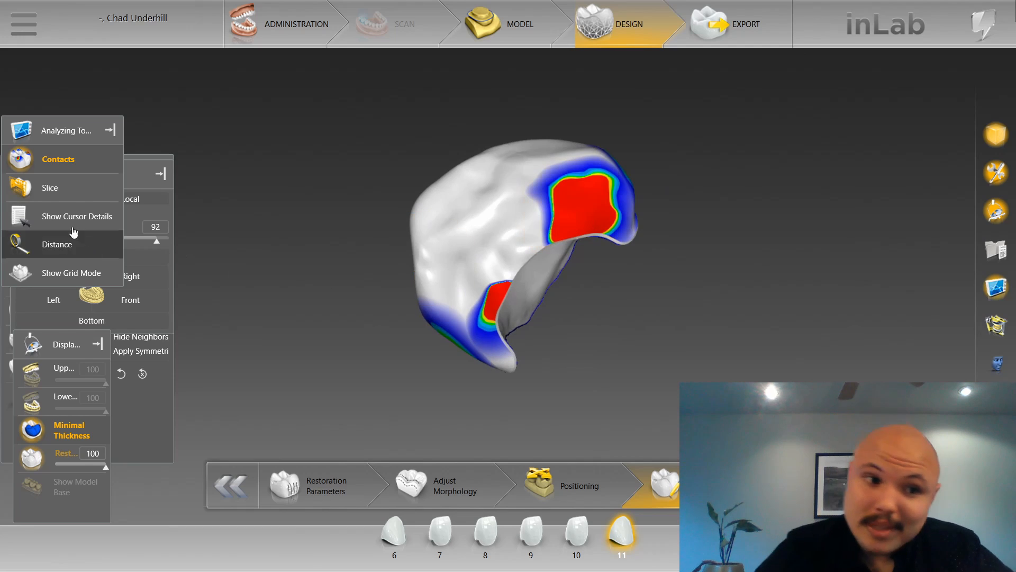
Show the upper jaw, activate the Shape Anatomical tool and select restoration 9 at its distal palatal contact.
{"action": "left_click", "coordinate": [31, 372]}
{"action": "left_click_drag", "start_coordinate": [320, 176], "coordinate": [382, 207]}
{"action": "right_click", "coordinate": [381, 208]}
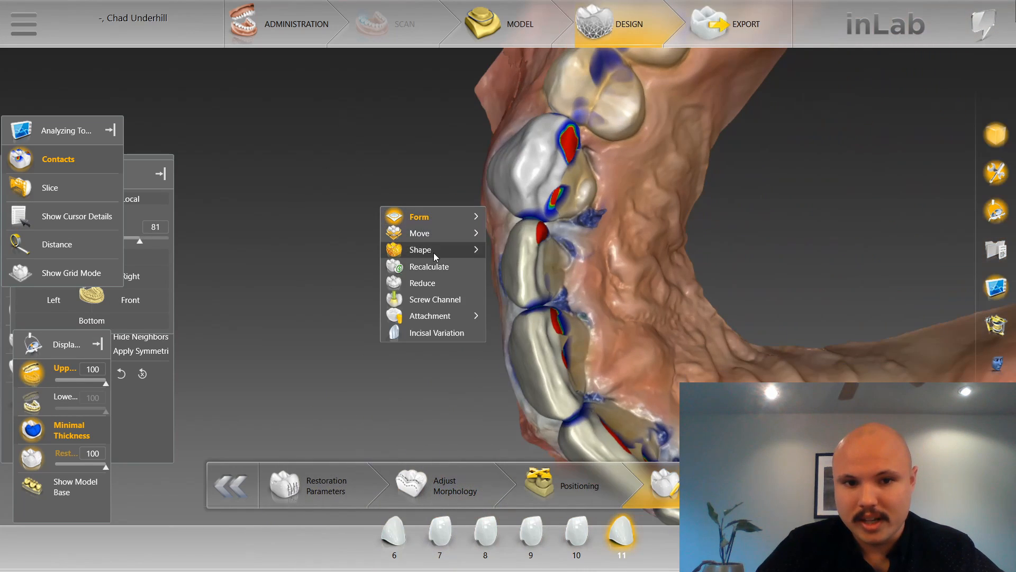
{"action": "mouse_move", "coordinate": [433, 251]}
{"action": "left_click", "coordinate": [535, 251]}
{"action": "scroll", "coordinate": [704, 294], "scroll_direction": "up", "scroll_amount": 10}
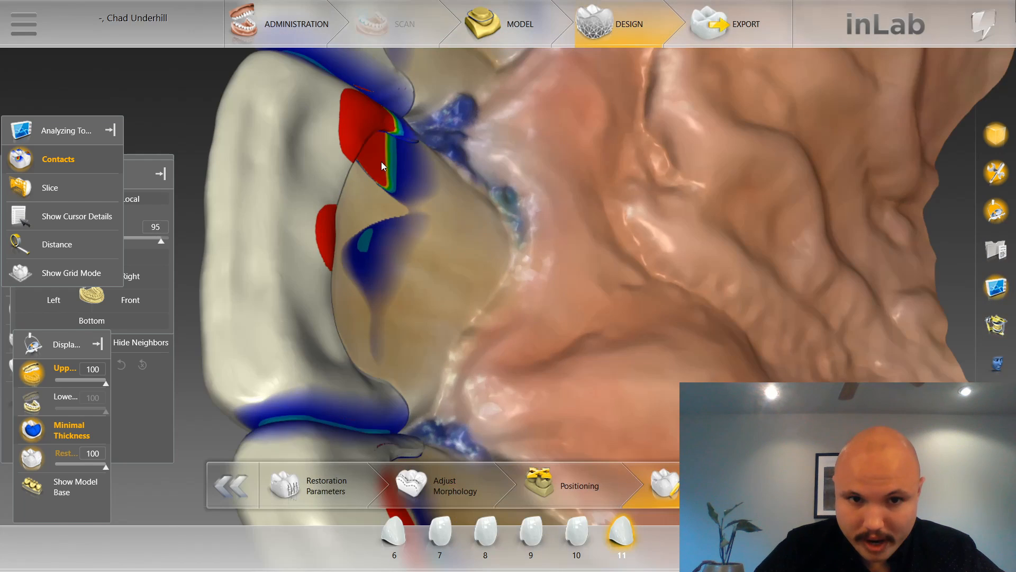
{"action": "left_click", "coordinate": [365, 123]}
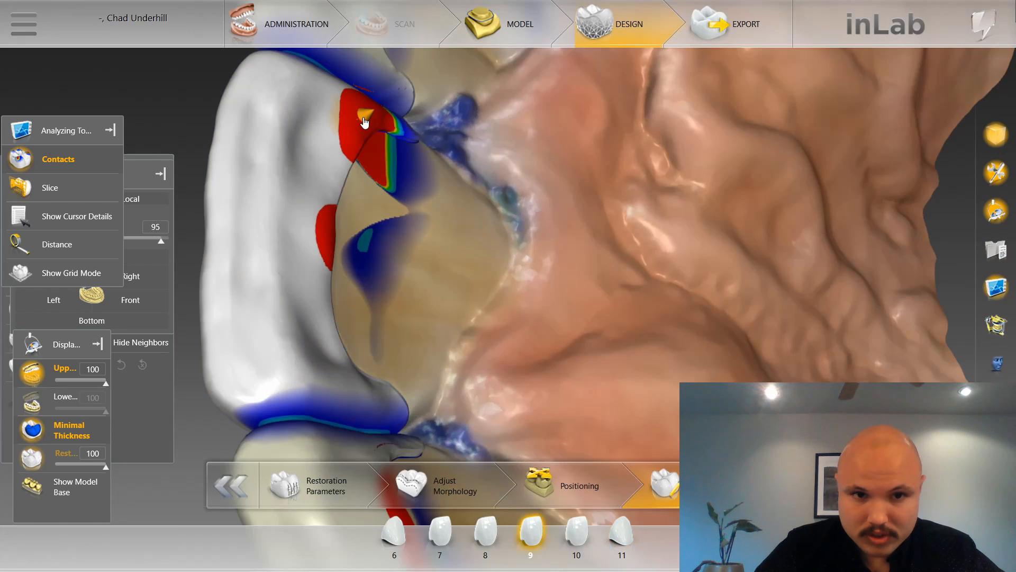
Select restoration 10 and reduce its heavy distal palatal contact with the Shape tool.
{"action": "scroll", "coordinate": [435, 150], "scroll_direction": "down", "scroll_amount": 3}
{"action": "right_click_drag", "start_coordinate": [498, 143], "coordinate": [529, 303]}
{"action": "scroll", "coordinate": [519, 260], "scroll_direction": "up", "scroll_amount": 2}
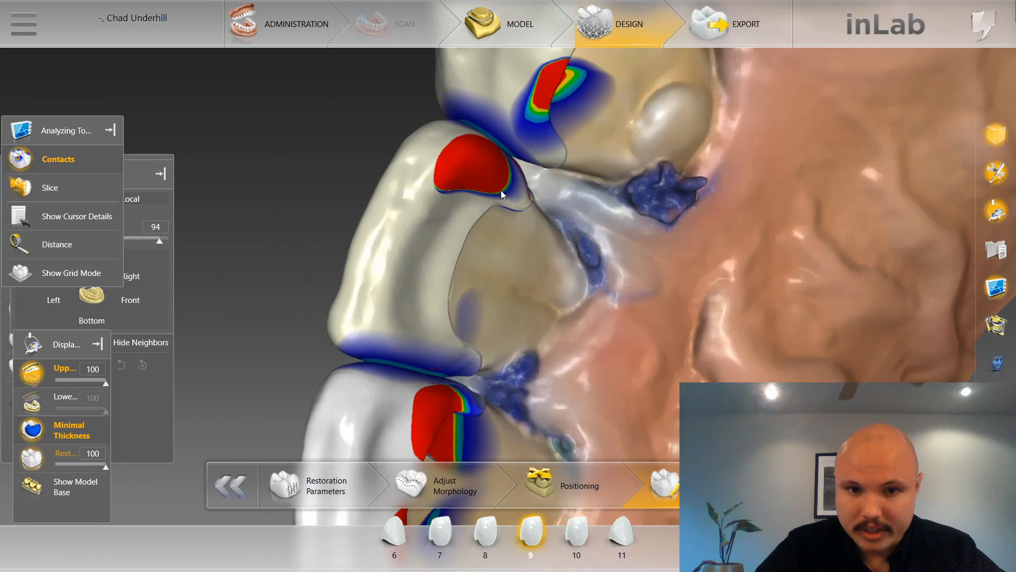
{"action": "left_click", "coordinate": [478, 170]}
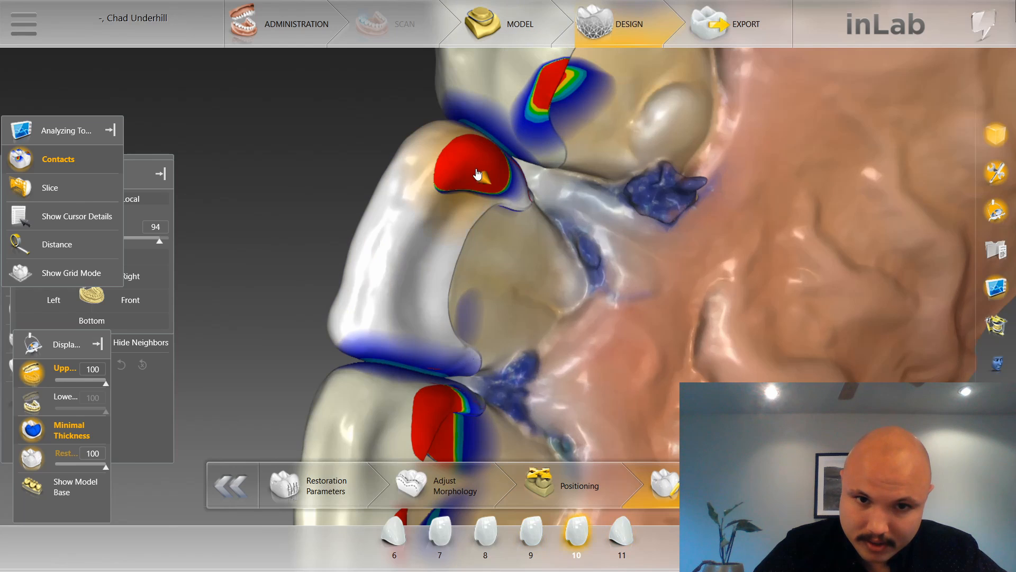
{"action": "left_click_drag", "start_coordinate": [471, 169], "coordinate": [495, 176]}
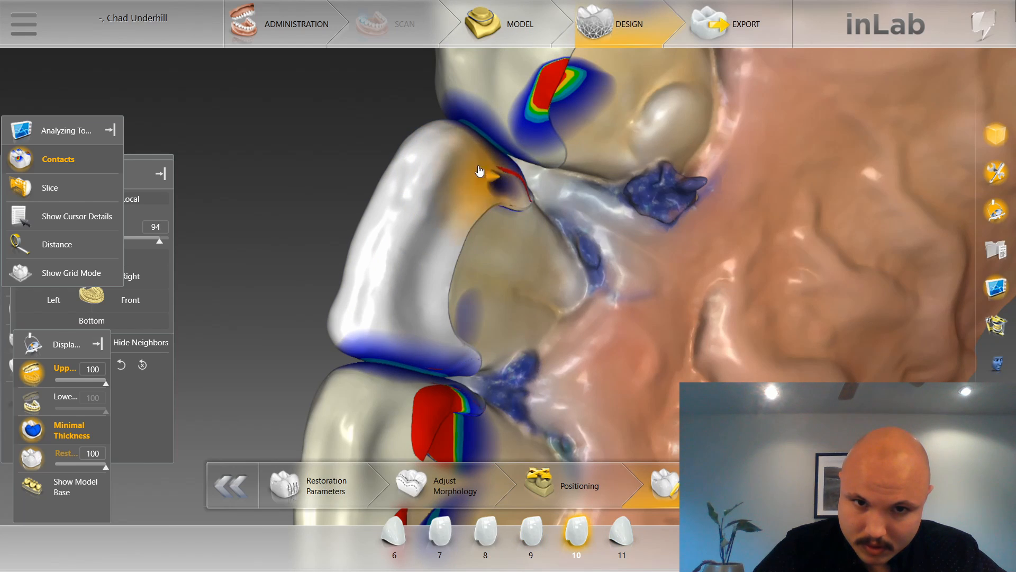
{"action": "right_click_drag", "start_coordinate": [483, 173], "coordinate": [374, 174]}
Select restoration 11 and reshape its distal palatal contact area facing the premolar.
{"action": "left_click", "coordinate": [545, 160]}
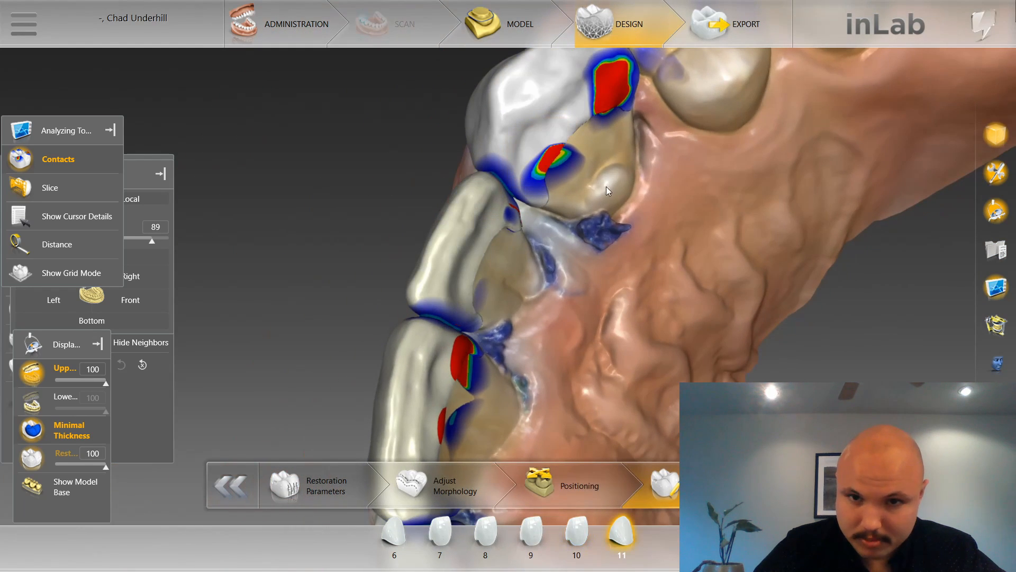
{"action": "middle_click_drag", "start_coordinate": [617, 95], "coordinate": [587, 172]}
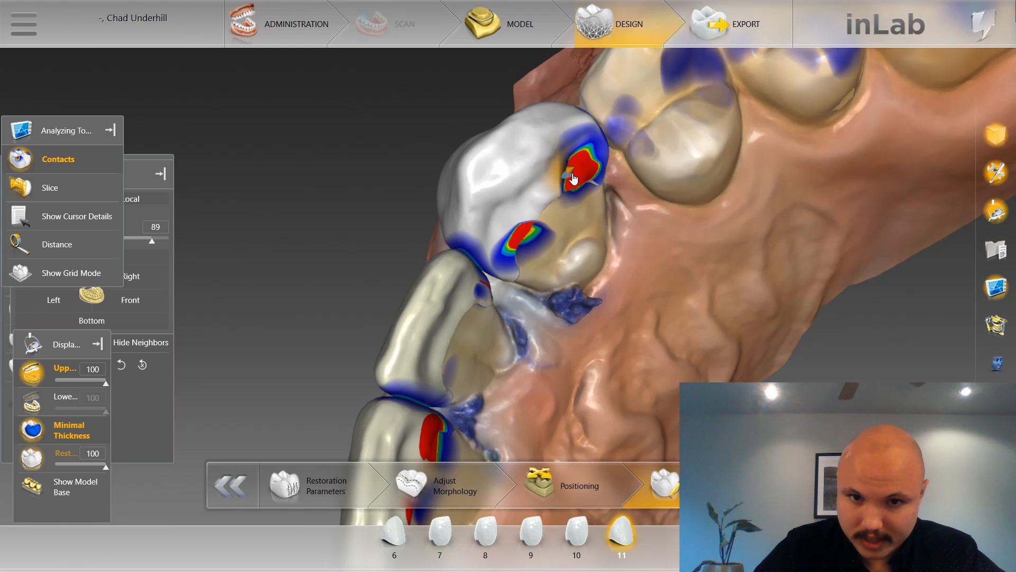
{"action": "right_click_drag", "start_coordinate": [582, 191], "coordinate": [595, 150]}
Select restoration 7 and reduce its distal palatal contact area next to restoration 6 with the Shape tool.
{"action": "scroll", "coordinate": [647, 130], "scroll_direction": "up", "scroll_amount": 3}
{"action": "scroll", "coordinate": [597, 211], "scroll_direction": "up", "scroll_amount": 5}
{"action": "left_click", "coordinate": [599, 289]}
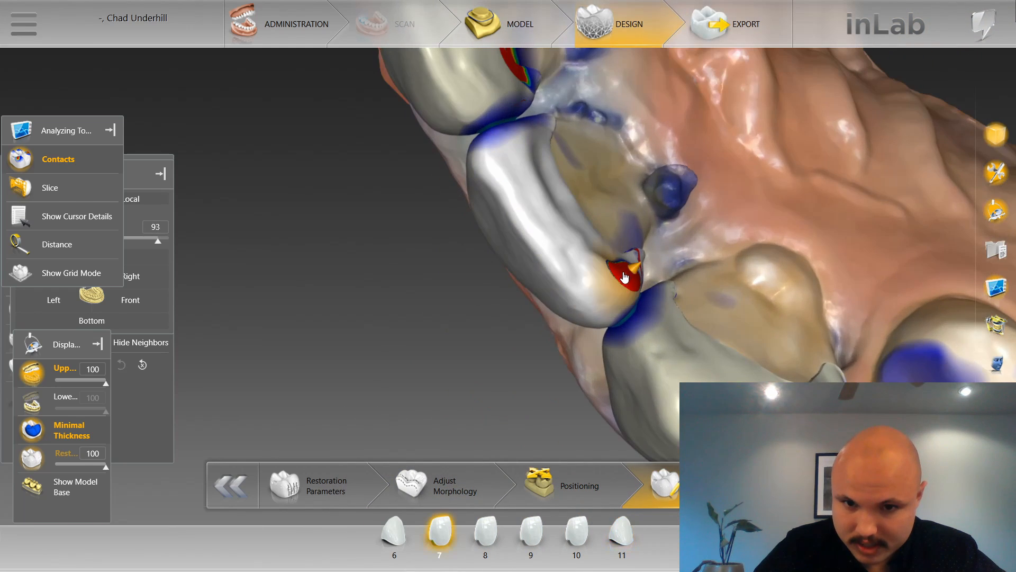
{"action": "mouse_move", "coordinate": [628, 268]}
{"action": "left_mouse_down"}
{"action": "mouse_move", "coordinate": [628, 259]}
{"action": "mouse_move", "coordinate": [635, 279]}
{"action": "left_mouse_up"}
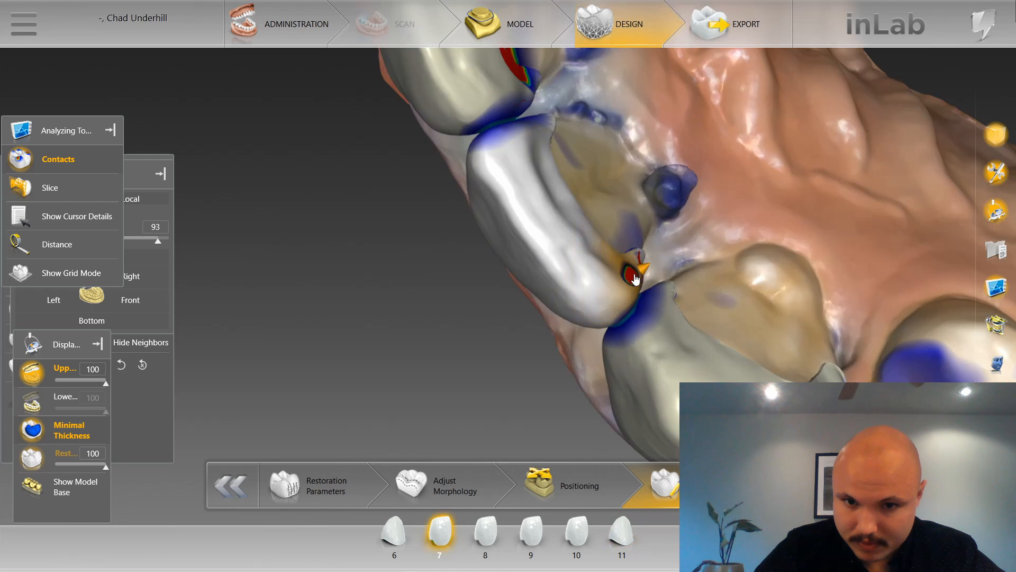
{"action": "scroll", "coordinate": [683, 183], "scroll_direction": "down", "scroll_amount": 8}
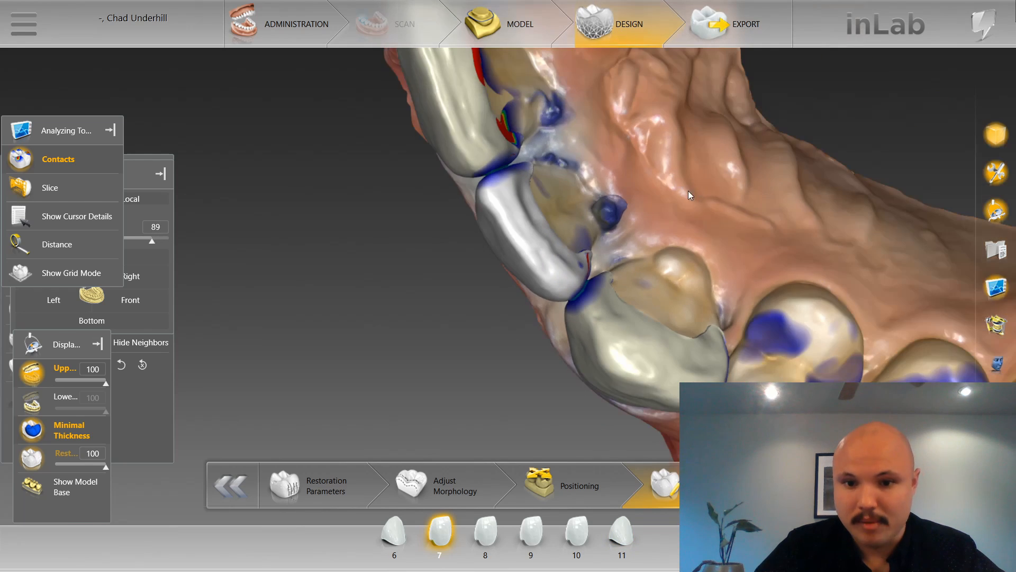
Select restoration 8 and examine the contacts on its distal palatal surface.
{"action": "left_click_drag", "start_coordinate": [627, 217], "coordinate": [574, 241]}
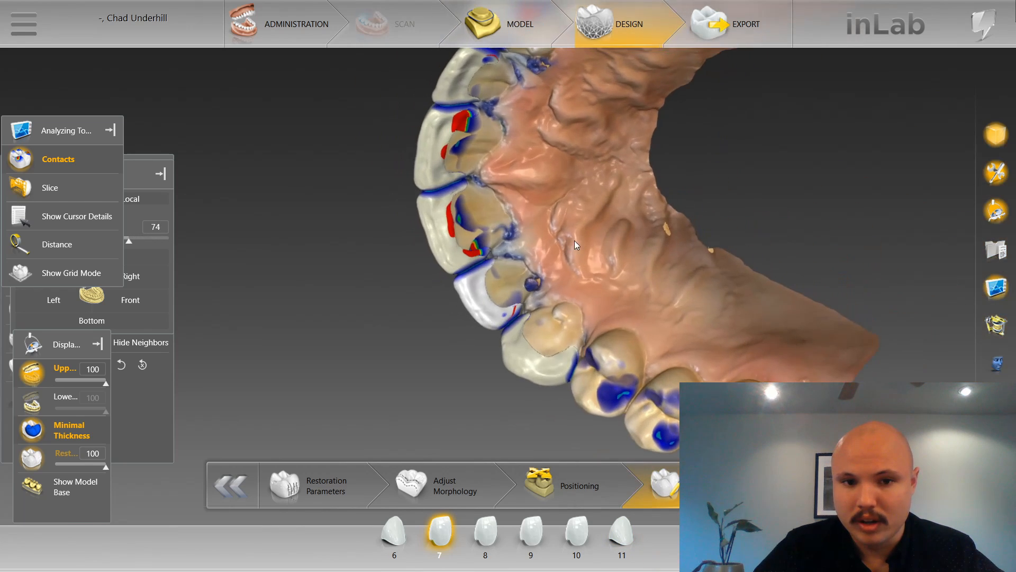
{"action": "scroll", "coordinate": [507, 225], "scroll_direction": "up", "scroll_amount": 8}
{"action": "scroll", "coordinate": [482, 231], "scroll_direction": "up", "scroll_amount": 3}
{"action": "left_click", "coordinate": [408, 192]}
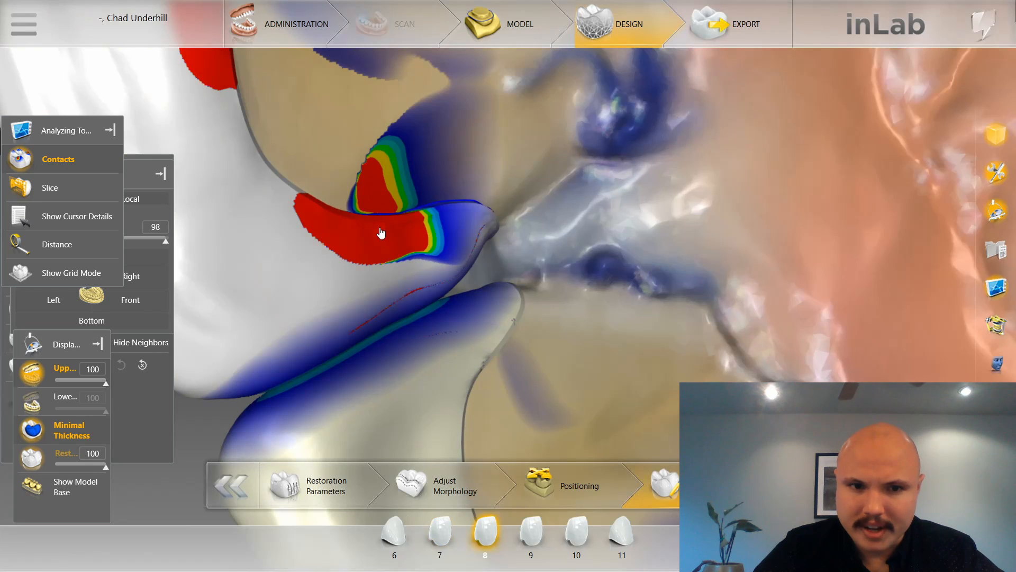
{"action": "scroll", "coordinate": [332, 186], "scroll_direction": "down", "scroll_amount": 4}
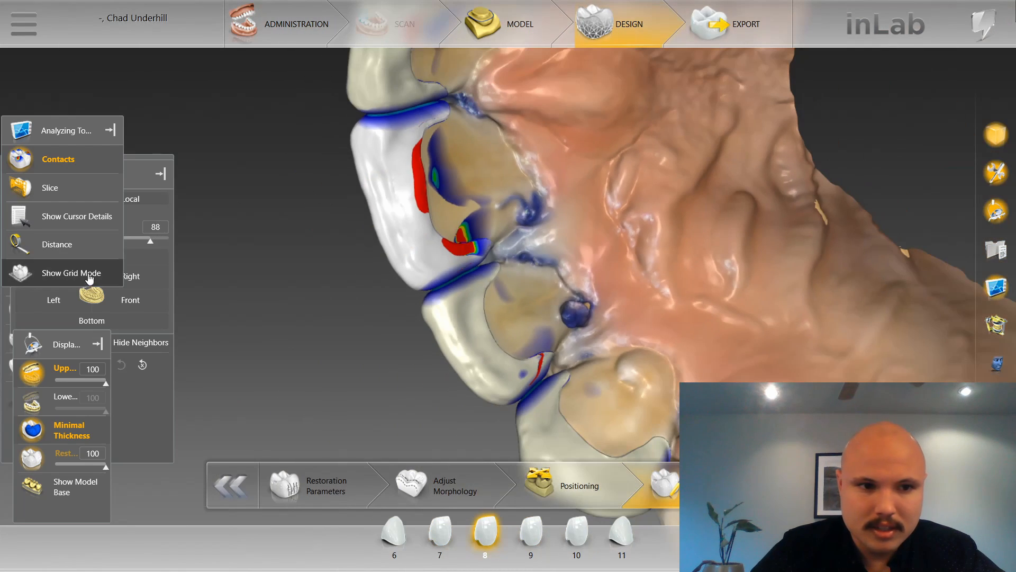
View the restorations from the front with the contact display turned off.
{"action": "left_click", "coordinate": [151, 302]}
{"action": "scroll", "coordinate": [388, 323], "scroll_direction": "up", "scroll_amount": 8}
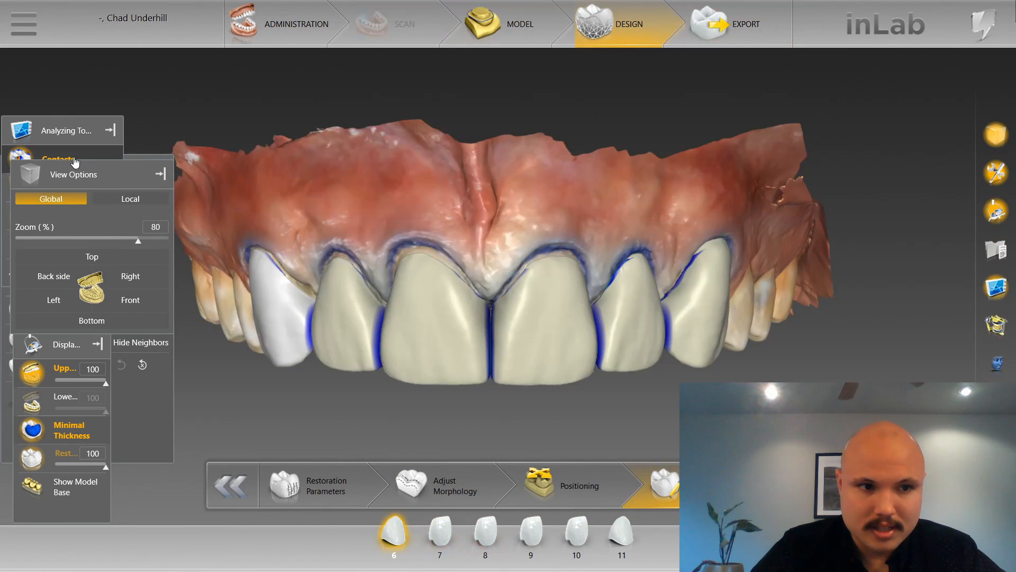
{"action": "scroll", "coordinate": [514, 267], "scroll_direction": "up", "scroll_amount": 4}
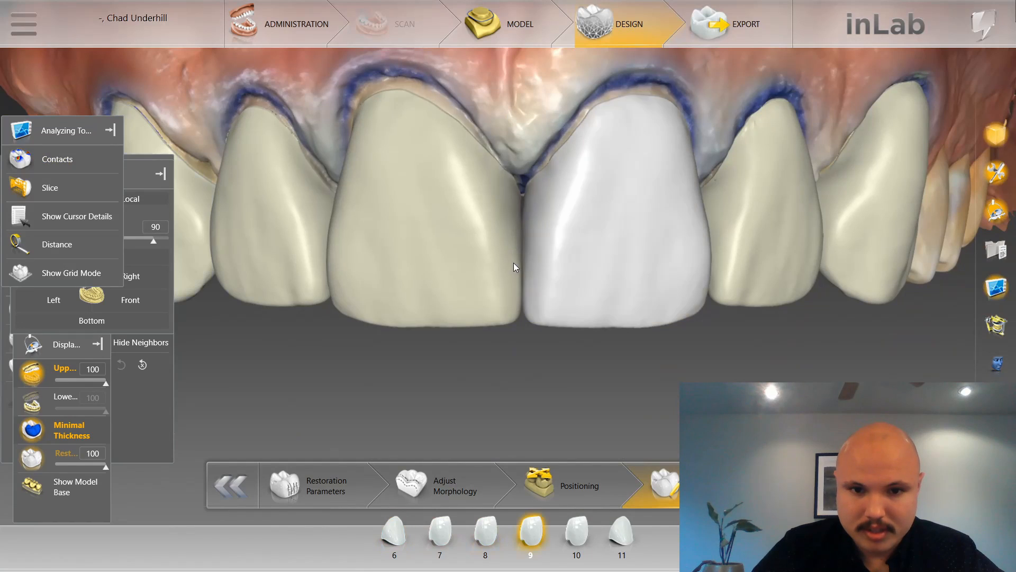
Hide the upper jaw, turn on the contact display and smooth the mesial contact areas of restorations 8 and 9.
{"action": "left_click", "coordinate": [35, 375]}
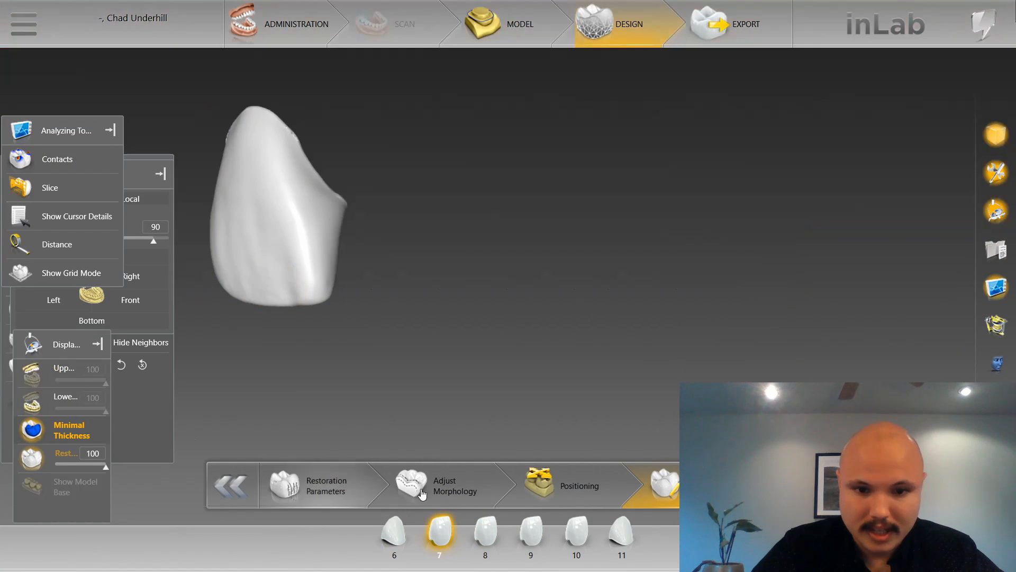
{"action": "scroll", "coordinate": [690, 291], "scroll_direction": "up", "scroll_amount": 3}
{"action": "right_click", "coordinate": [689, 292]}
{"action": "mouse_move", "coordinate": [719, 302]}
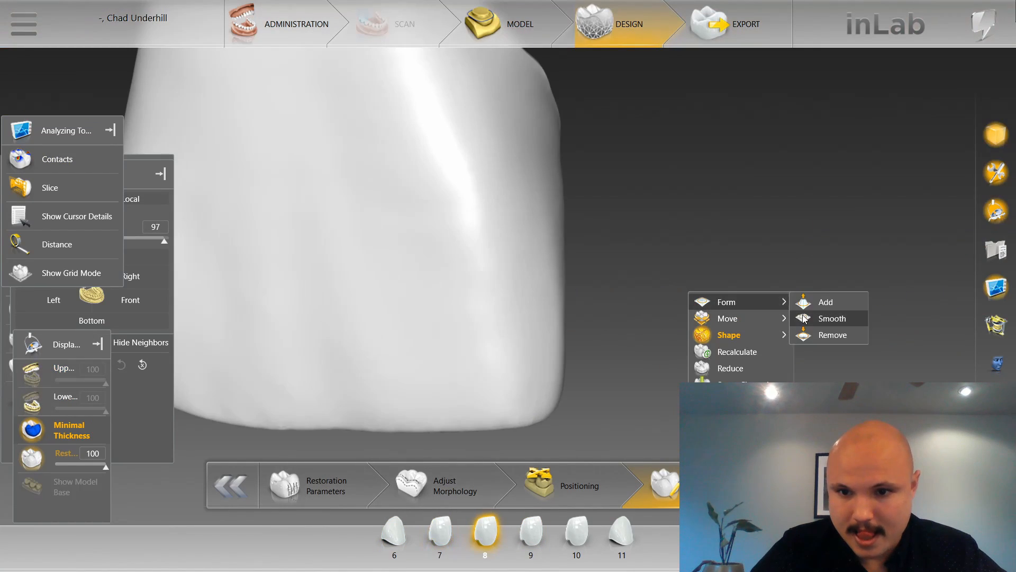
{"action": "left_click", "coordinate": [804, 318]}
{"action": "right_click_drag", "start_coordinate": [584, 231], "coordinate": [239, 300]}
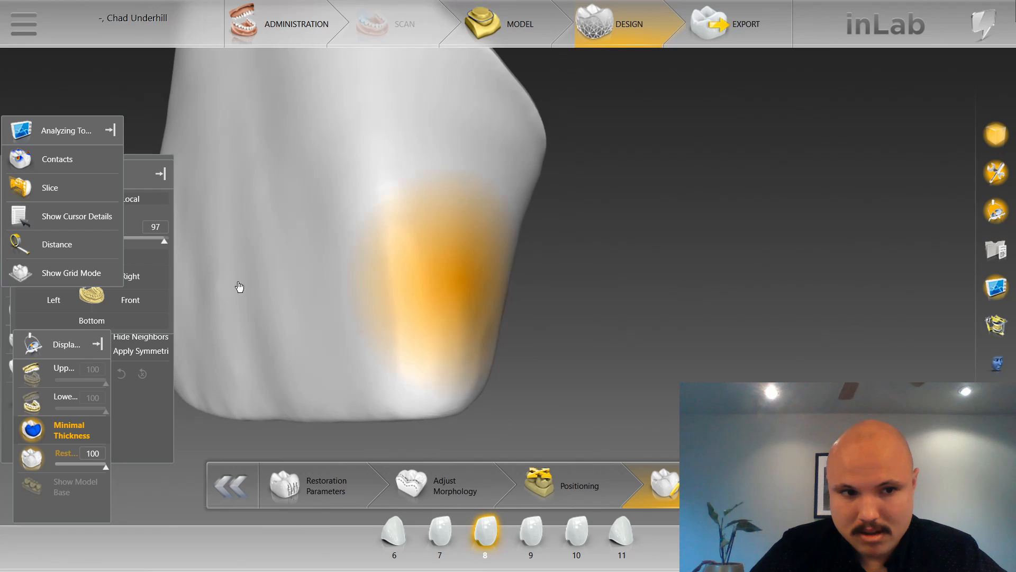
{"action": "left_click", "coordinate": [57, 164]}
{"action": "left_click", "coordinate": [512, 237]}
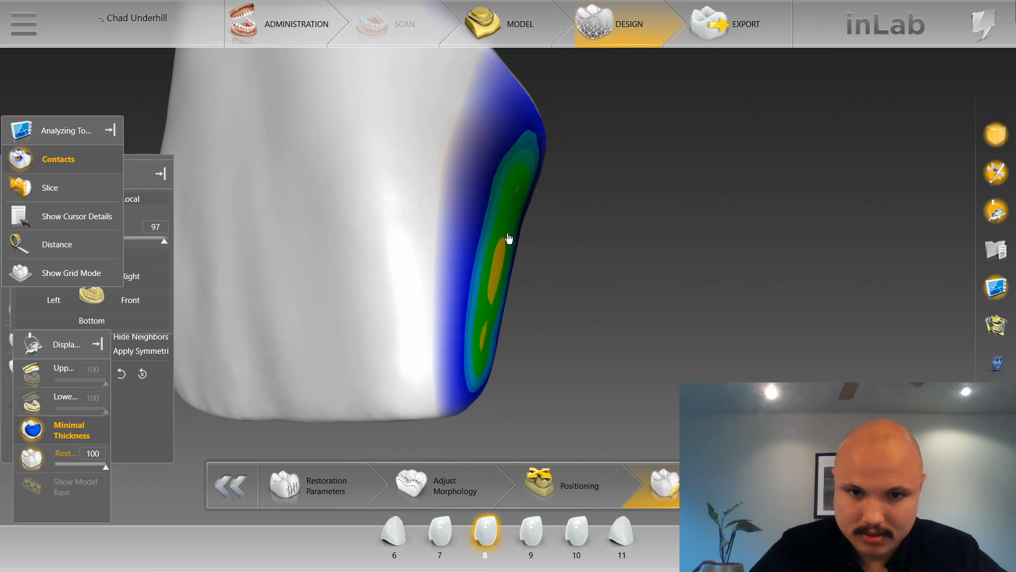
{"action": "left_click", "coordinate": [486, 327]}
{"action": "left_click", "coordinate": [511, 278]}
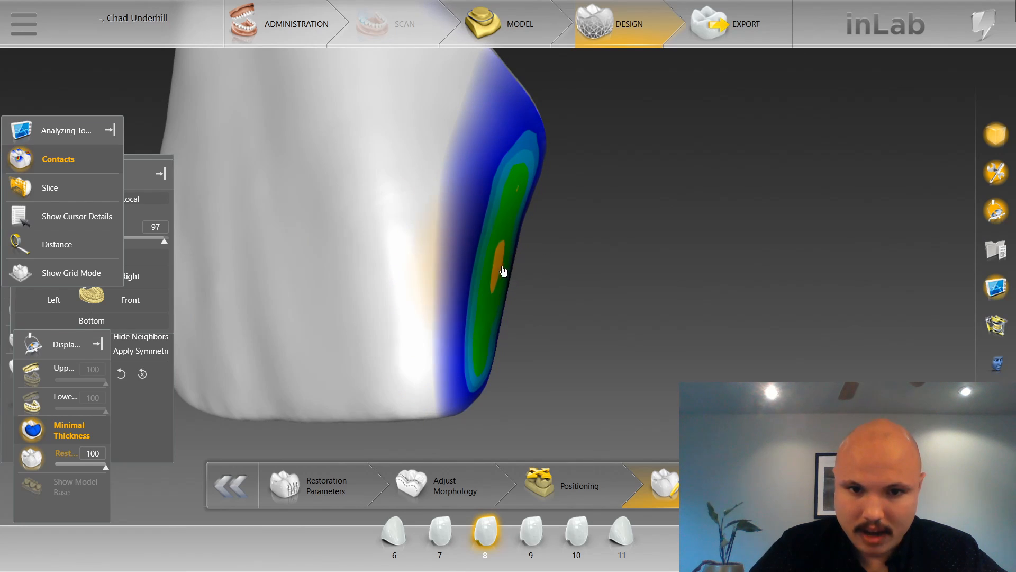
{"action": "left_click", "coordinate": [504, 271]}
{"action": "left_click", "coordinate": [531, 534]}
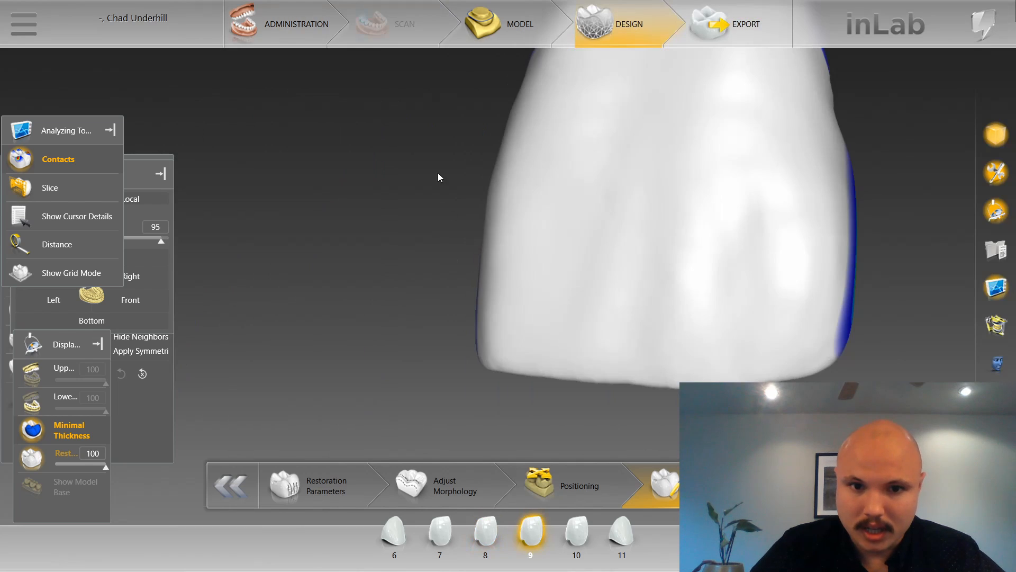
{"action": "mouse_move", "coordinate": [438, 174]}
{"action": "left_mouse_down"}
{"action": "mouse_move", "coordinate": [529, 245]}
{"action": "mouse_move", "coordinate": [515, 271]}
{"action": "mouse_move", "coordinate": [560, 283]}
{"action": "mouse_move", "coordinate": [574, 324]}
{"action": "left_mouse_up"}
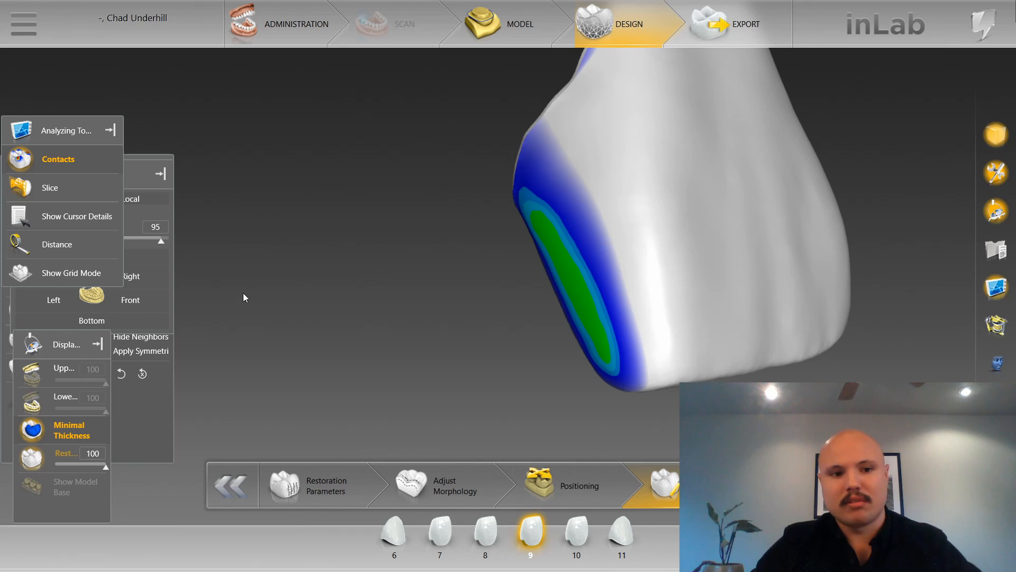
Turn off the contact display, show the upper jaw and check the midline symmetry from the front against the grid.
{"action": "left_click", "coordinate": [23, 159]}
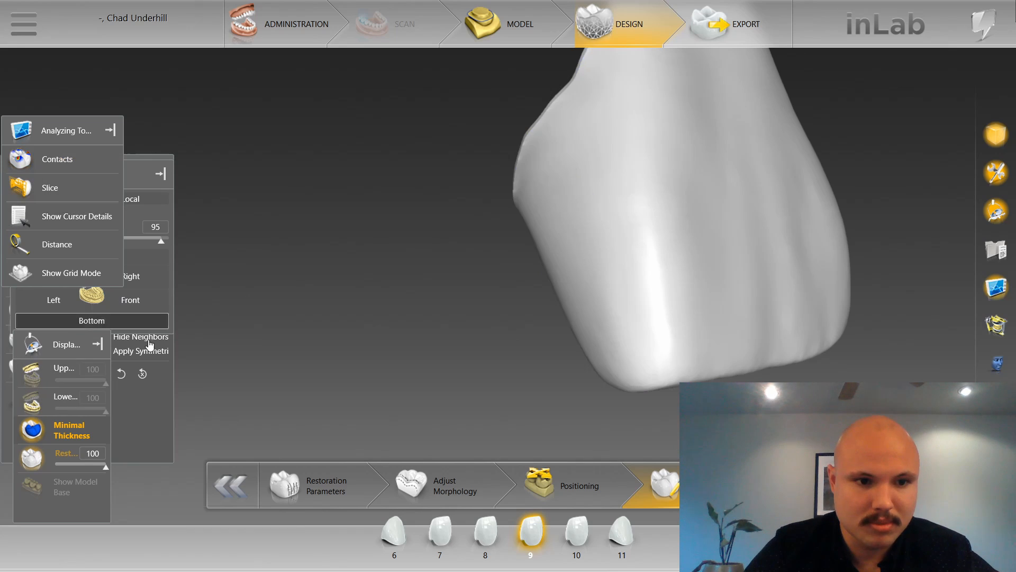
{"action": "left_click", "coordinate": [40, 370]}
{"action": "left_click", "coordinate": [141, 304]}
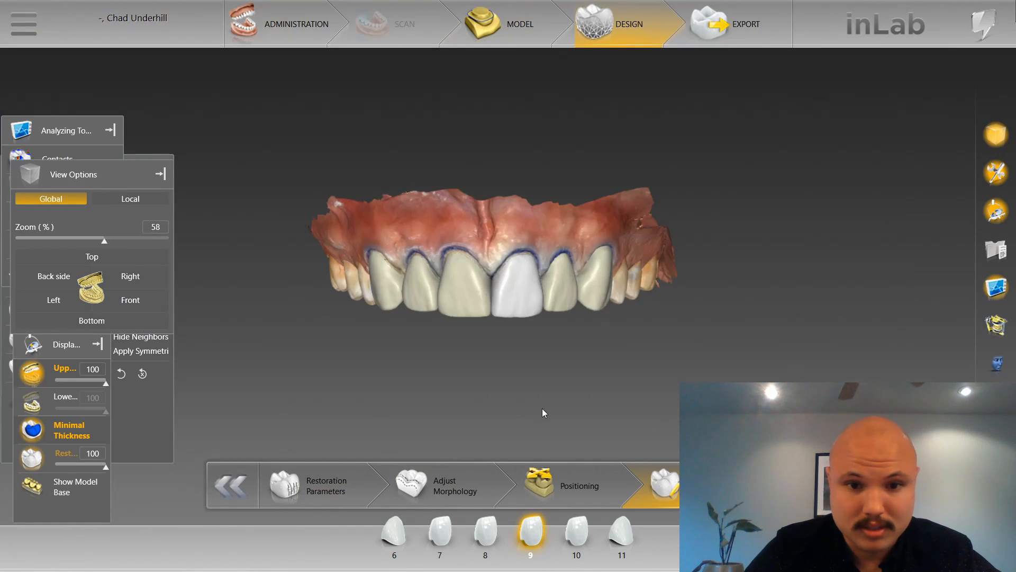
{"action": "scroll", "coordinate": [541, 408], "scroll_direction": "up", "scroll_amount": 5}
{"action": "scroll", "coordinate": [529, 351], "scroll_direction": "up", "scroll_amount": 3}
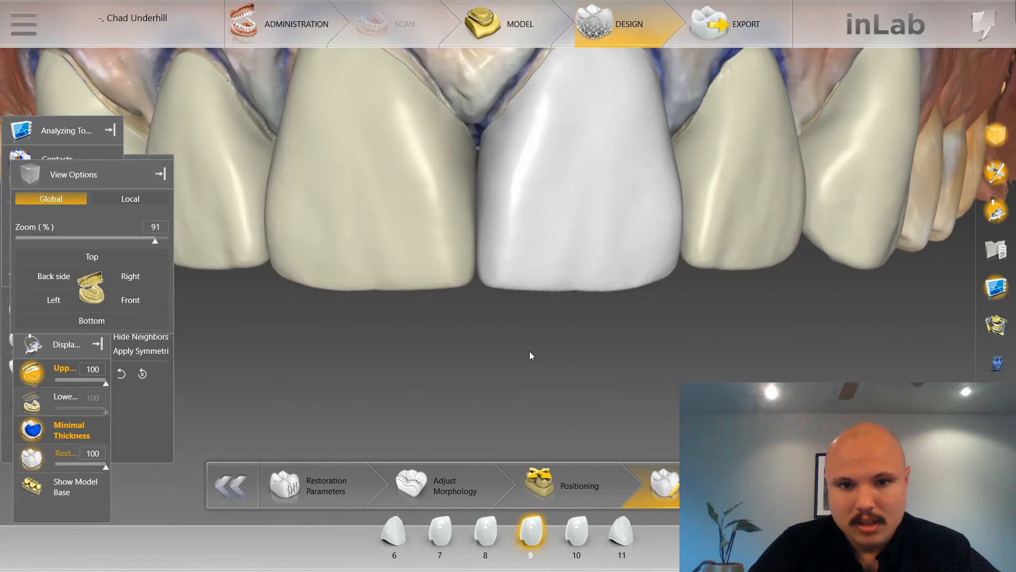
{"action": "scroll", "coordinate": [530, 351], "scroll_direction": "down", "scroll_amount": 3}
{"action": "key", "text": "g"}
{"action": "scroll", "coordinate": [493, 358], "scroll_direction": "up", "scroll_amount": 2}
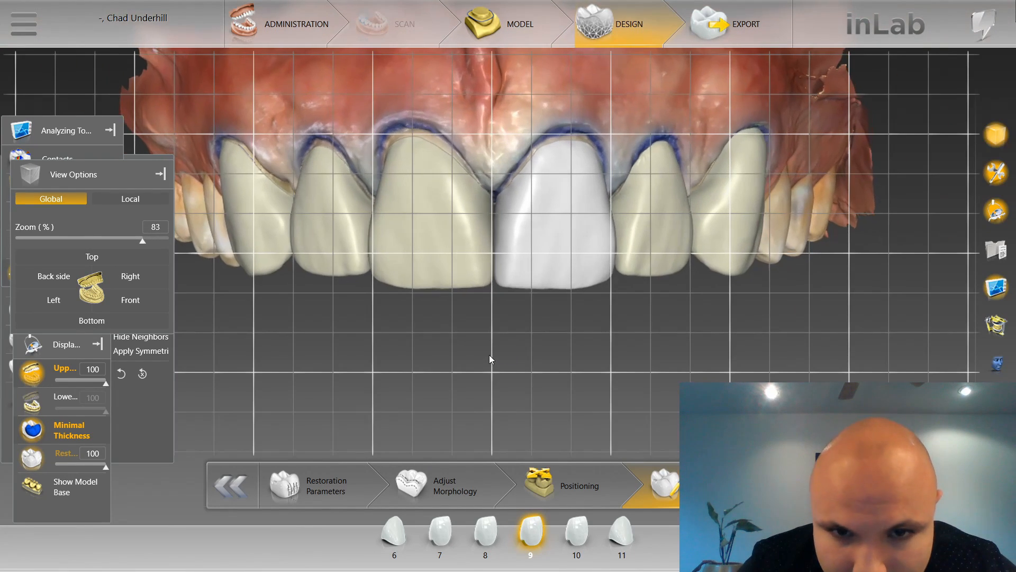
{"action": "right_click_drag", "start_coordinate": [479, 379], "coordinate": [478, 377]}
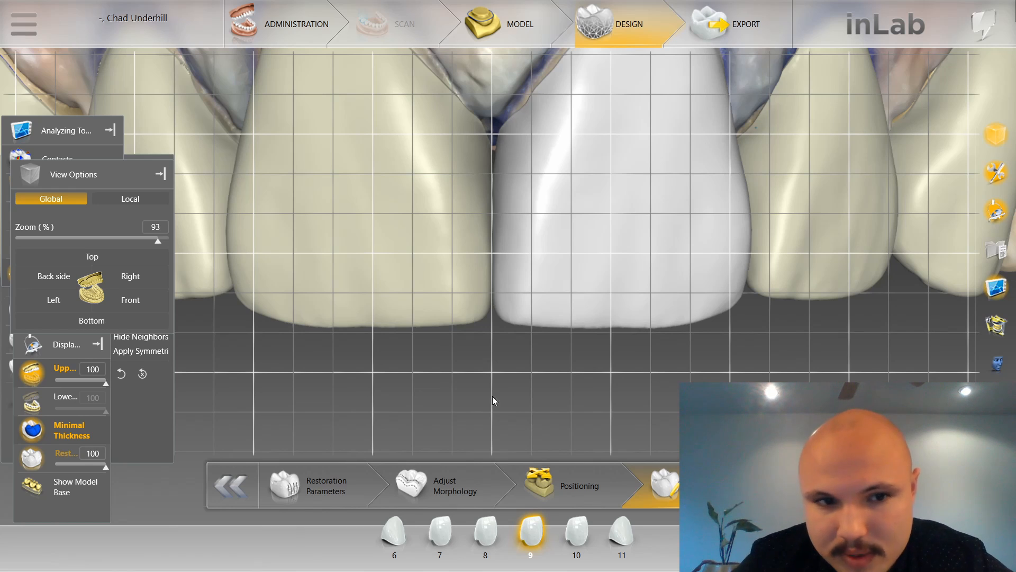
Activate the Shape Anatomical tool on restoration 9 and compare it with restoration 8 against the grid.
{"action": "right_click", "coordinate": [564, 411]}
{"action": "mouse_move", "coordinate": [603, 319]}
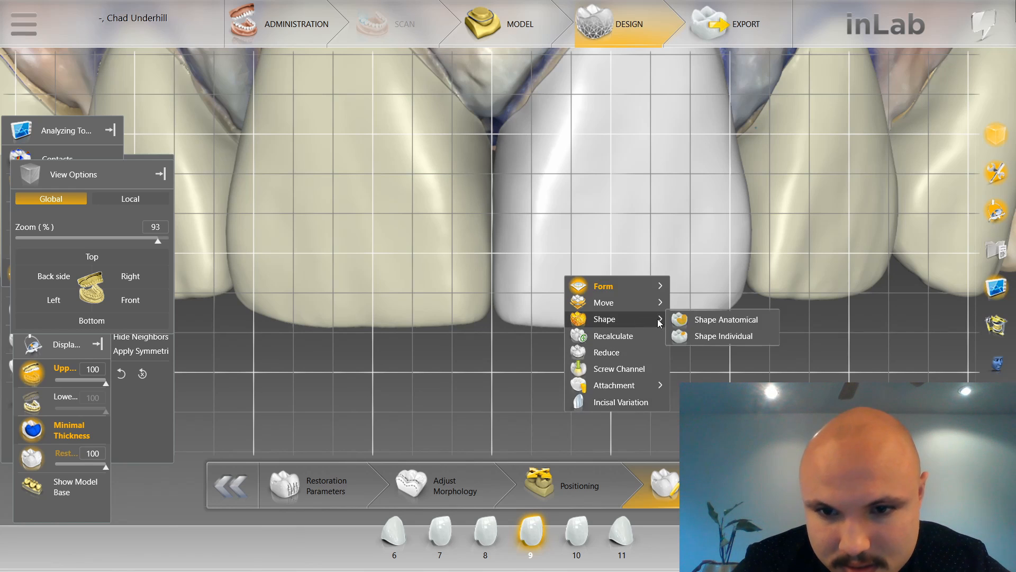
{"action": "left_click", "coordinate": [689, 319]}
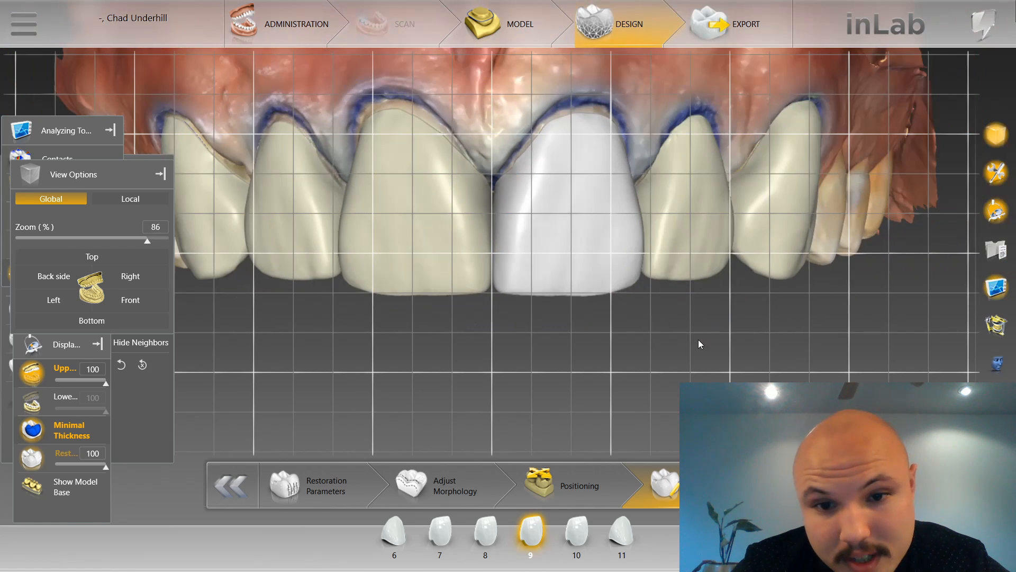
{"action": "scroll", "coordinate": [699, 338], "scroll_direction": "down", "scroll_amount": 5}
{"action": "scroll", "coordinate": [684, 354], "scroll_direction": "up", "scroll_amount": 5}
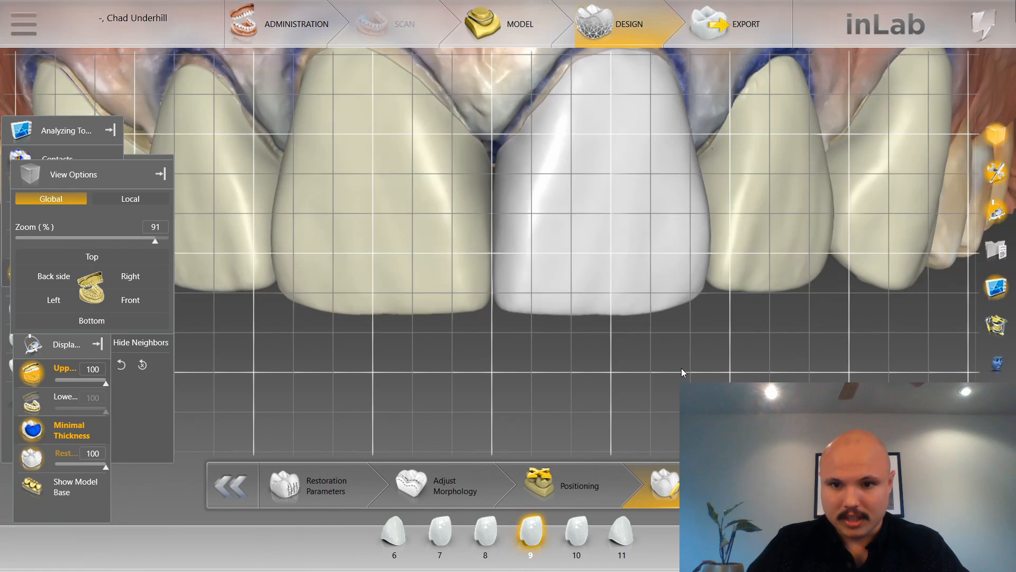
{"action": "scroll", "coordinate": [474, 392], "scroll_direction": "down", "scroll_amount": 1}
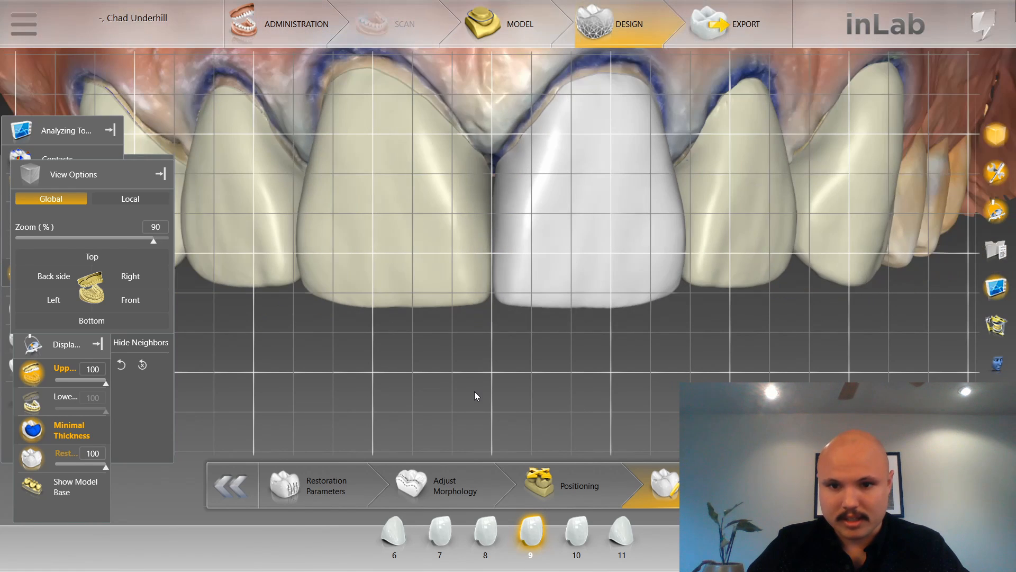
Hide the grid and examine the incisal edges and embrasures of restorations 8 and 9 from the front and side.
{"action": "key", "text": "Tab"}
{"action": "key", "text": "shift+Tab"}
{"action": "key", "text": "shift+Tab"}
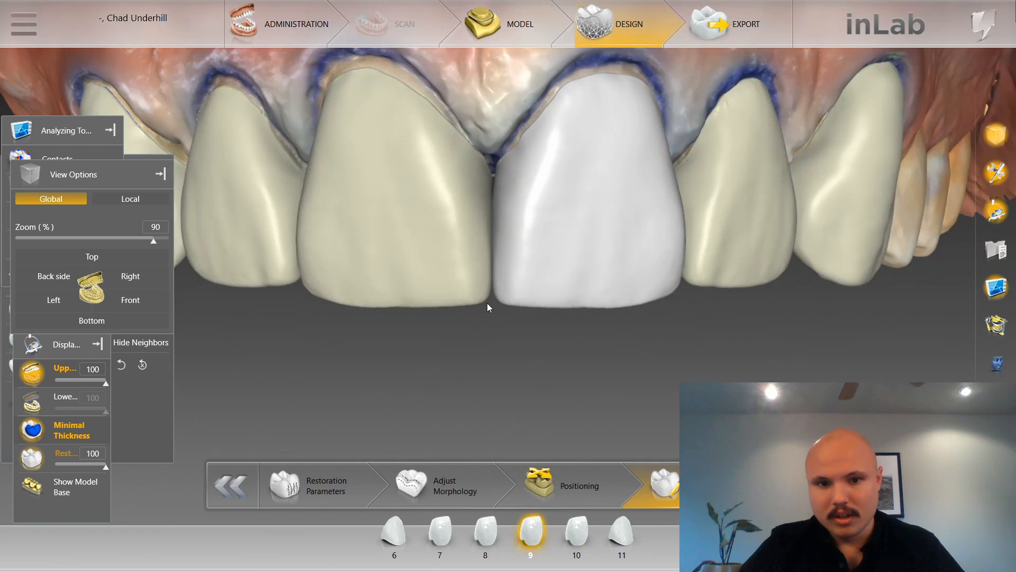
{"action": "key", "text": "Tab"}
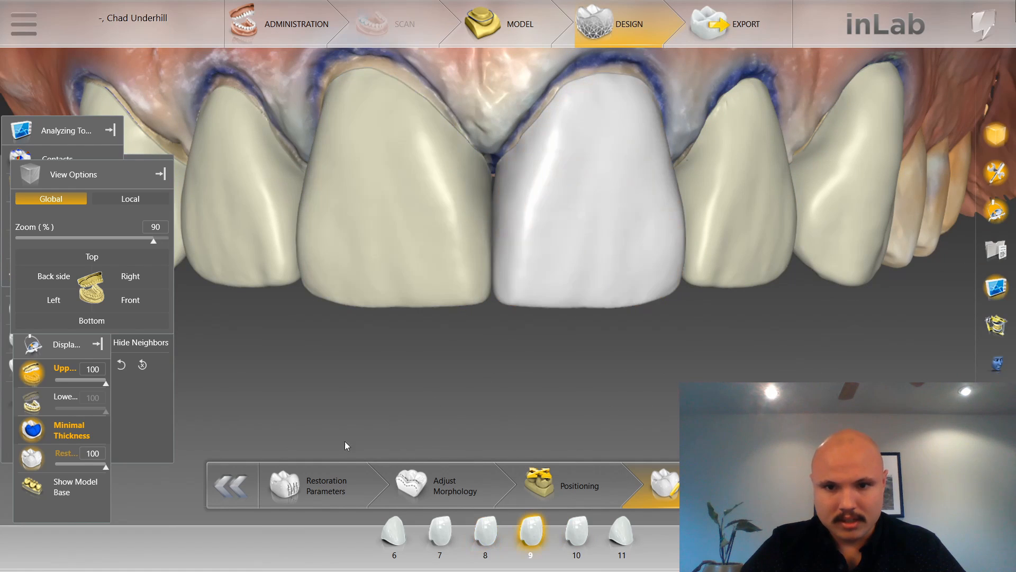
{"action": "scroll", "coordinate": [385, 352], "scroll_direction": "down", "scroll_amount": 1}
{"action": "left_click_drag", "start_coordinate": [386, 351], "coordinate": [341, 338]}
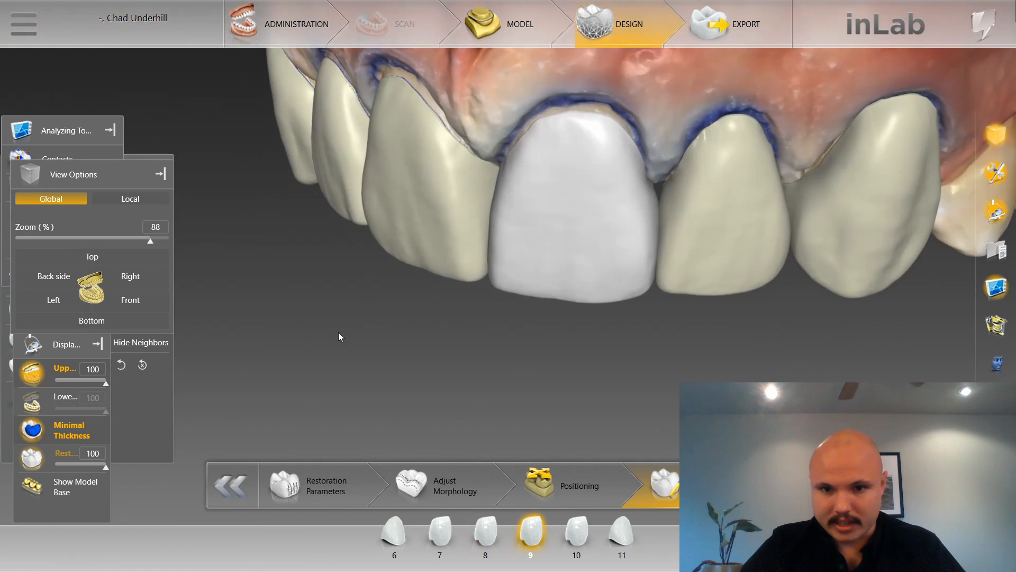
Select restoration 10, hide the upper jaw, turn on the contact display and smooth its mesial contact area.
{"action": "double_click", "coordinate": [714, 271]}
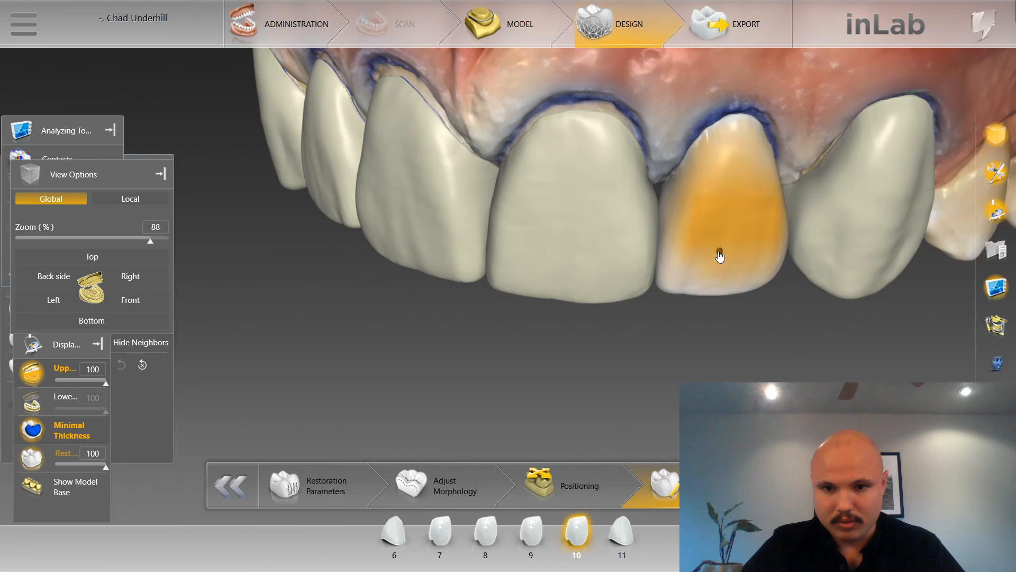
{"action": "left_click", "coordinate": [27, 376]}
{"action": "scroll", "coordinate": [604, 397], "scroll_direction": "up", "scroll_amount": 3}
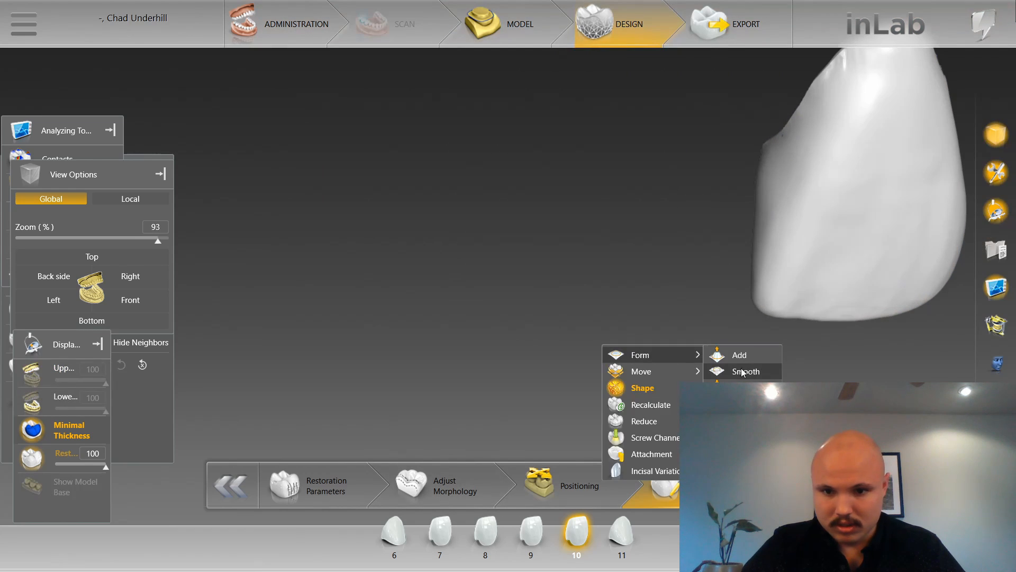
{"action": "left_click", "coordinate": [82, 159]}
{"action": "left_click_drag", "start_coordinate": [503, 255], "coordinate": [535, 257]}
{"action": "mouse_move", "coordinate": [605, 289]}
{"action": "left_mouse_down"}
{"action": "mouse_move", "coordinate": [590, 166]}
{"action": "mouse_move", "coordinate": [532, 193]}
{"action": "mouse_move", "coordinate": [516, 184]}
{"action": "mouse_move", "coordinate": [548, 188]}
{"action": "left_mouse_up"}
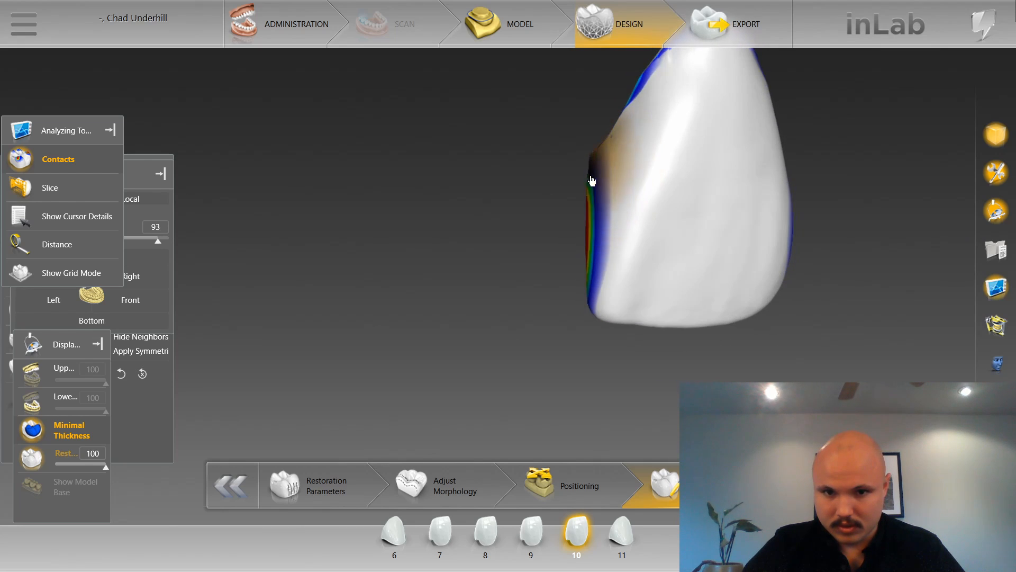
Switch to restoration 9 and smooth its distal contact area facing restoration 10.
{"action": "left_click", "coordinate": [539, 542]}
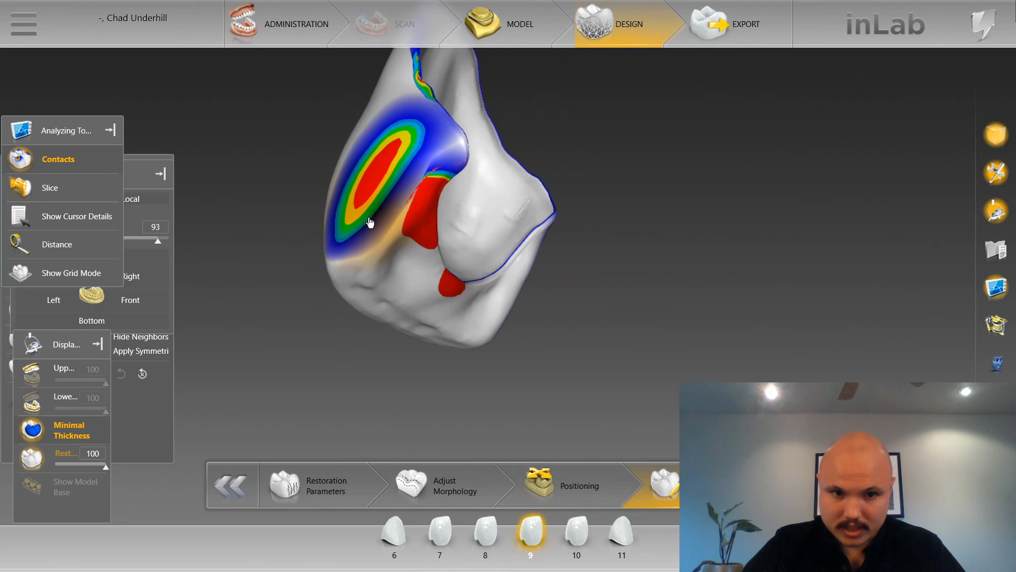
{"action": "mouse_move", "coordinate": [624, 241]}
{"action": "left_mouse_down"}
{"action": "mouse_move", "coordinate": [576, 207]}
{"action": "mouse_move", "coordinate": [345, 139]}
{"action": "mouse_move", "coordinate": [336, 189]}
{"action": "mouse_move", "coordinate": [364, 129]}
{"action": "mouse_move", "coordinate": [333, 182]}
{"action": "mouse_move", "coordinate": [343, 164]}
{"action": "mouse_move", "coordinate": [351, 170]}
{"action": "mouse_move", "coordinate": [339, 154]}
{"action": "left_mouse_up"}
{"action": "middle_click_drag", "start_coordinate": [303, 125], "coordinate": [563, 136]}
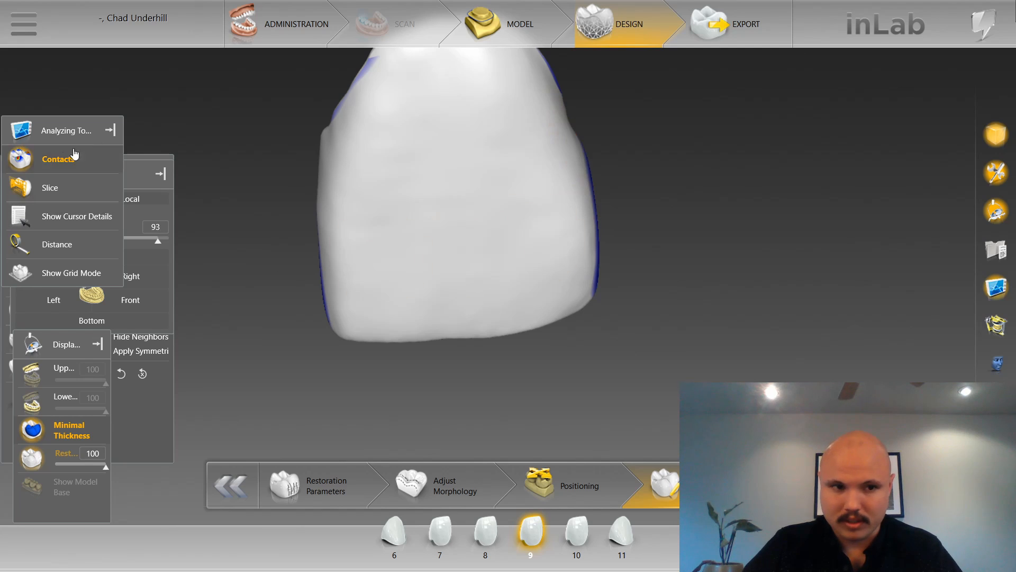
Turn off the contact display, show the upper jaw and view all six restorations from the front.
{"action": "left_click", "coordinate": [148, 304]}
{"action": "left_click", "coordinate": [41, 158]}
{"action": "left_click", "coordinate": [40, 157]}
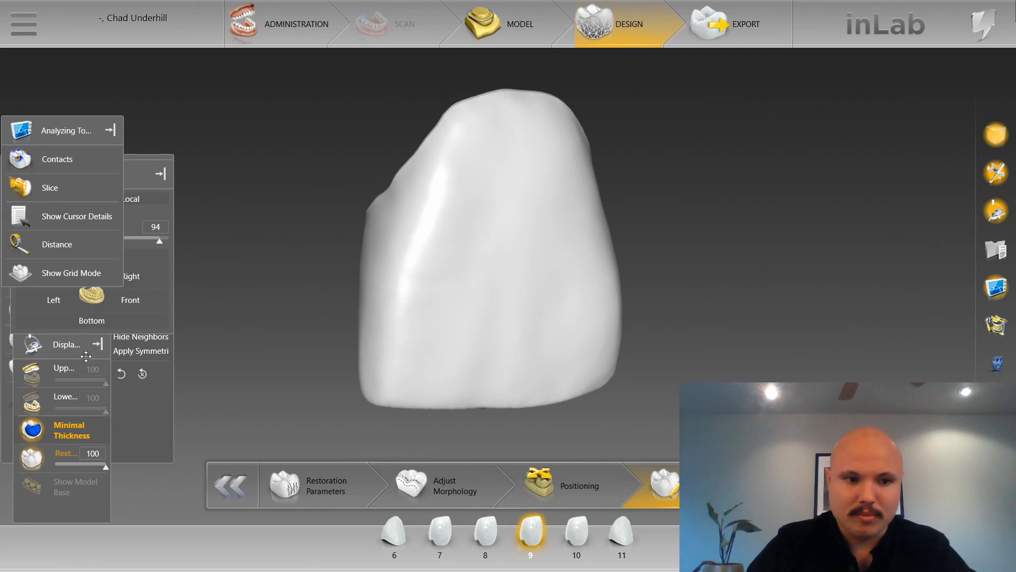
{"action": "left_click", "coordinate": [32, 373]}
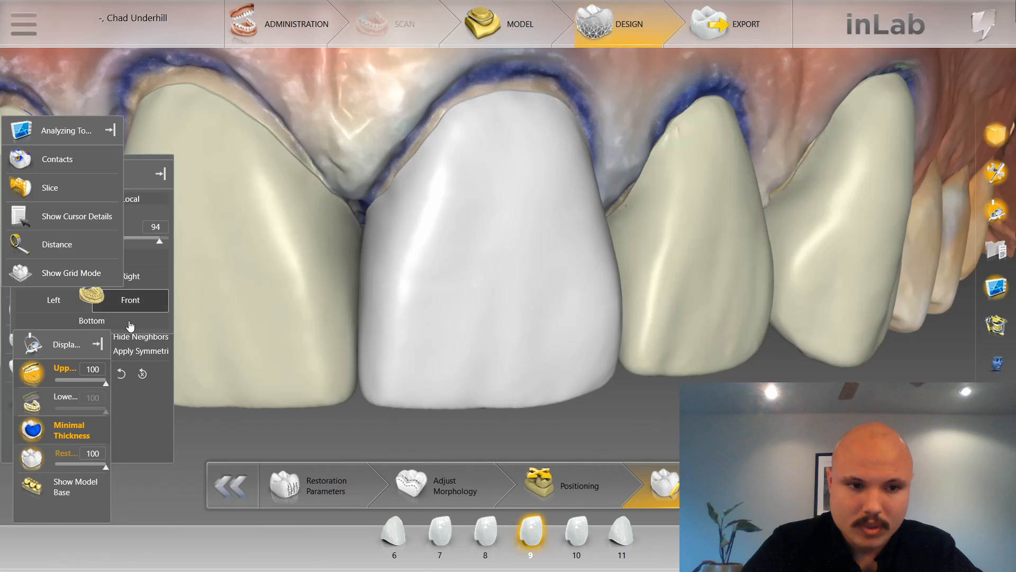
{"action": "left_click", "coordinate": [130, 300]}
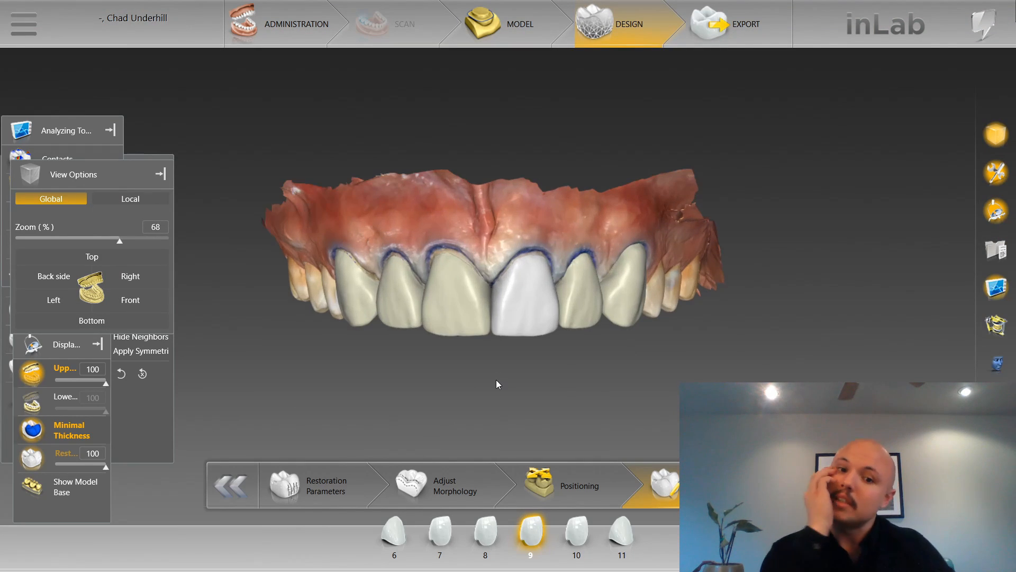